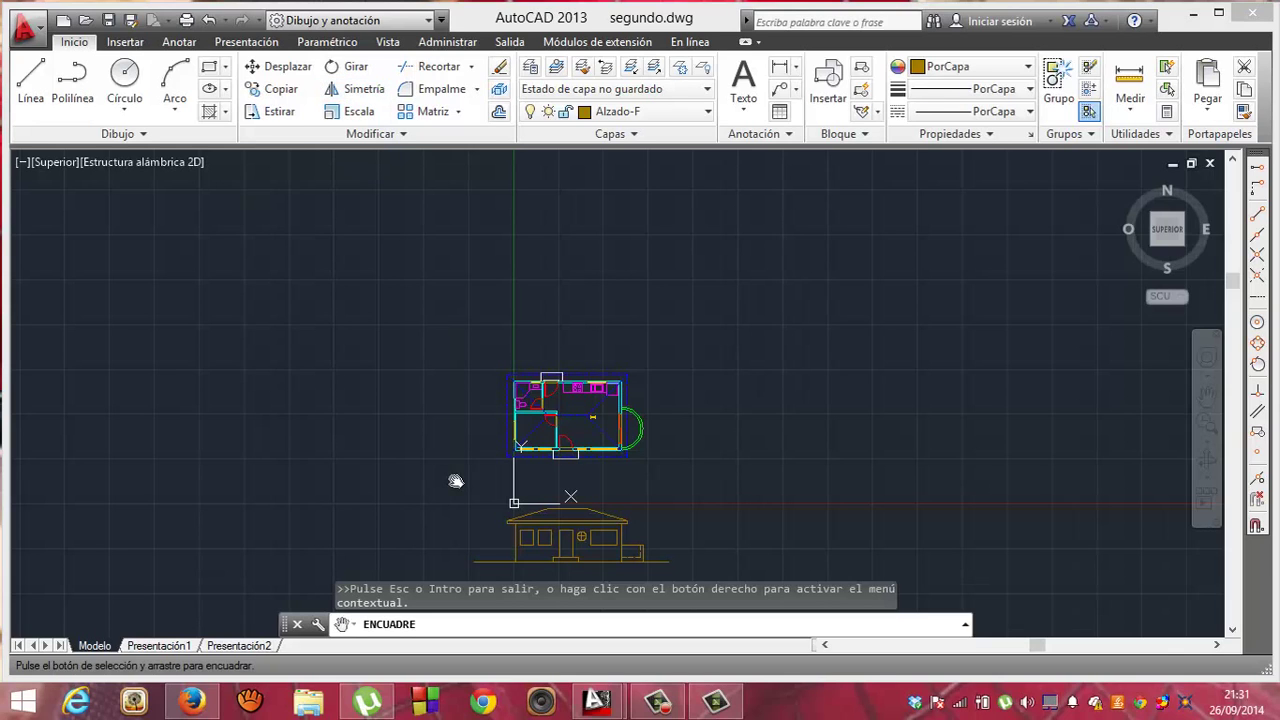
# - Start Simetría, window-select the front elevation's 39 objects, and choose the Midpoint snap
pyautogui.click(353, 95)
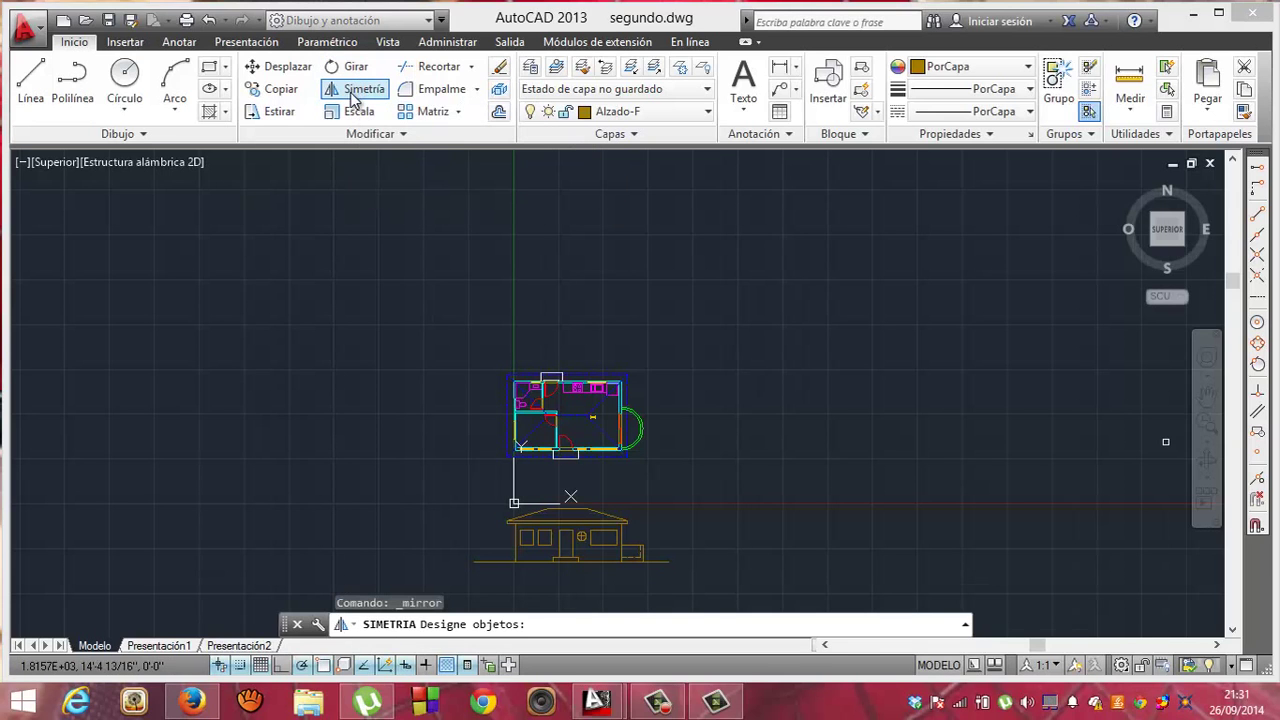
pyautogui.click(449, 491)
pyautogui.click(680, 578)
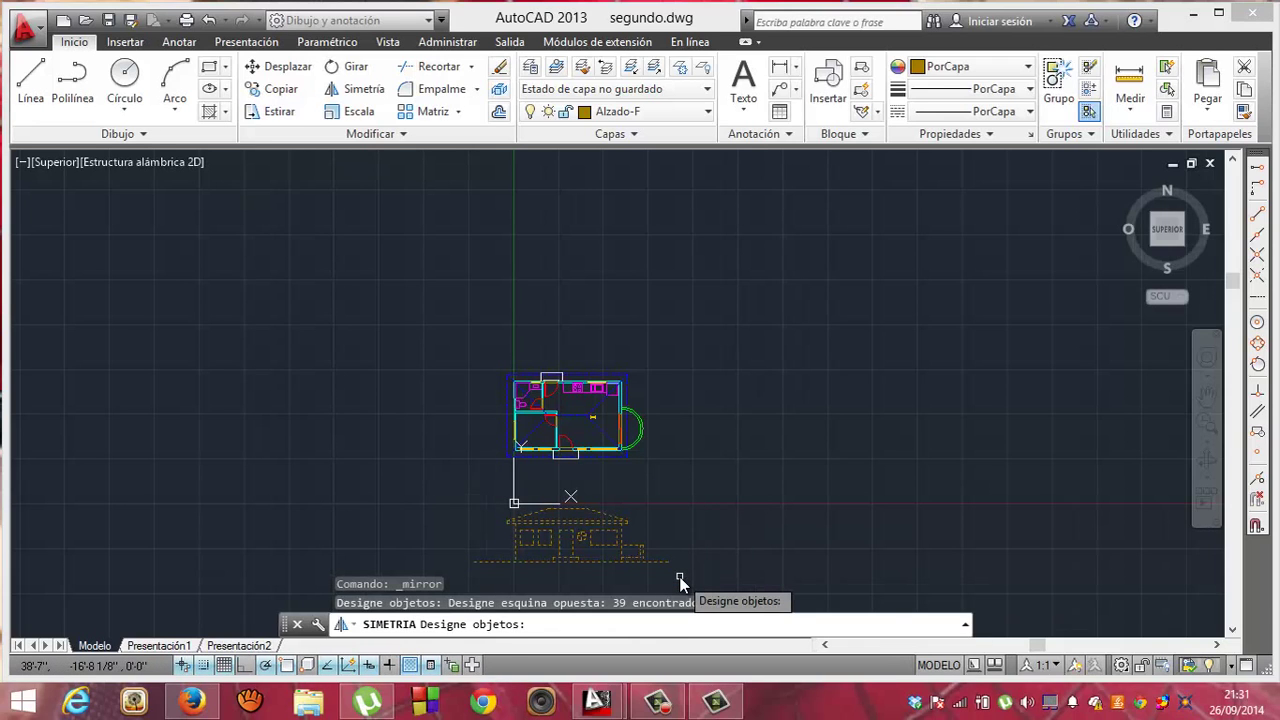
pyautogui.press('Return')
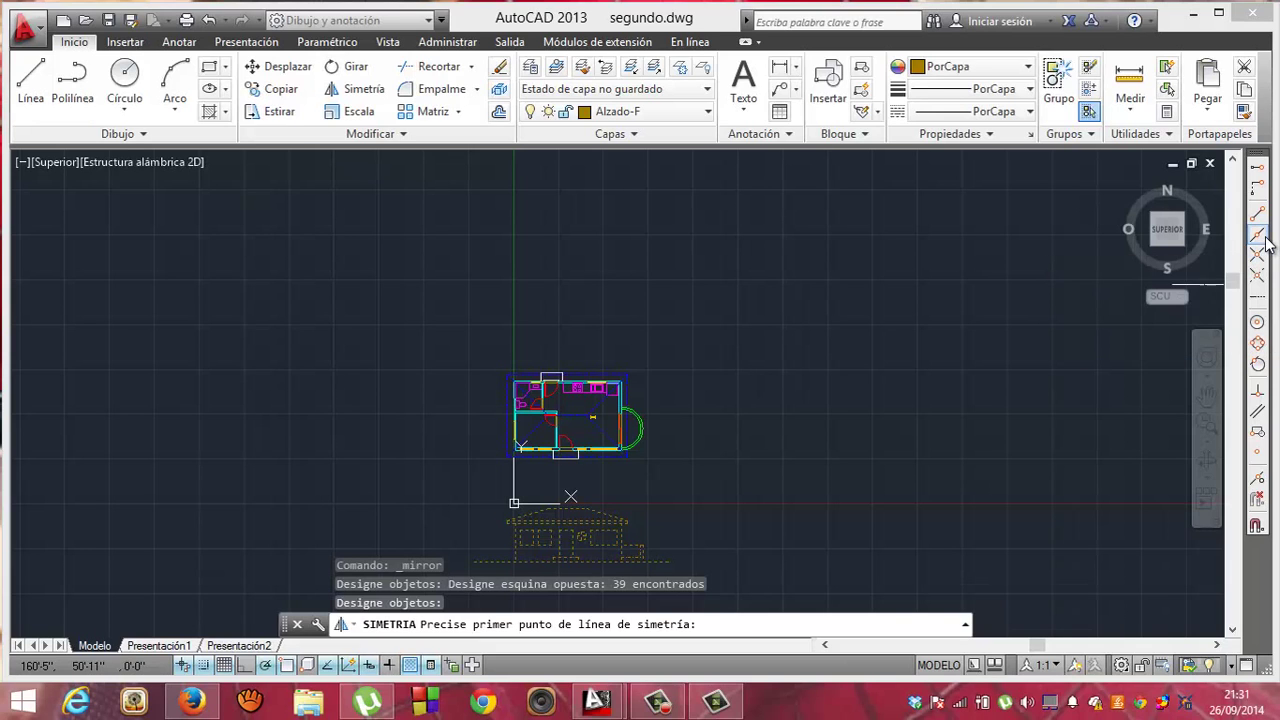
pyautogui.click(1265, 237)
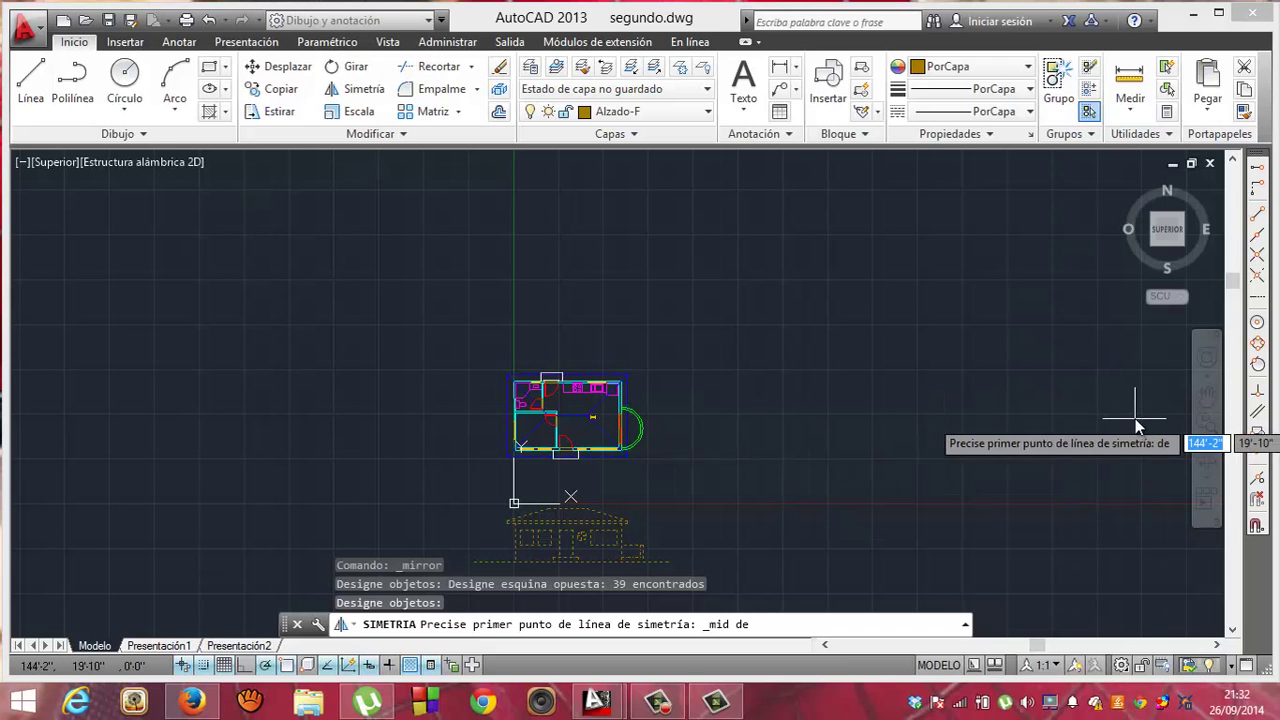
pyautogui.moveTo(1207, 420)
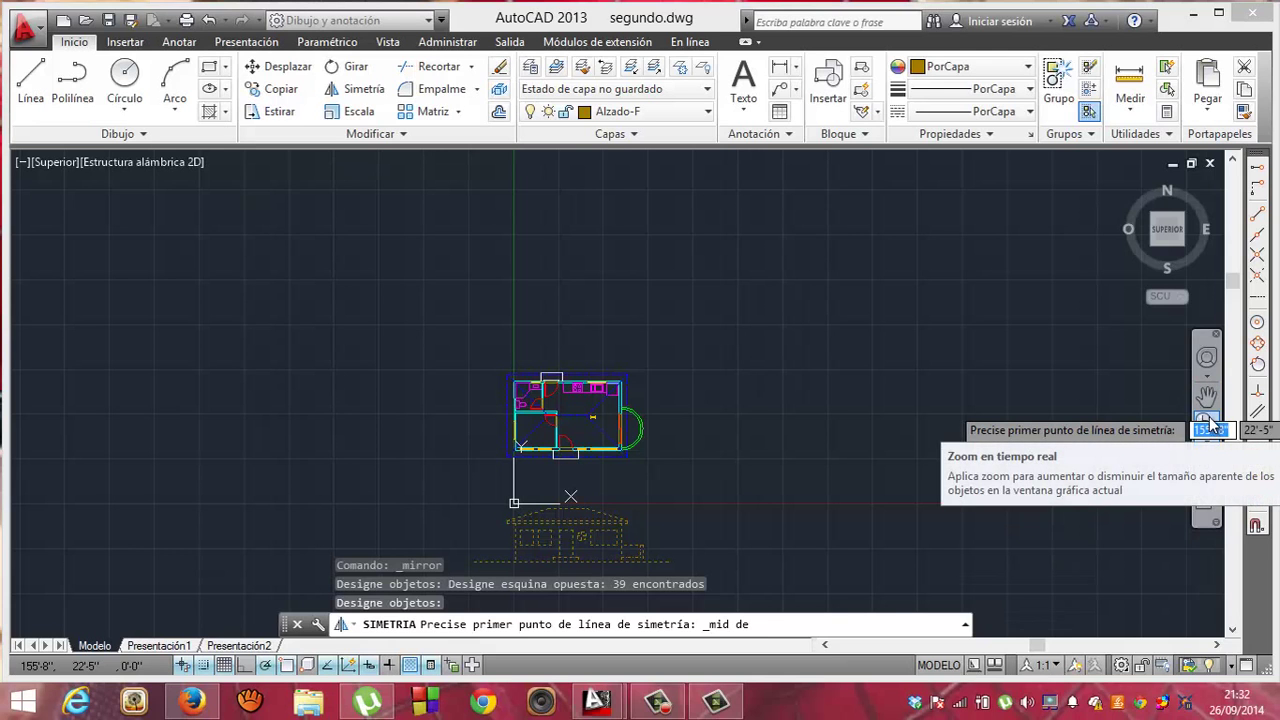
# - Draw a horizontal mirror line from the left wall's midpoint, placing the flipped copy above the plan
pyautogui.click(1208, 420)
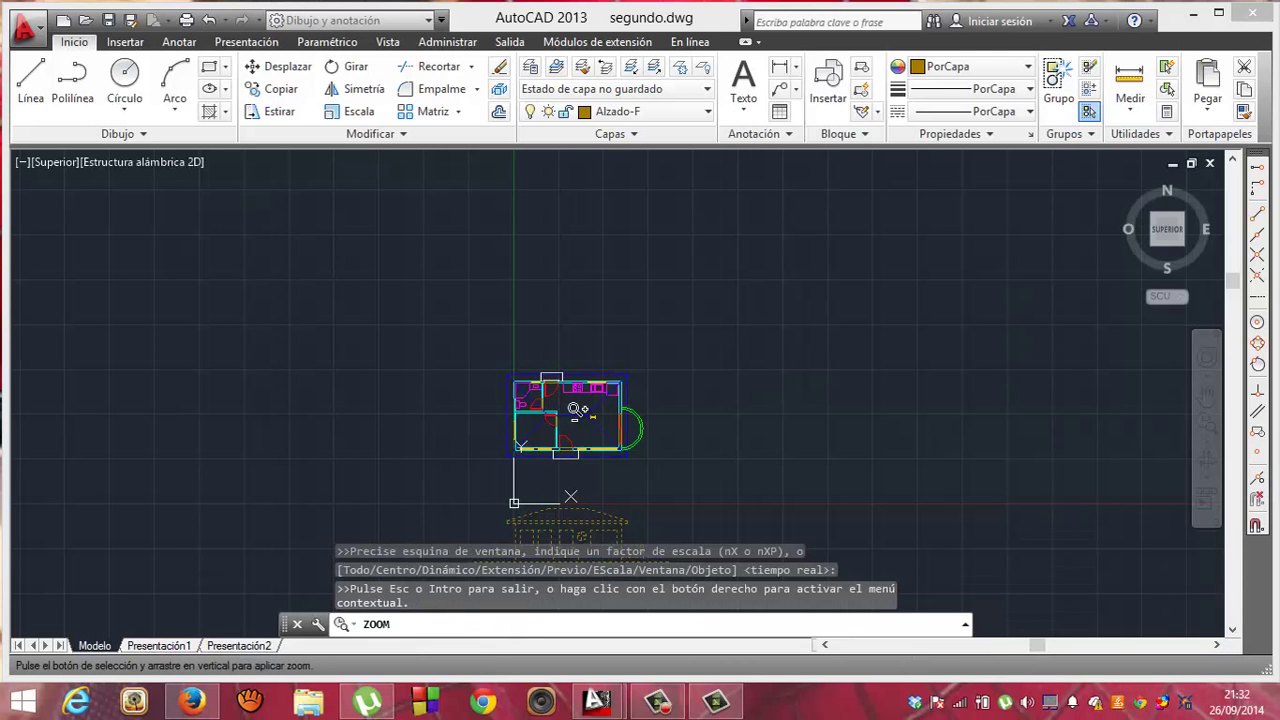
pyautogui.moveTo(630, 438)
pyautogui.mouseDown()
pyautogui.moveTo(633, 388)
pyautogui.moveTo(560, 223)
pyautogui.mouseUp()
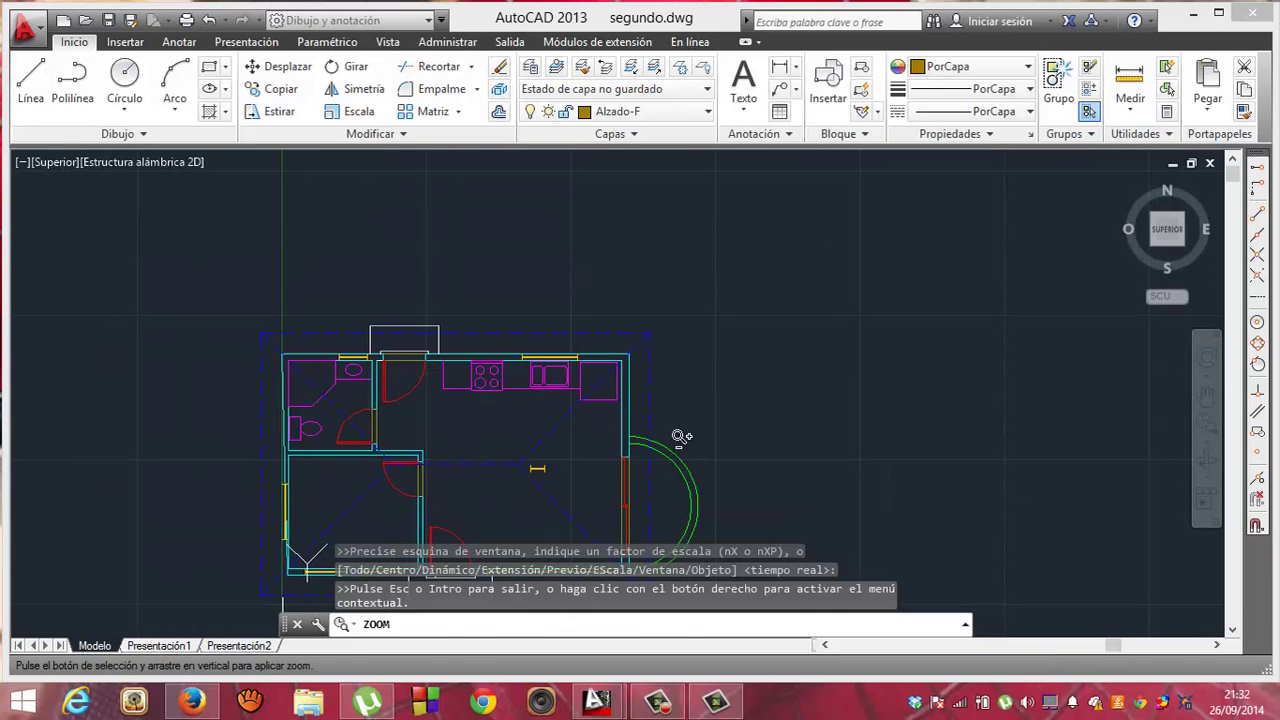
pyautogui.press('Escape')
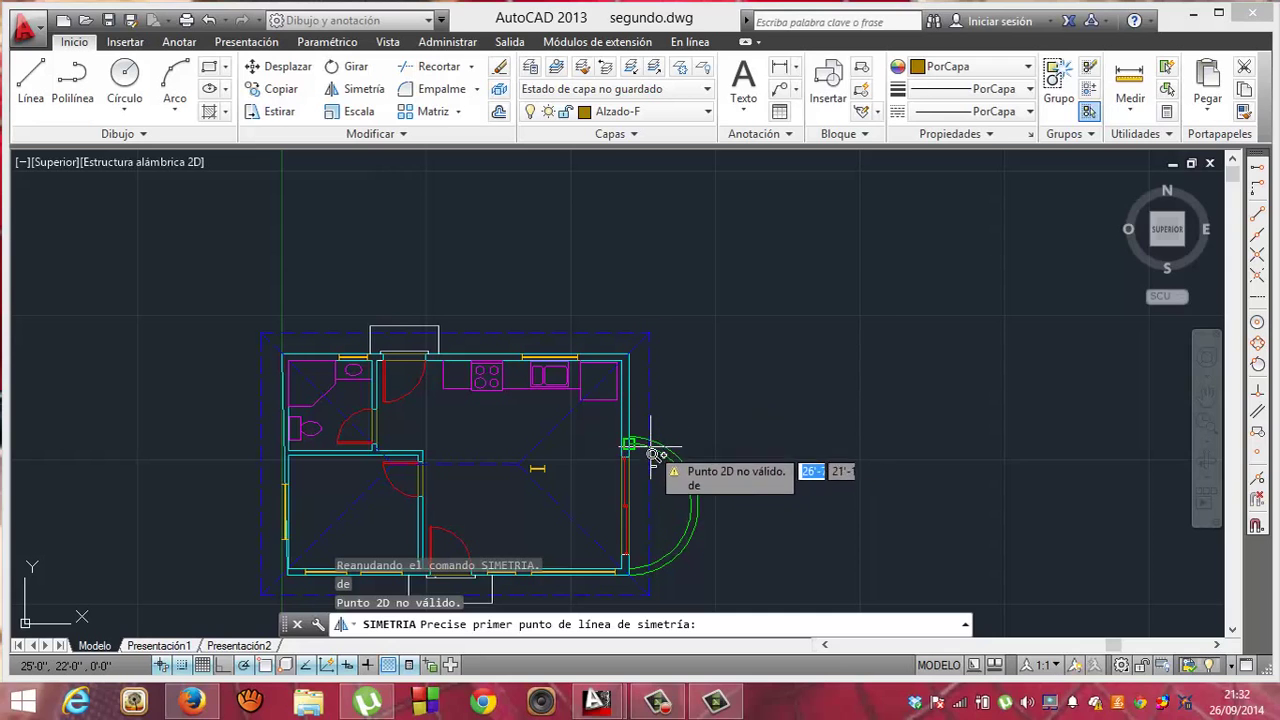
pyautogui.click(1259, 253)
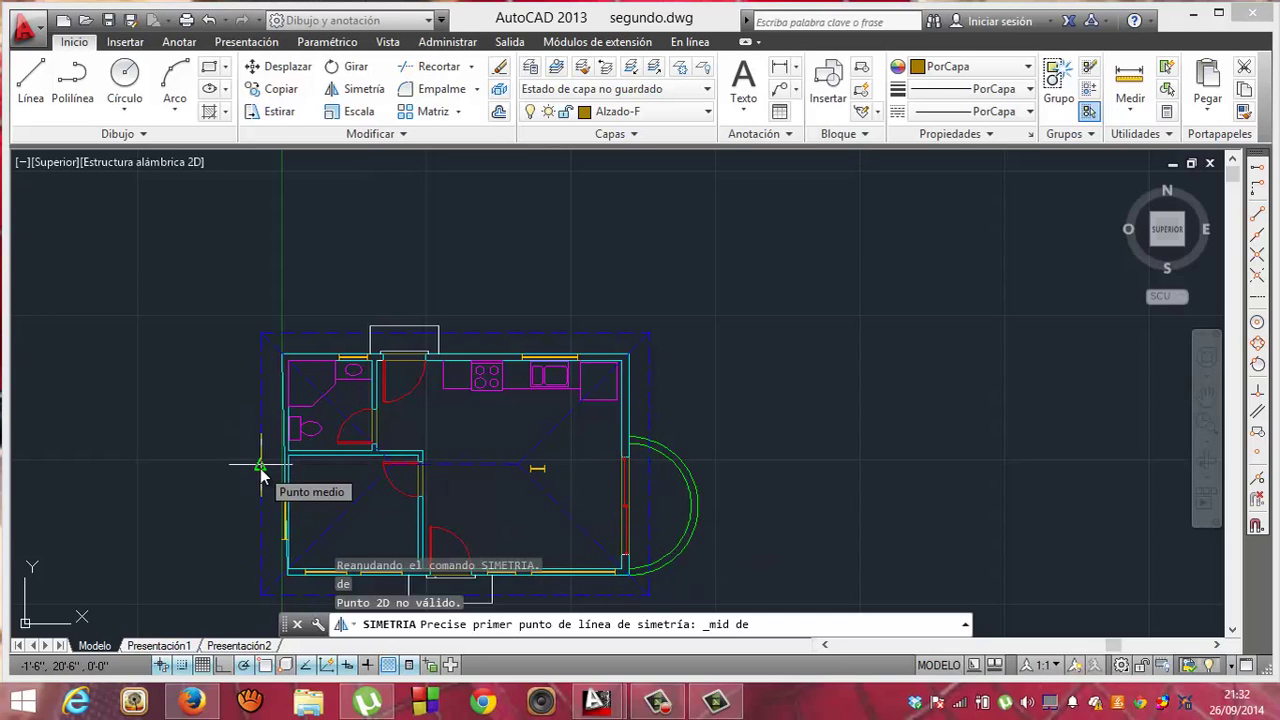
pyautogui.click(260, 476)
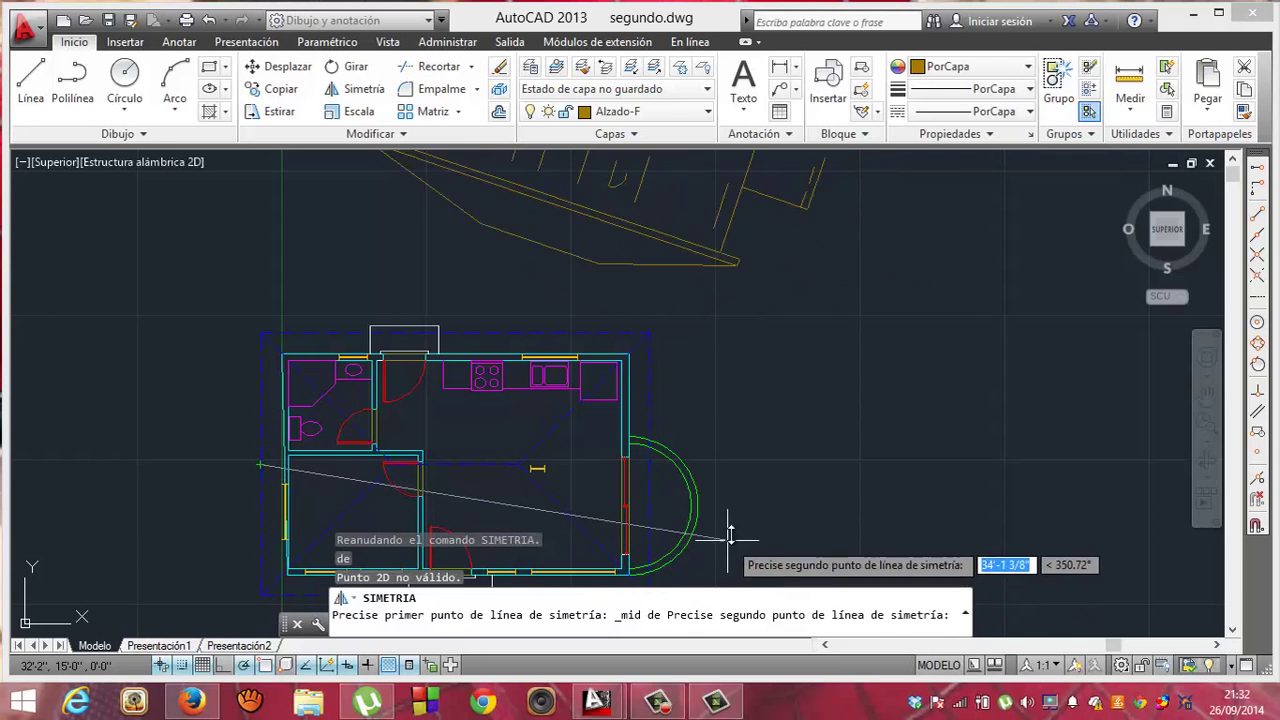
pyautogui.click(758, 467)
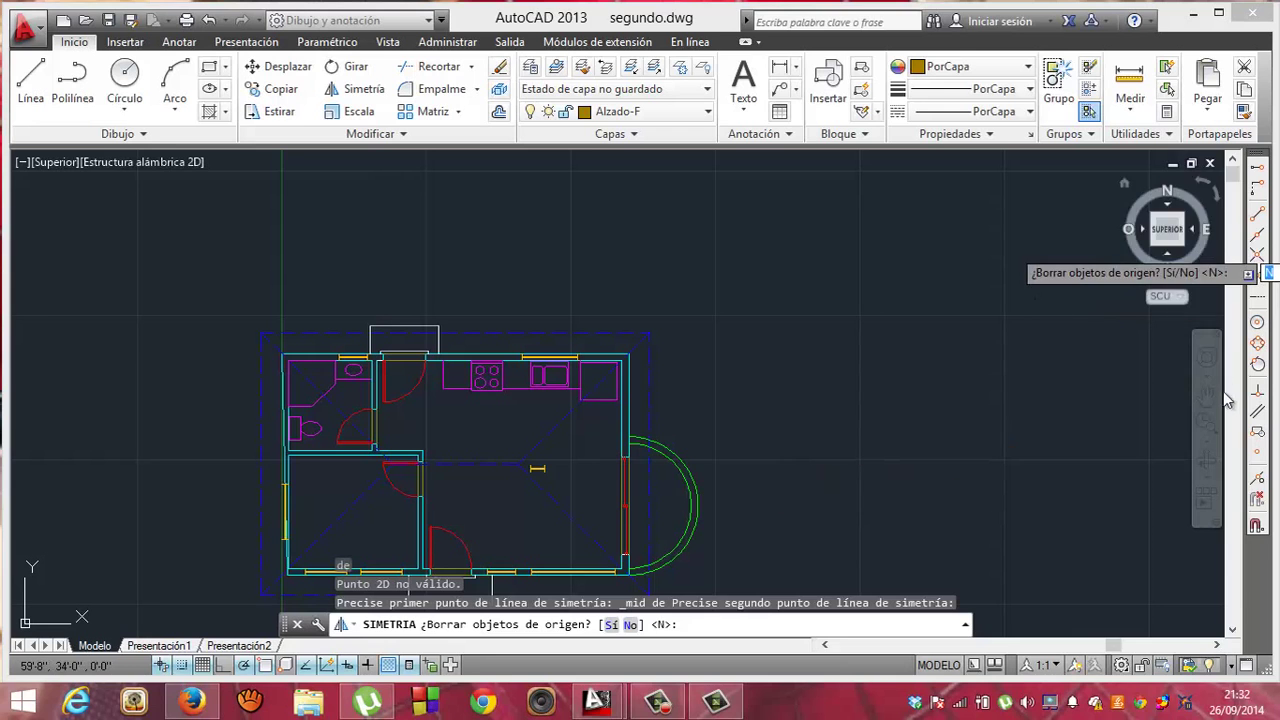
pyautogui.click(1205, 428)
pyautogui.moveTo(737, 380)
pyautogui.mouseDown()
pyautogui.moveTo(583, 716)
pyautogui.moveTo(680, 488)
pyautogui.mouseUp()
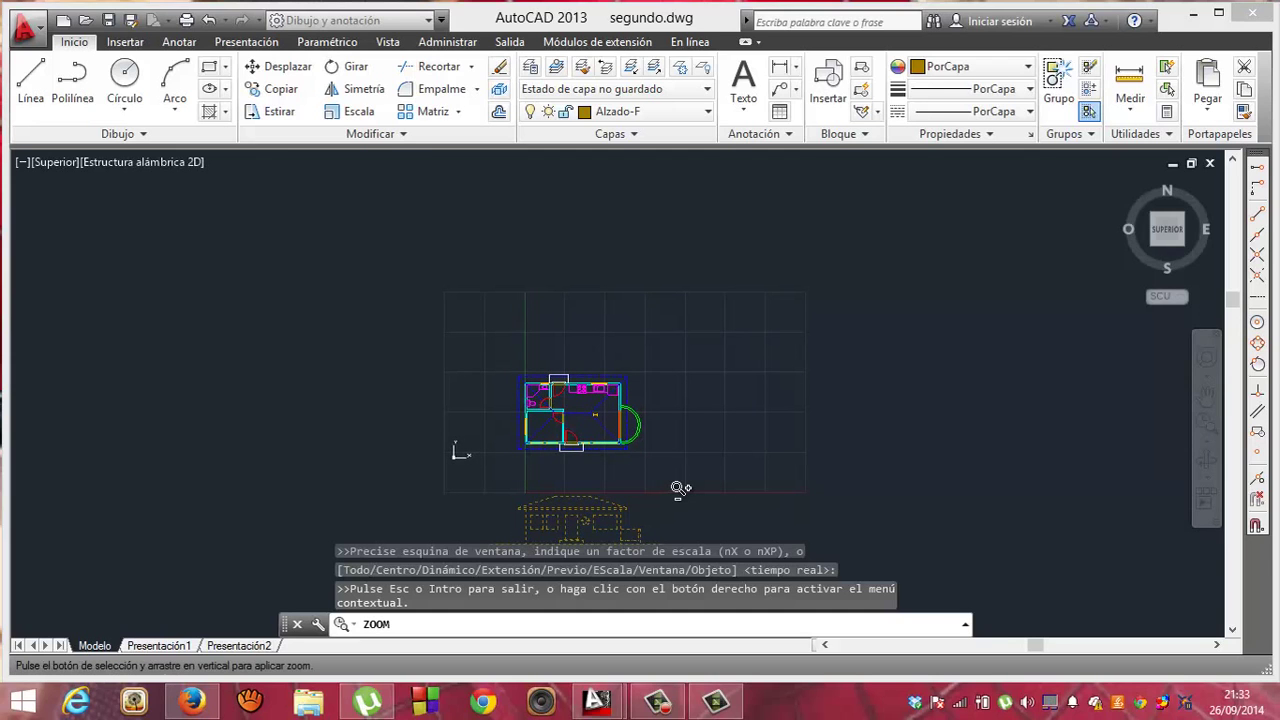
pyautogui.press('Escape')
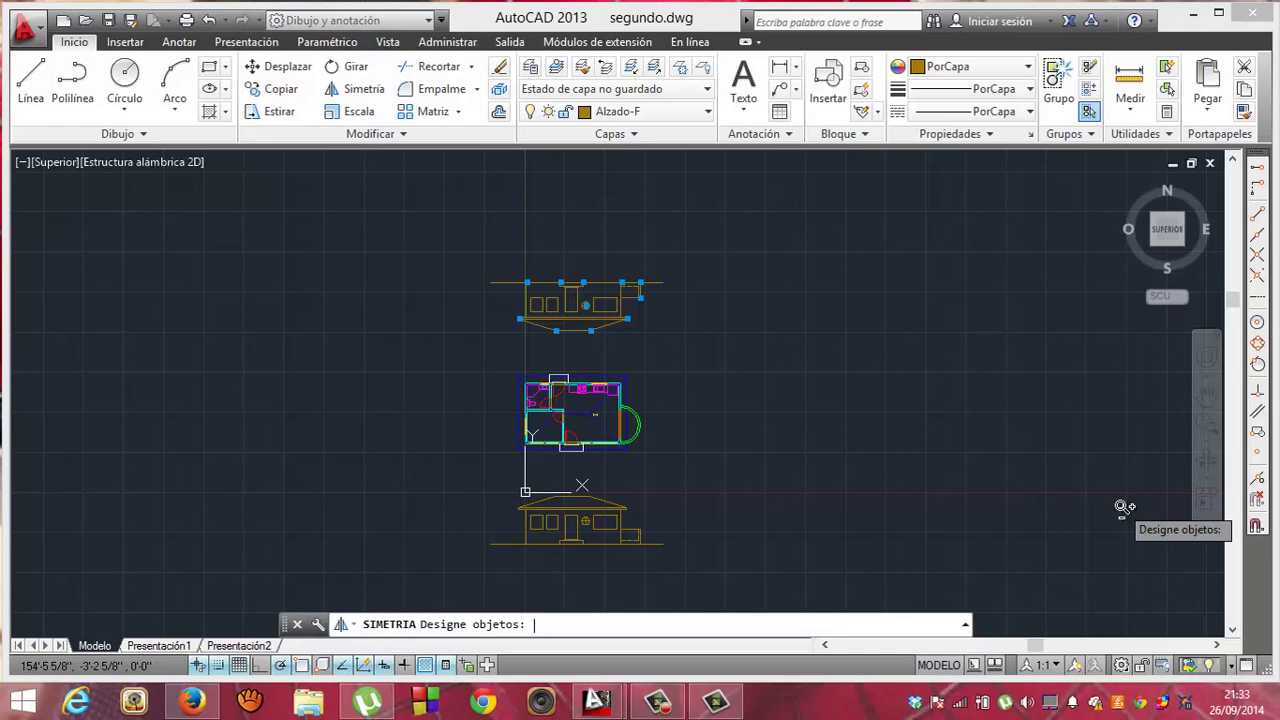
# - Keep the source objects so the original and the flipped rear elevation both remain
pyautogui.press('Escape')
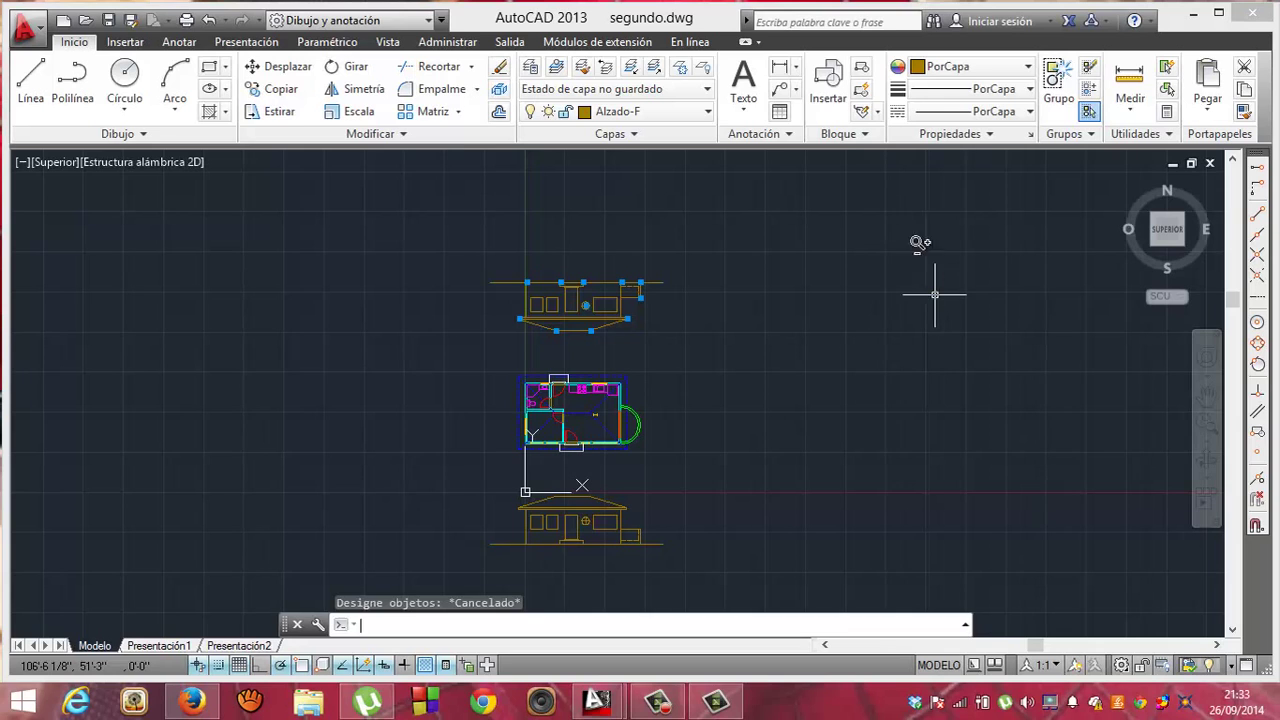
# - Switch to the Vista tab and inspect the ribbon, Quick Access Toolbar and window context menus
pyautogui.click(385, 44)
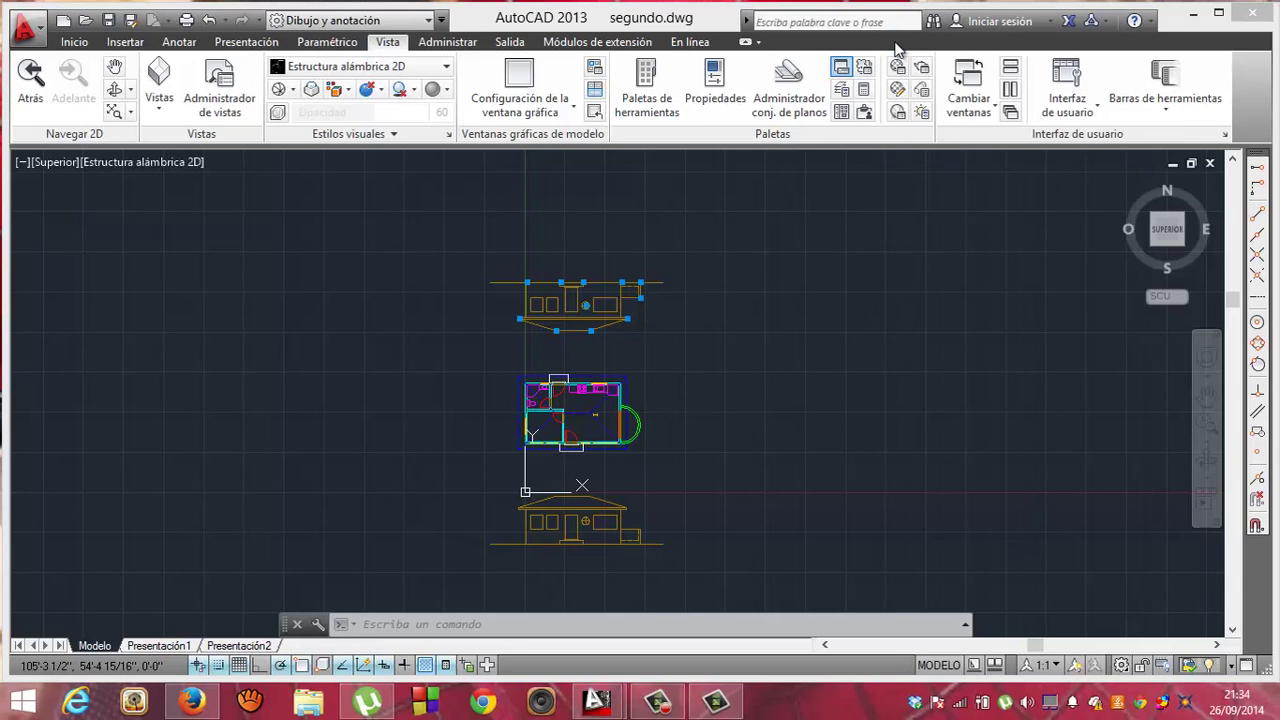
pyautogui.rightClick(896, 48)
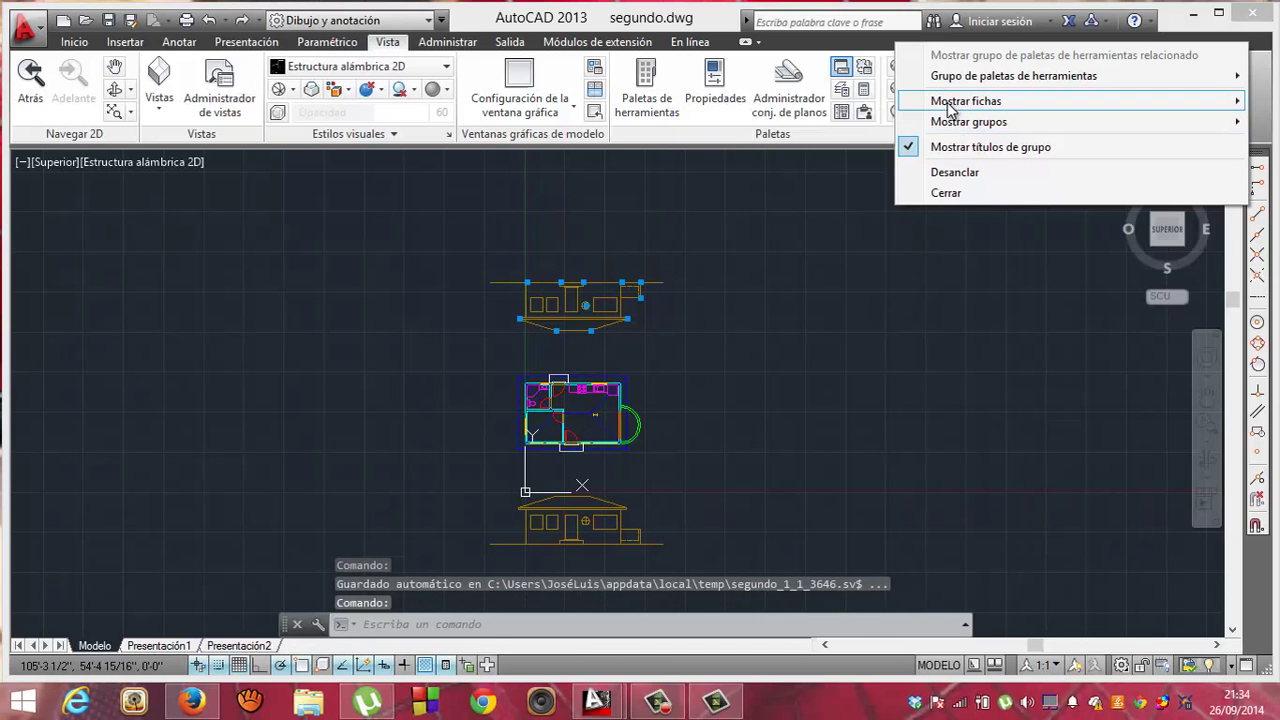
pyautogui.moveTo(968, 122)
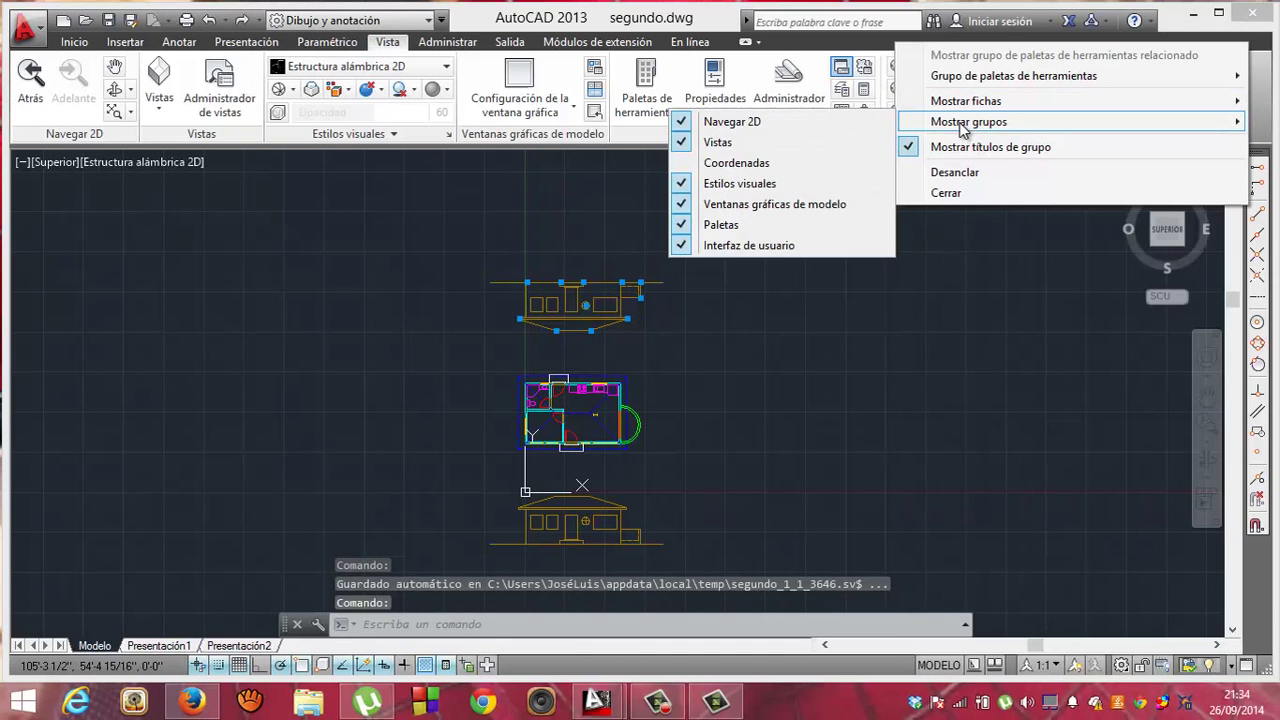
pyautogui.press('Escape')
pyautogui.press('Escape')
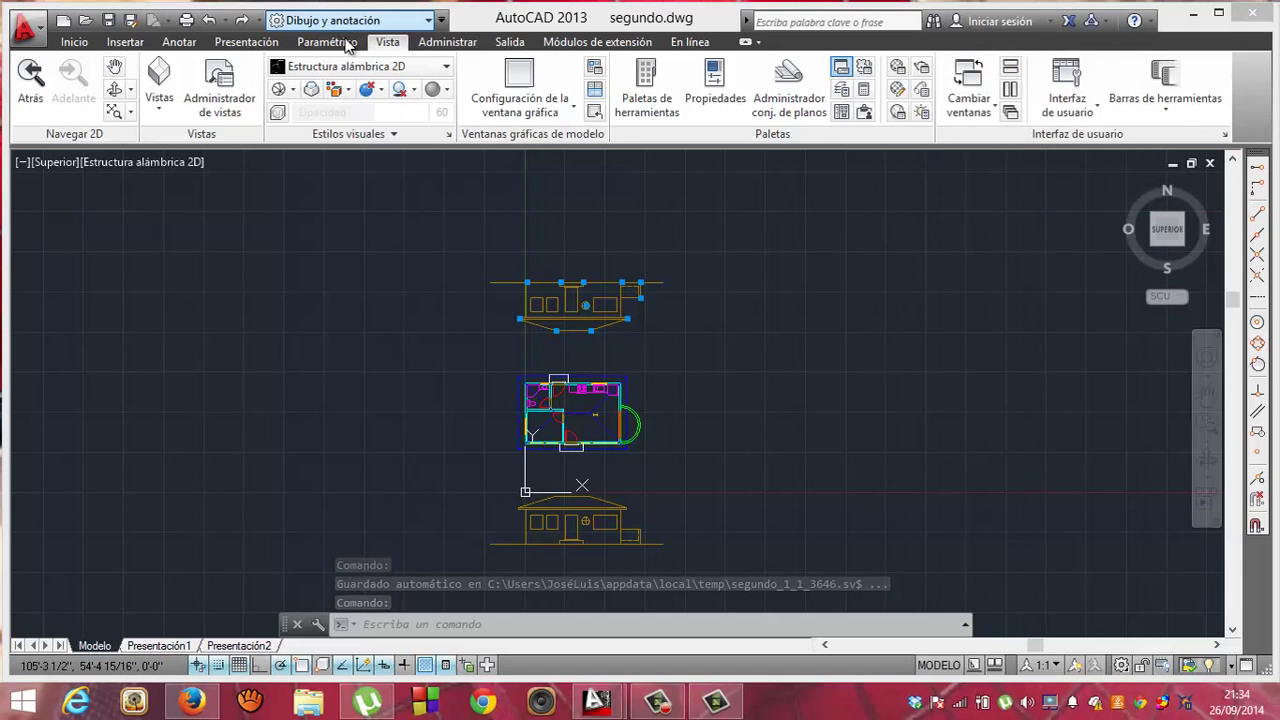
pyautogui.rightClick(447, 32)
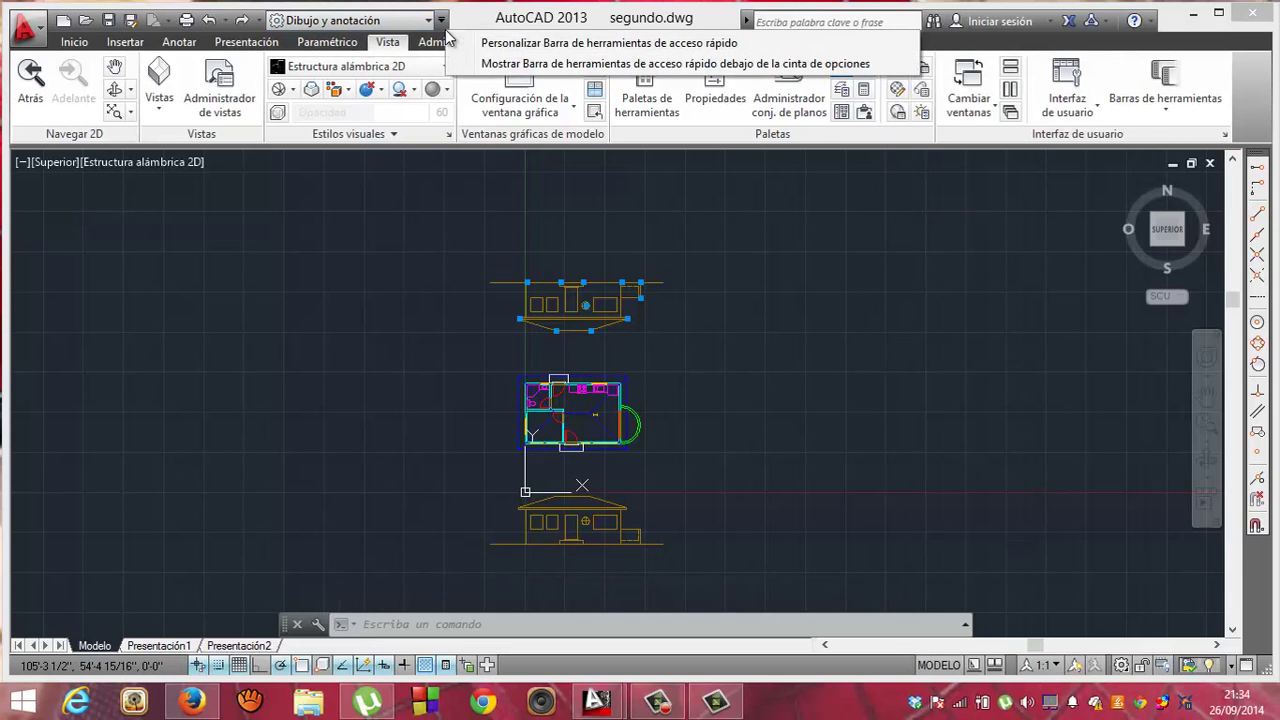
pyautogui.rightClick(466, 23)
pyautogui.rightClick(466, 23)
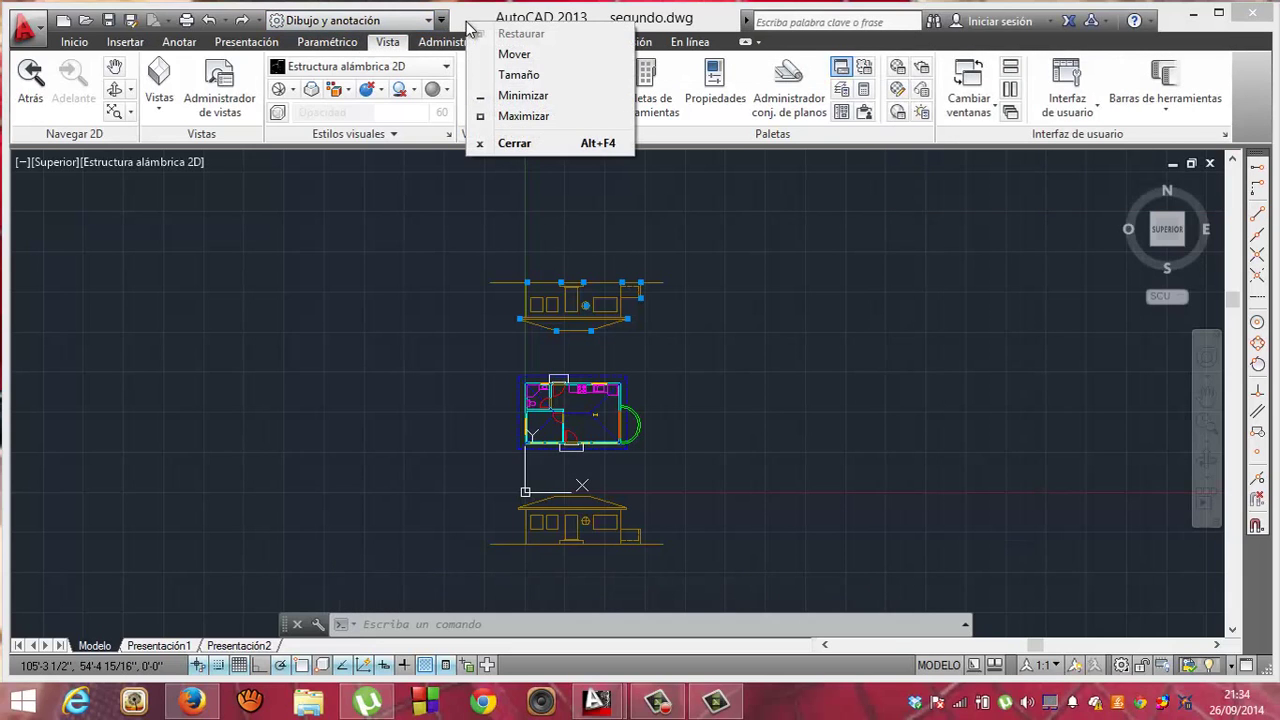
pyautogui.press('Escape')
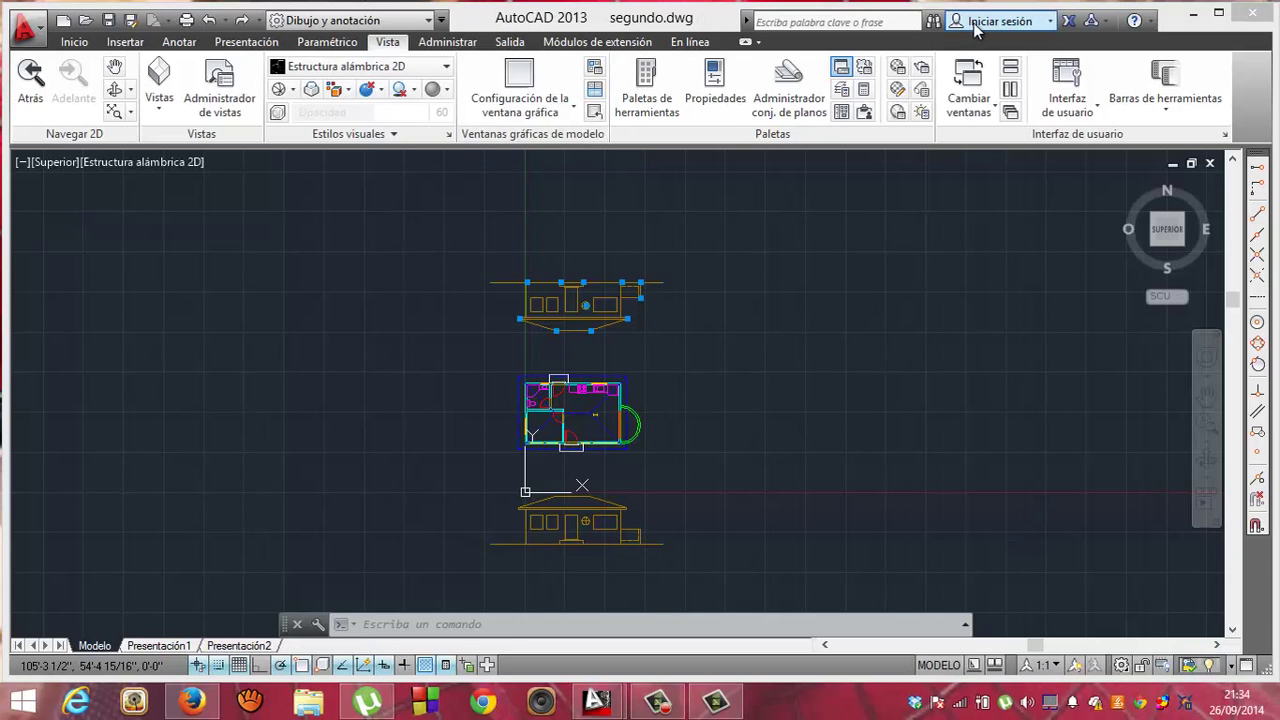
pyautogui.rightClick(1129, 50)
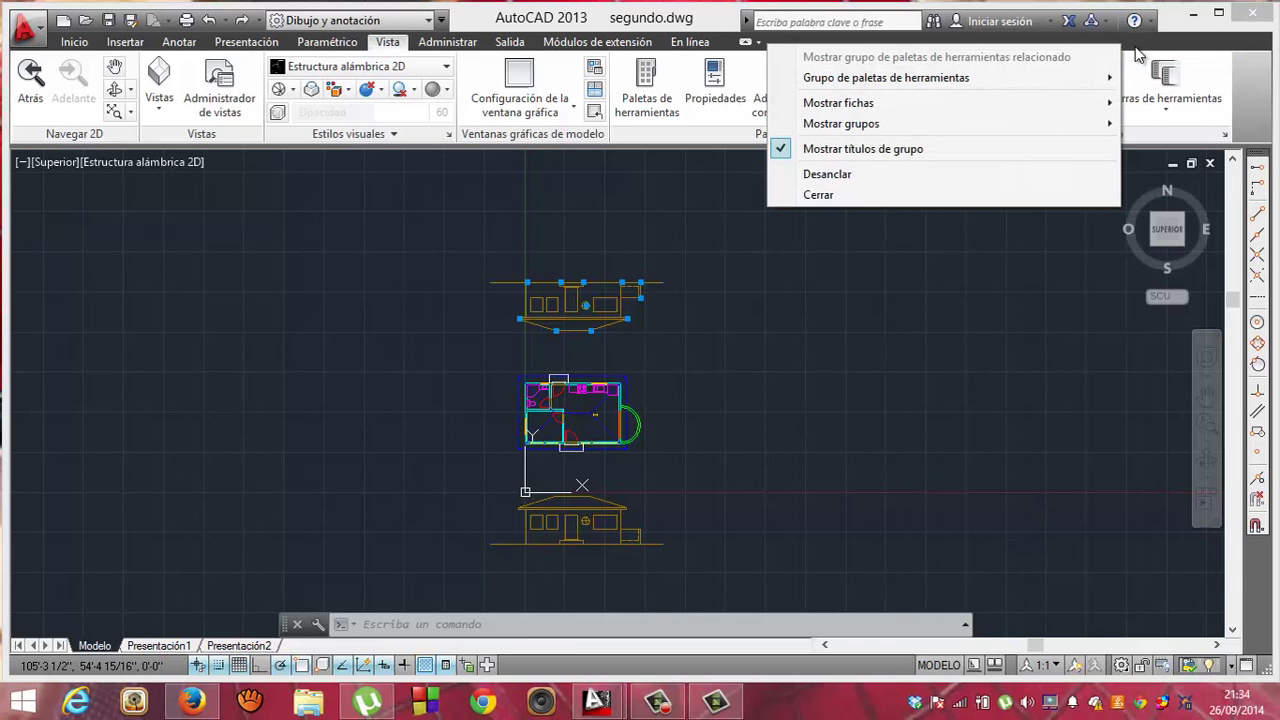
pyautogui.click(1157, 57)
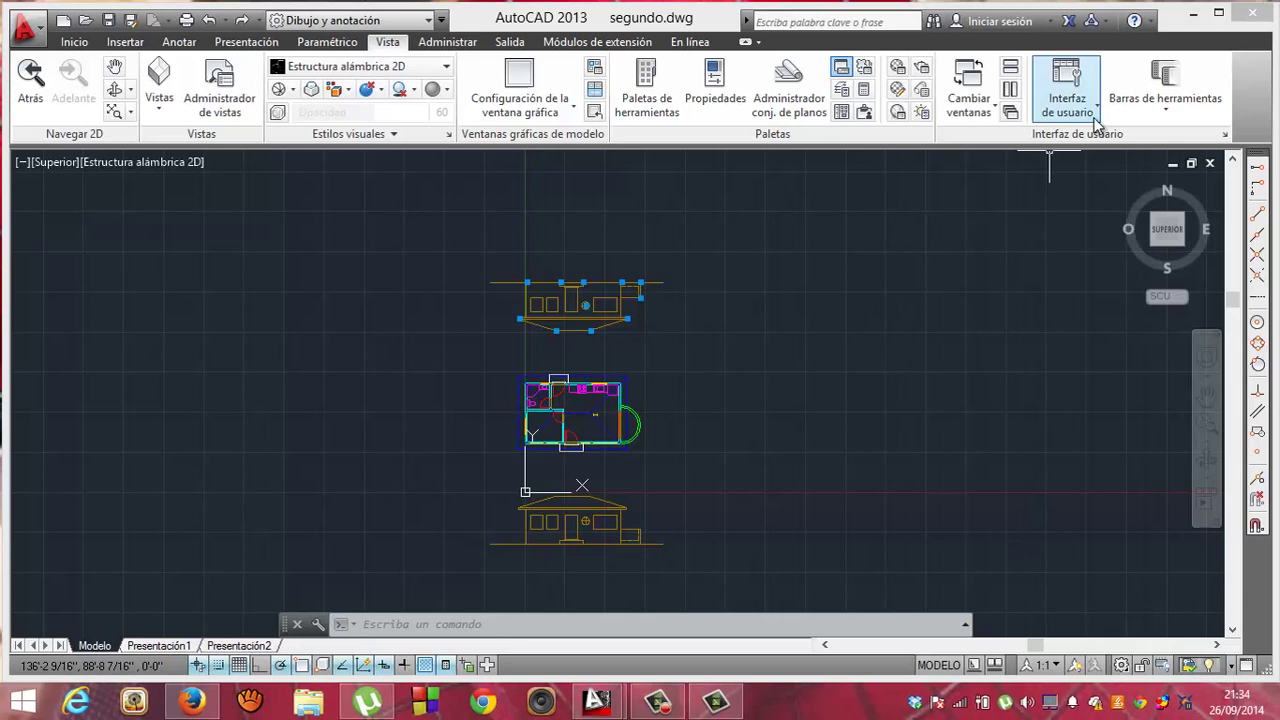
# - Browse the Barras de herramientas > AutoCAD toolbar list and close it without showing any
pyautogui.click(1096, 120)
pyautogui.click(1096, 120)
pyautogui.click(1166, 106)
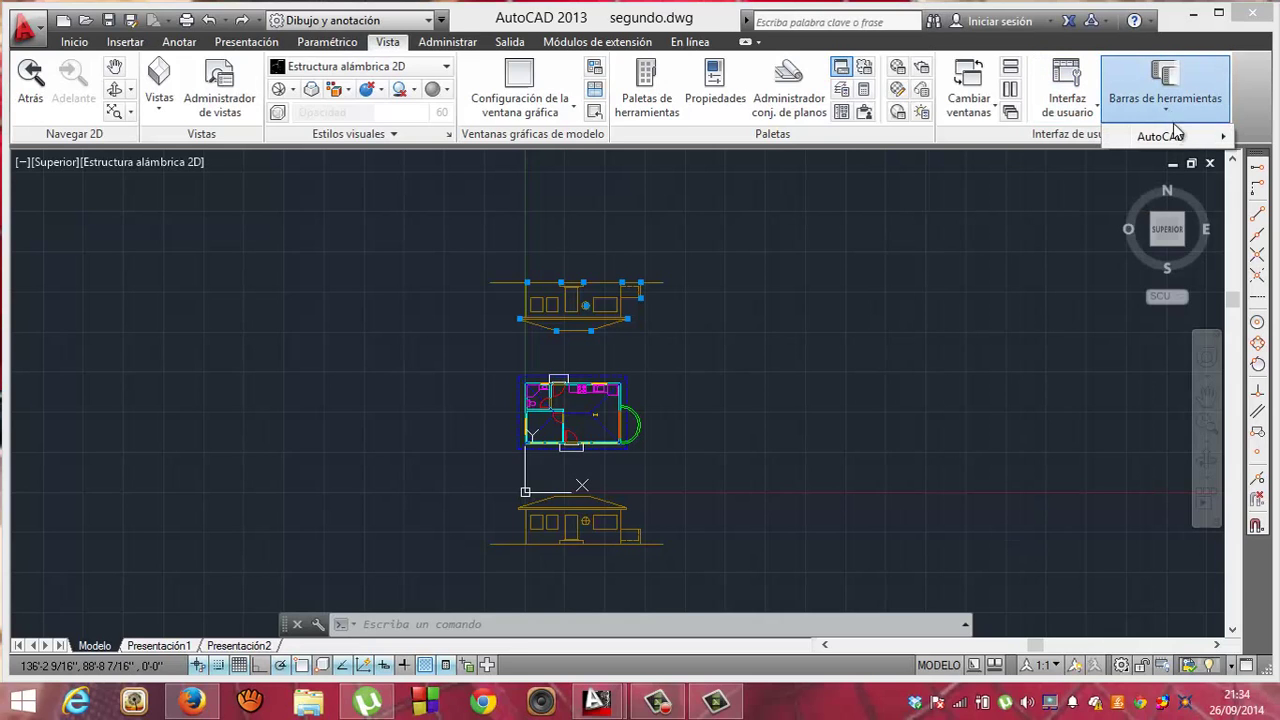
pyautogui.click(1158, 138)
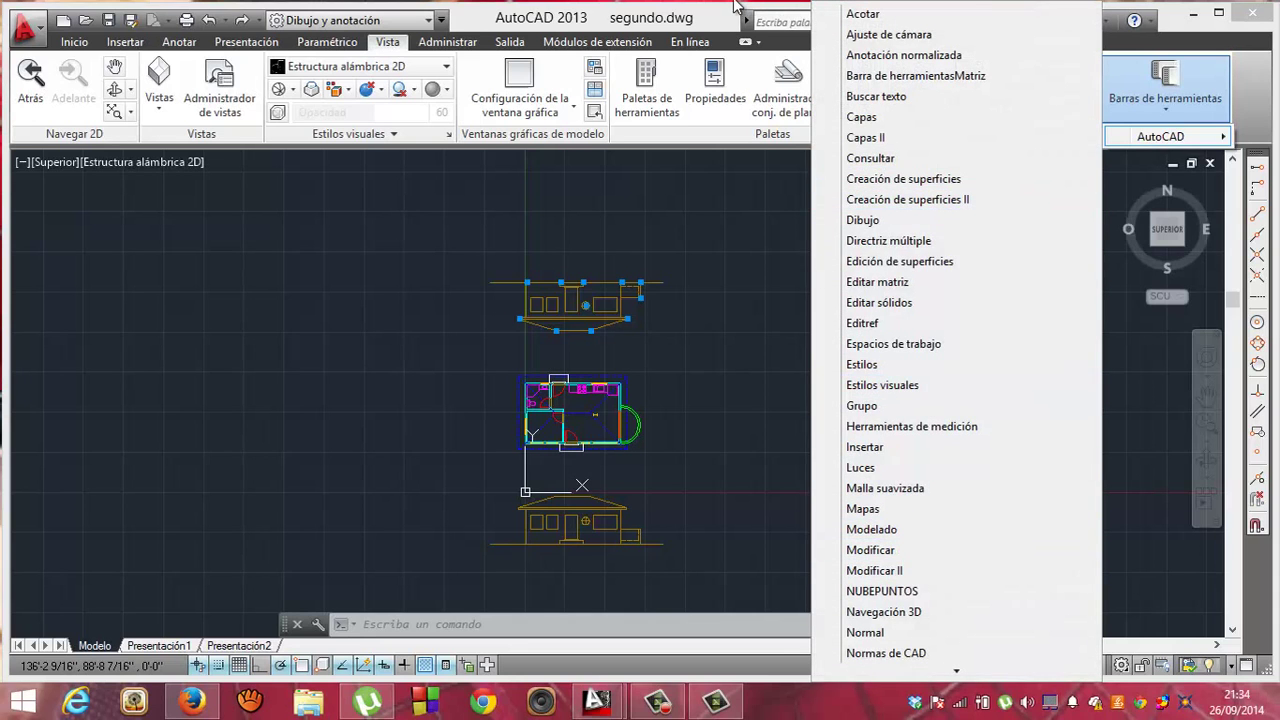
pyautogui.click(735, 8)
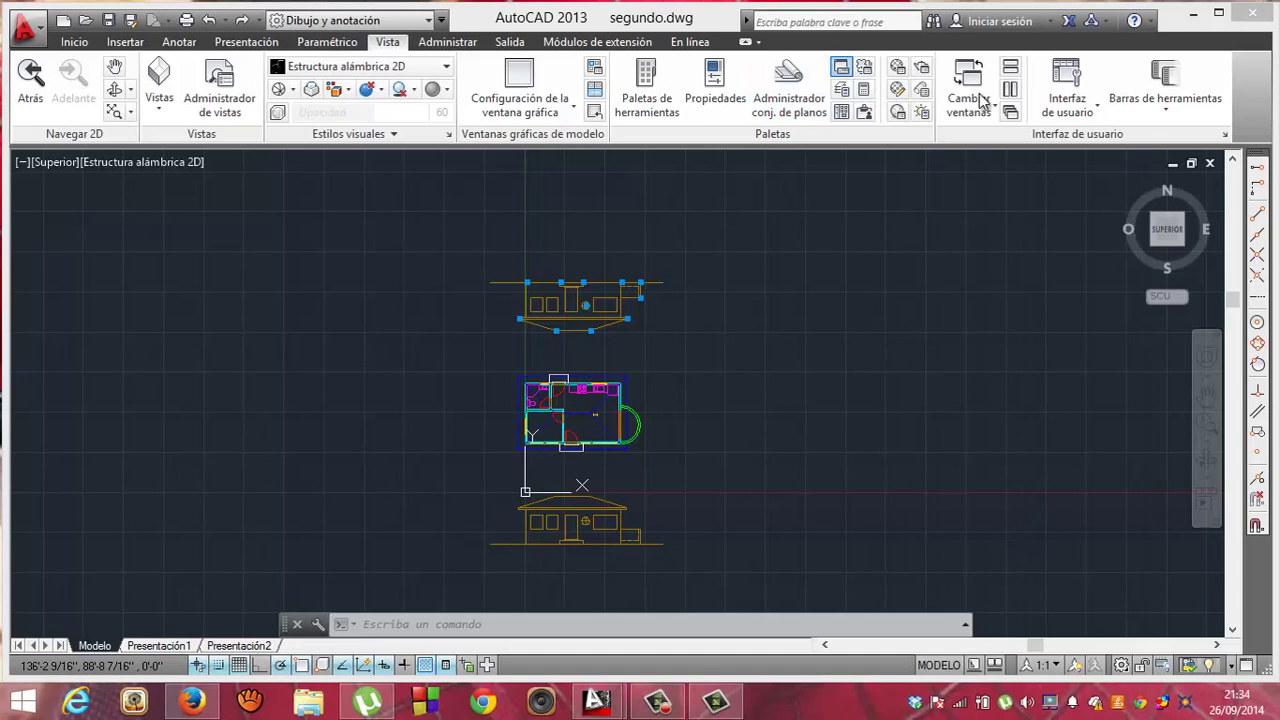
pyautogui.rightClick(1246, 90)
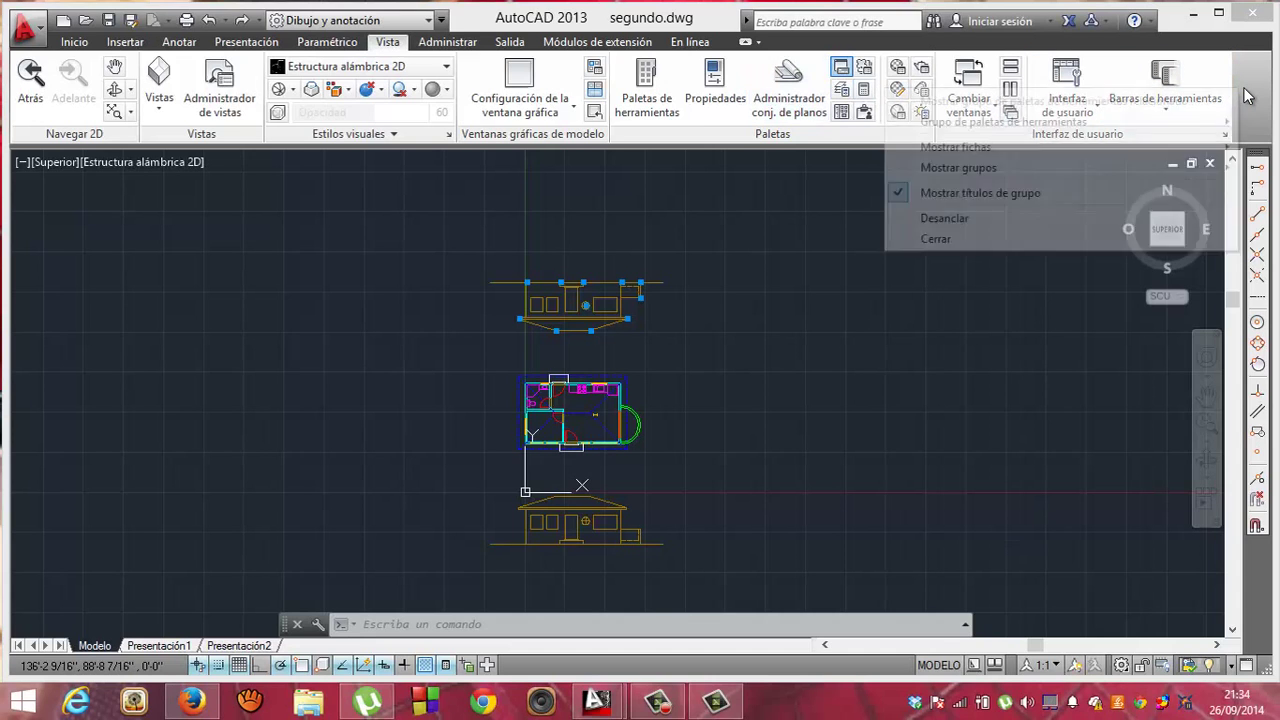
pyautogui.click(1246, 95)
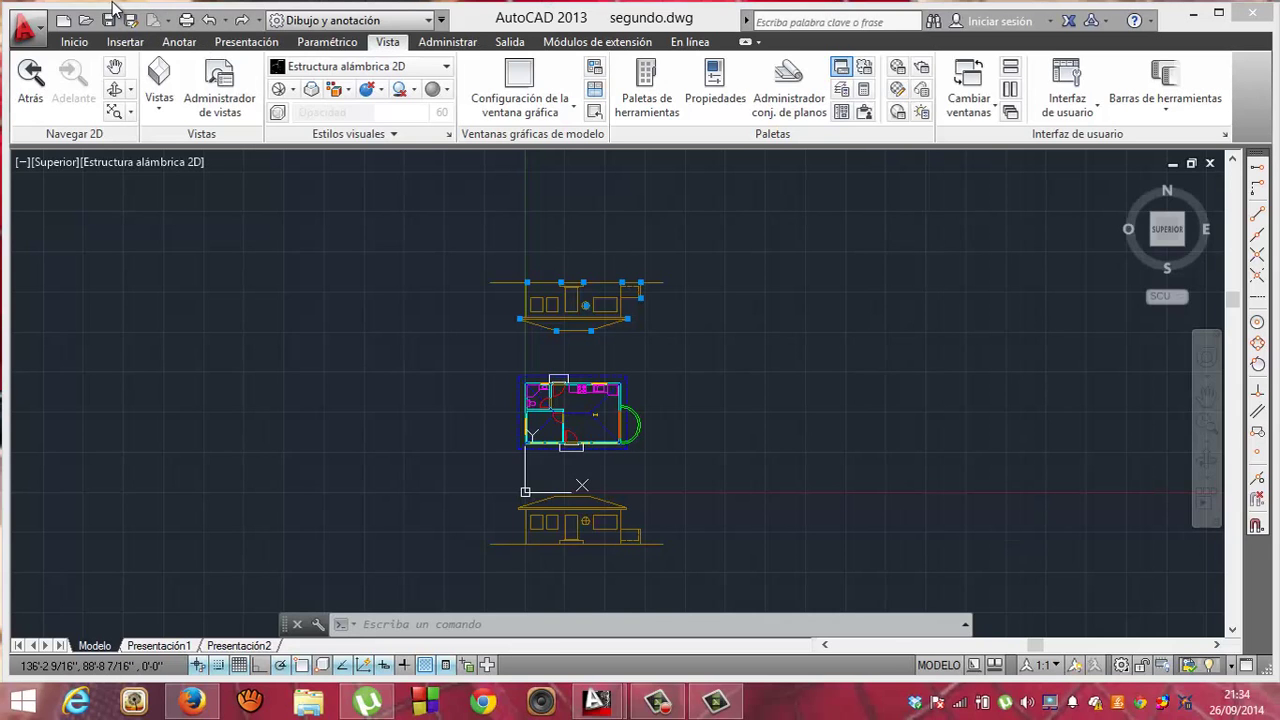
pyautogui.rightClick(390, 22)
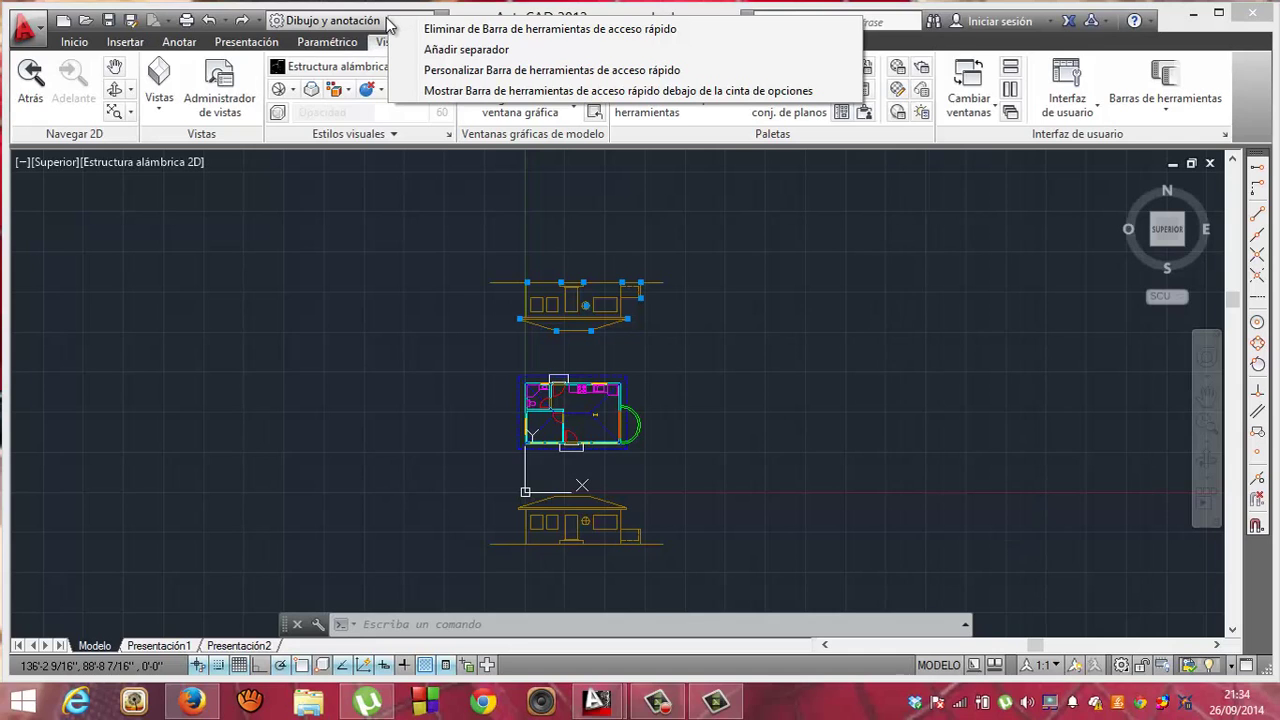
pyautogui.click(384, 24)
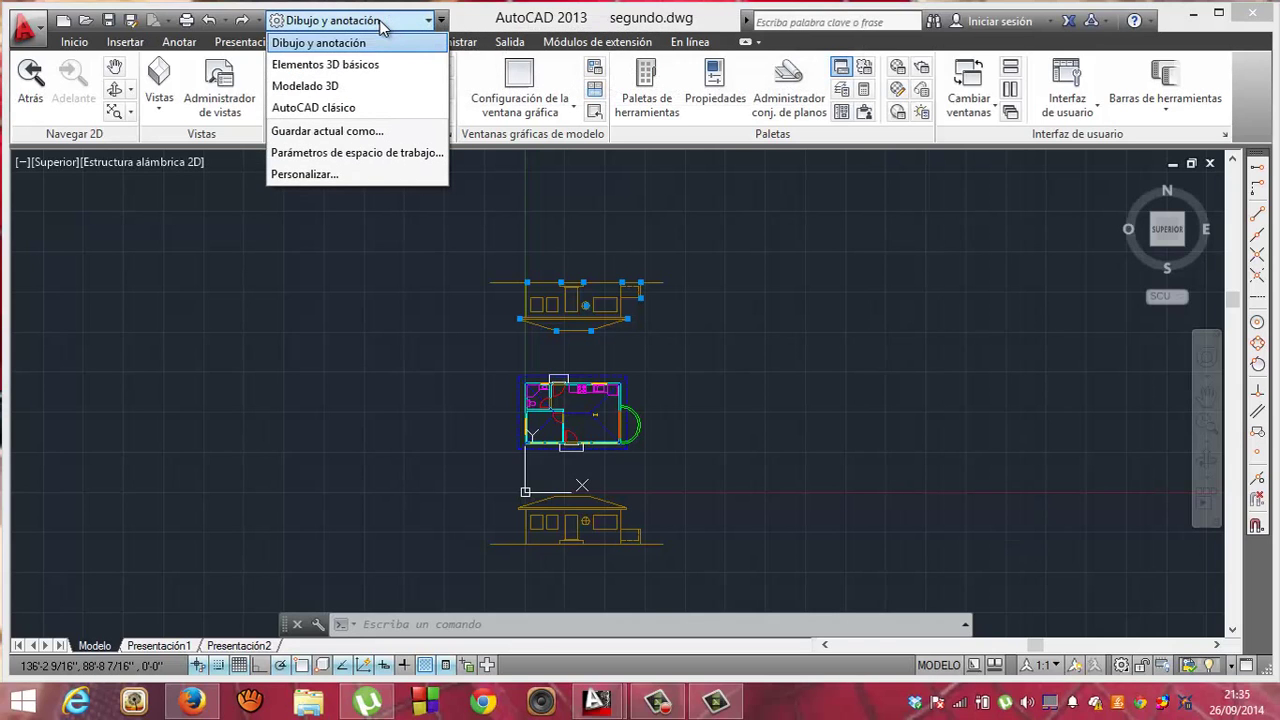
pyautogui.click(382, 22)
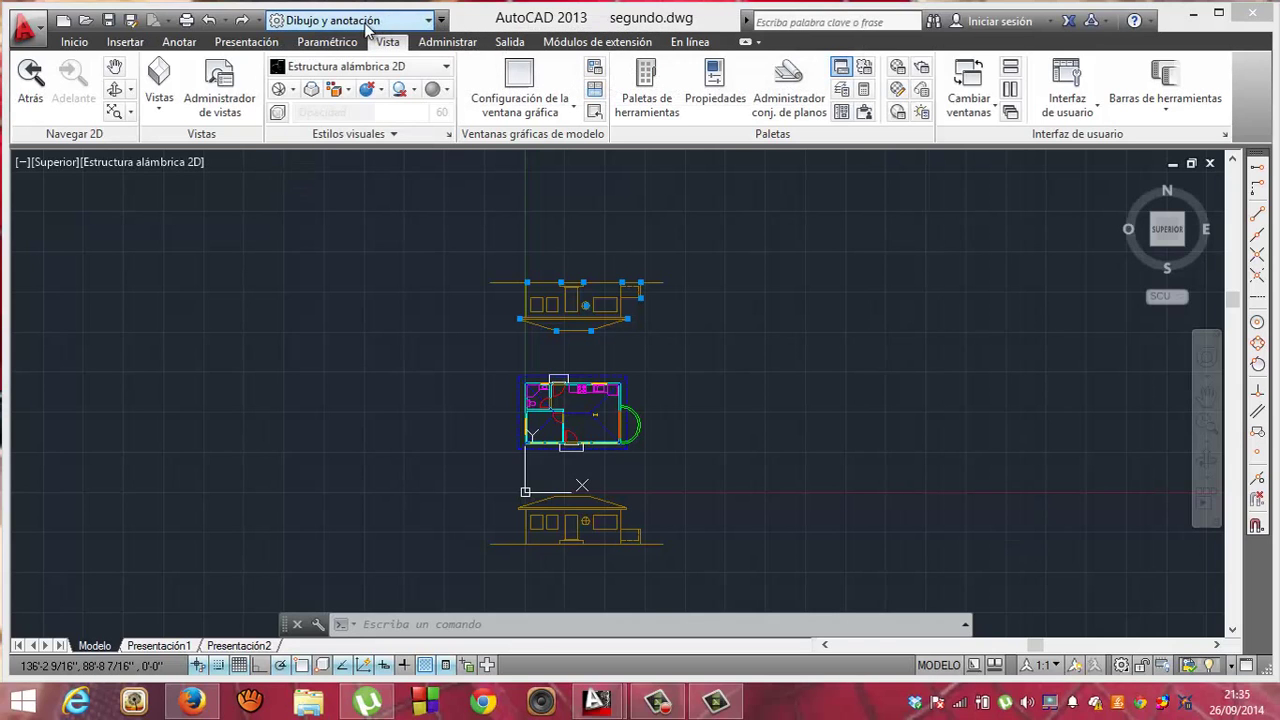
pyautogui.rightClick(258, 22)
pyautogui.click(226, 34)
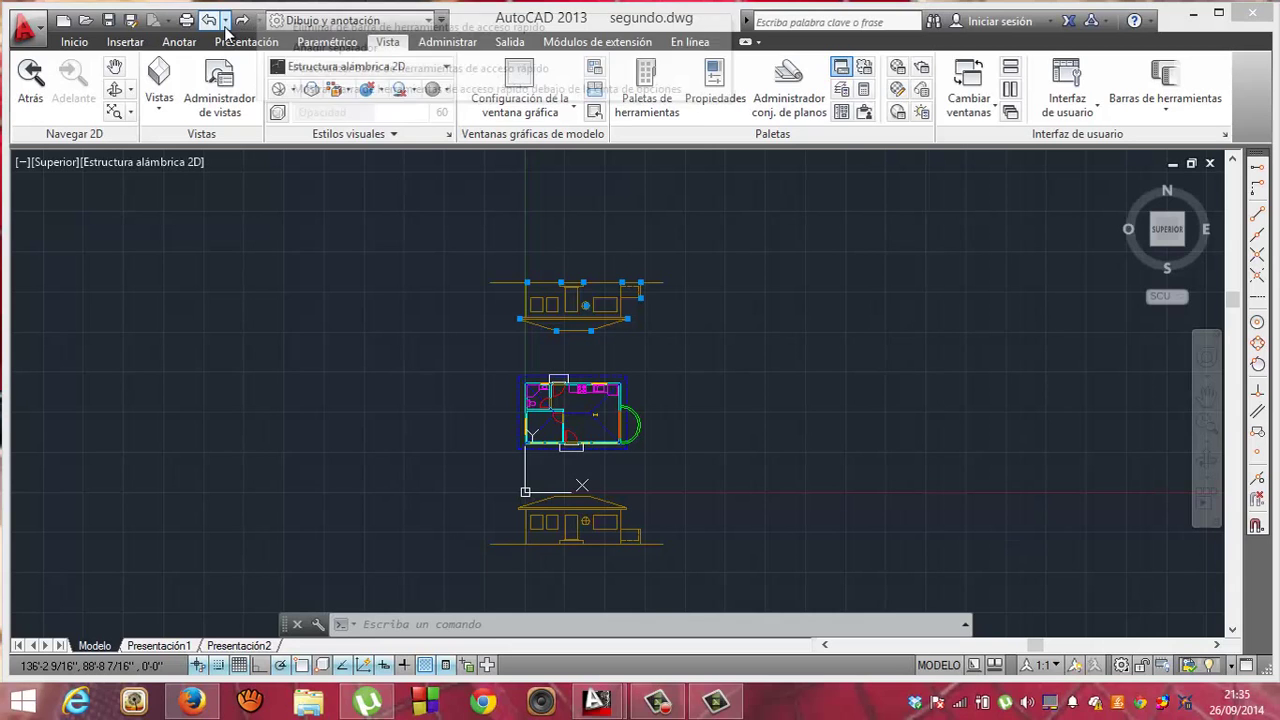
pyautogui.rightClick(225, 29)
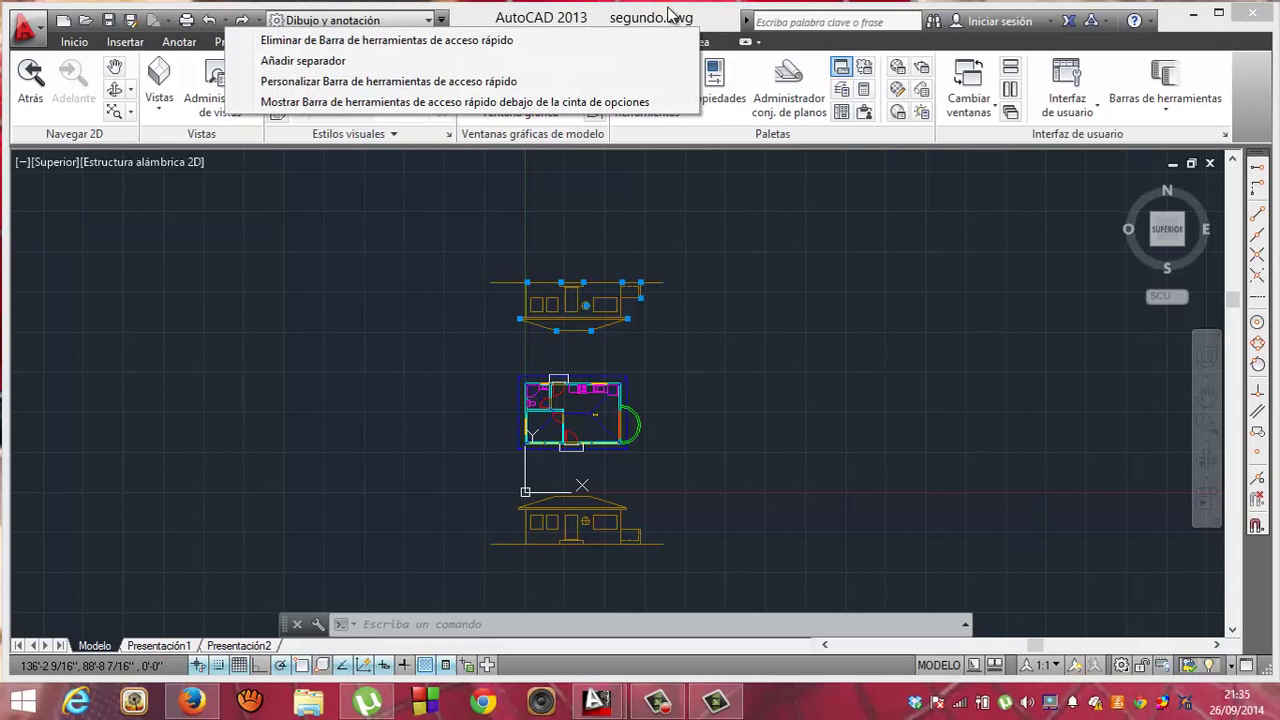
pyautogui.rightClick(696, 22)
pyautogui.rightClick(700, 17)
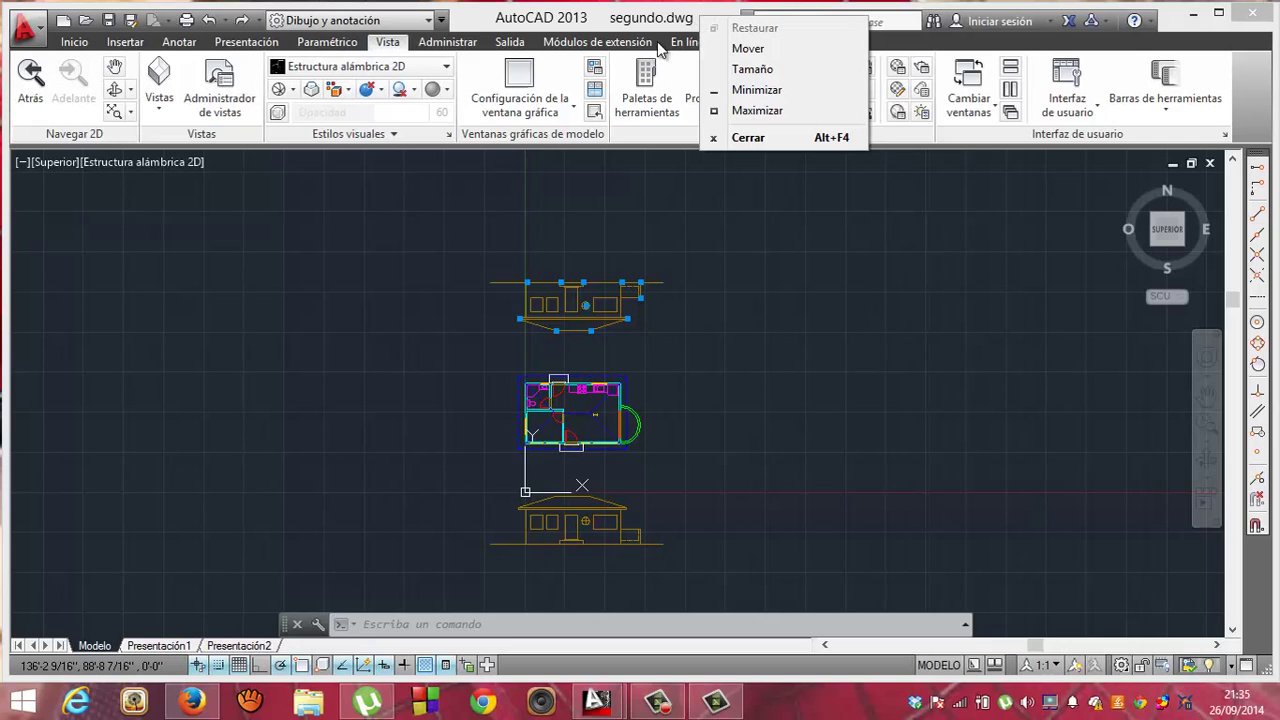
pyautogui.rightClick(530, 137)
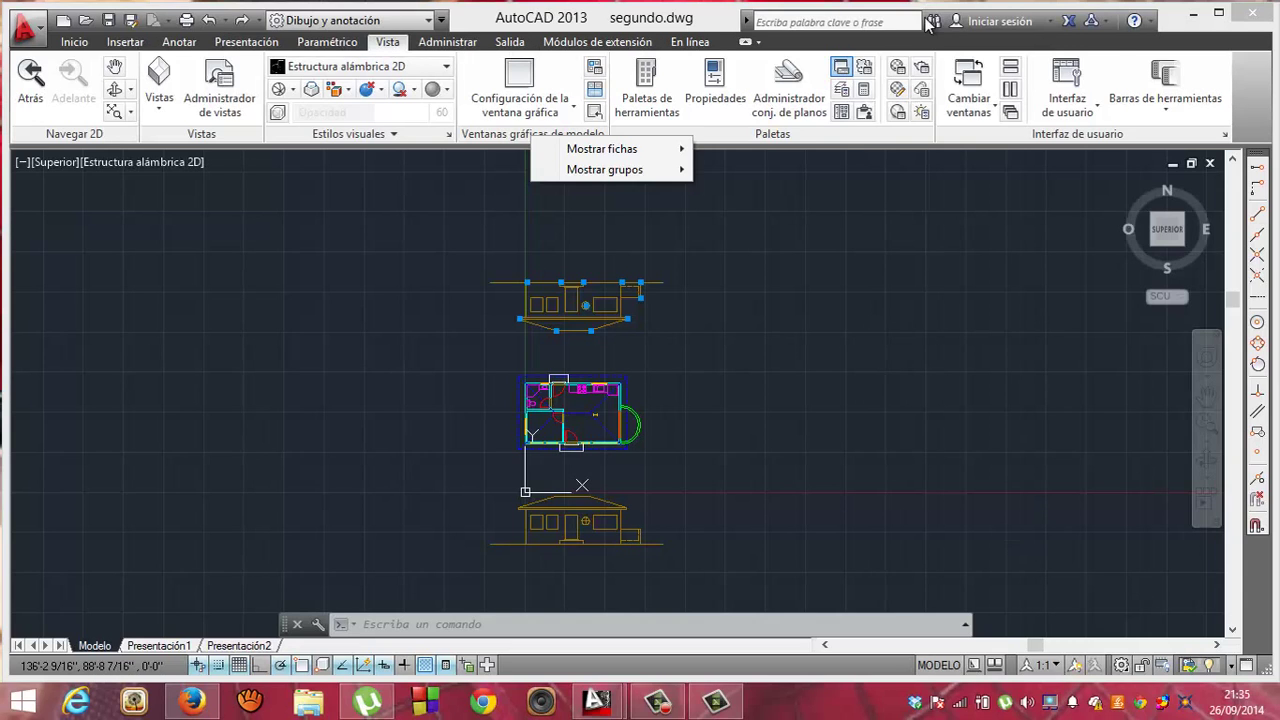
pyautogui.rightClick(1111, 43)
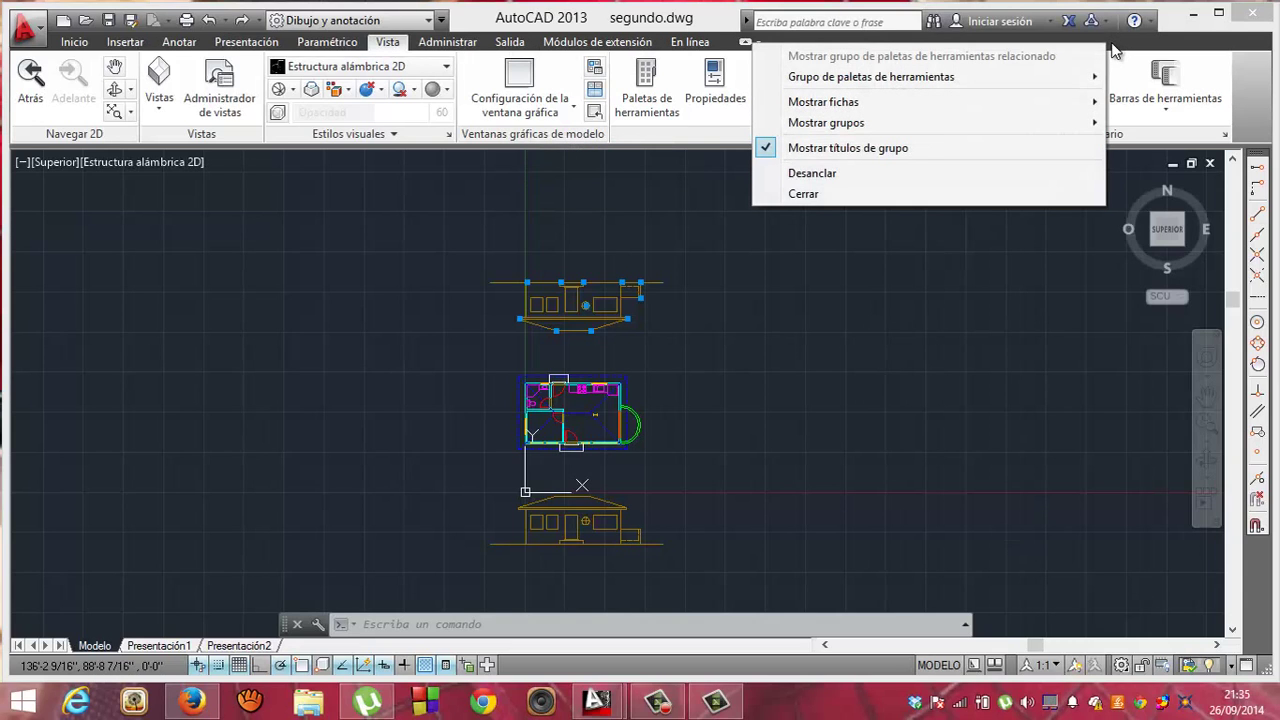
pyautogui.click(1114, 50)
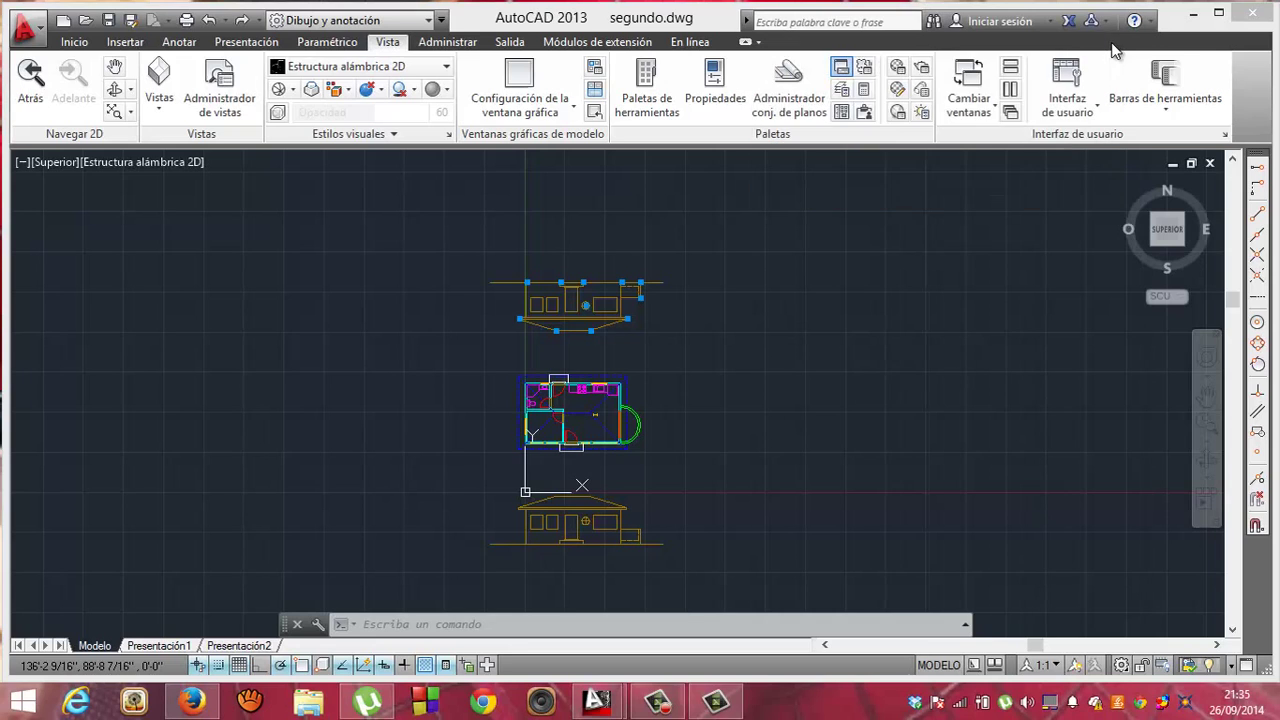
pyautogui.rightClick(1265, 84)
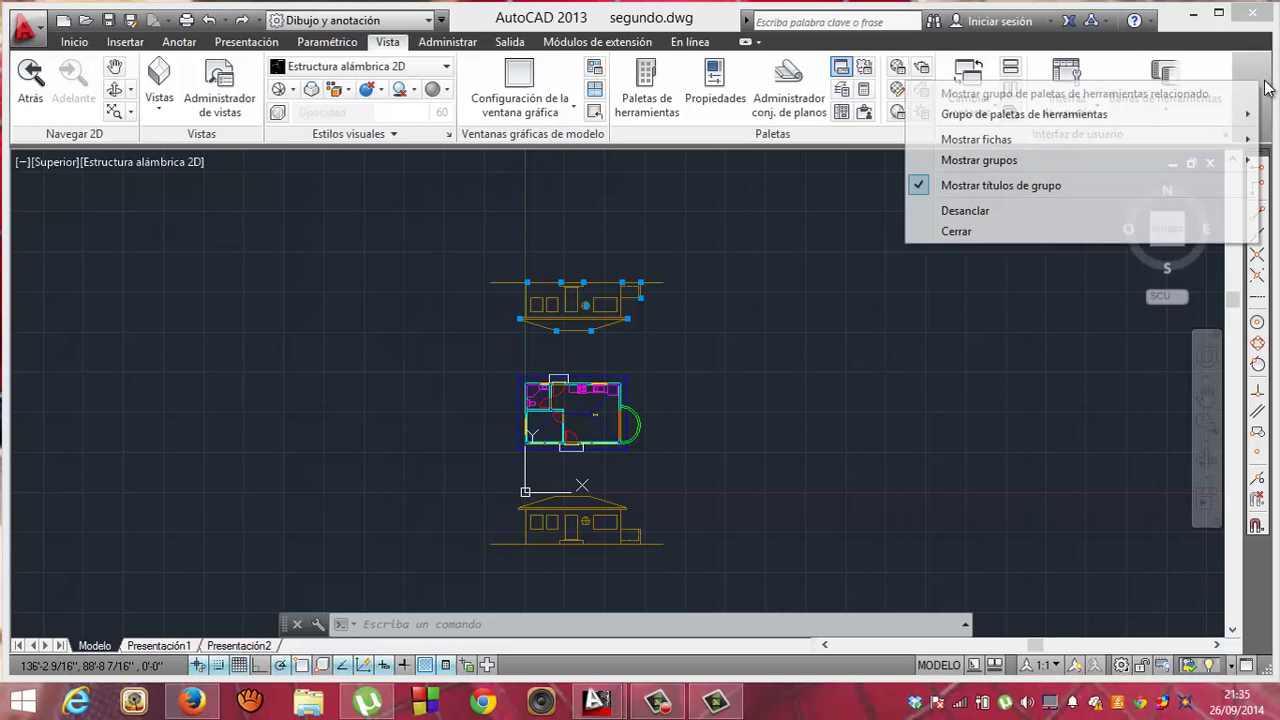
pyautogui.click(1118, 140)
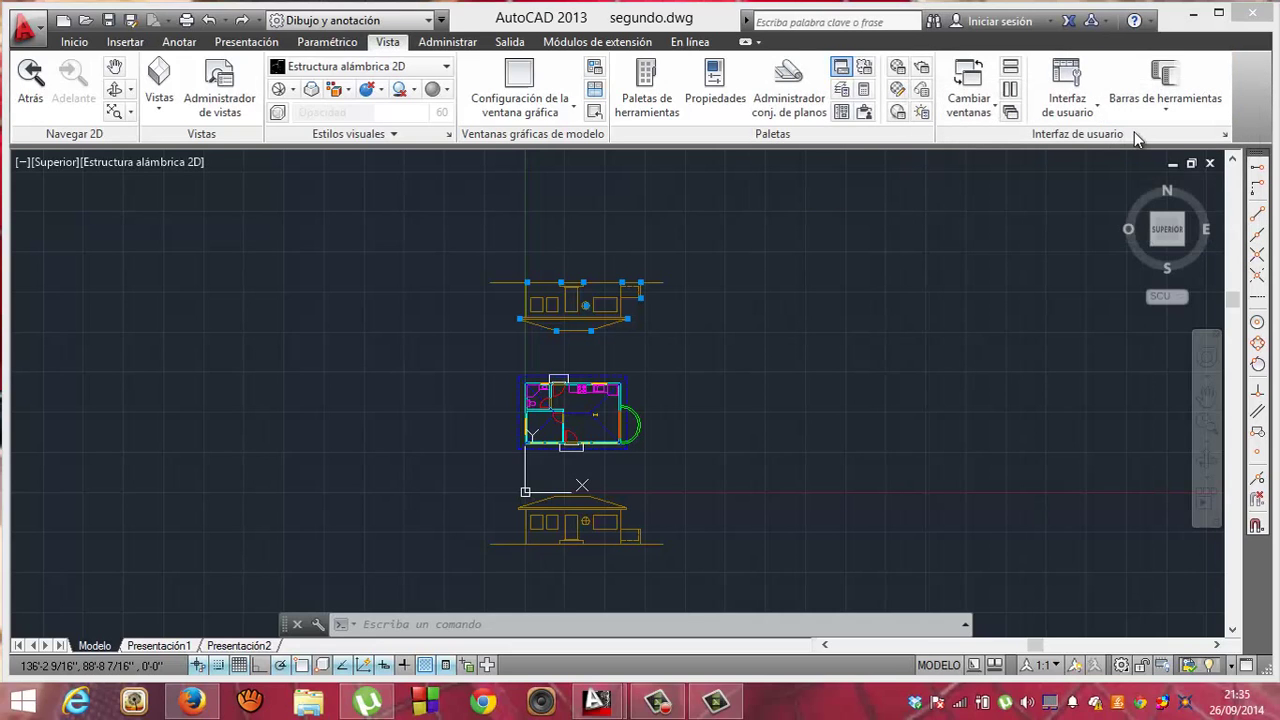
# - Browse the Archivos, Trazar y publicar and Dibujo pages of Opciones, then show the Administrar tab
pyautogui.click(1225, 135)
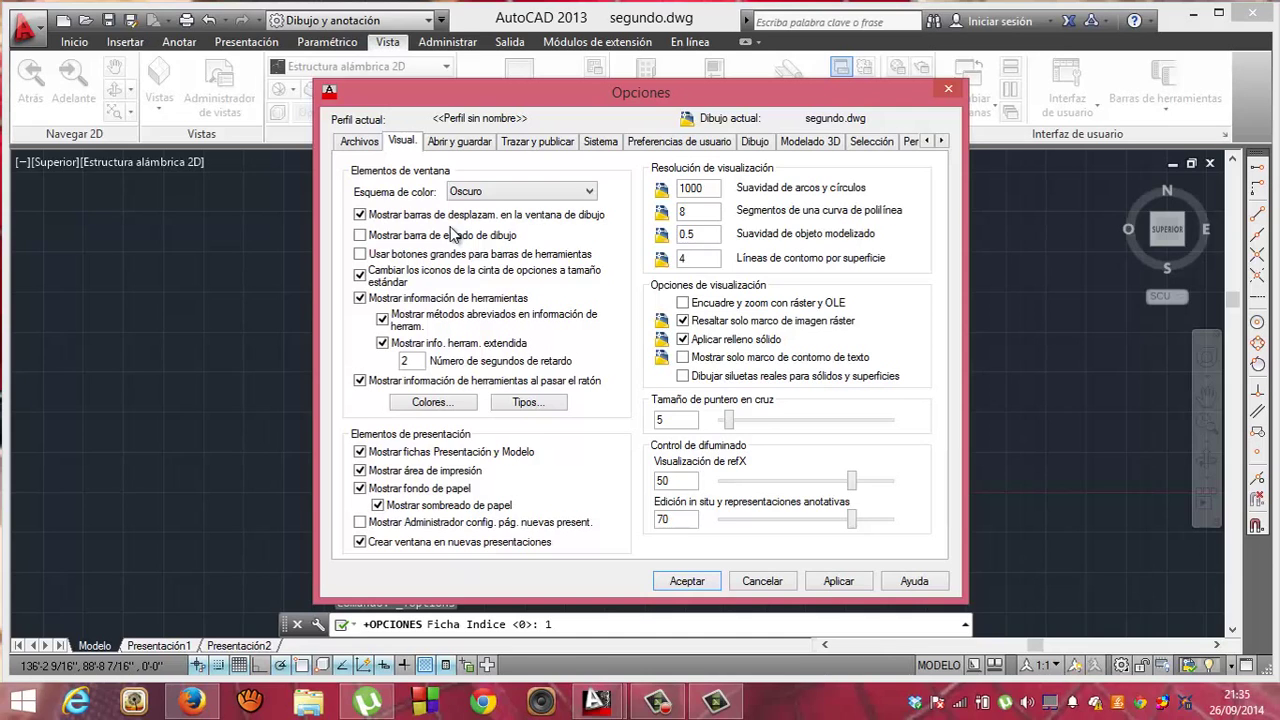
pyautogui.click(377, 146)
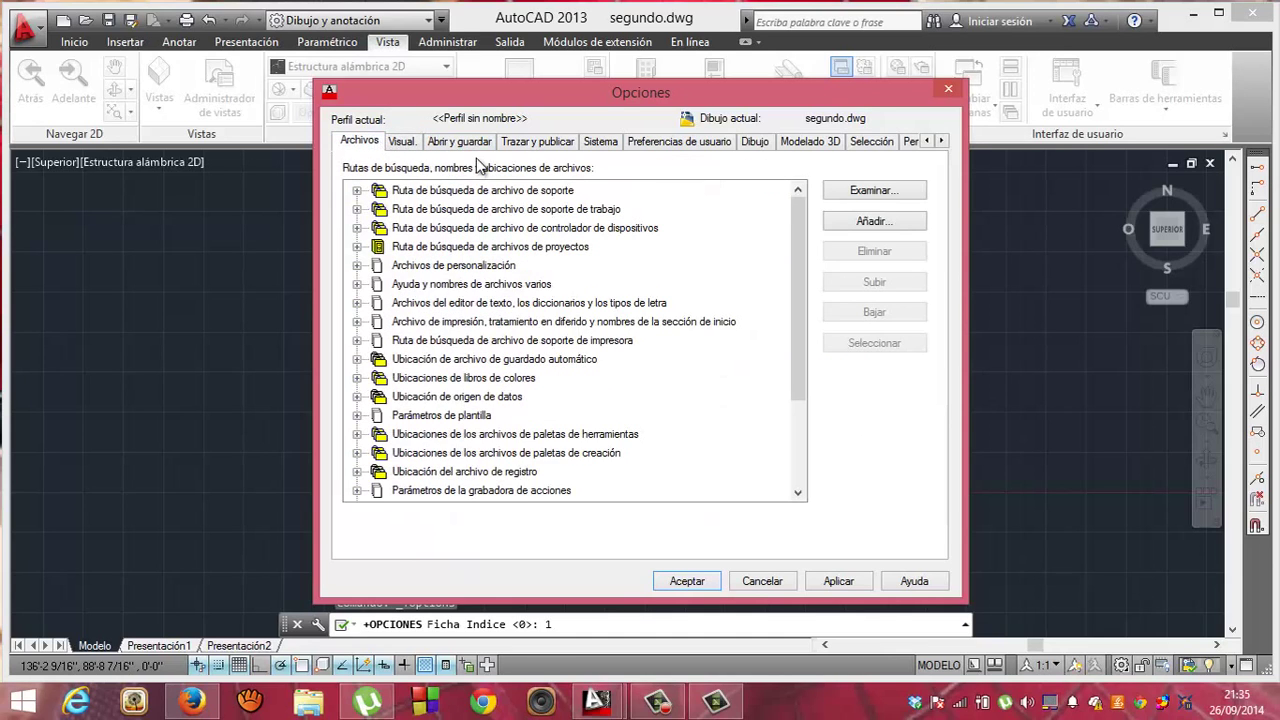
pyautogui.click(490, 148)
pyautogui.click(538, 150)
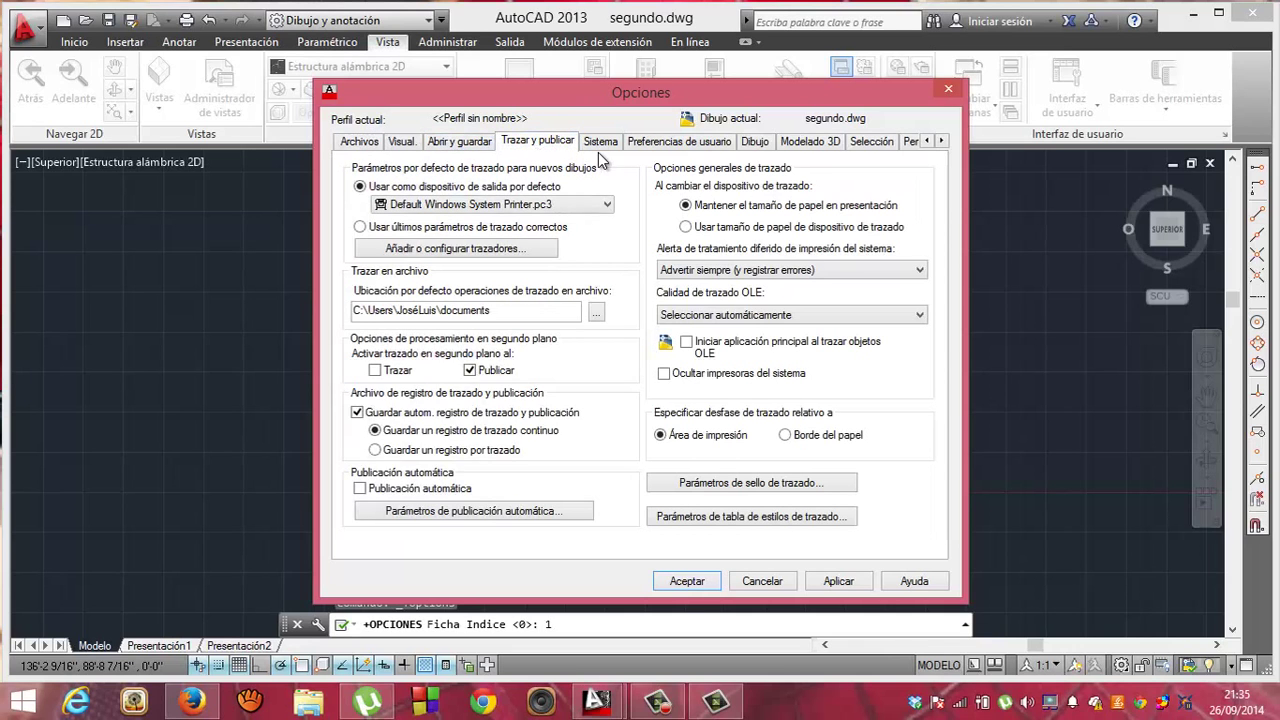
pyautogui.click(941, 142)
pyautogui.click(941, 142)
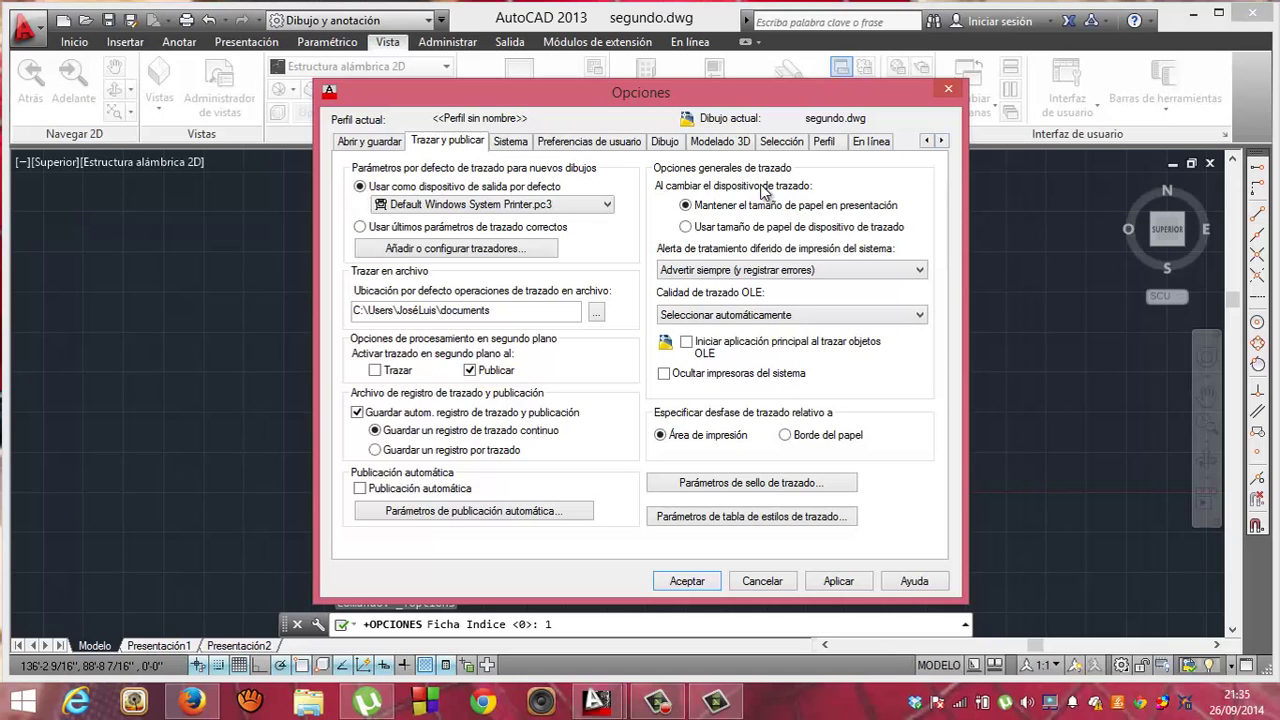
pyautogui.click(667, 142)
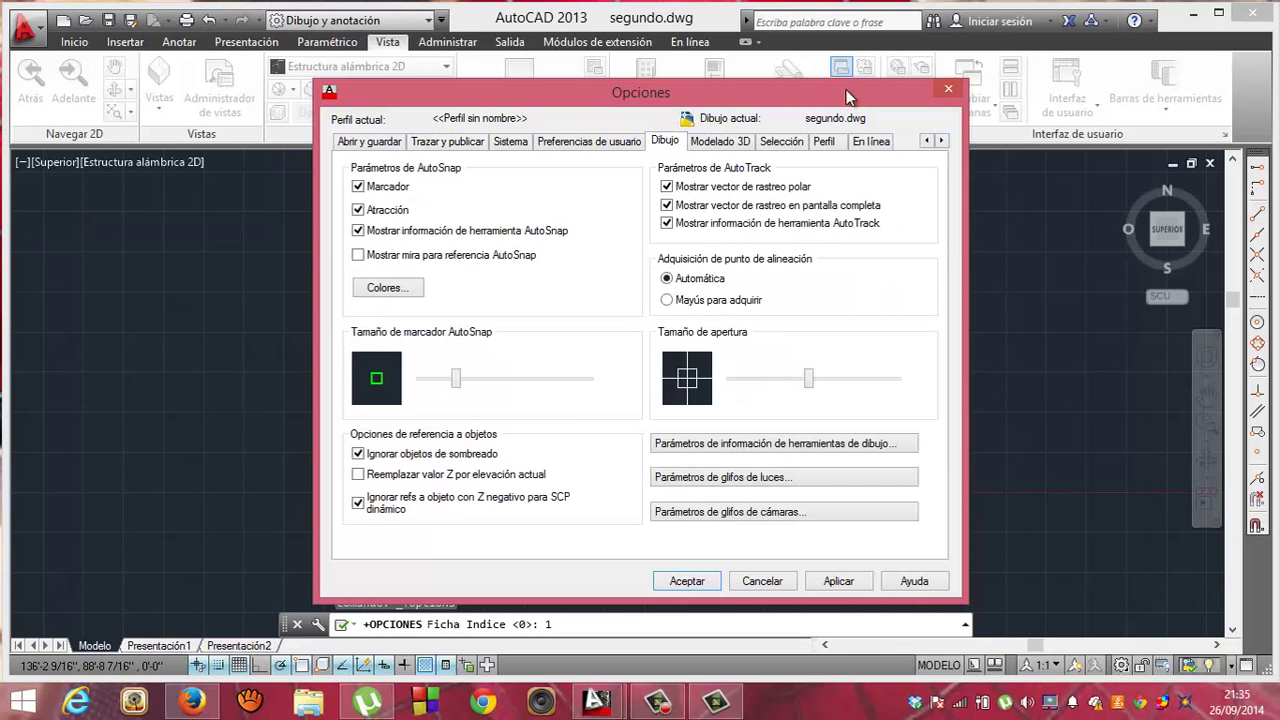
pyautogui.click(948, 90)
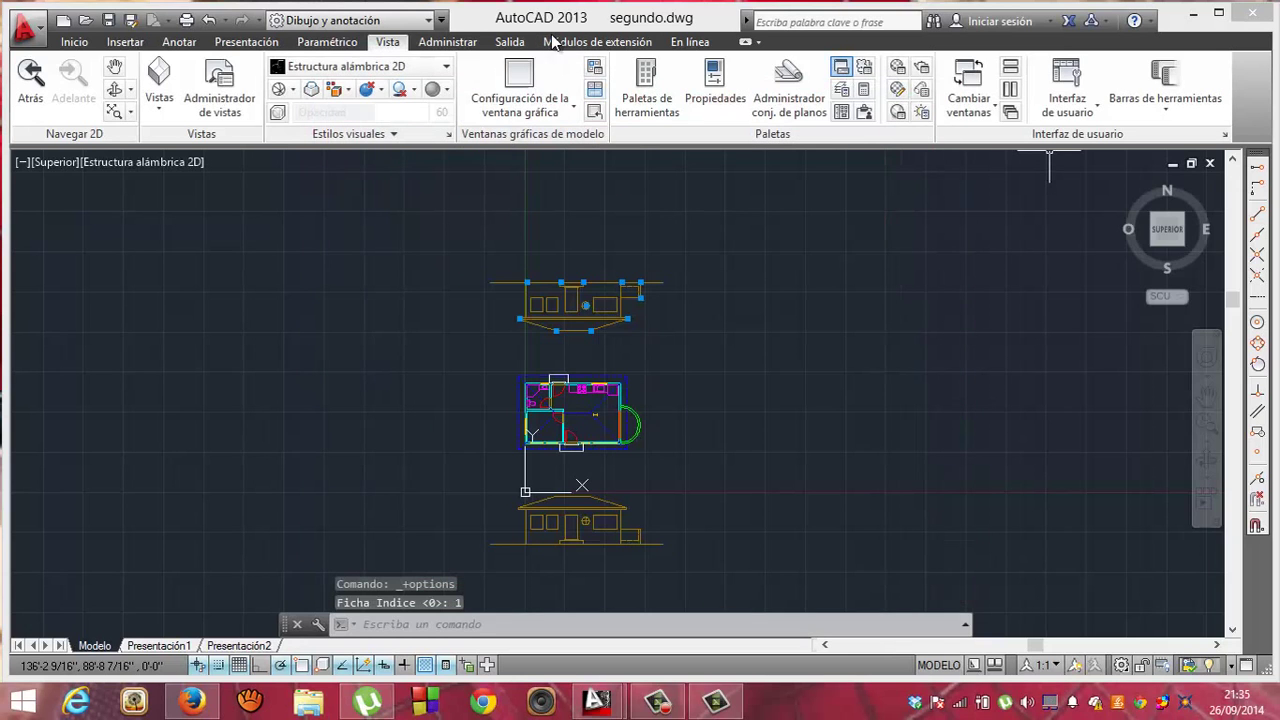
pyautogui.click(462, 45)
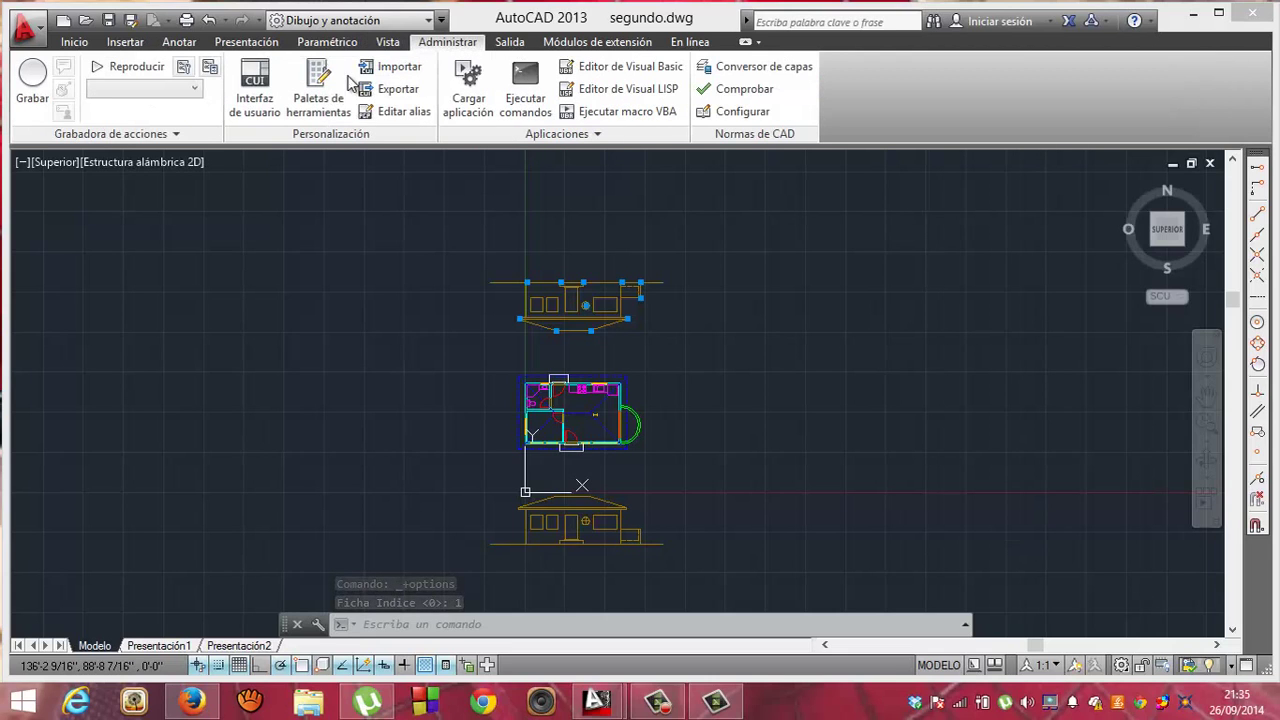
# - Open the Customize User Interface editor and expand Menús to check its Nuevo menú action
pyautogui.click(268, 96)
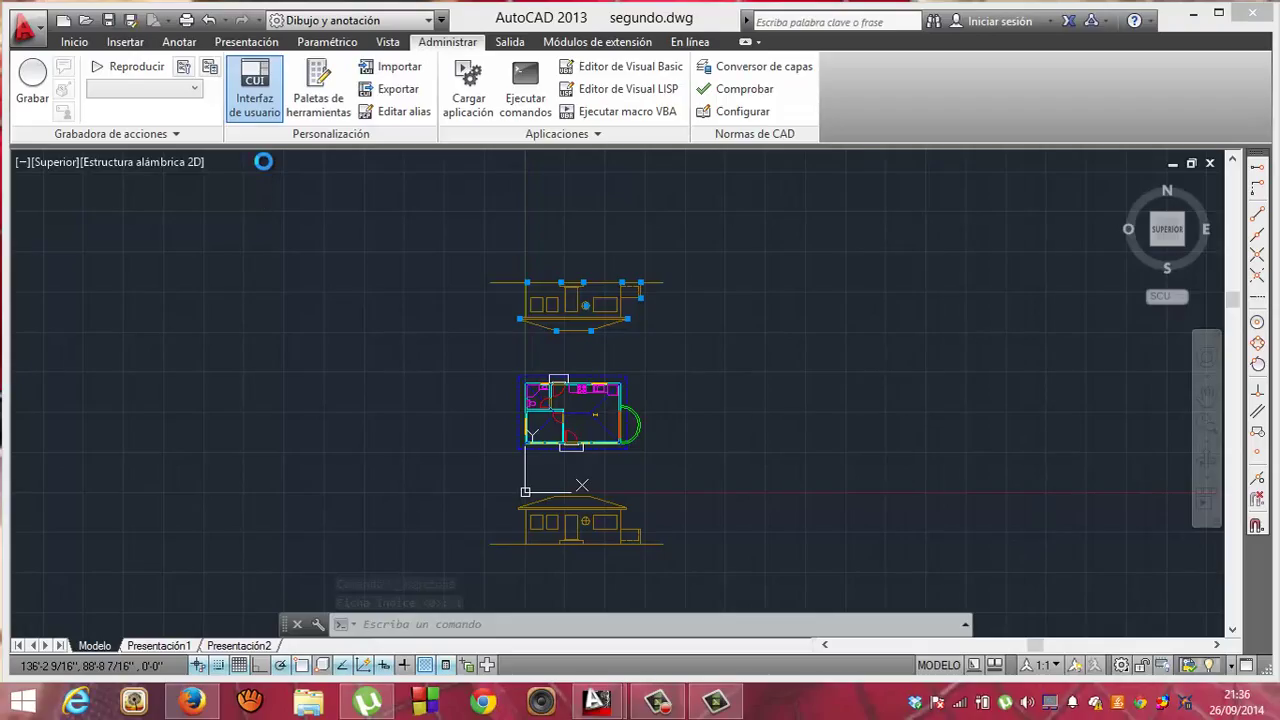
pyautogui.click(263, 85)
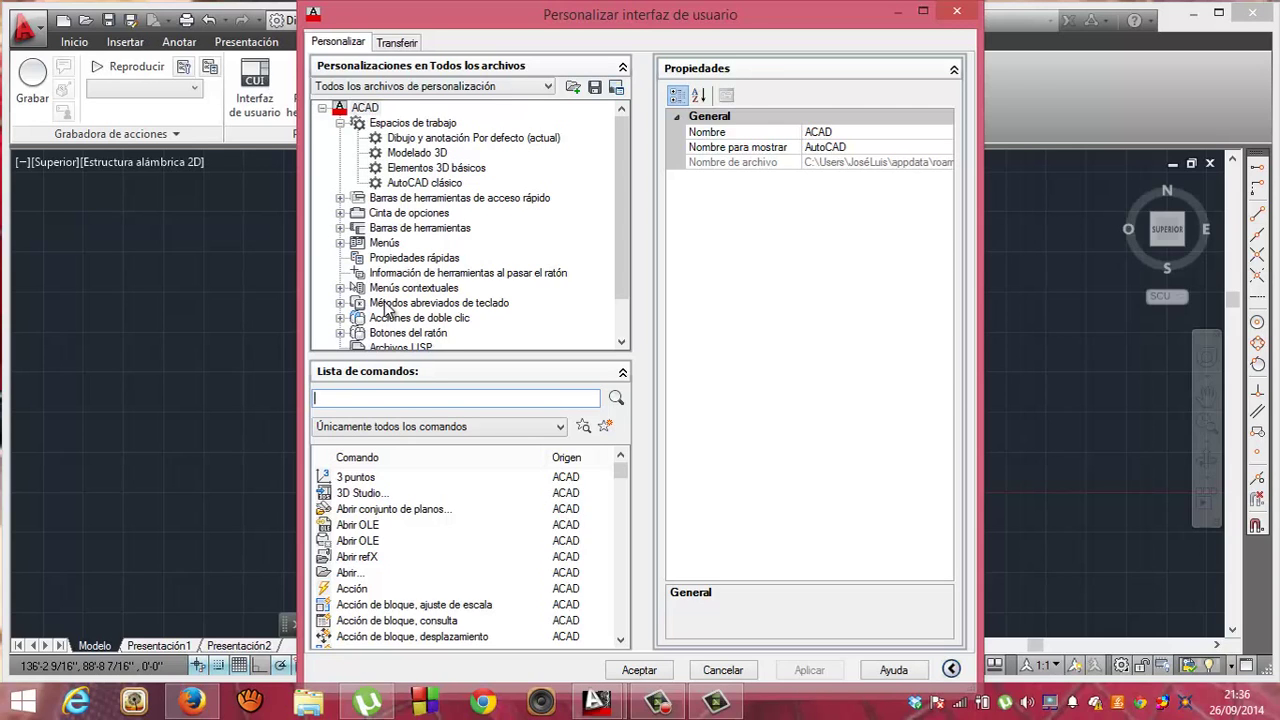
pyautogui.click(341, 243)
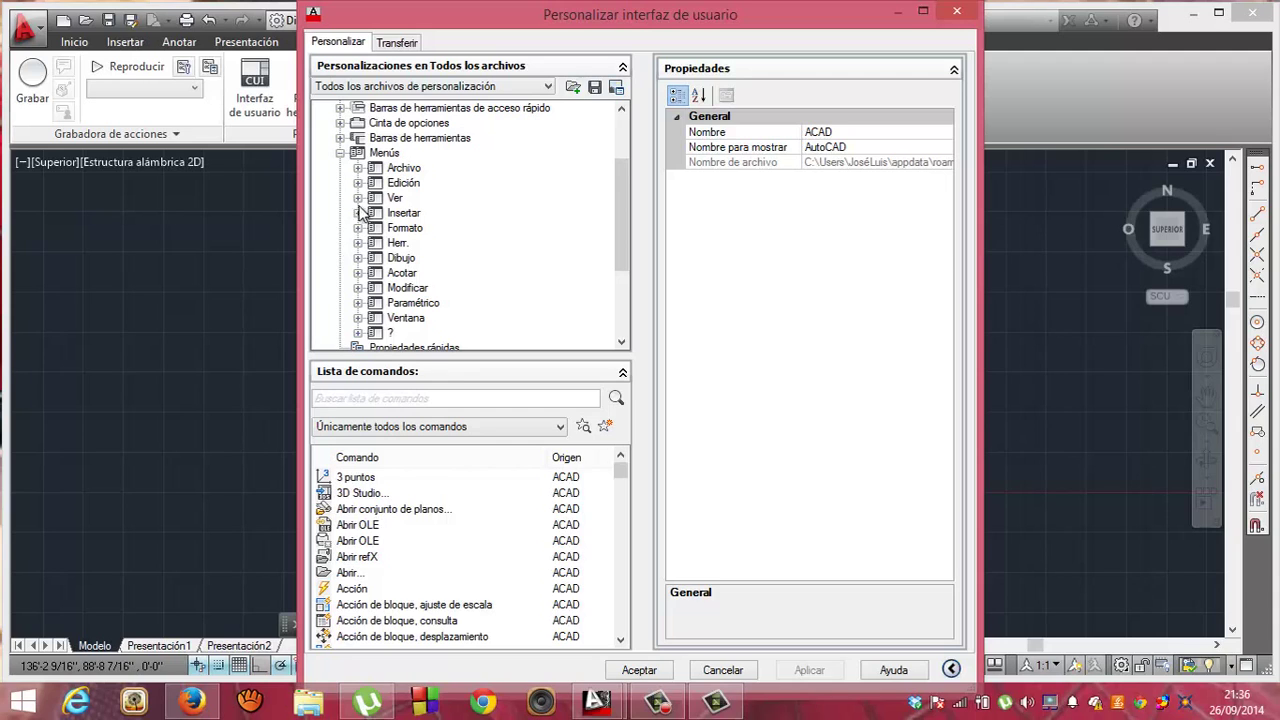
pyautogui.click(384, 154)
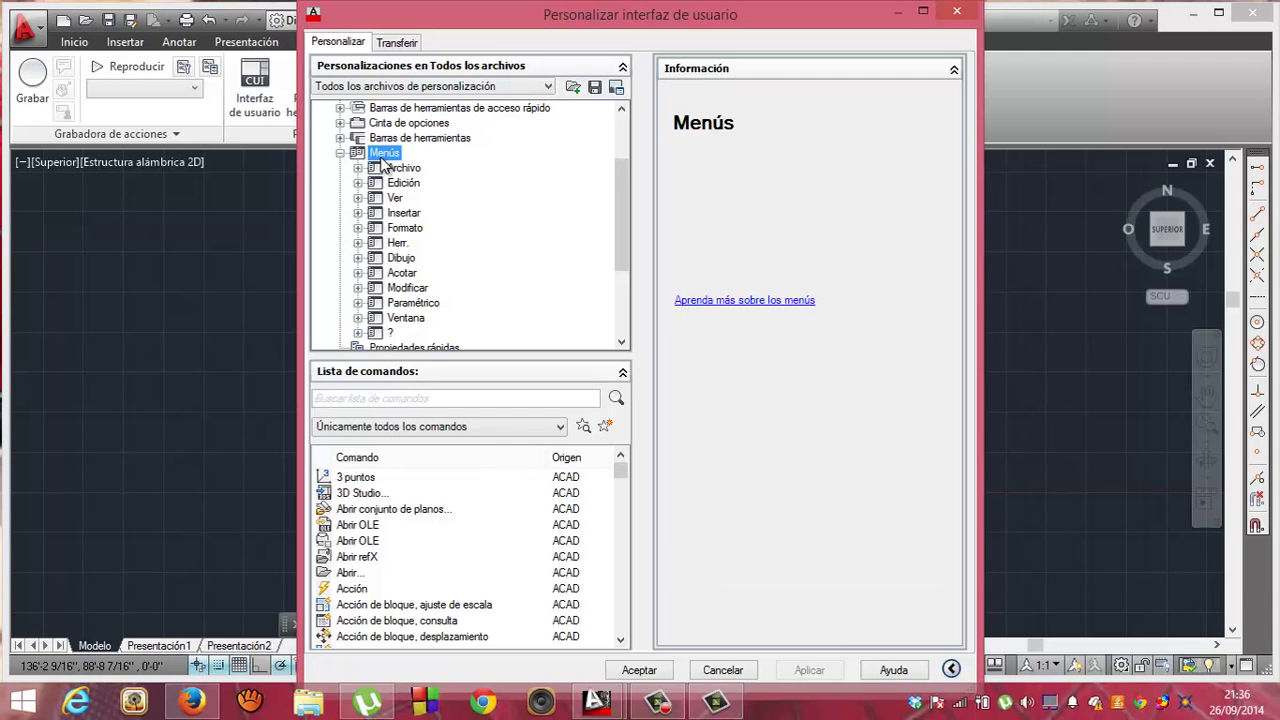
pyautogui.rightClick(383, 156)
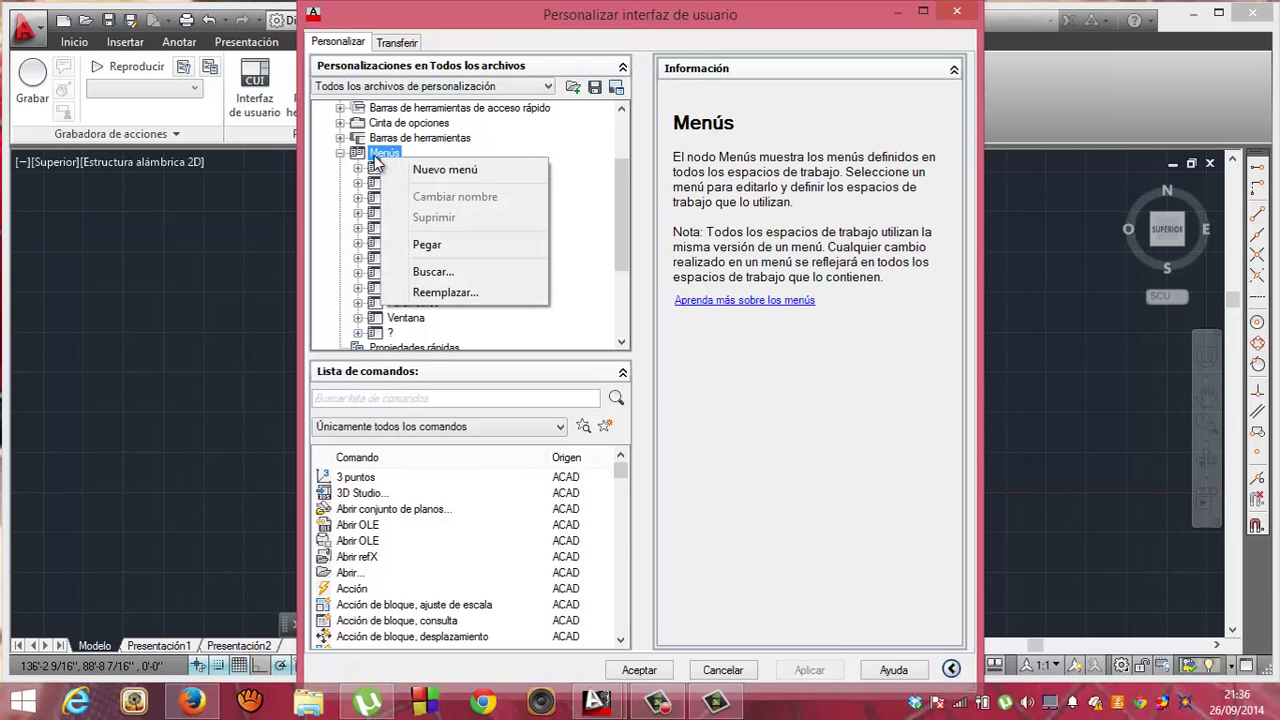
pyautogui.press('Escape')
pyautogui.doubleClick(376, 156)
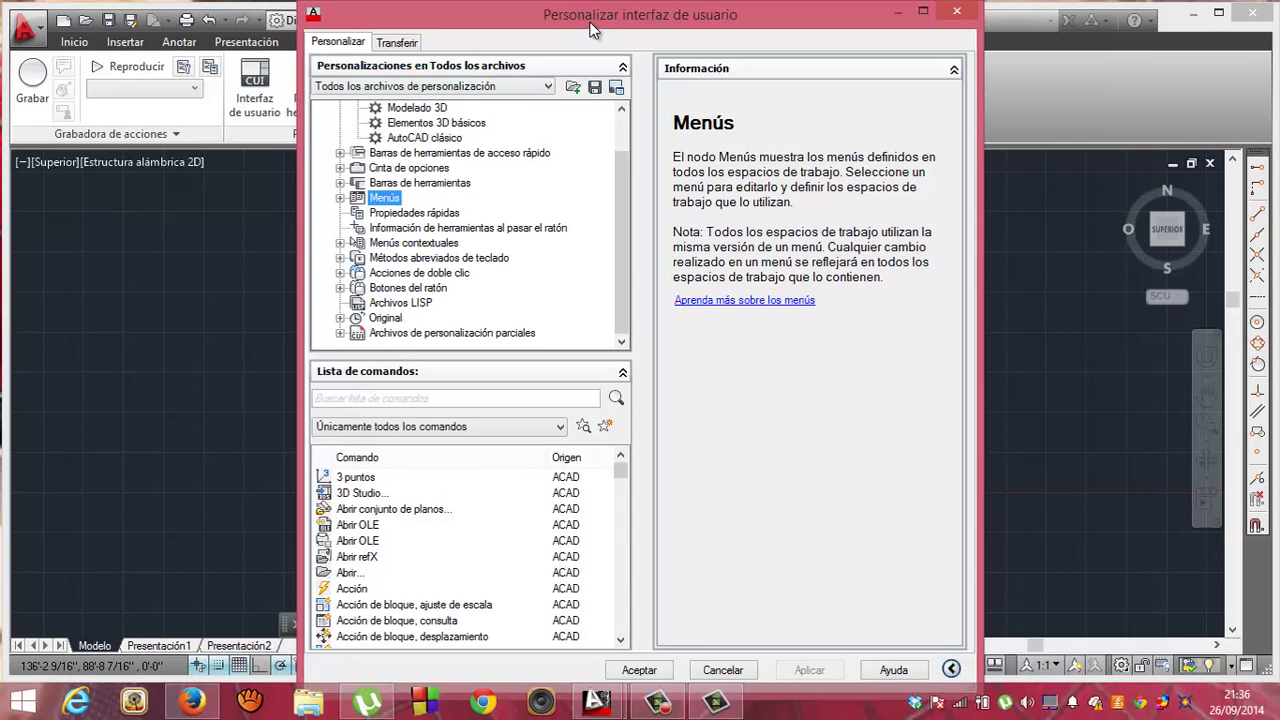
# - Reposition the editor, re-expand Menús and look through the Archivo menu's items
pyautogui.moveTo(540, 14); pyautogui.dragTo(830, 152)
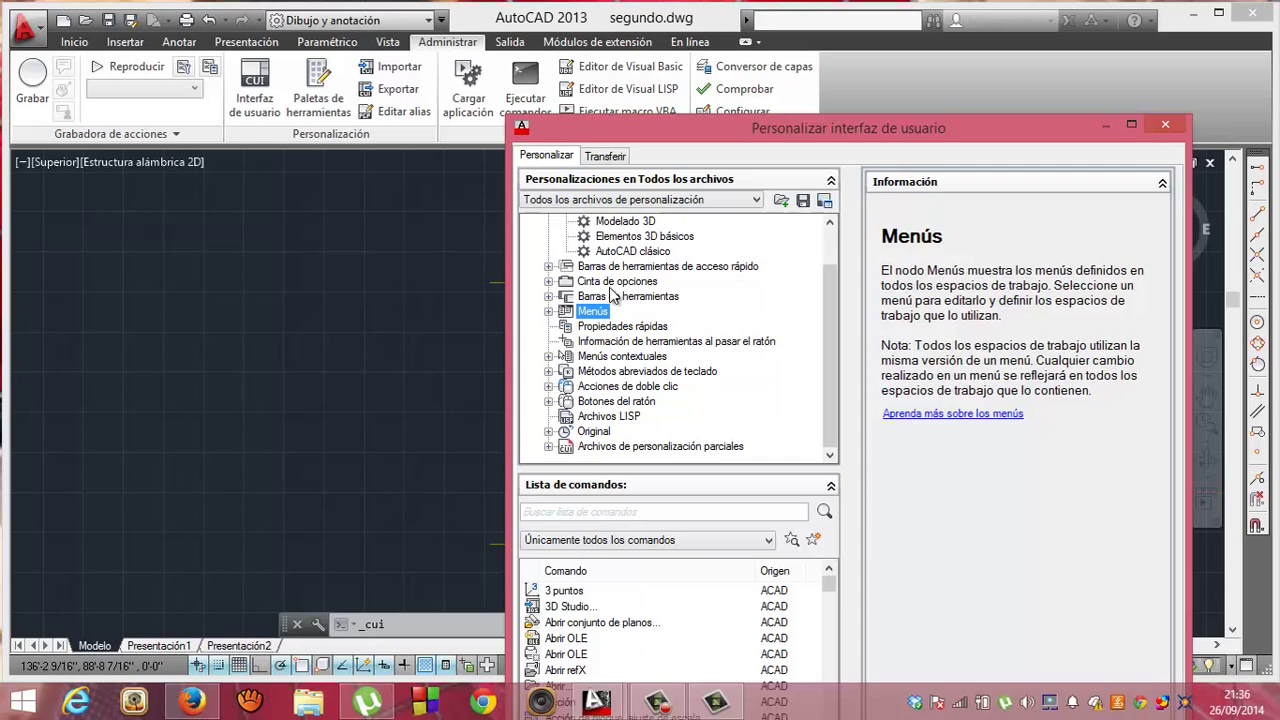
pyautogui.moveTo(593, 313); pyautogui.dragTo(305, 38)
pyautogui.moveTo(305, 38); pyautogui.dragTo(408, 140)
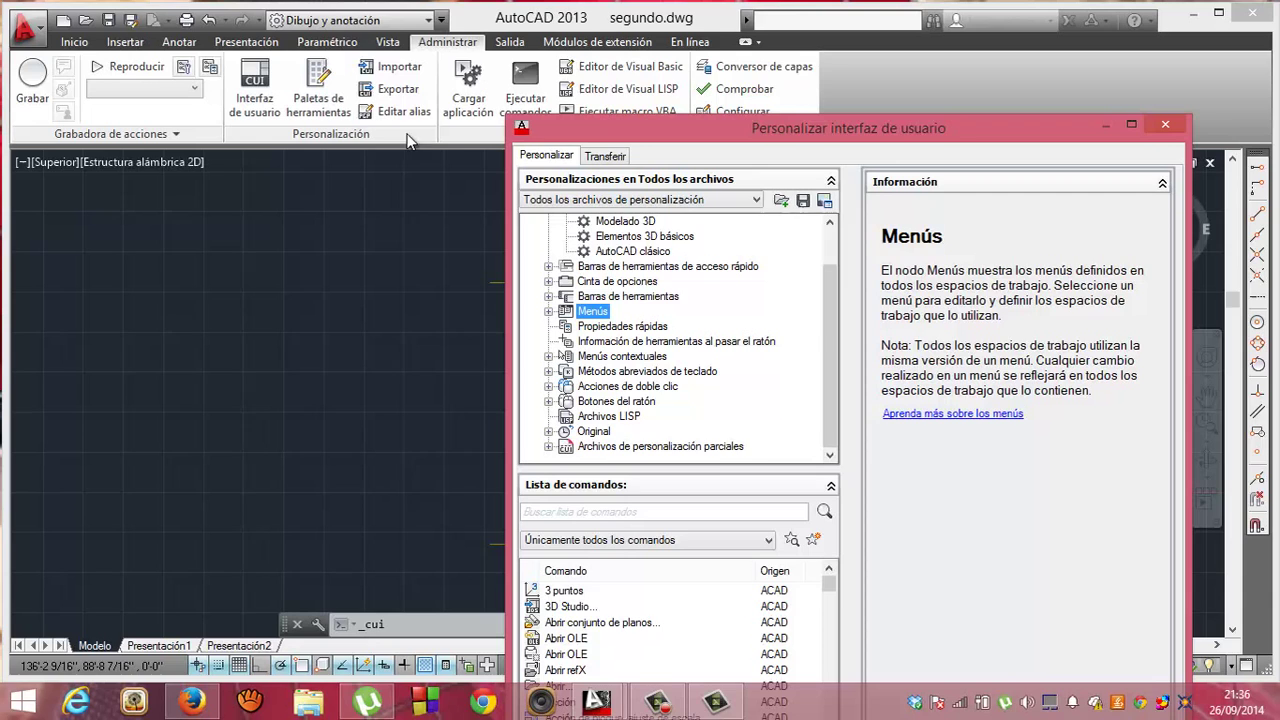
pyautogui.click(548, 311)
pyautogui.click(566, 282)
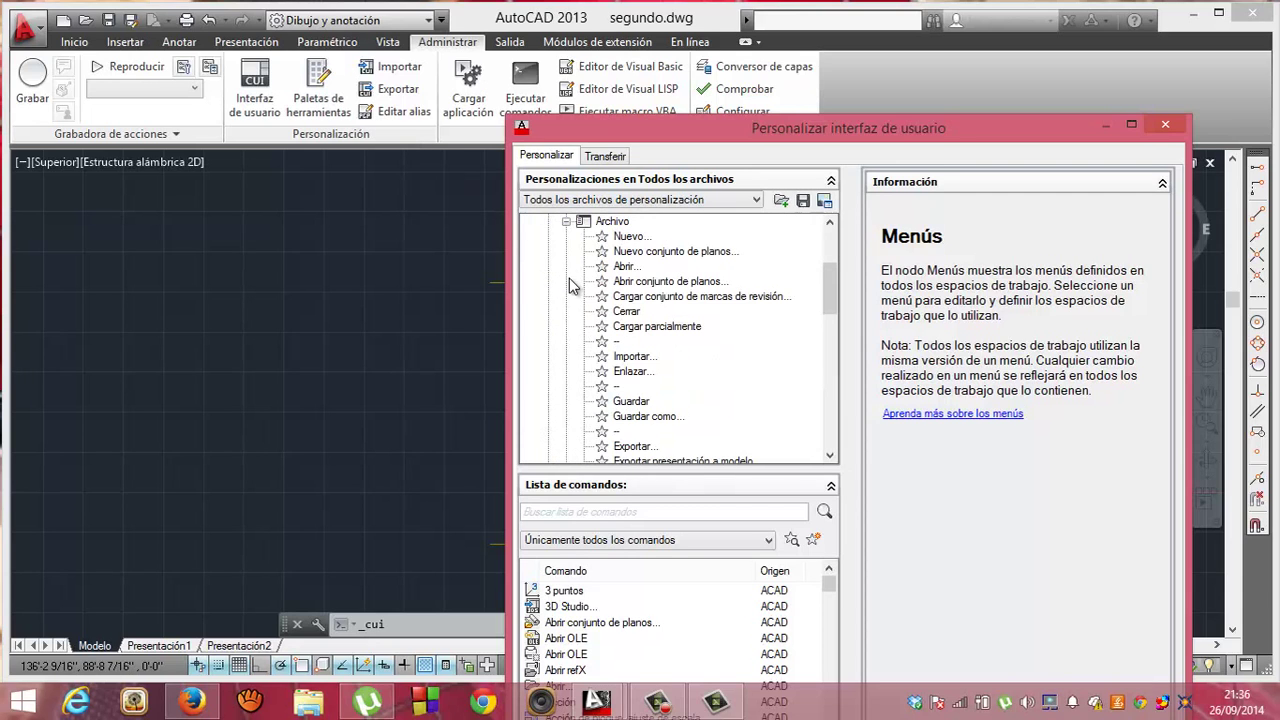
pyautogui.click(566, 222)
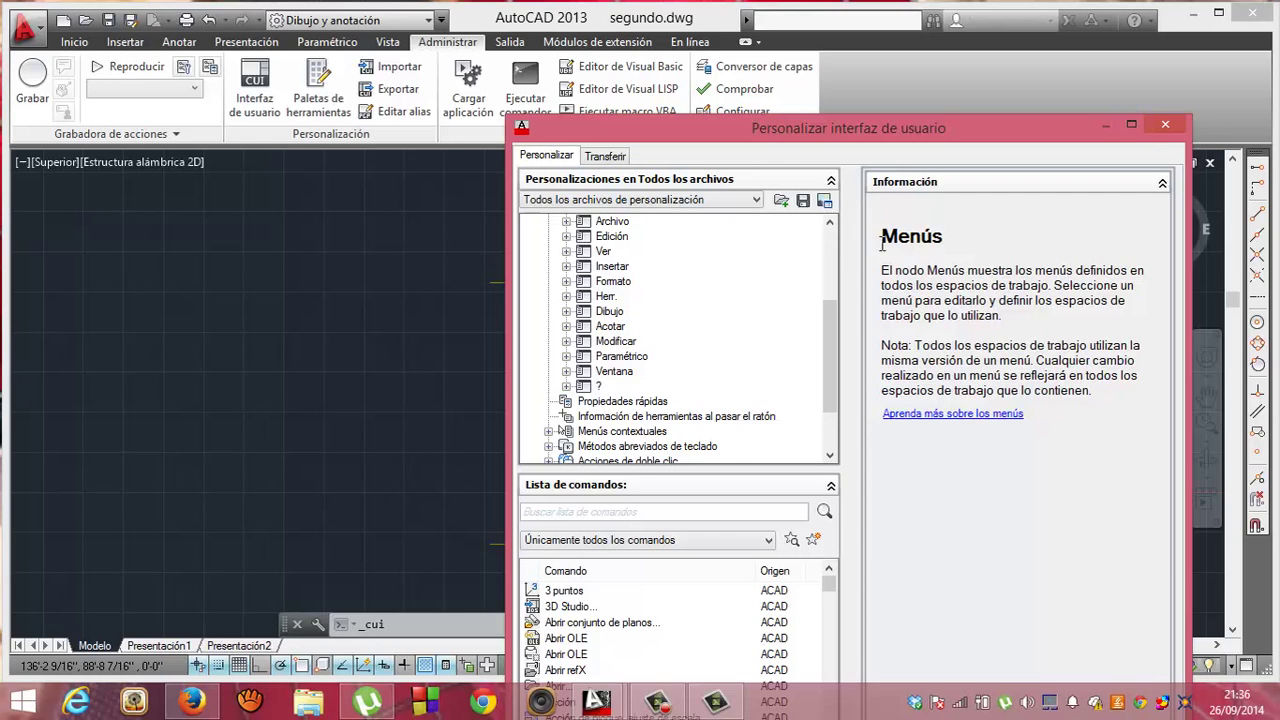
pyautogui.click(830, 222)
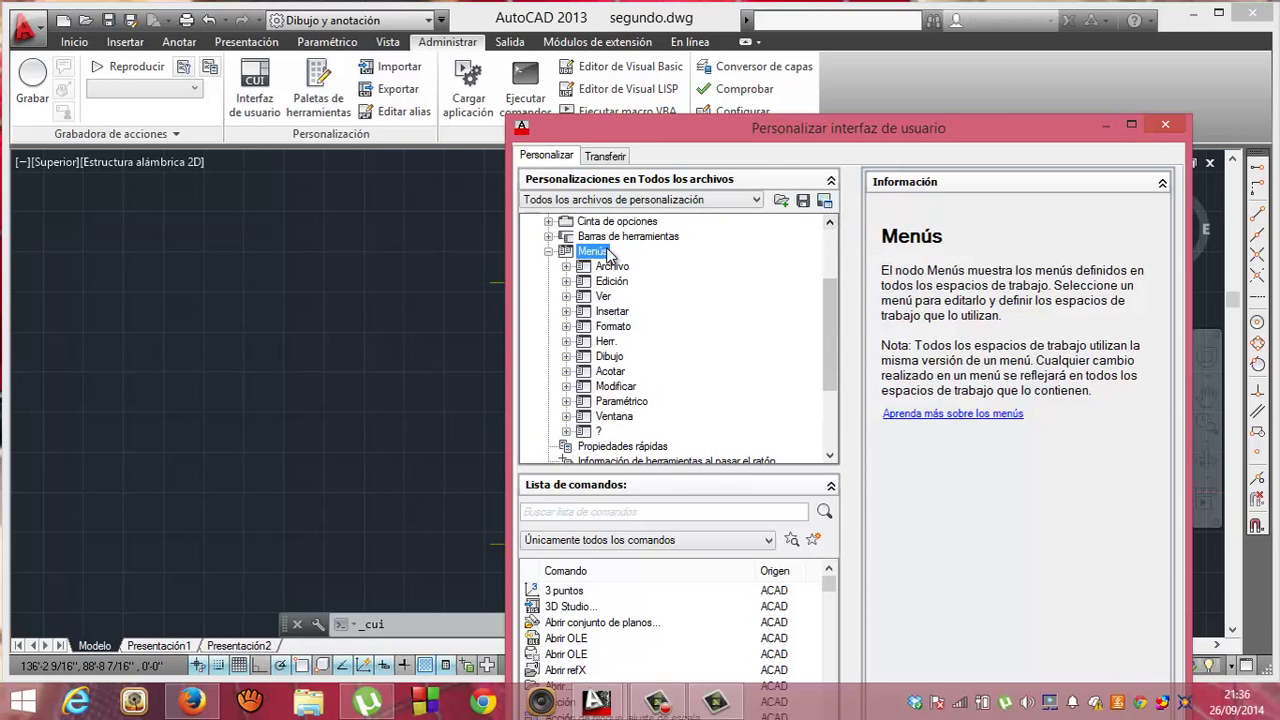
pyautogui.rightClick(600, 253)
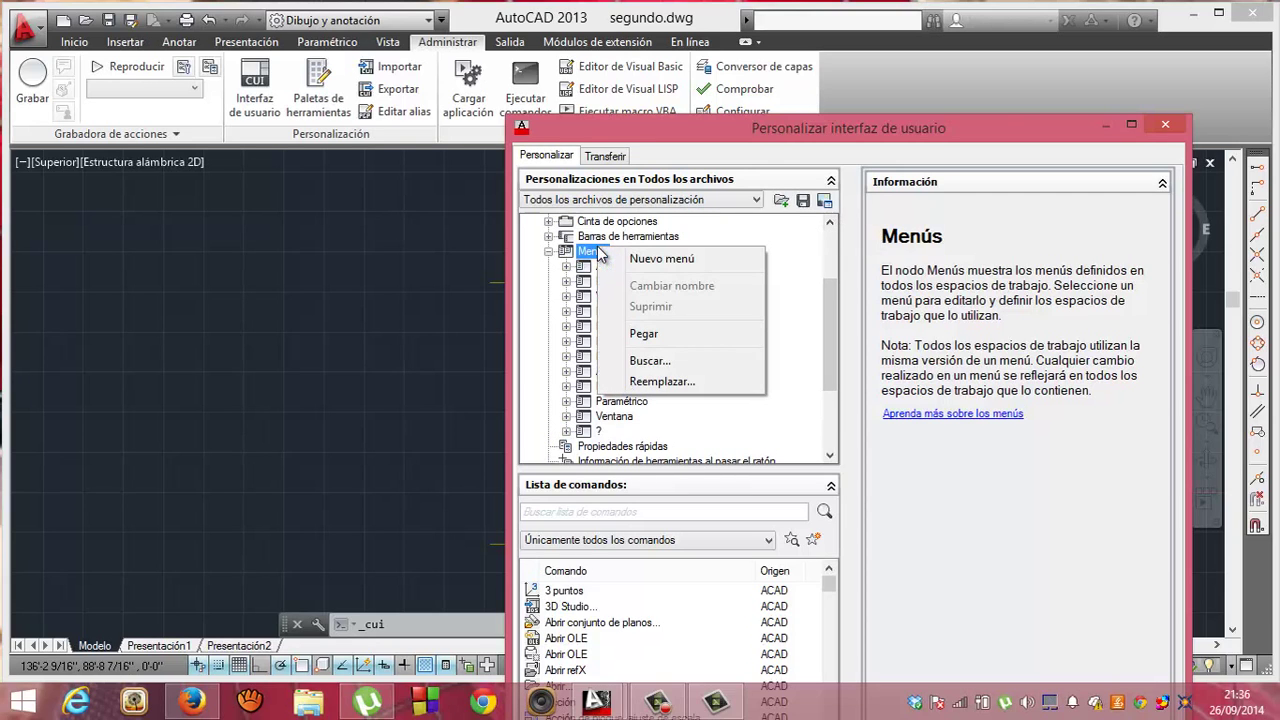
pyautogui.click(584, 254)
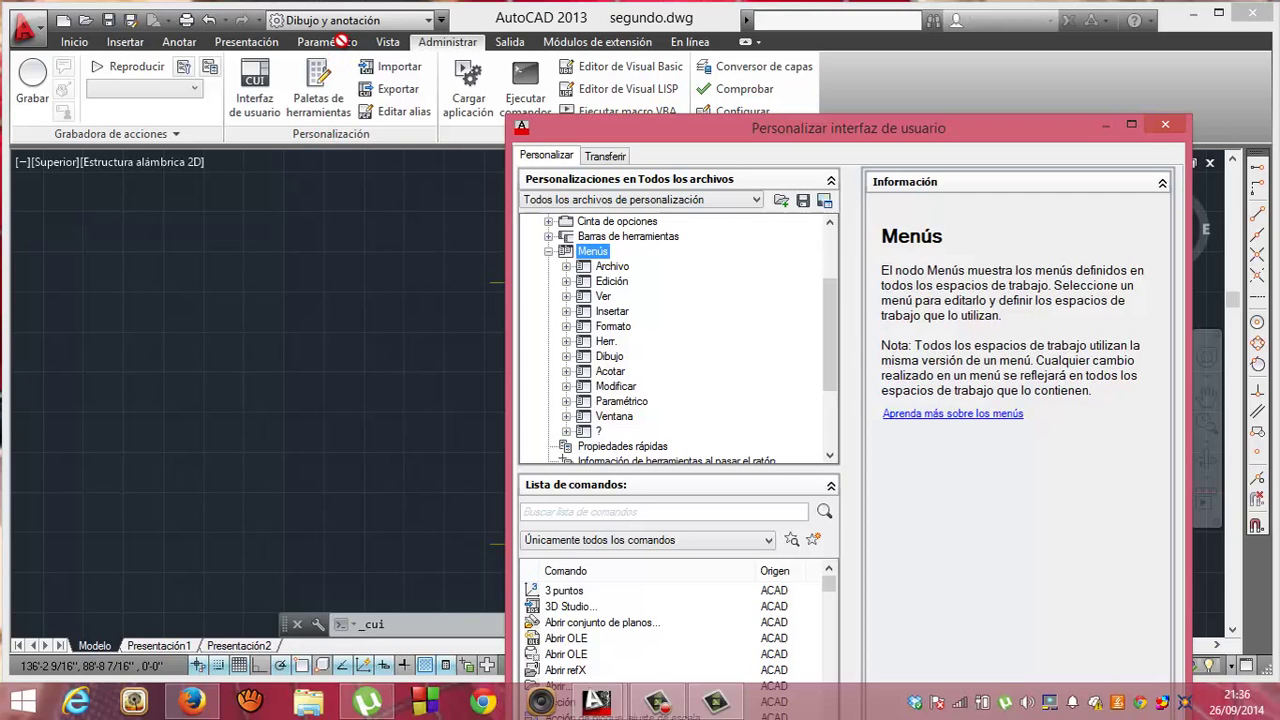
pyautogui.moveTo(341, 41); pyautogui.dragTo(349, 27)
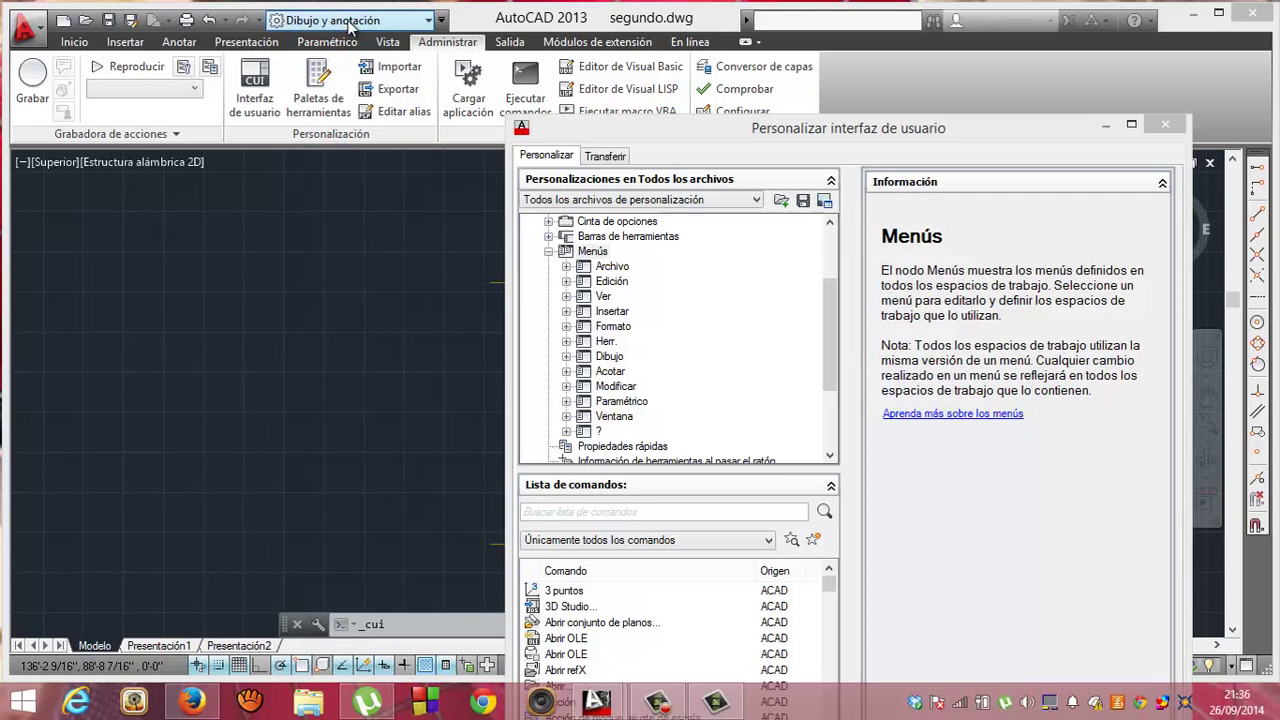
# - On the Transferir page, select Menús in the main customization file, then close the editor
pyautogui.click(349, 22)
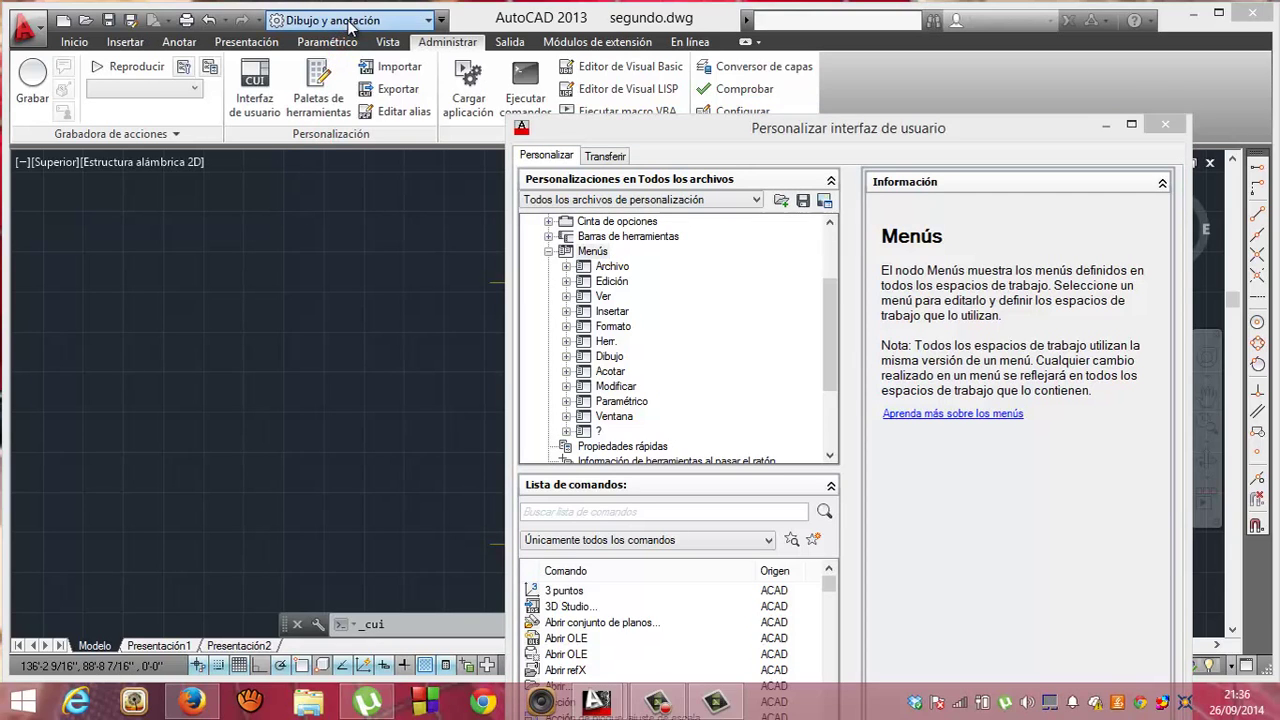
pyautogui.click(641, 170)
pyautogui.click(605, 156)
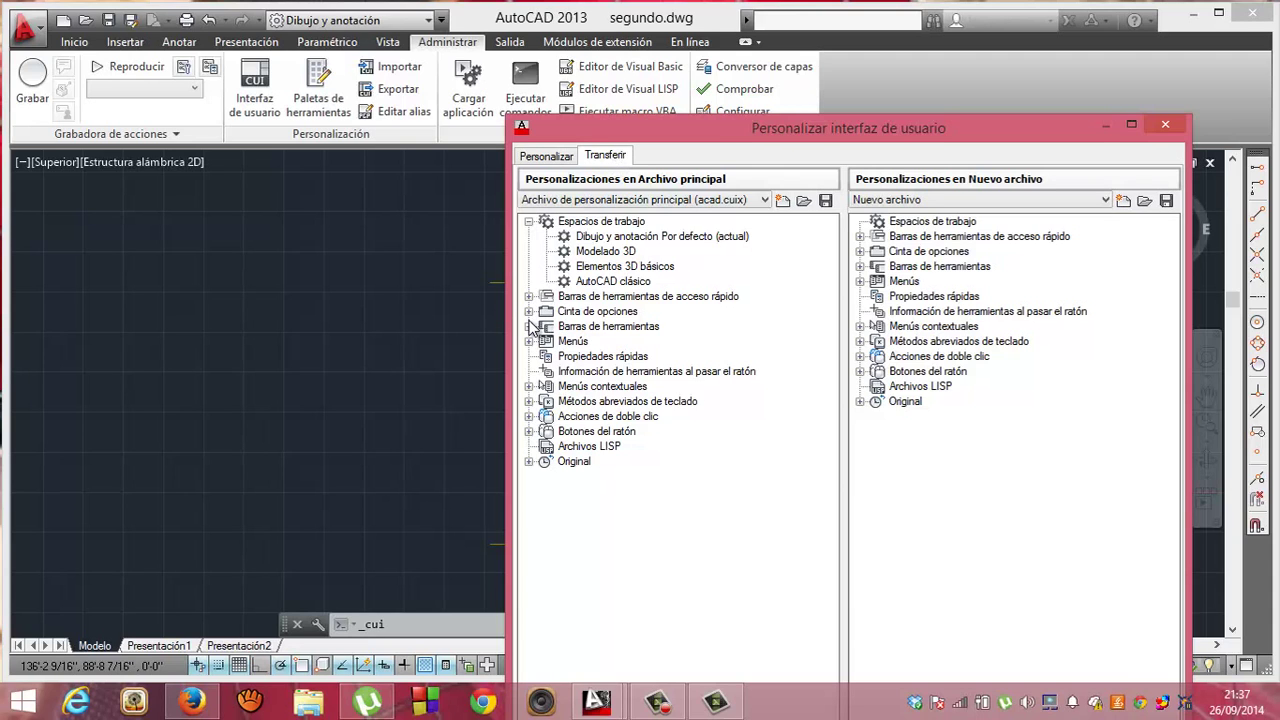
pyautogui.click(529, 341)
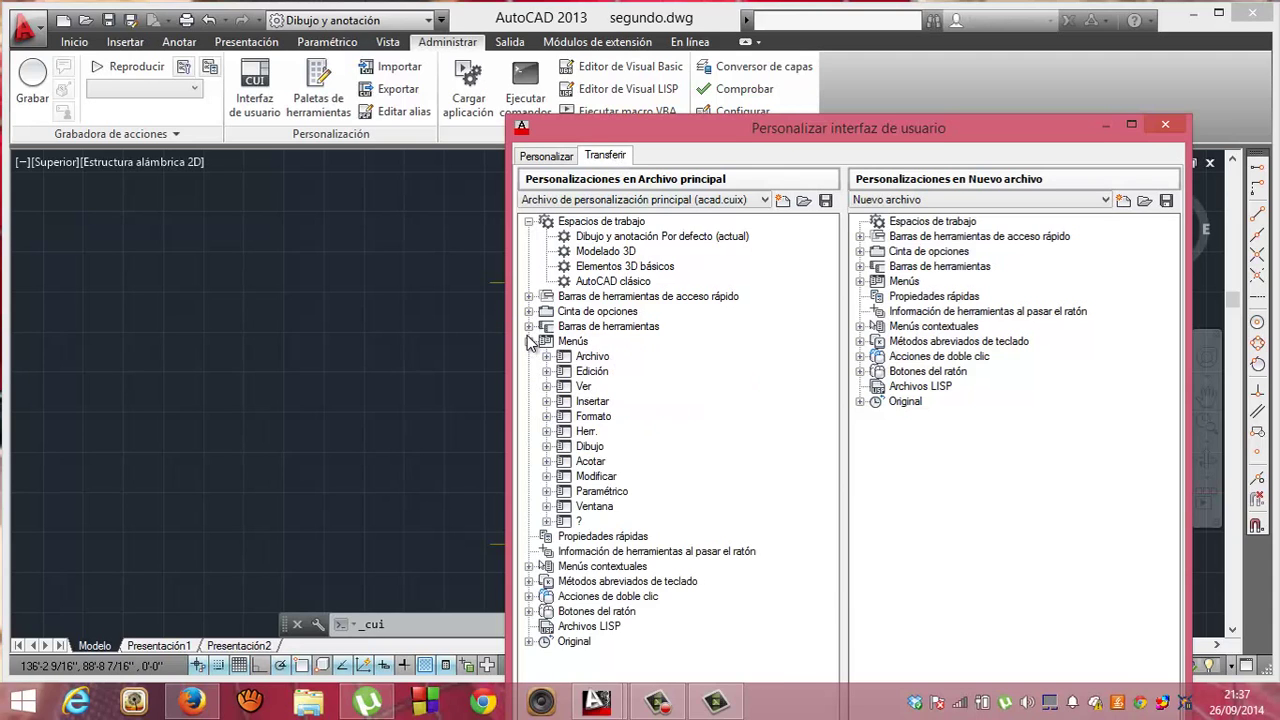
pyautogui.click(529, 341)
pyautogui.click(573, 341)
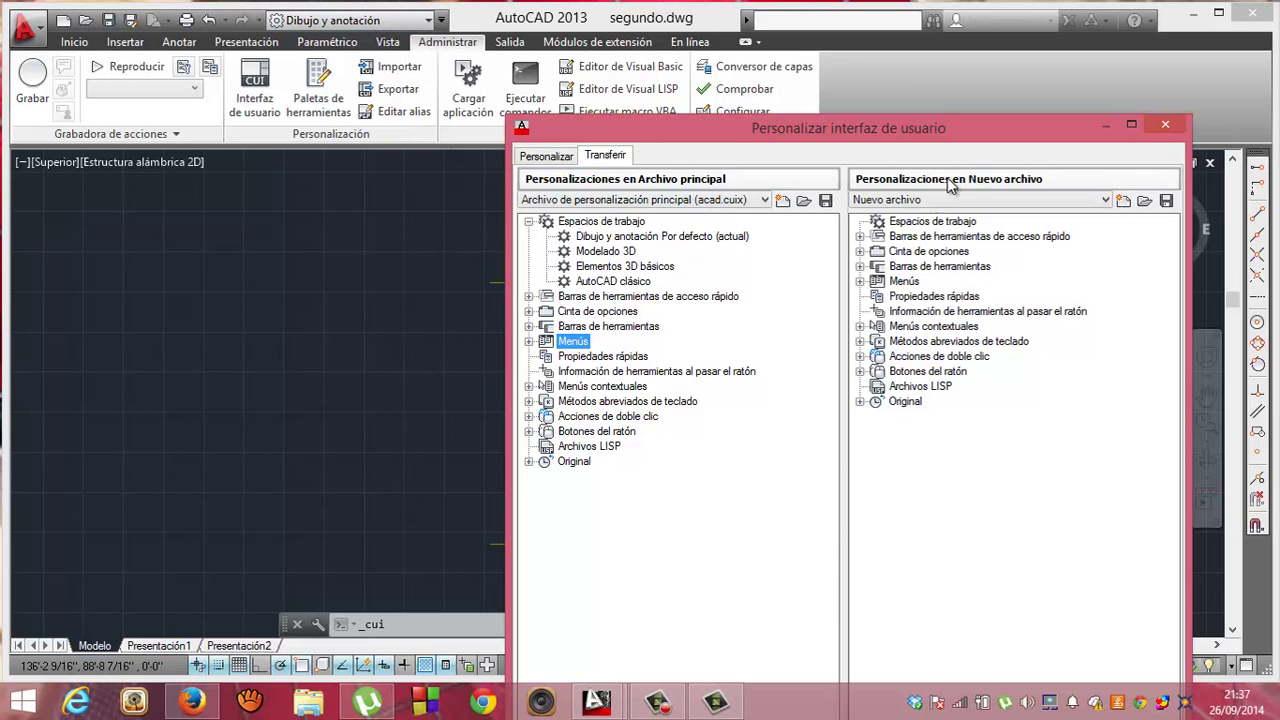
pyautogui.click(1165, 124)
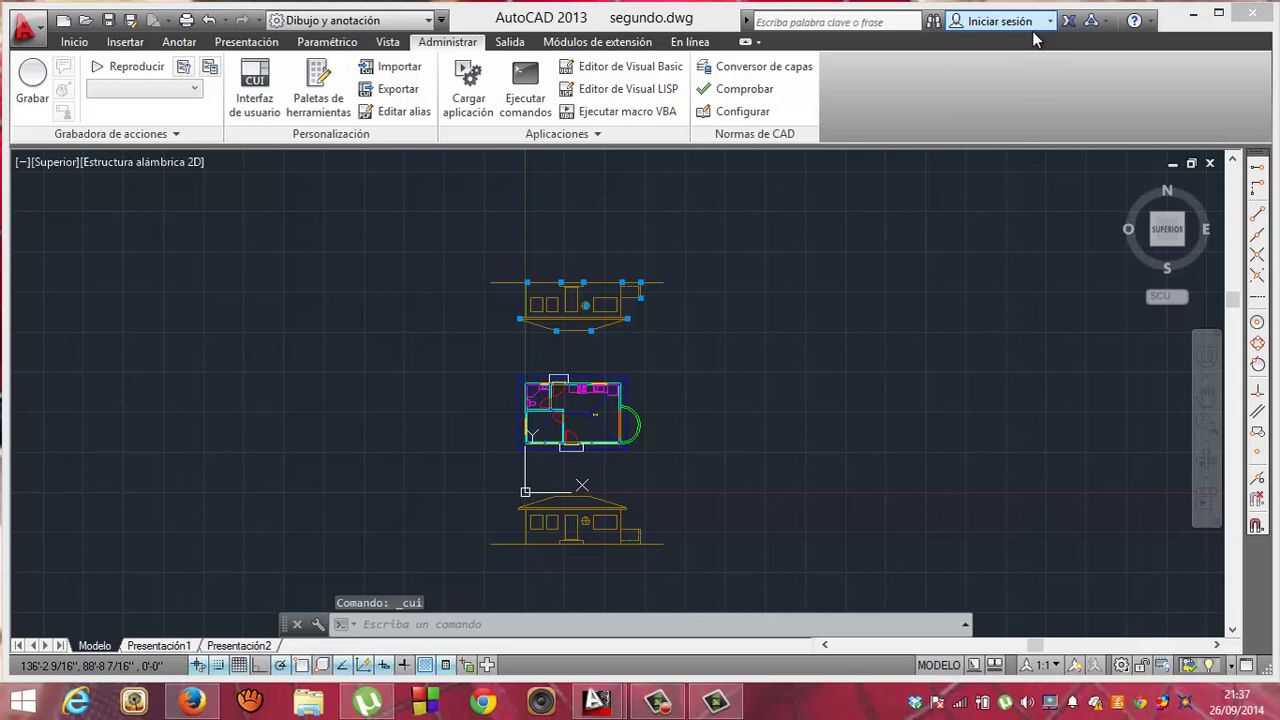
# - Search Help for 'mostrar barra de menú' and switch the workspace to AutoCAD clásico
pyautogui.rightClick(1030, 40)
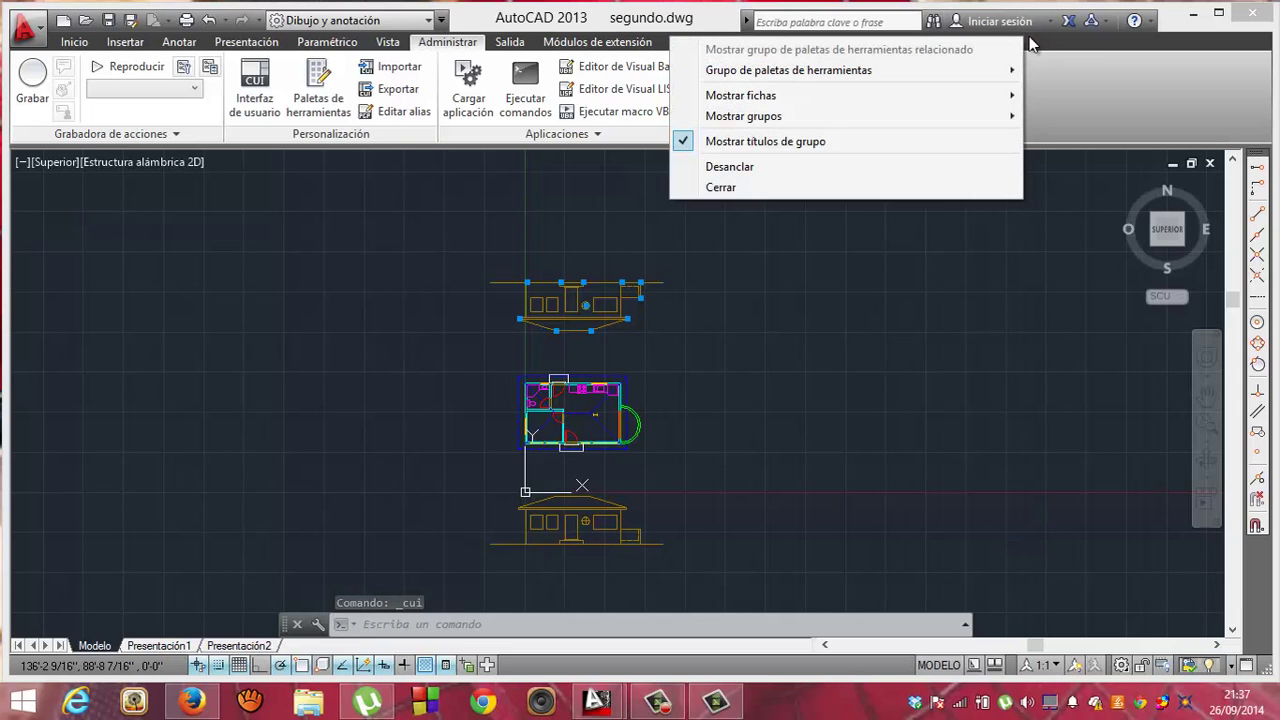
pyautogui.click(1030, 42)
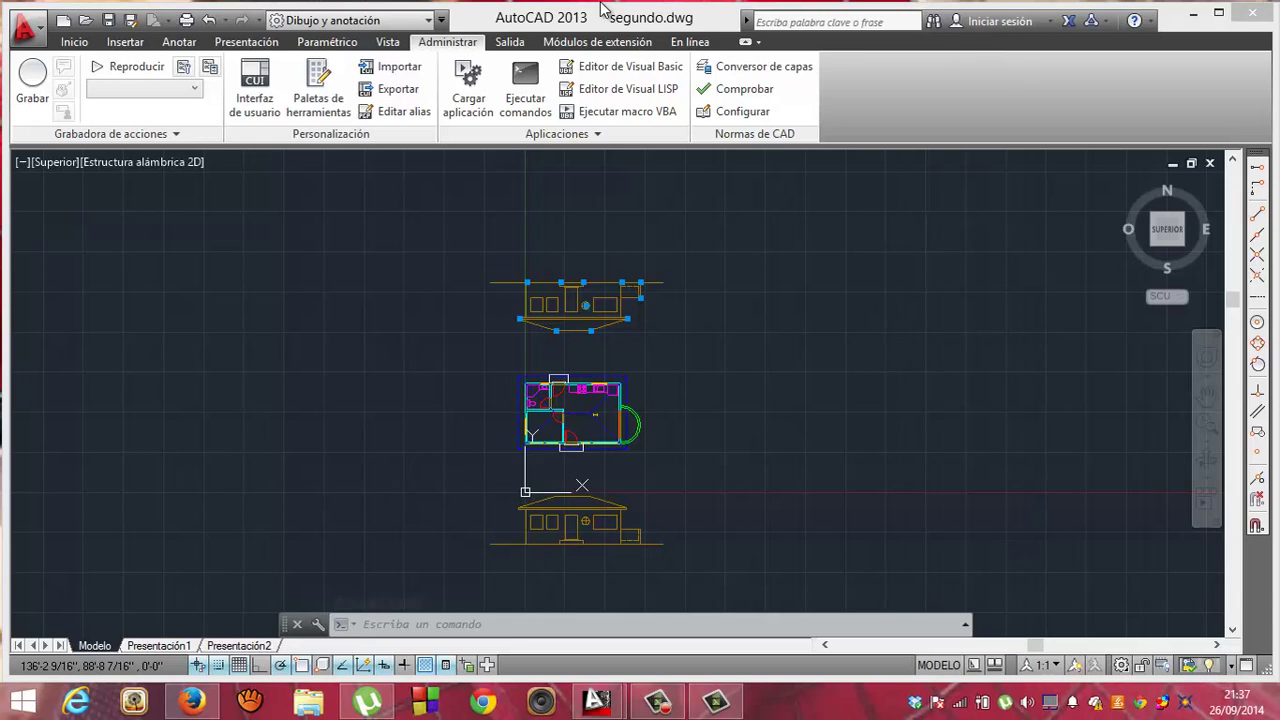
pyautogui.click(859, 24)
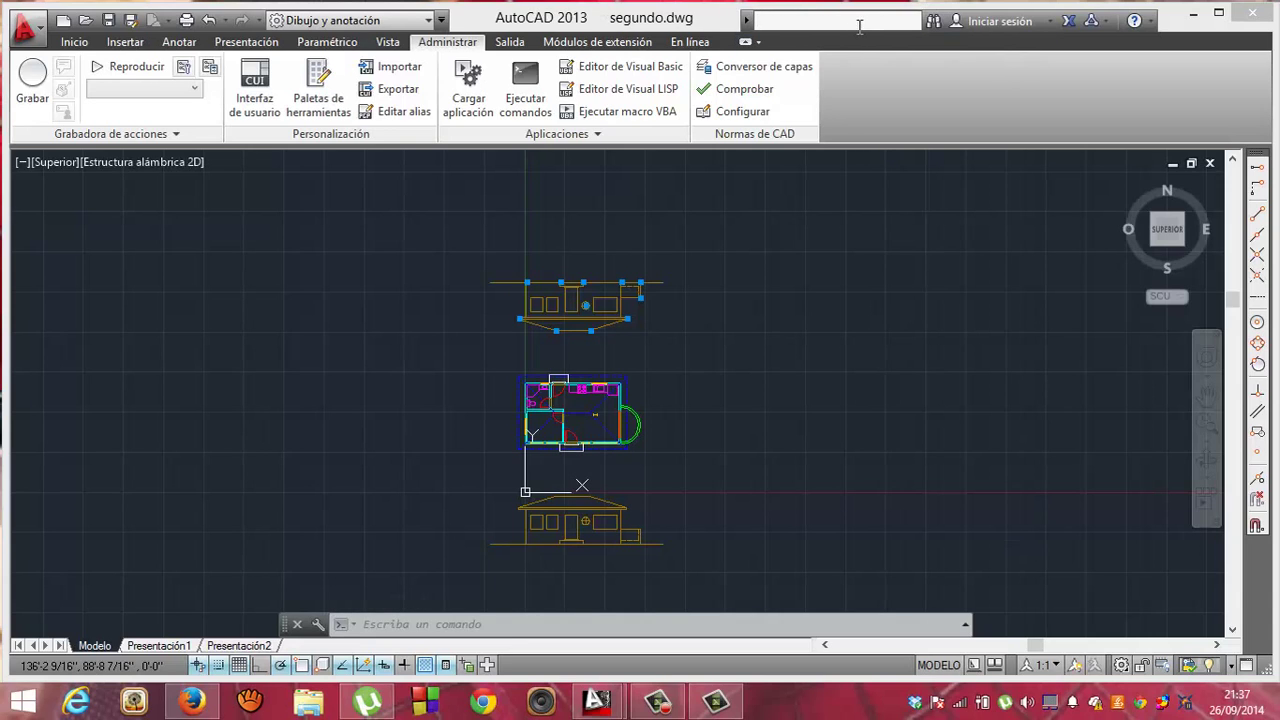
pyautogui.write('mostrar ')
pyautogui.write('barra de menú')
pyautogui.press('Return')
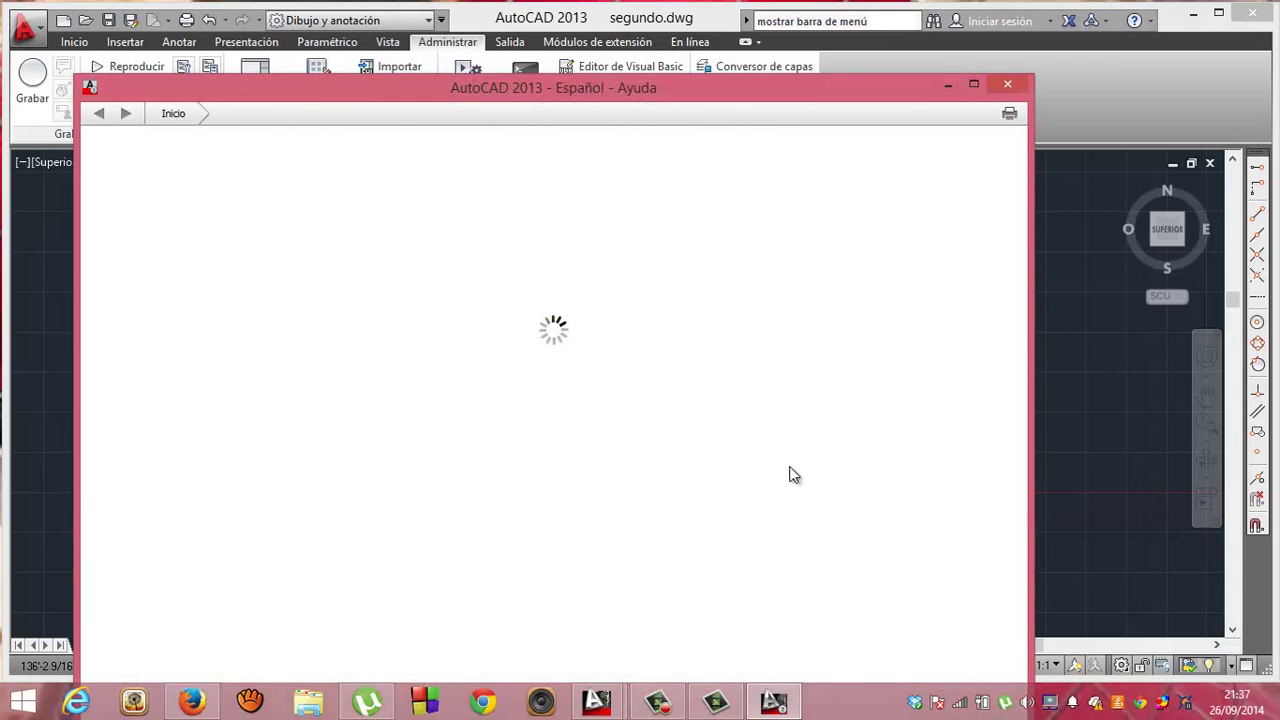
pyautogui.click(657, 700)
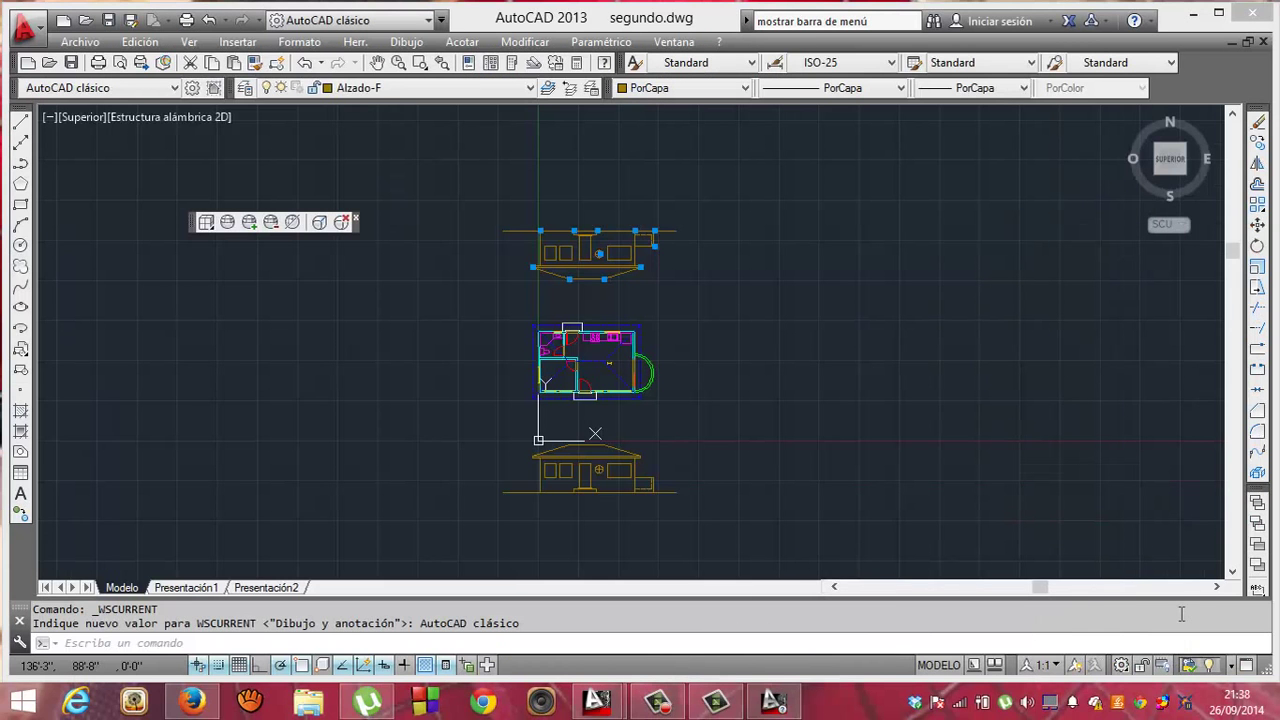
# - Through Ver > Visualización > Icono SCP, toggle the UCS icon off and on, then set No origen
pyautogui.click(186, 42)
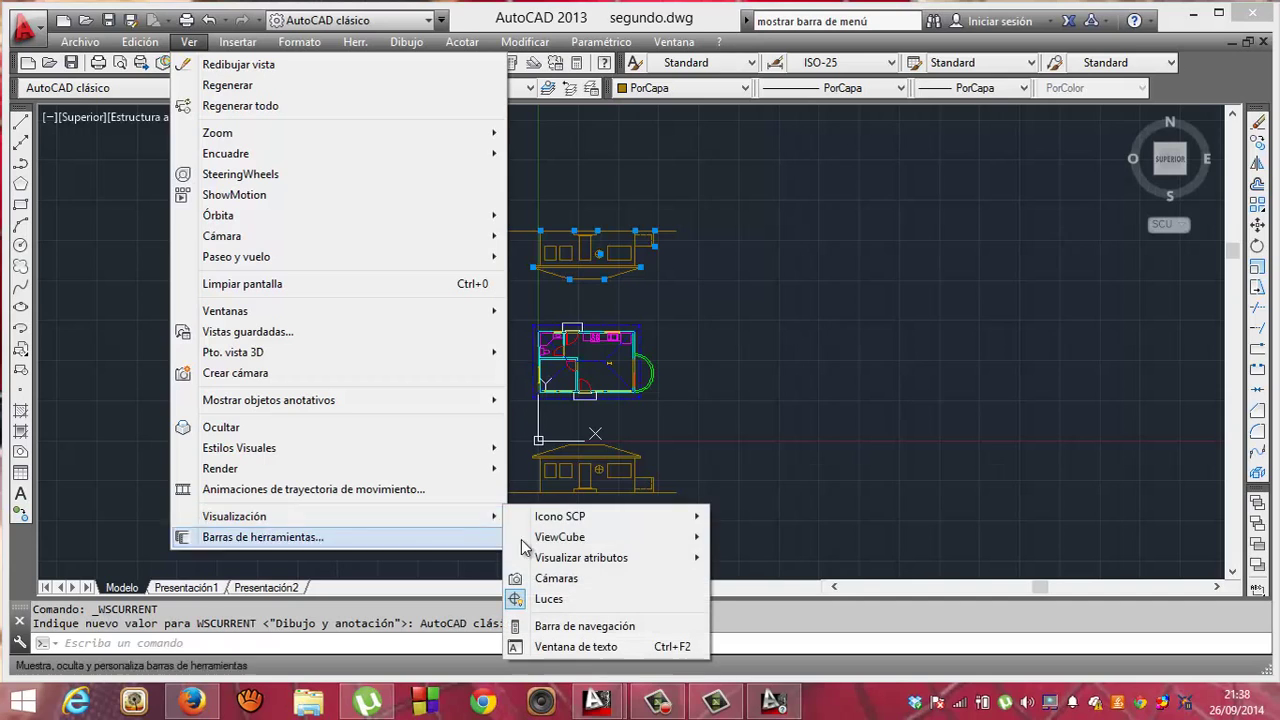
pyautogui.moveTo(234, 516)
pyautogui.moveTo(560, 516)
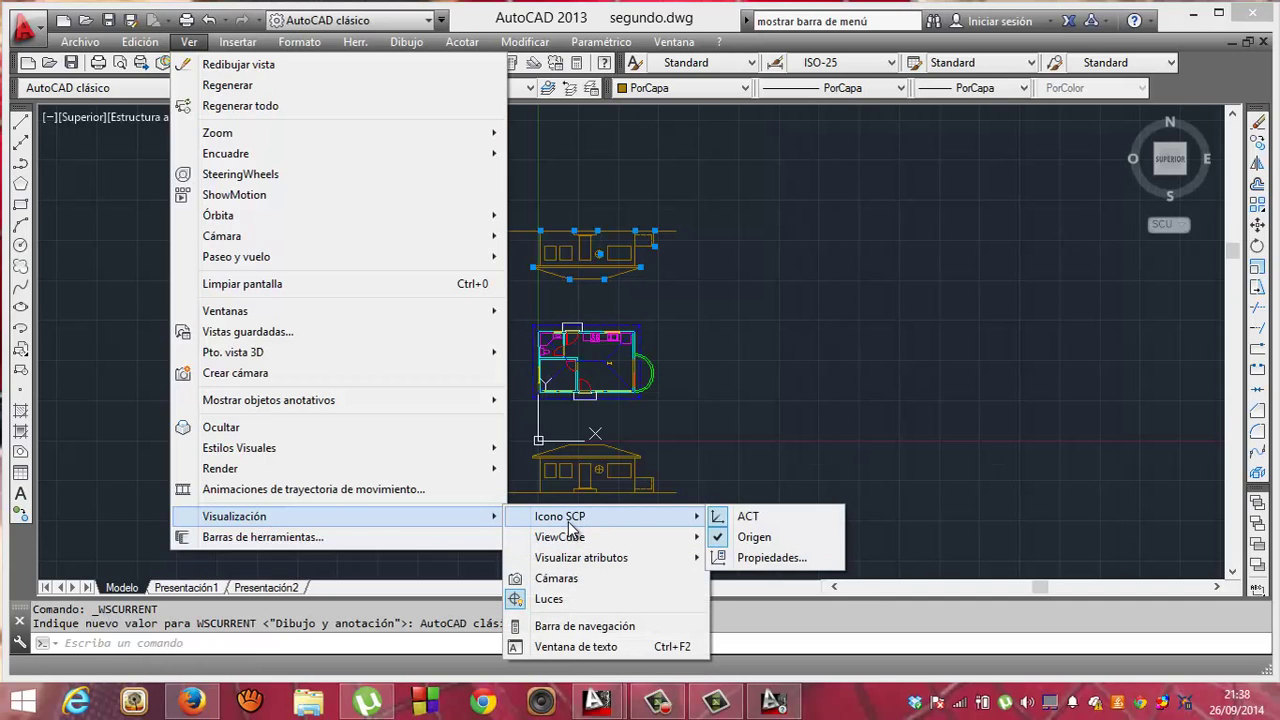
pyautogui.click(750, 517)
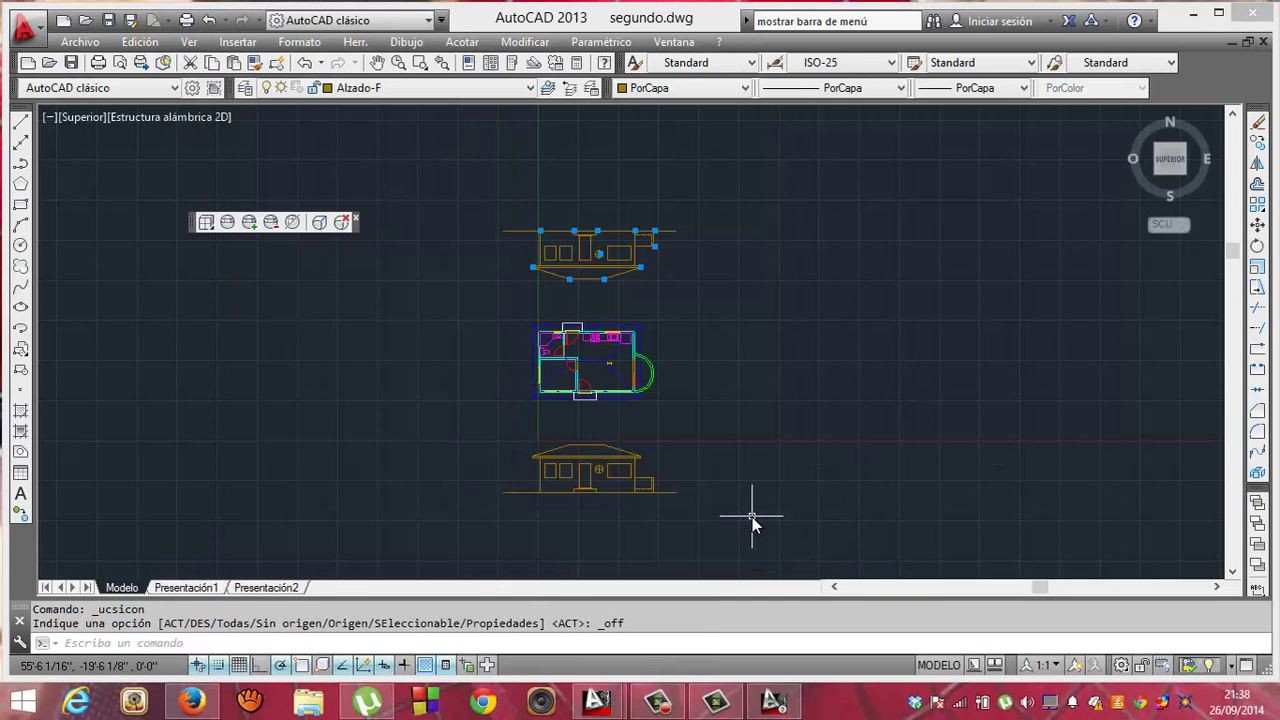
pyautogui.click(196, 46)
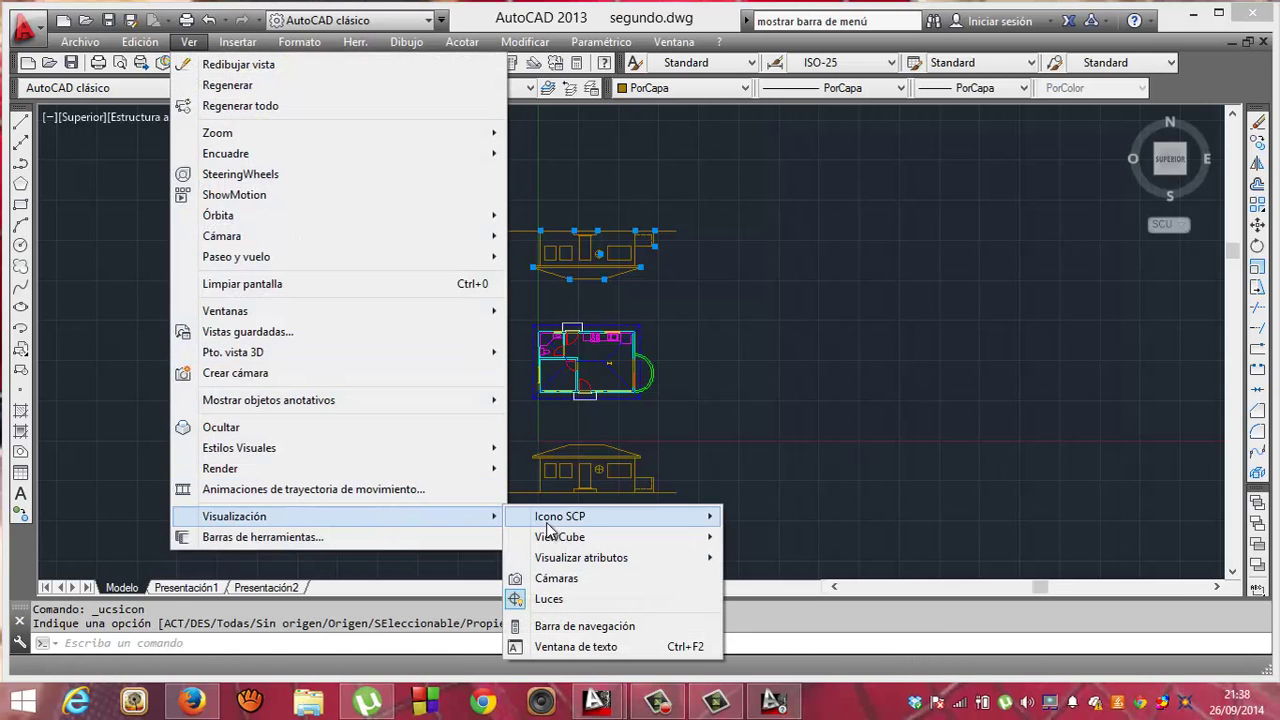
pyautogui.click(758, 516)
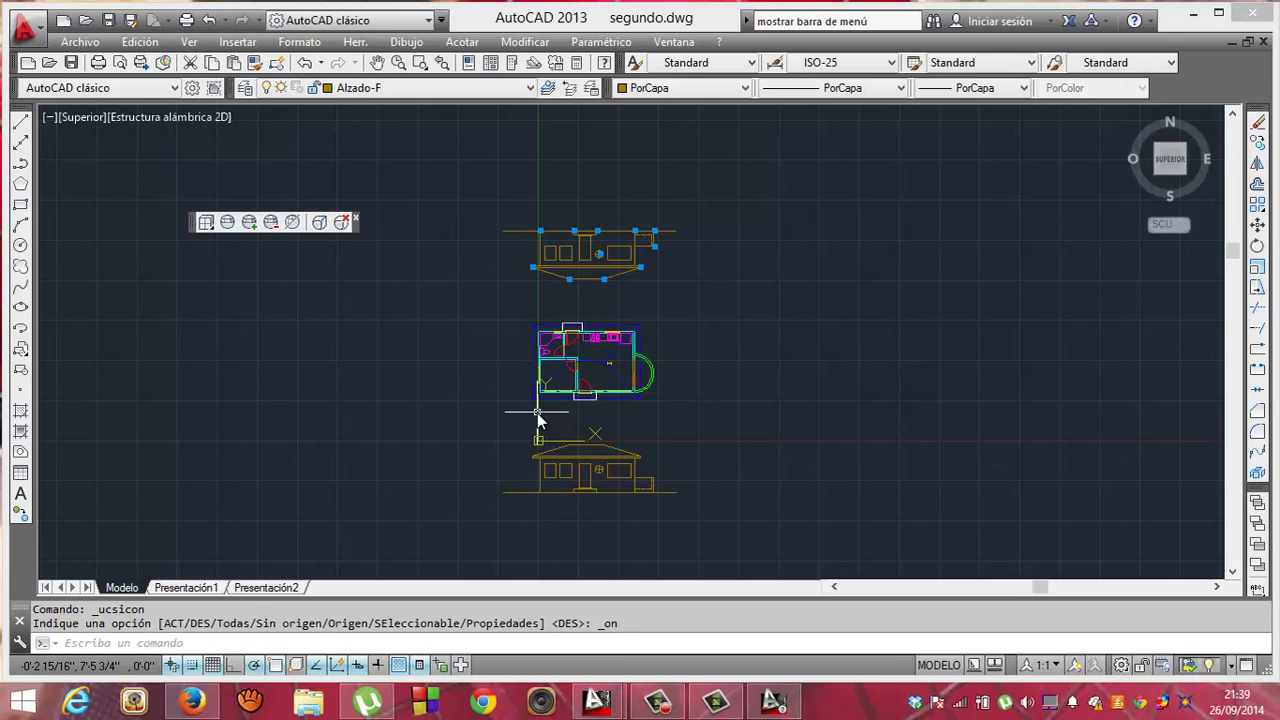
pyautogui.click(189, 42)
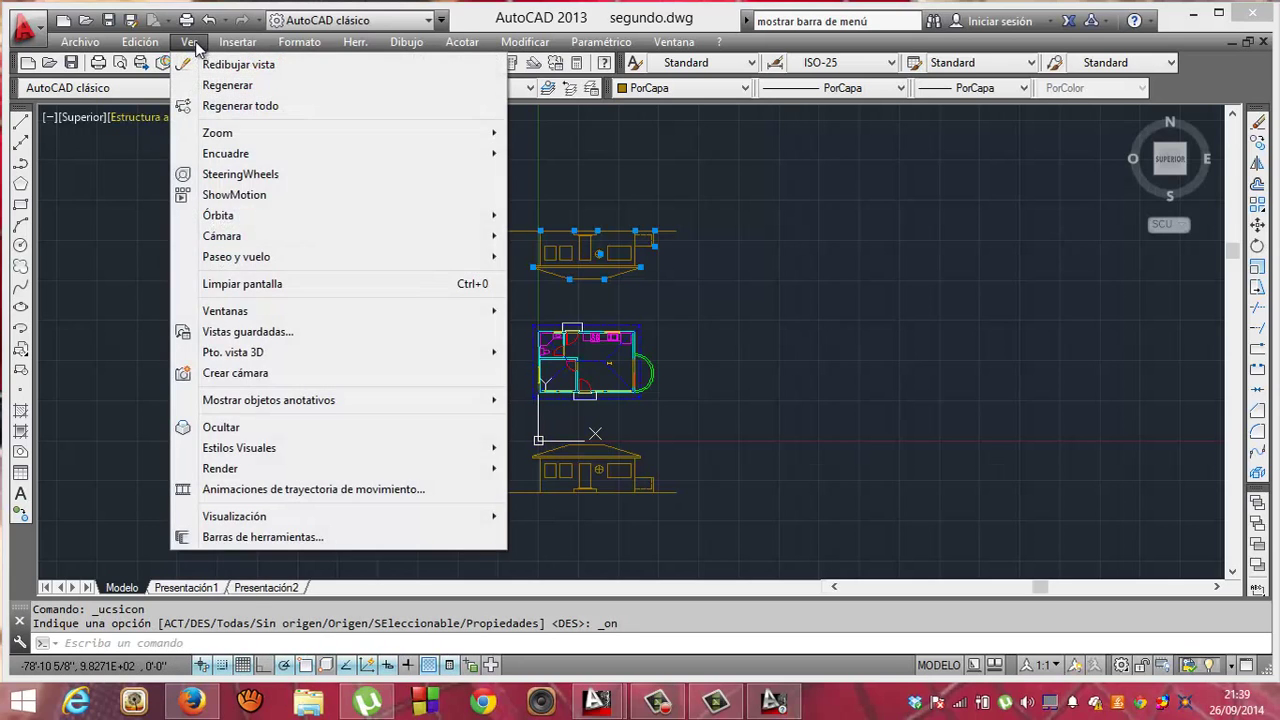
pyautogui.moveTo(234, 516)
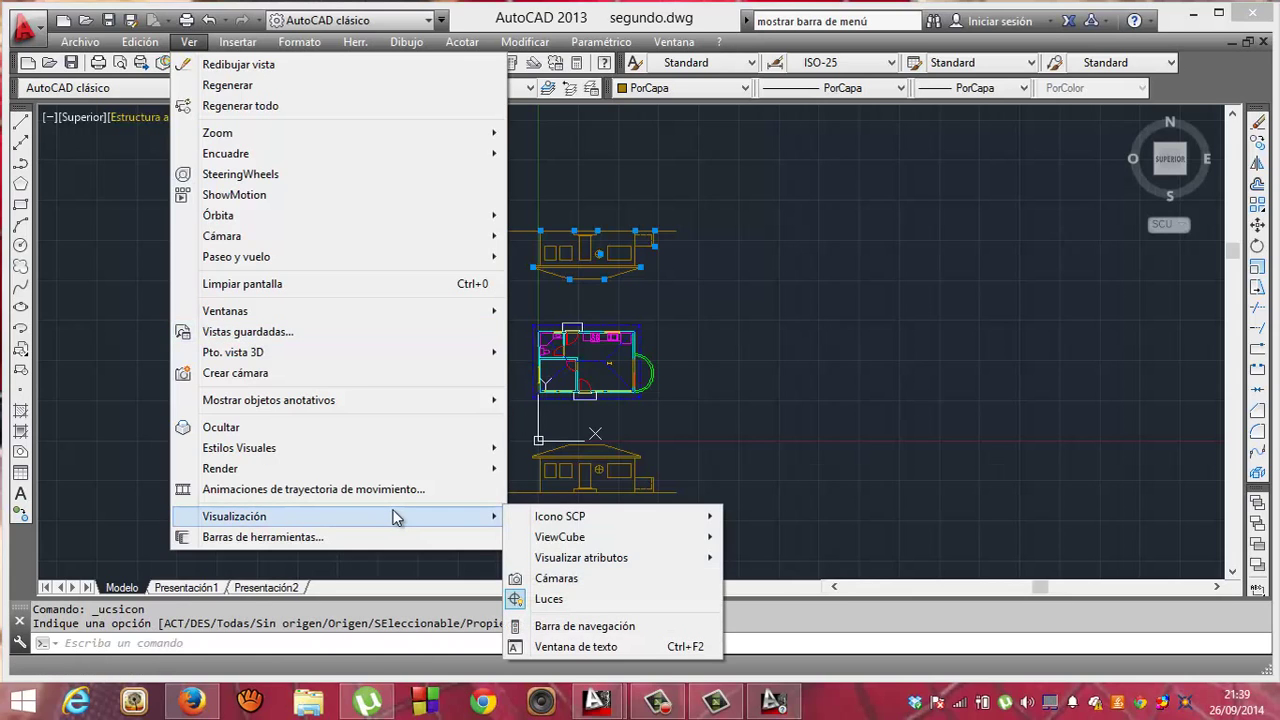
pyautogui.moveTo(560, 516)
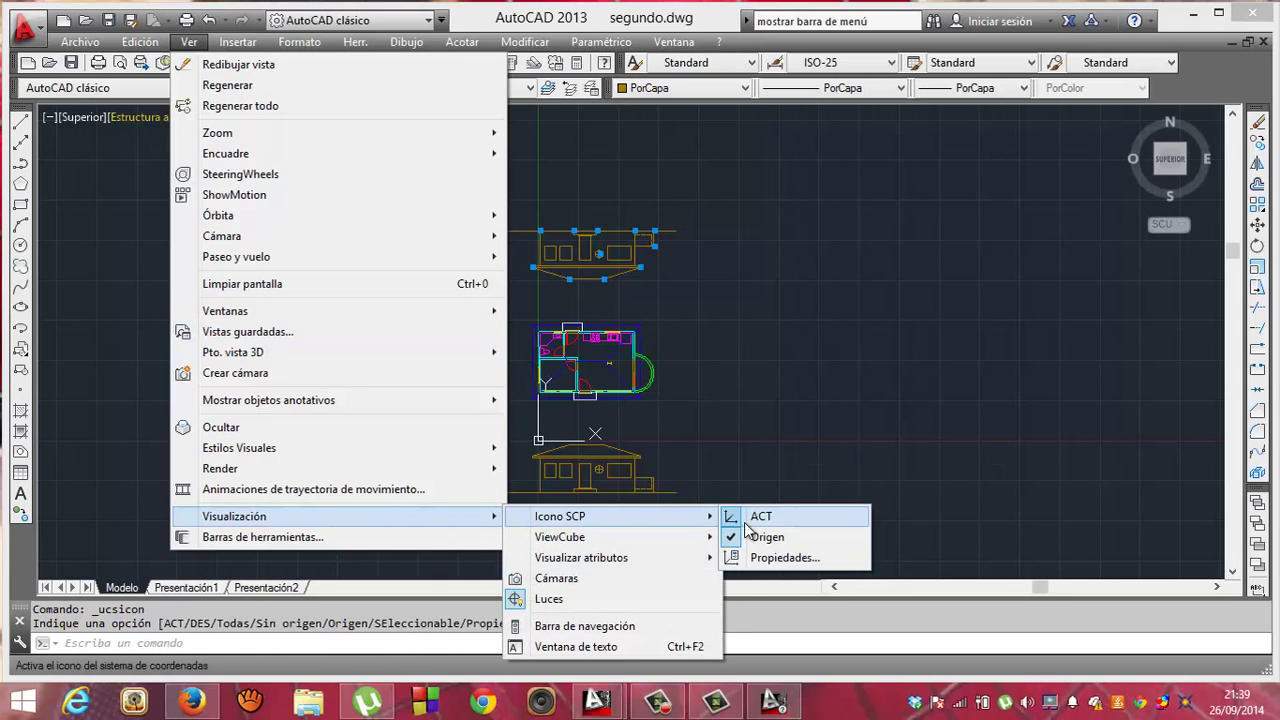
pyautogui.click(745, 535)
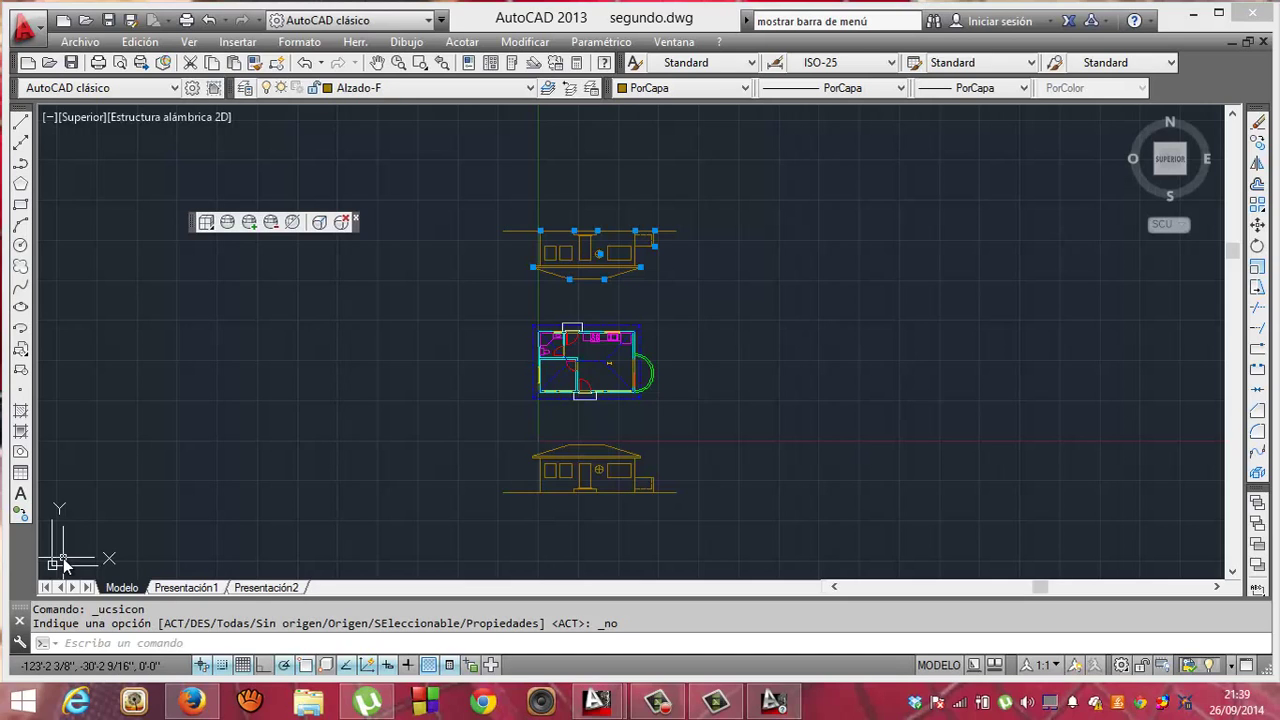
# - Run SCP with the Z option and a 180° angle, flipping the UCS icon
pyautogui.write('scp')
pyautogui.press('Return')
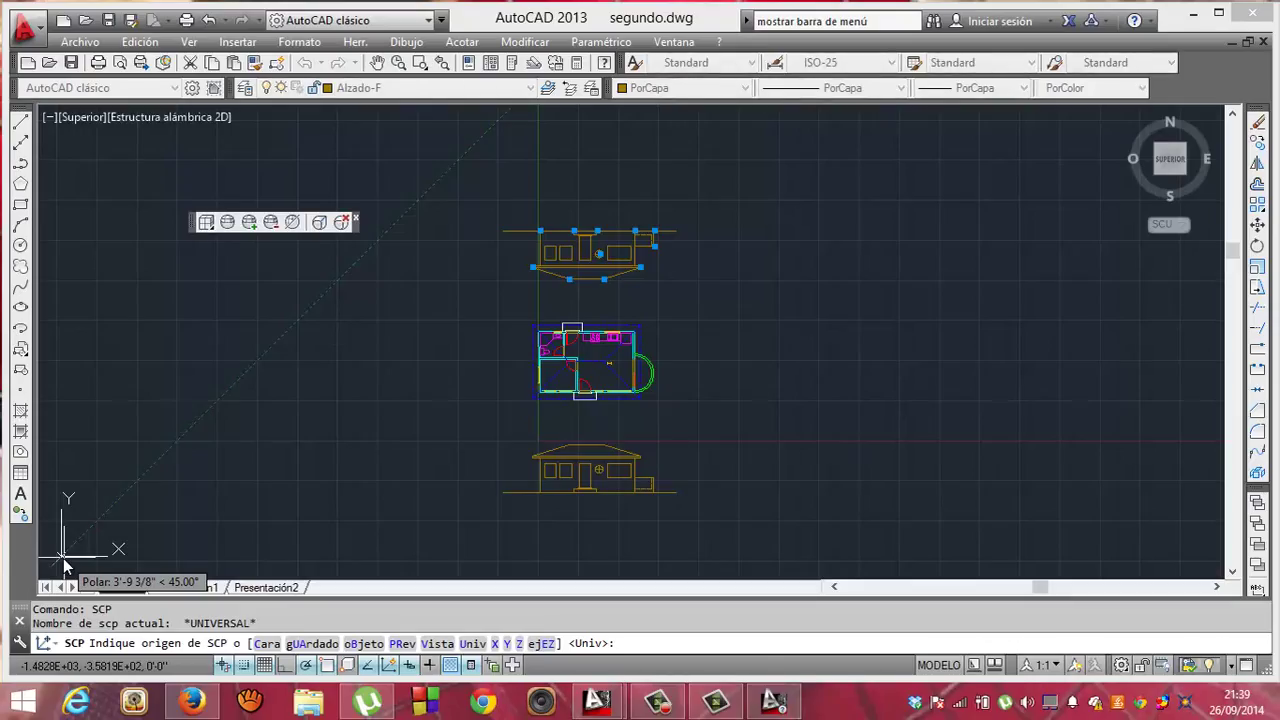
pyautogui.write('z')
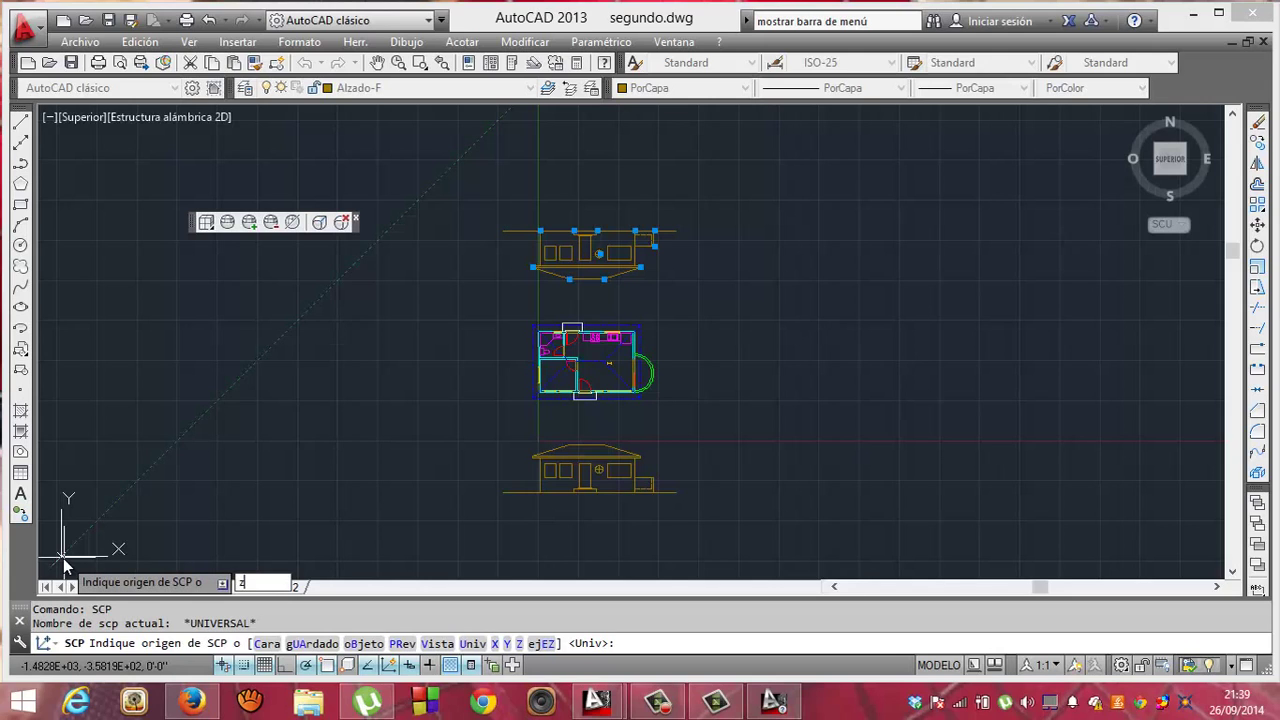
pyautogui.press('Return')
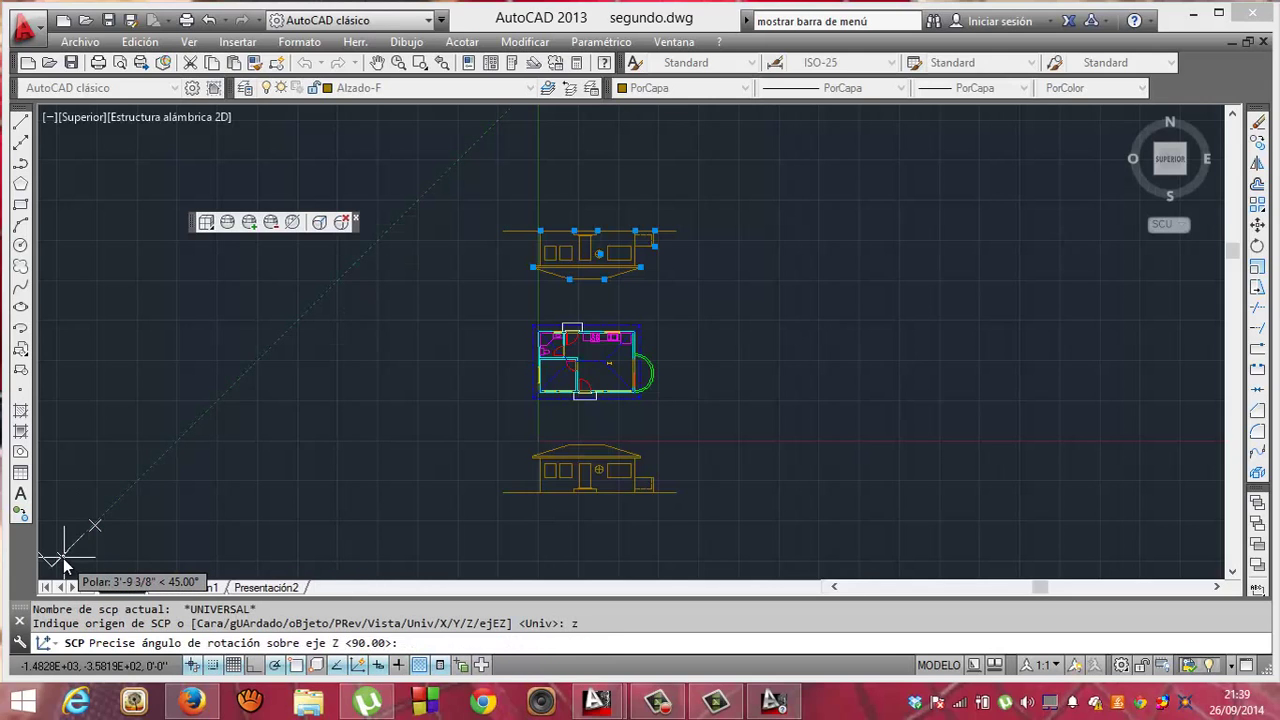
pyautogui.write('1')
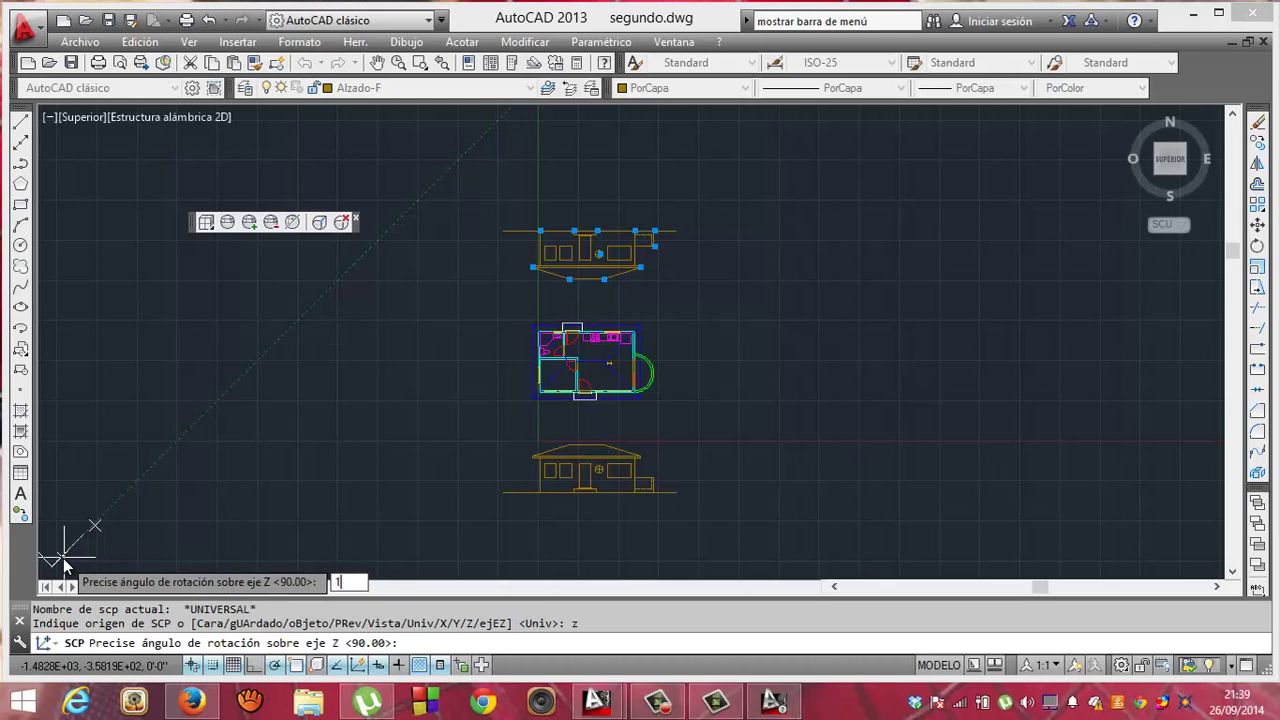
pyautogui.write('80')
pyautogui.press('Return')
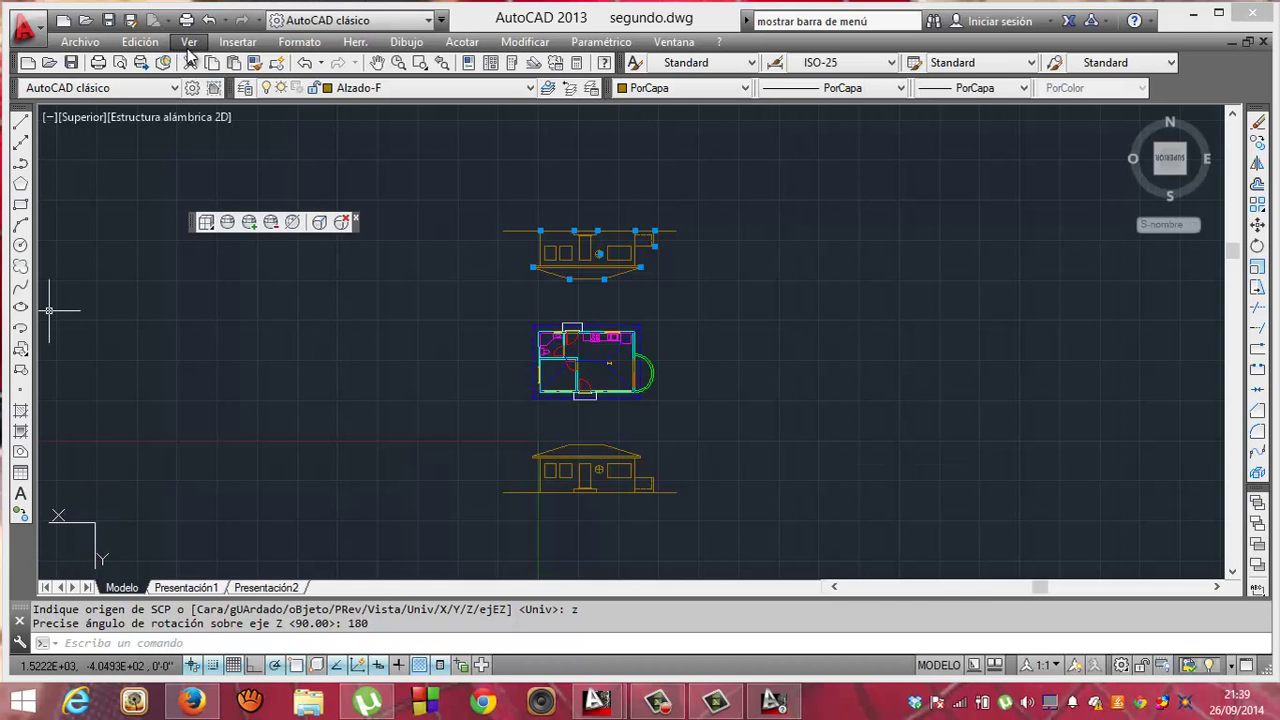
# - Switch to plan view of the current rotated UCS and scroll down to the upright rear elevation
pyautogui.click(188, 42)
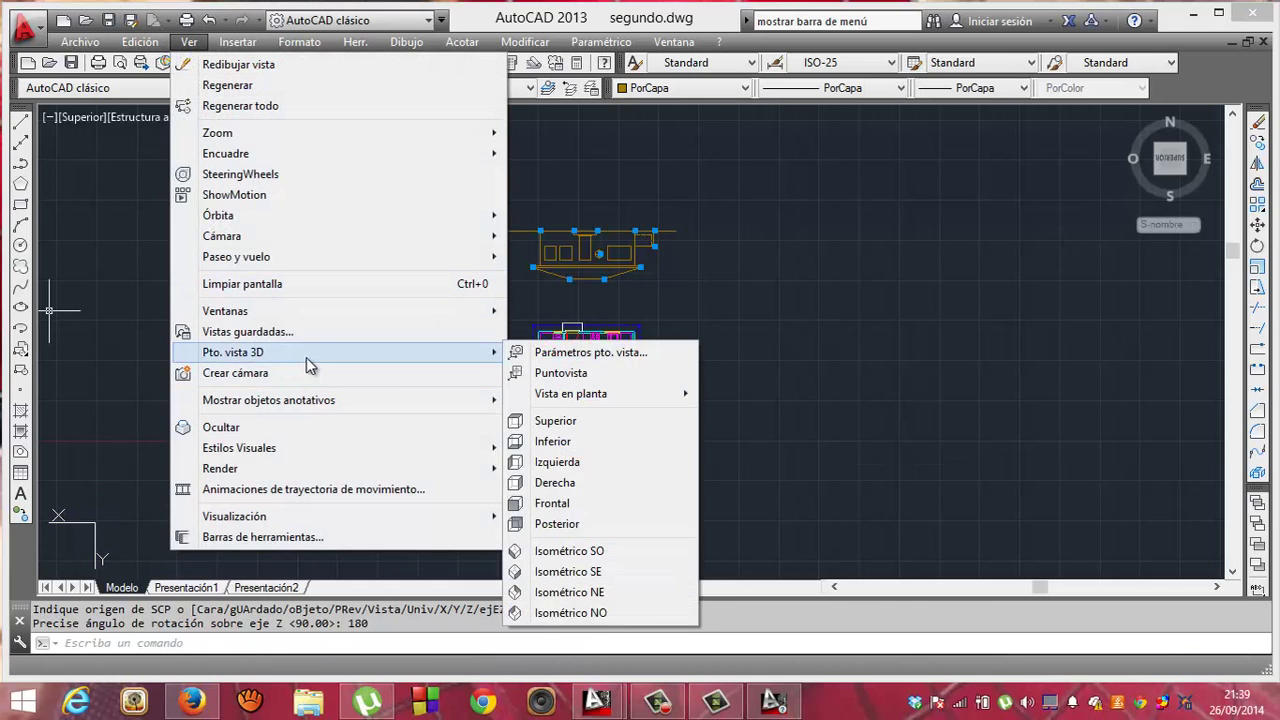
pyautogui.moveTo(233, 352)
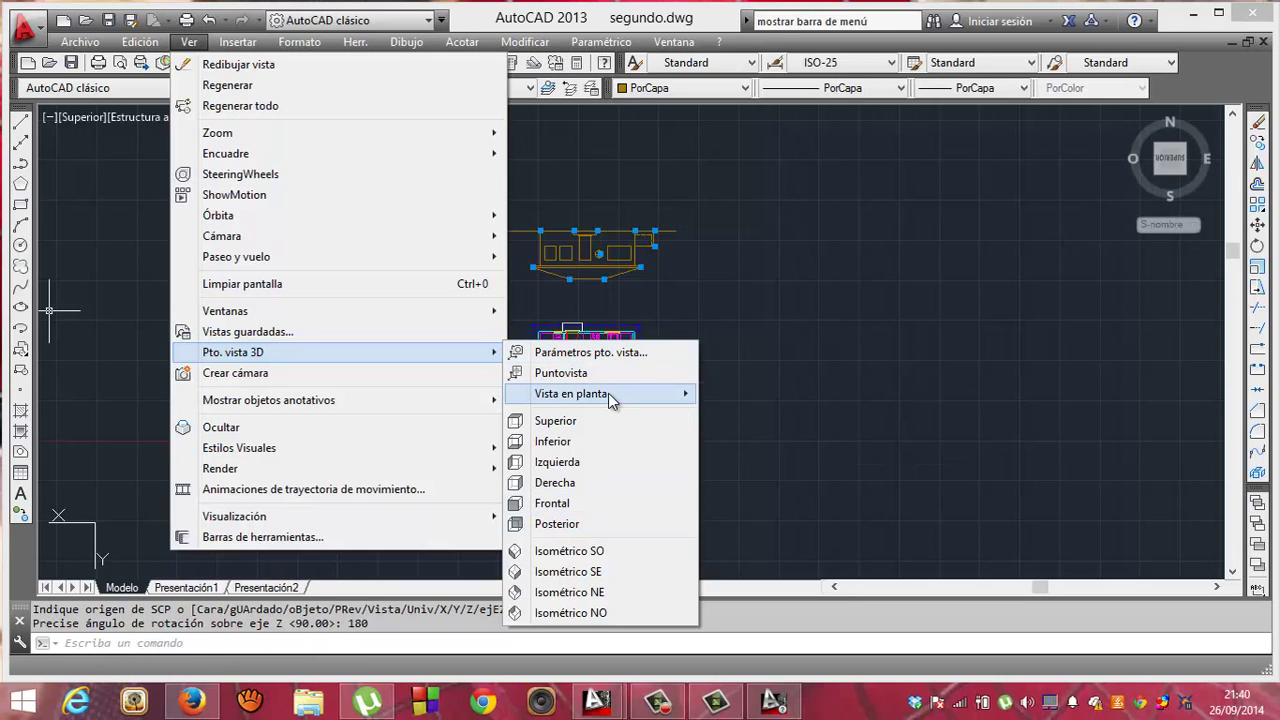
pyautogui.moveTo(598, 393)
pyautogui.click(741, 391)
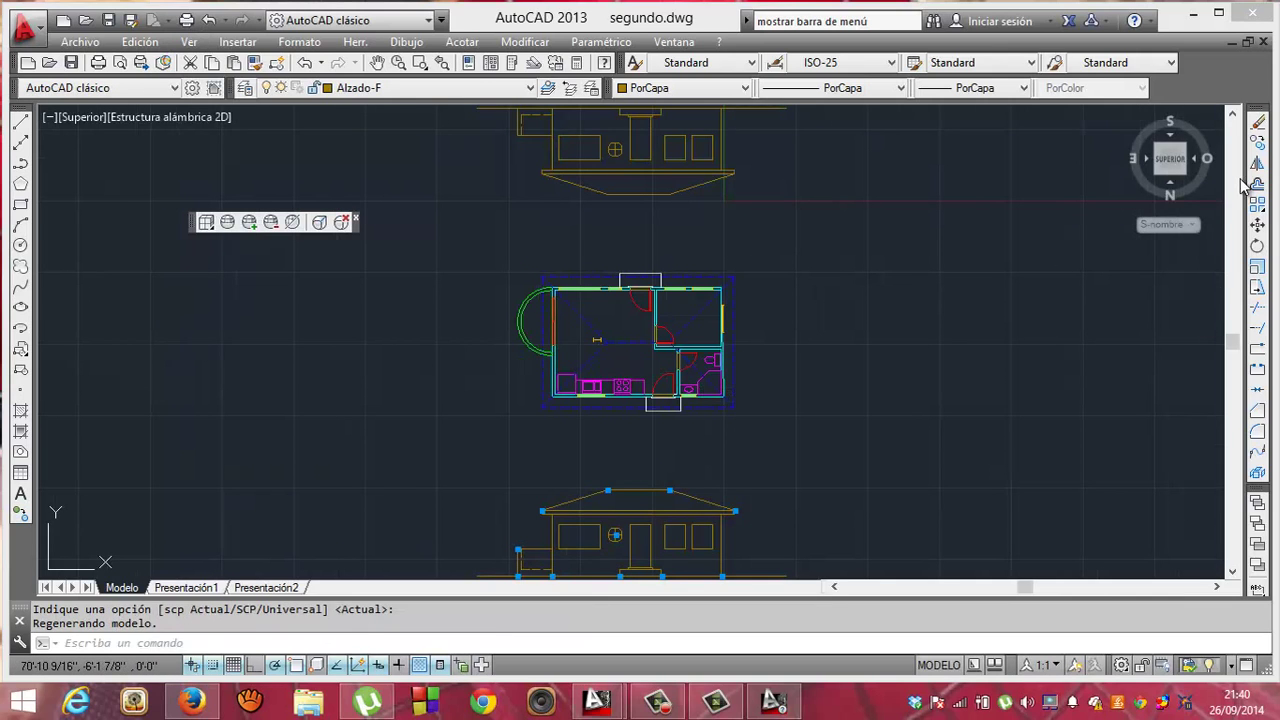
pyautogui.click(1234, 574)
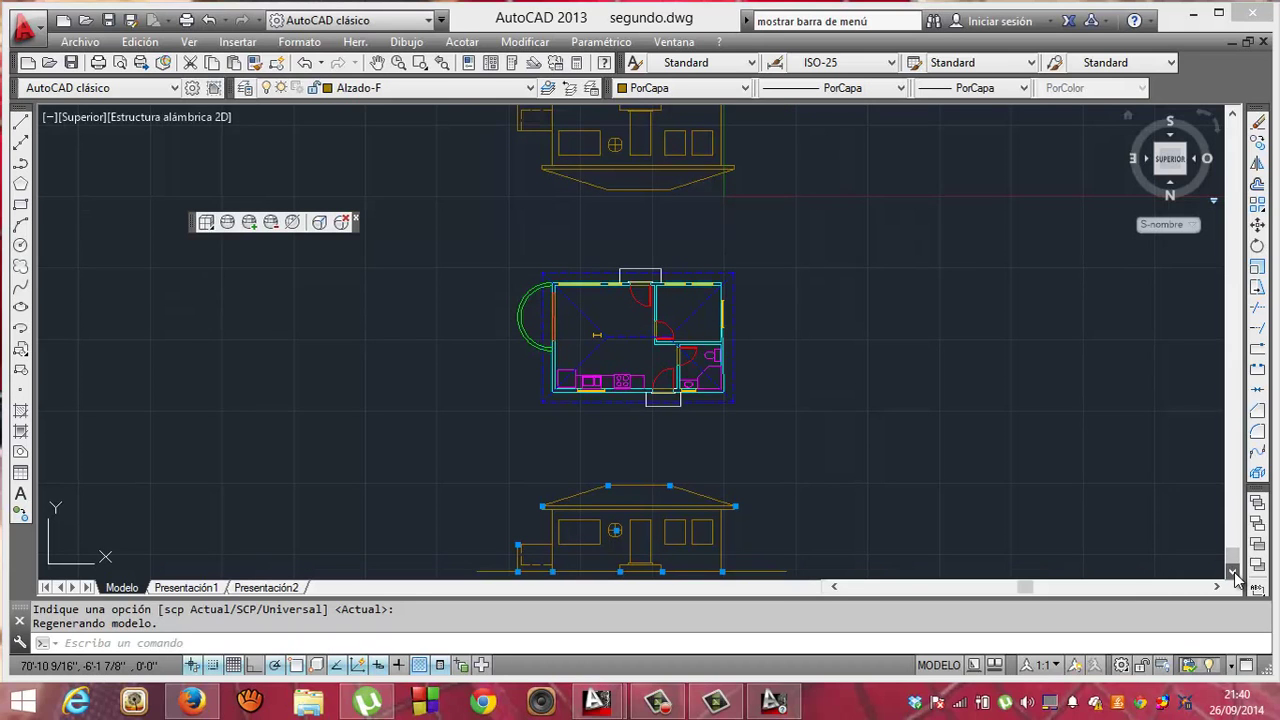
pyautogui.click(1234, 576)
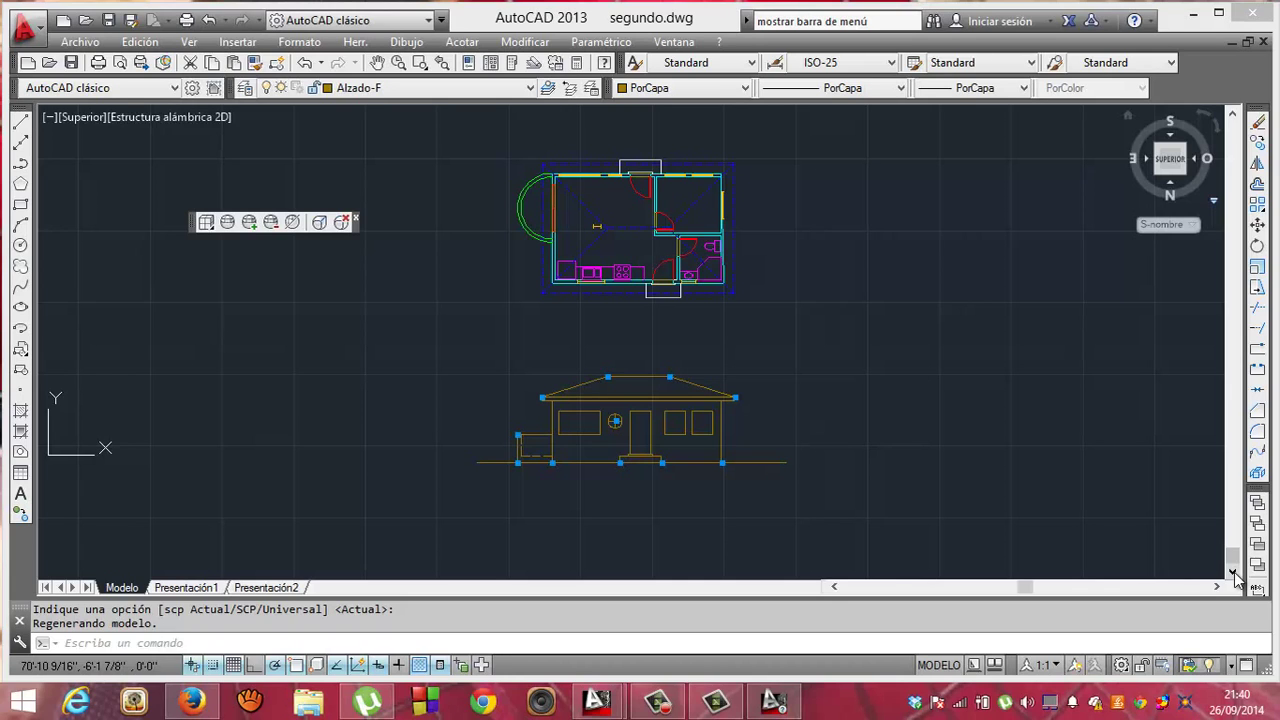
pyautogui.press('Escape')
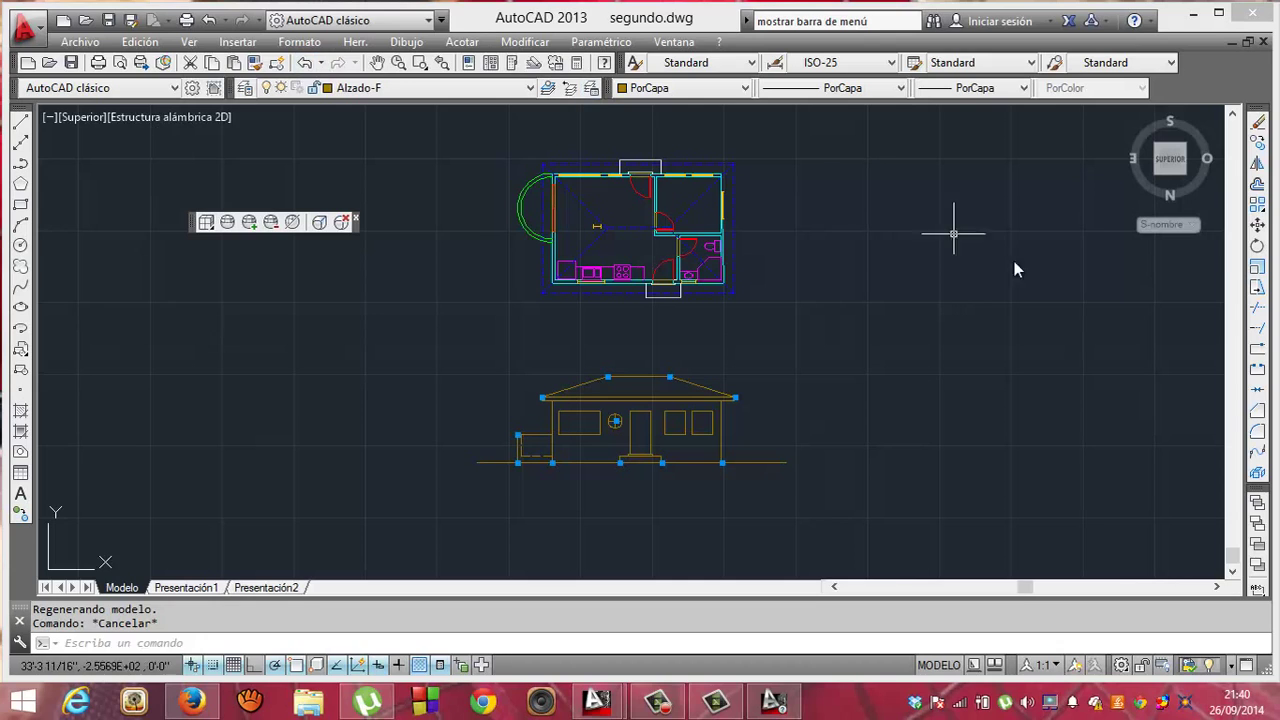
pyautogui.moveTo(1220, 215)
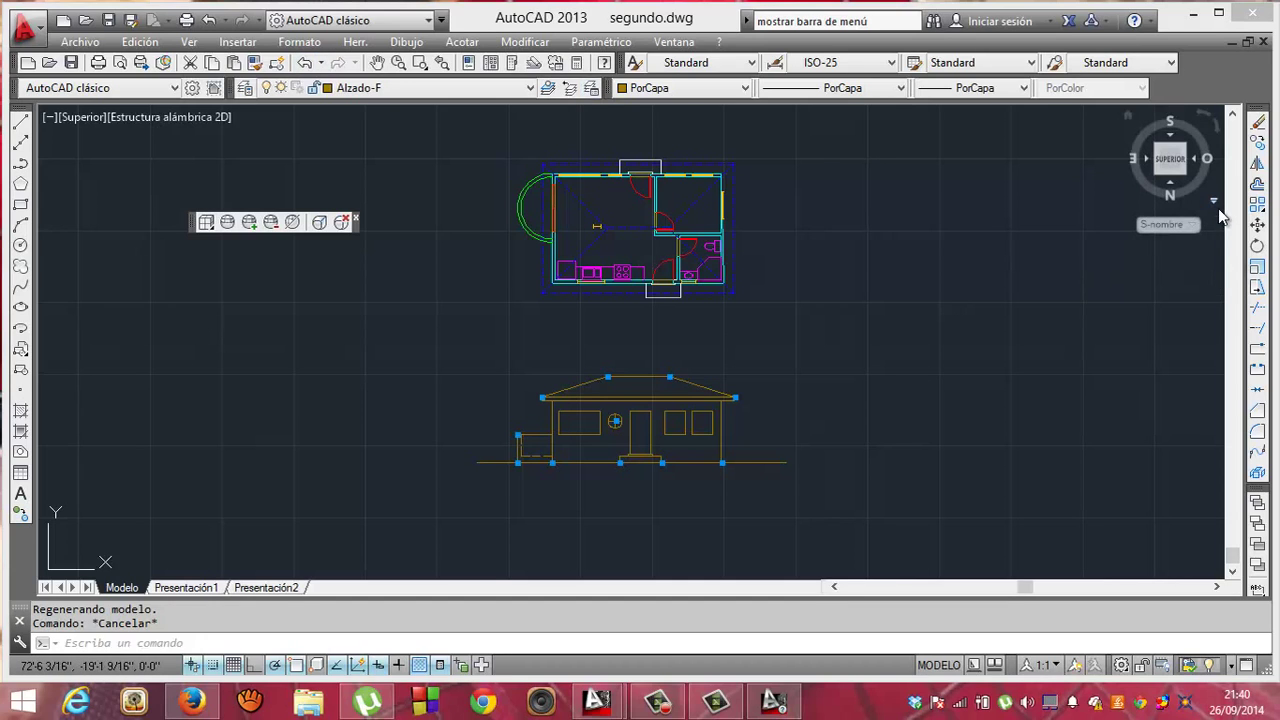
pyautogui.click(1022, 113)
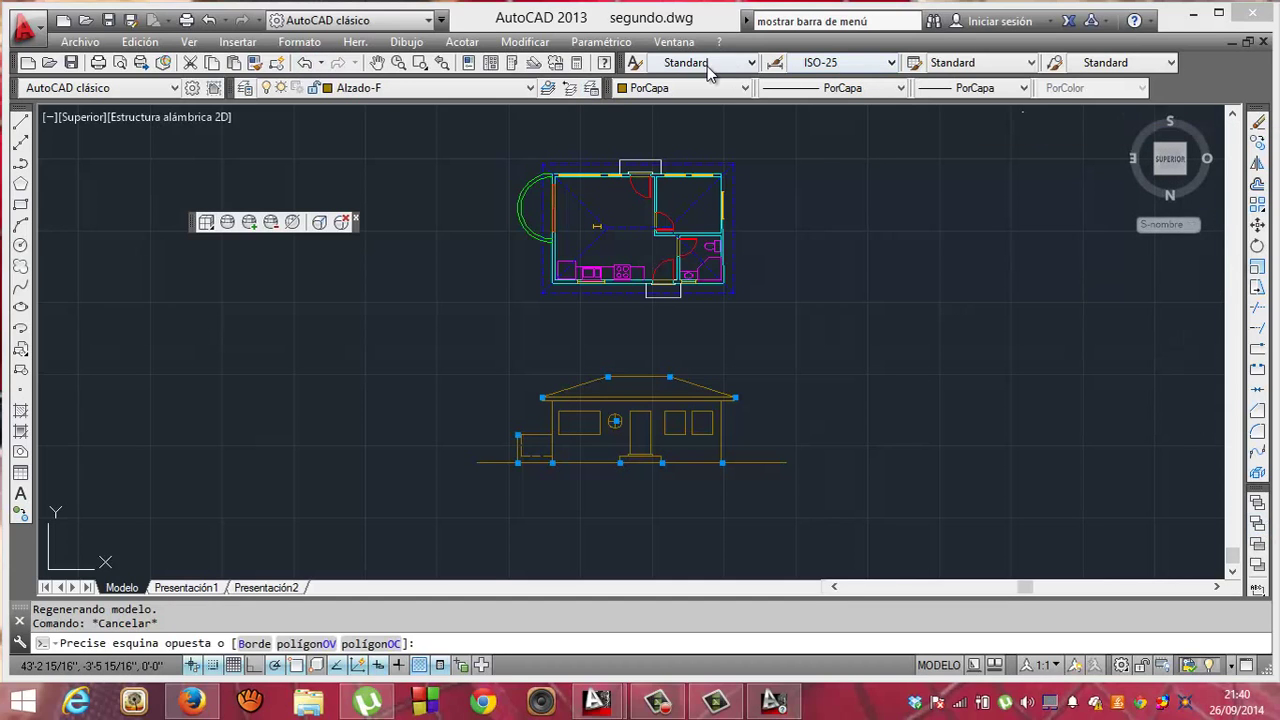
pyautogui.click(308, 143)
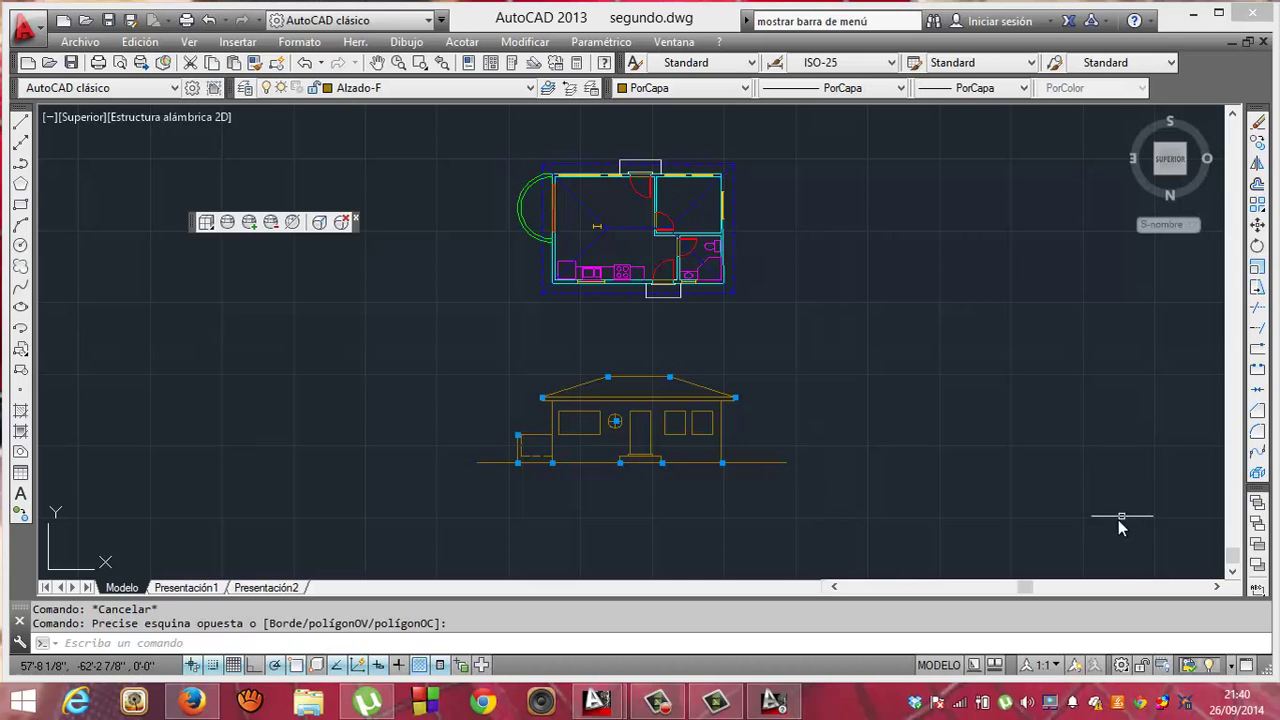
pyautogui.click(1215, 591)
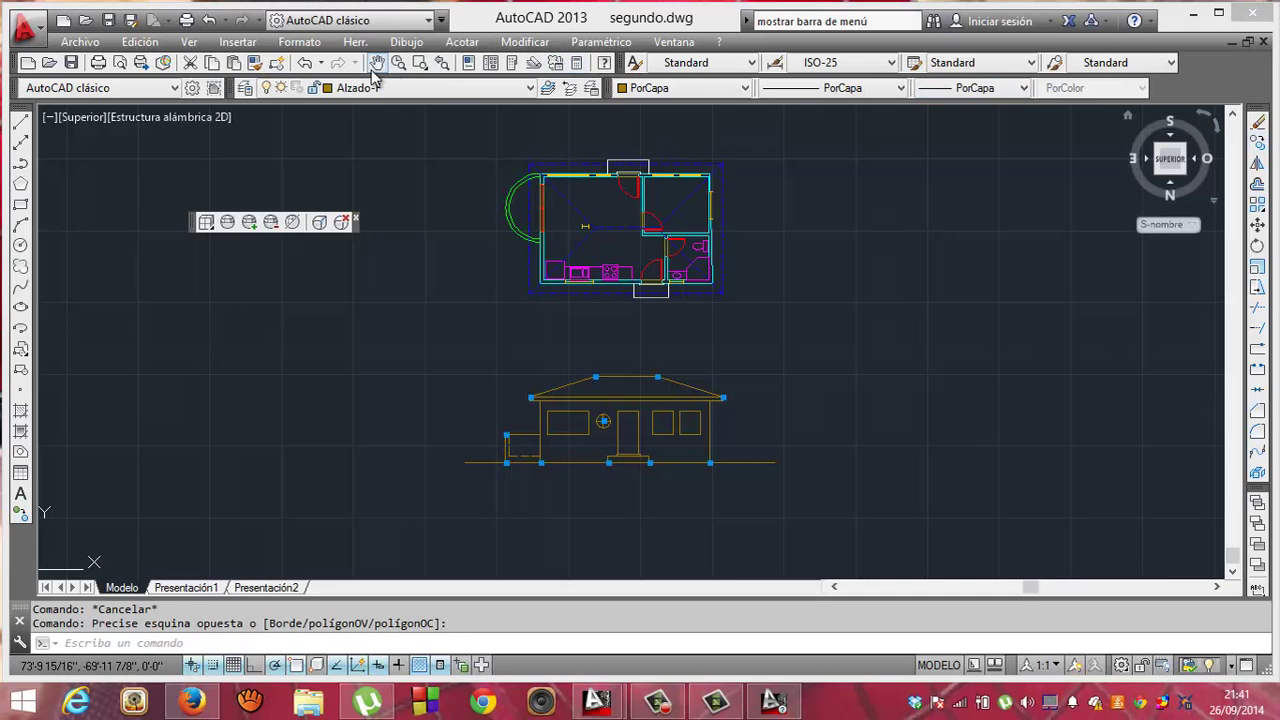
pyautogui.click(196, 45)
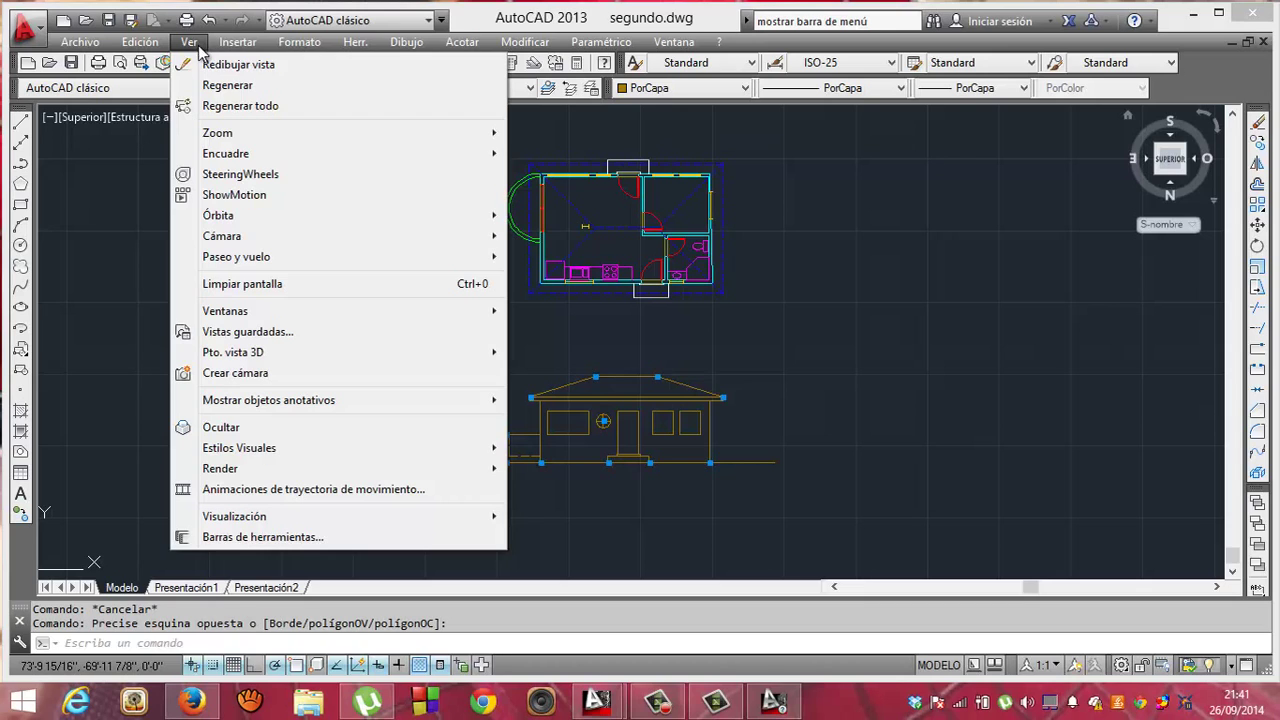
pyautogui.moveTo(217, 133)
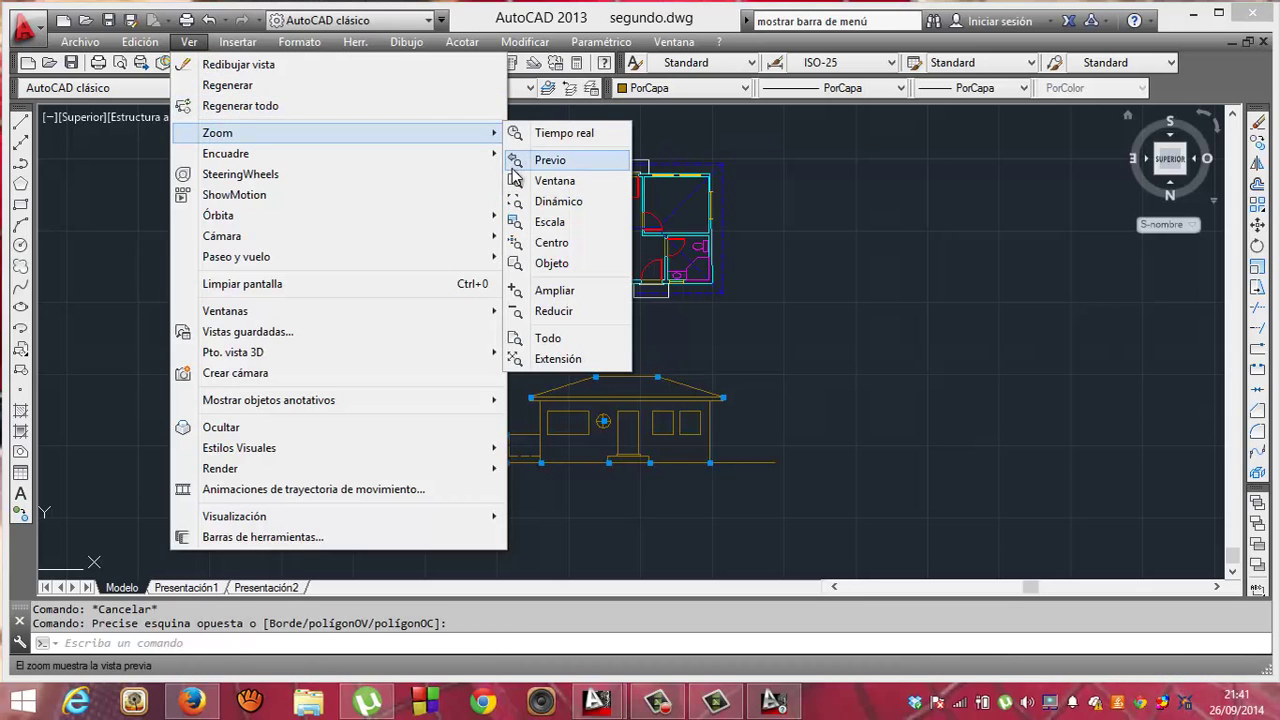
pyautogui.click(548, 204)
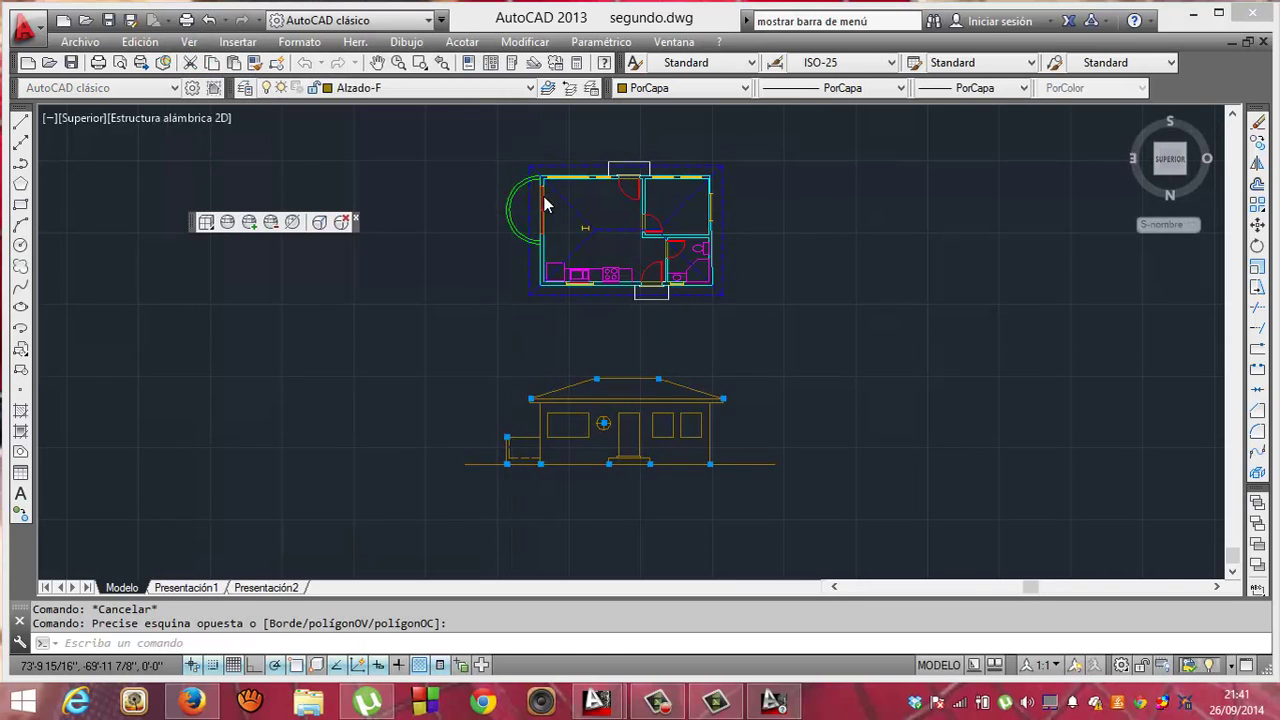
pyautogui.click(630, 428)
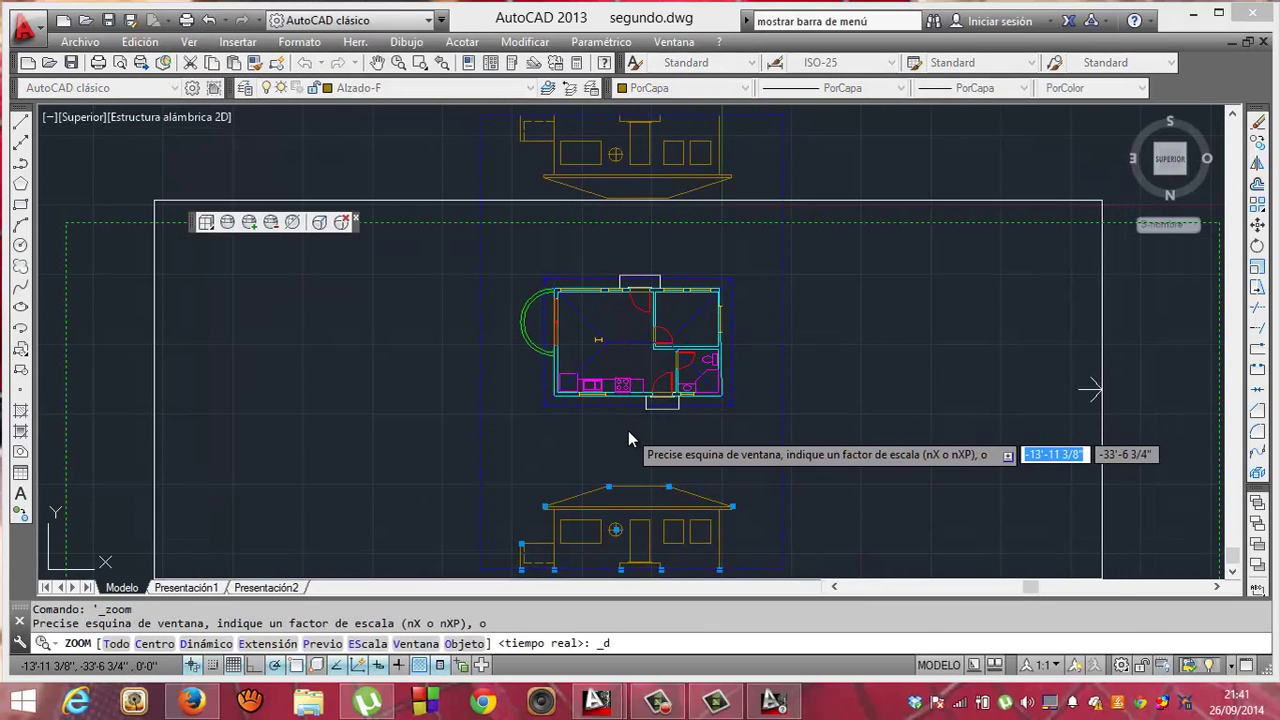
pyautogui.press('Escape')
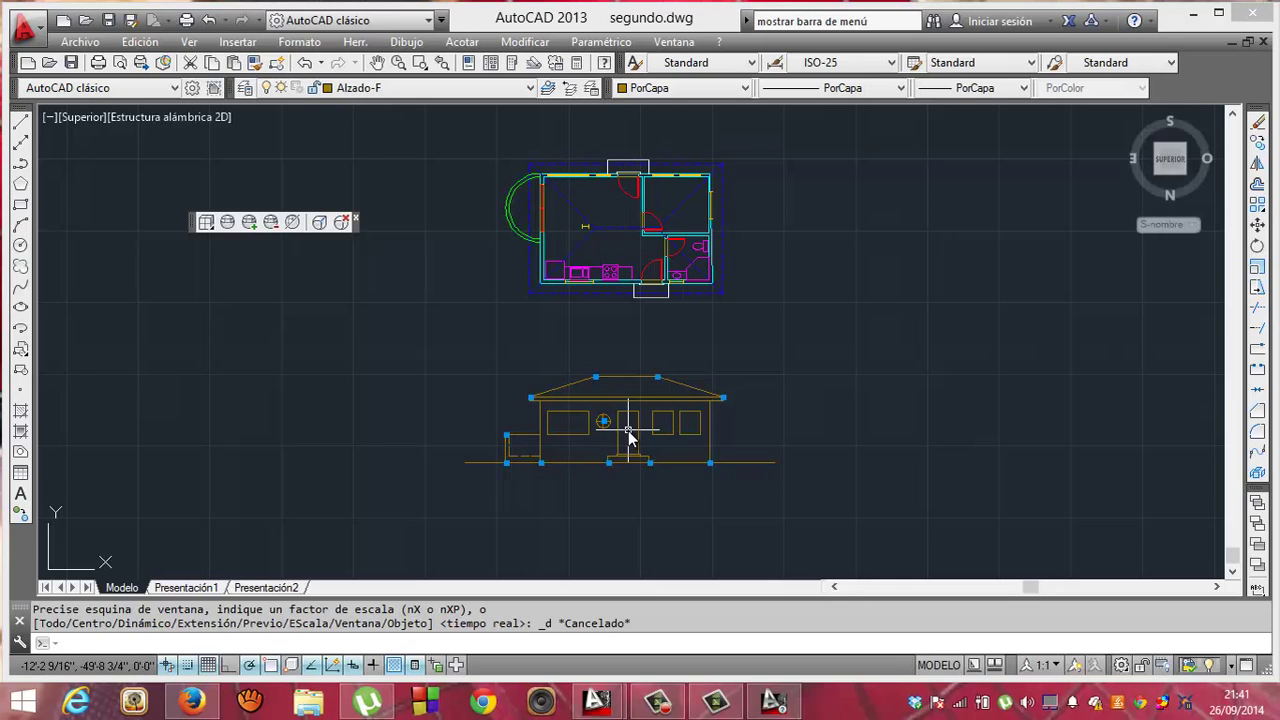
pyautogui.press('Escape')
pyautogui.press('Escape')
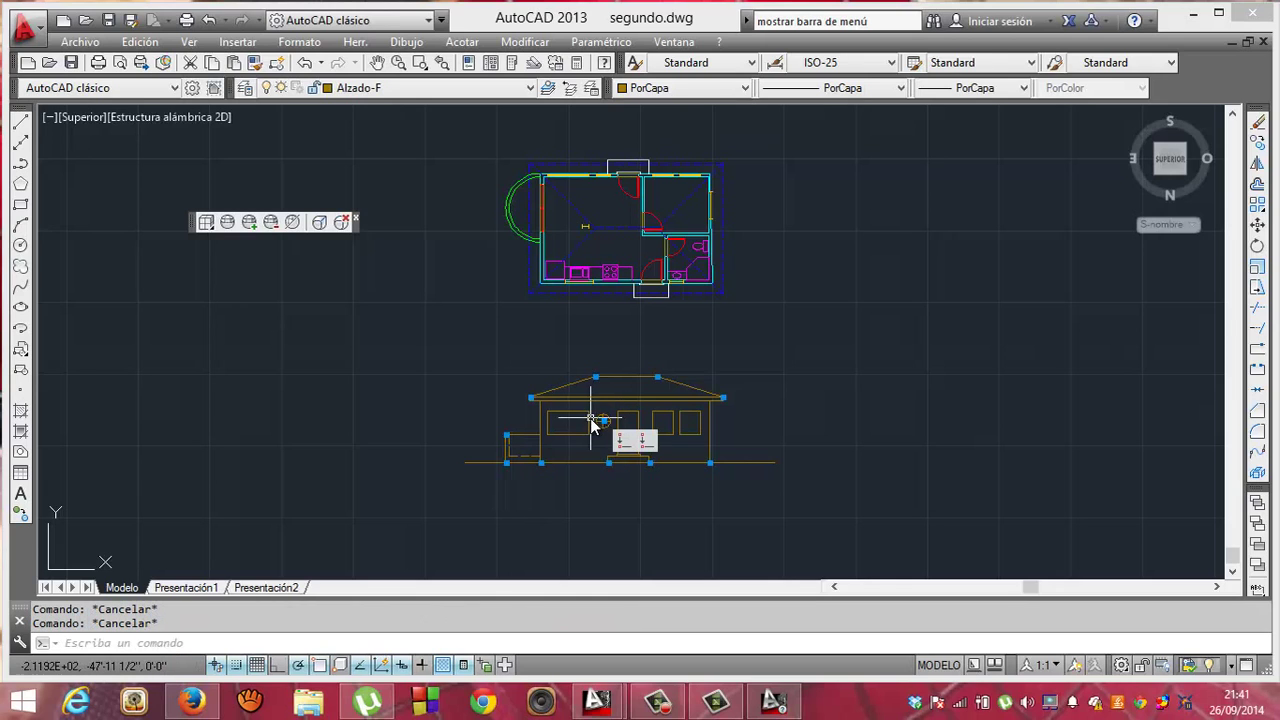
# - Erase the small window lines in the elevation, first one at a time, then four together
pyautogui.click(604, 423)
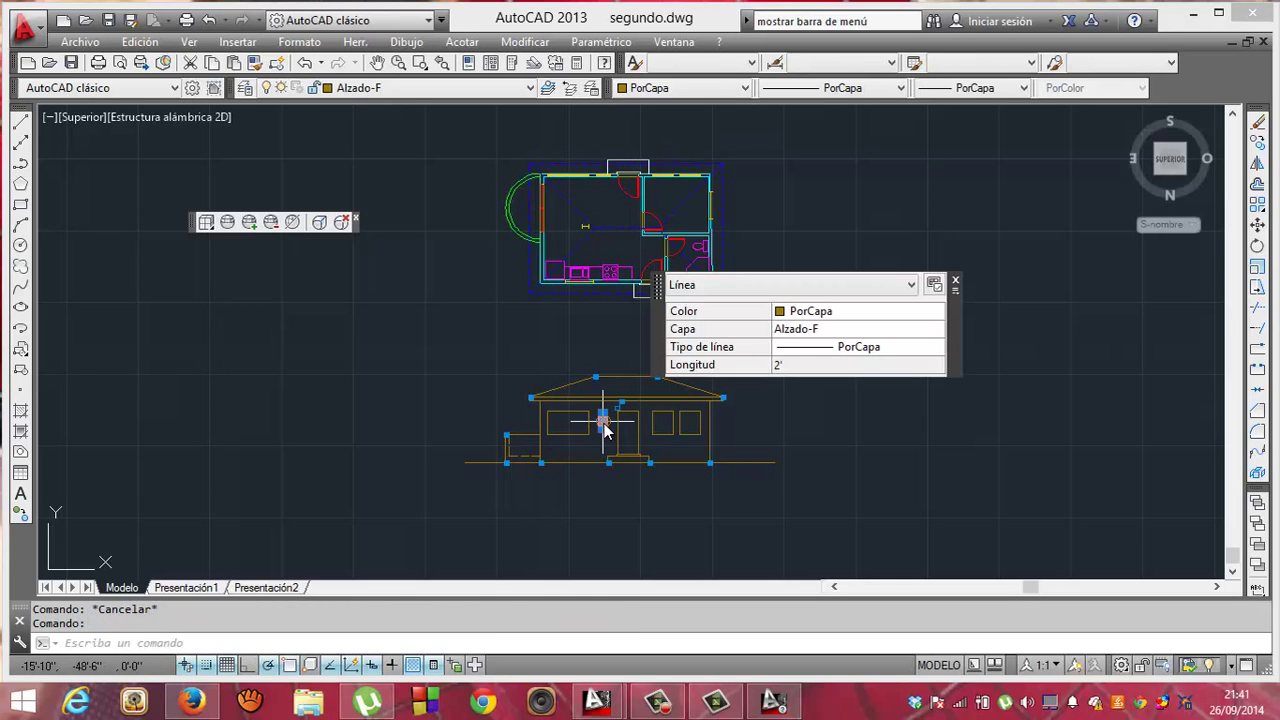
pyautogui.press('Delete')
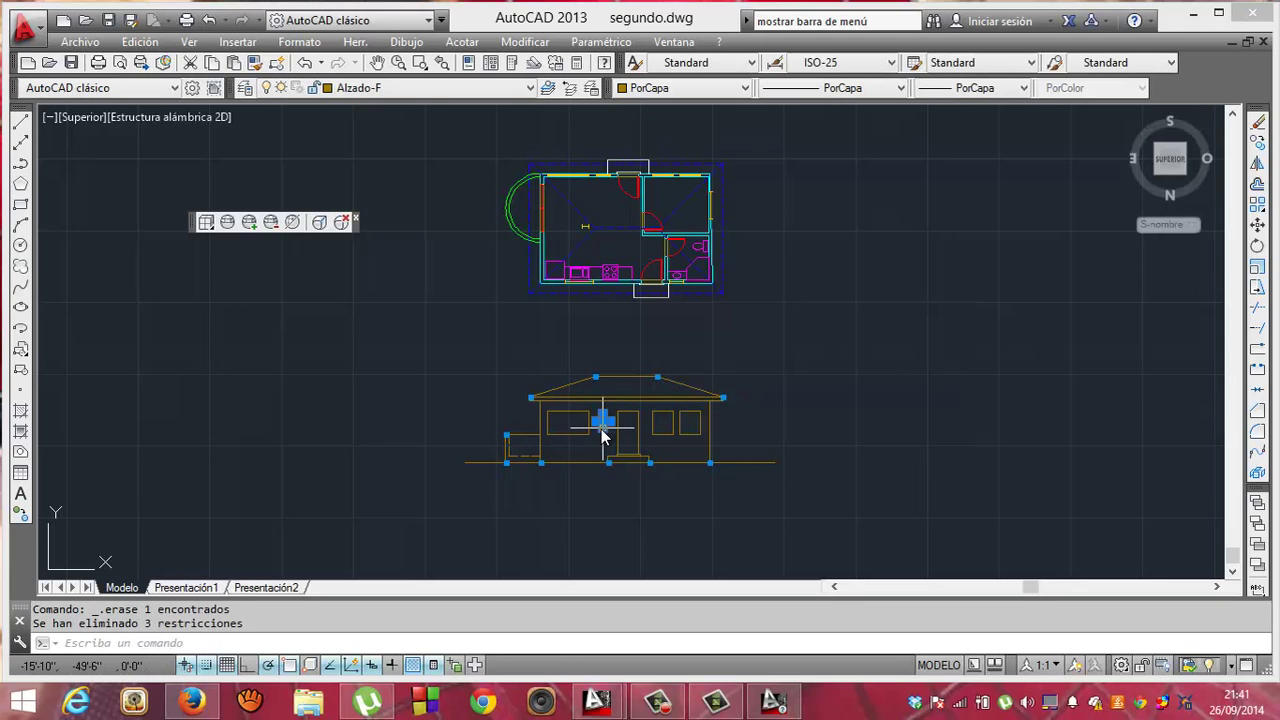
pyautogui.click(605, 425)
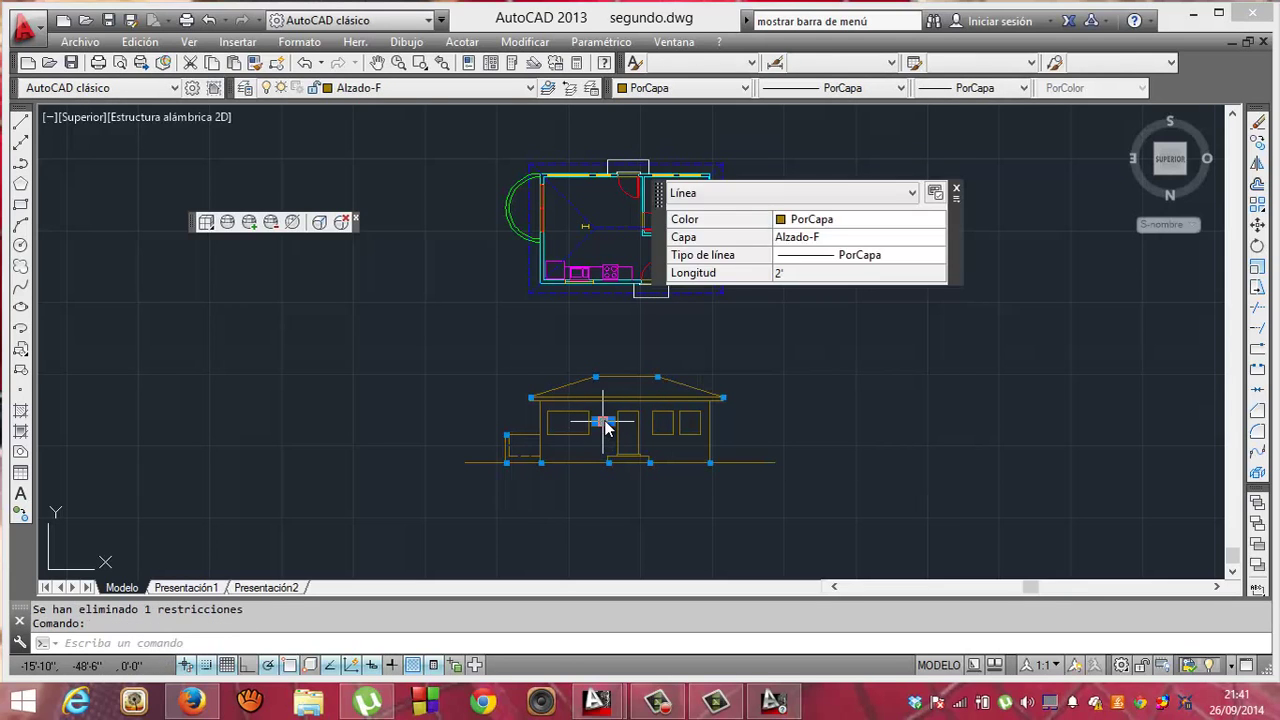
pyautogui.press('Delete')
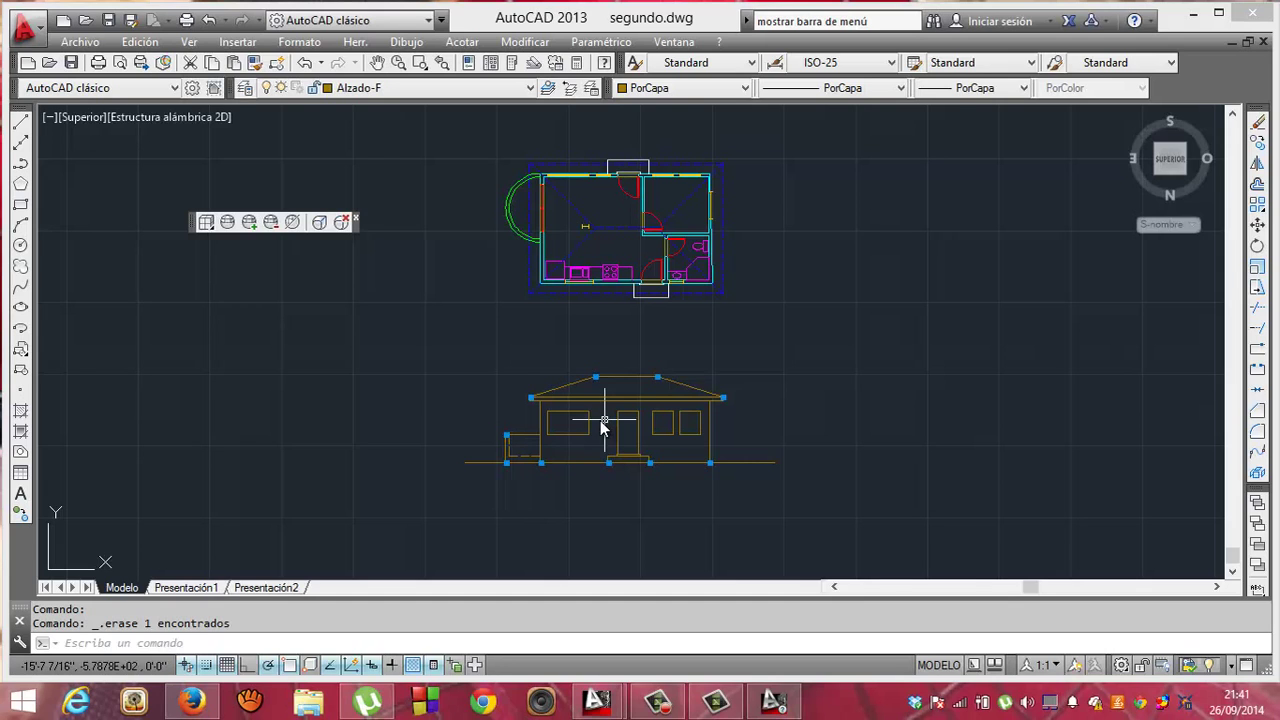
pyautogui.click(689, 435)
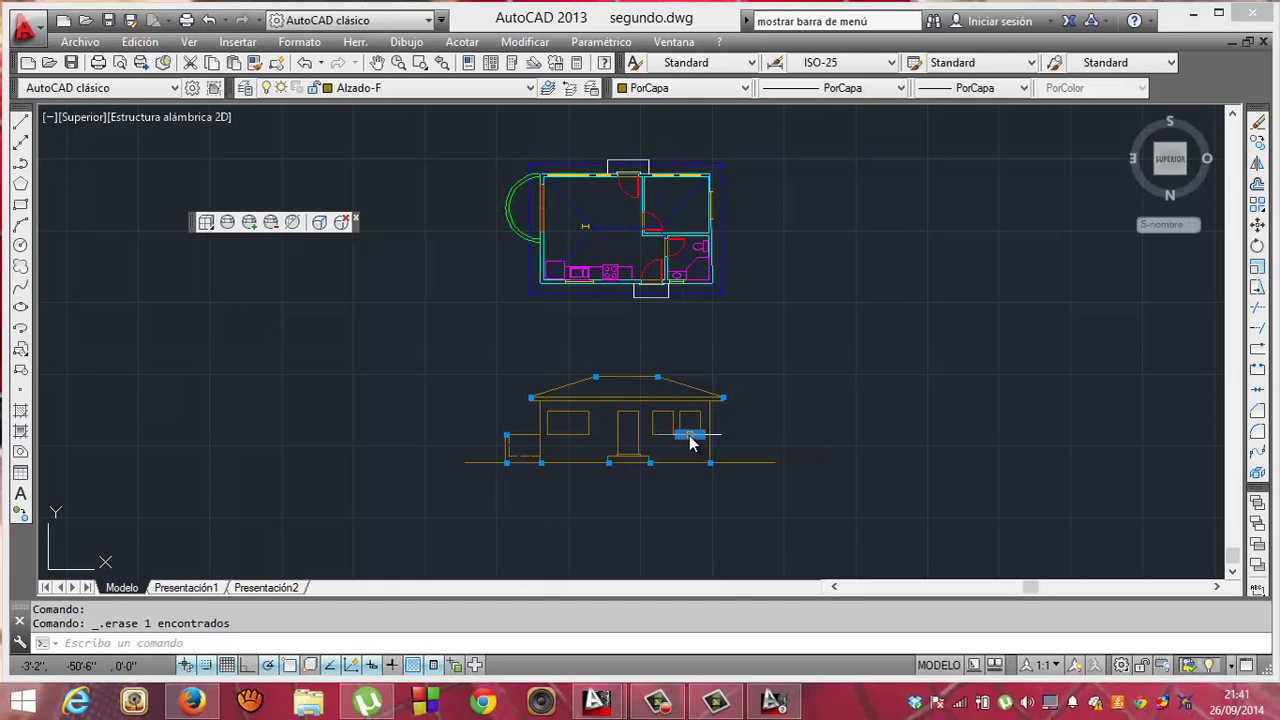
pyautogui.click(702, 424)
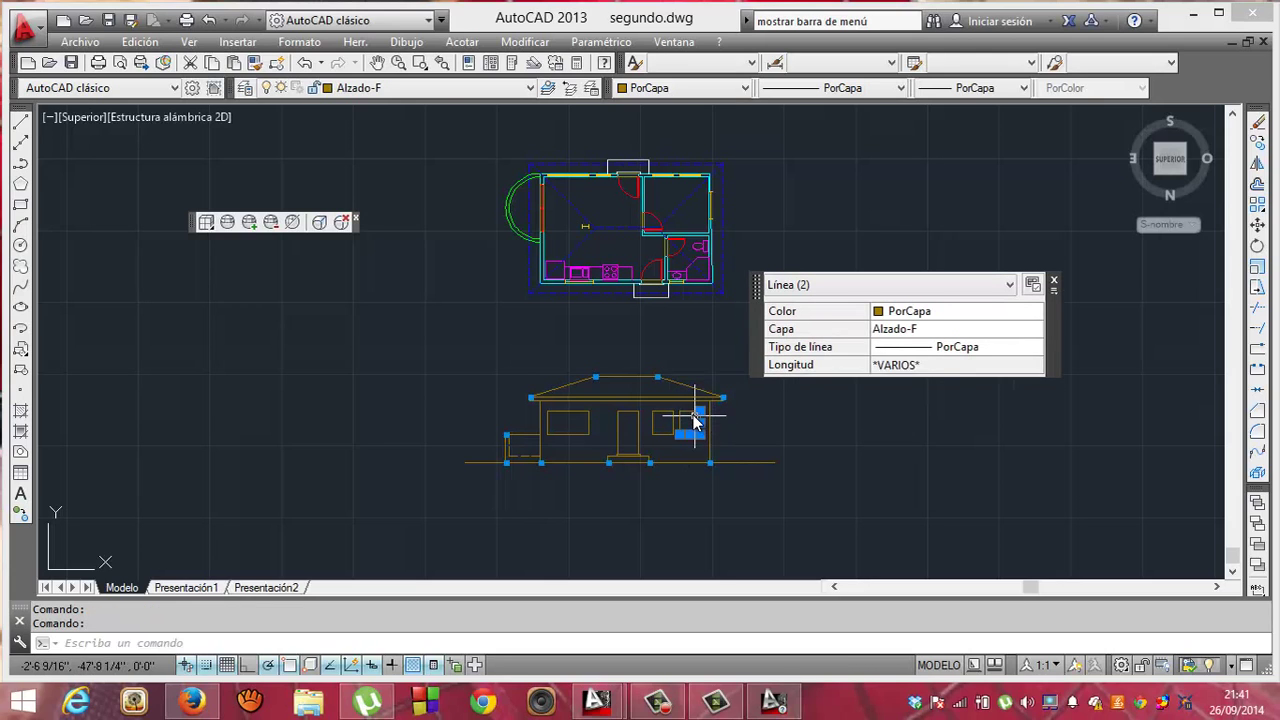
pyautogui.click(690, 420)
pyautogui.click(680, 428)
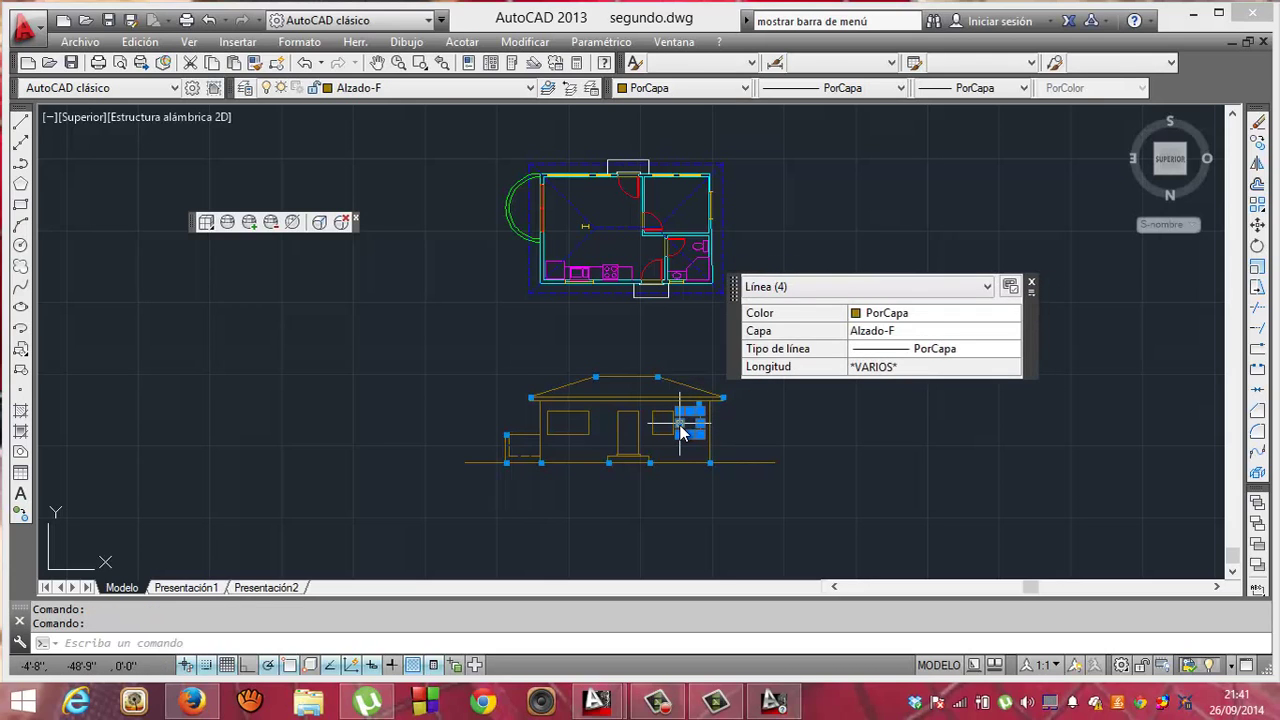
pyautogui.press('Delete')
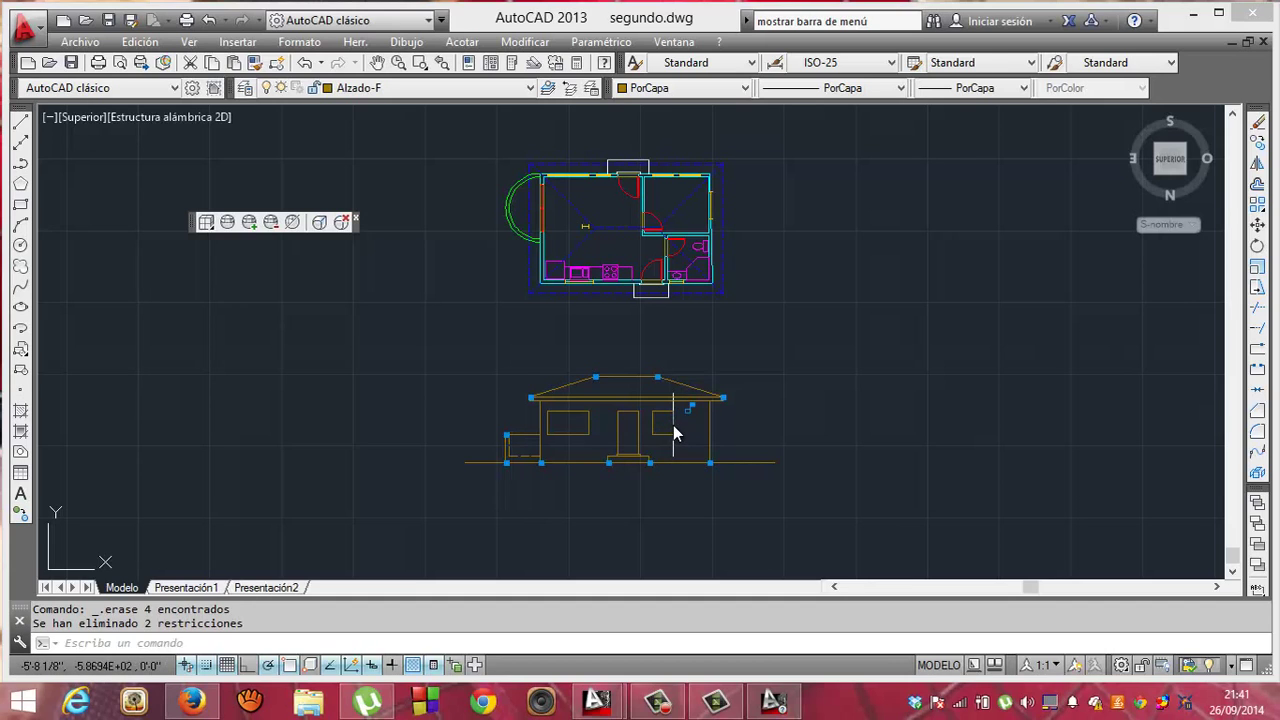
# - Erase four vertical window lines from the elevation
pyautogui.click(673, 425)
pyautogui.click(652, 424)
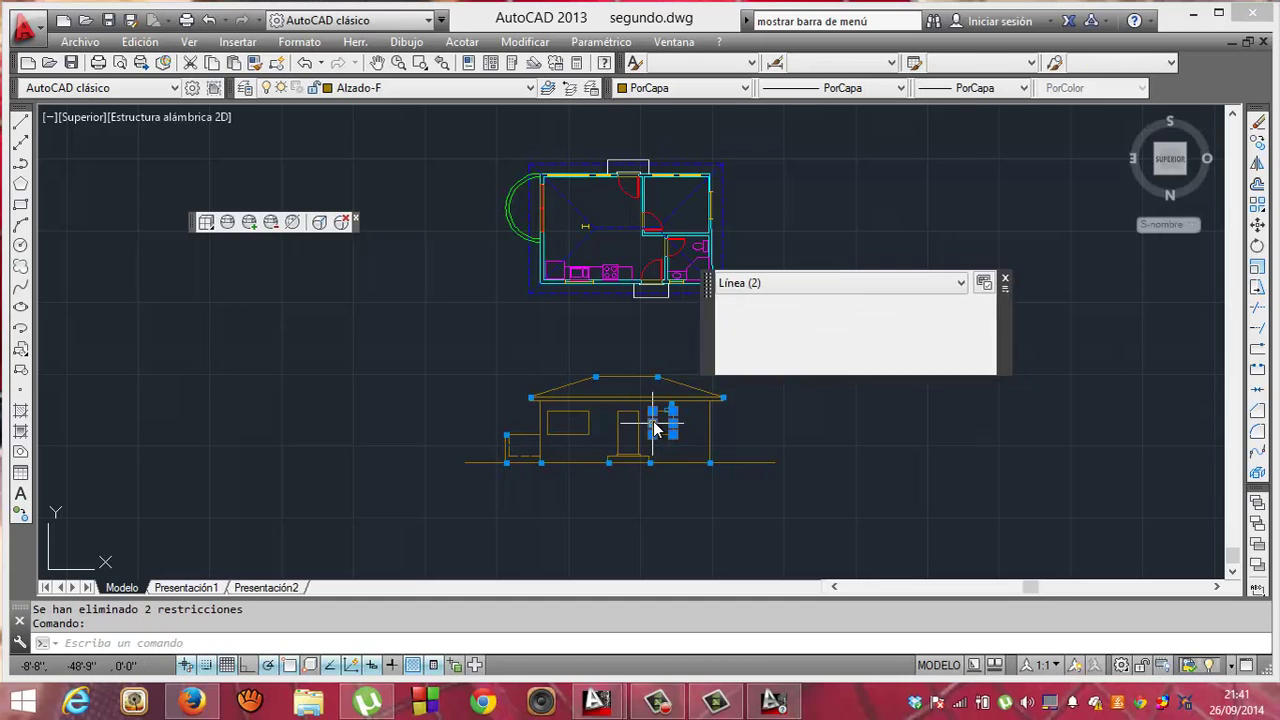
pyautogui.click(590, 425)
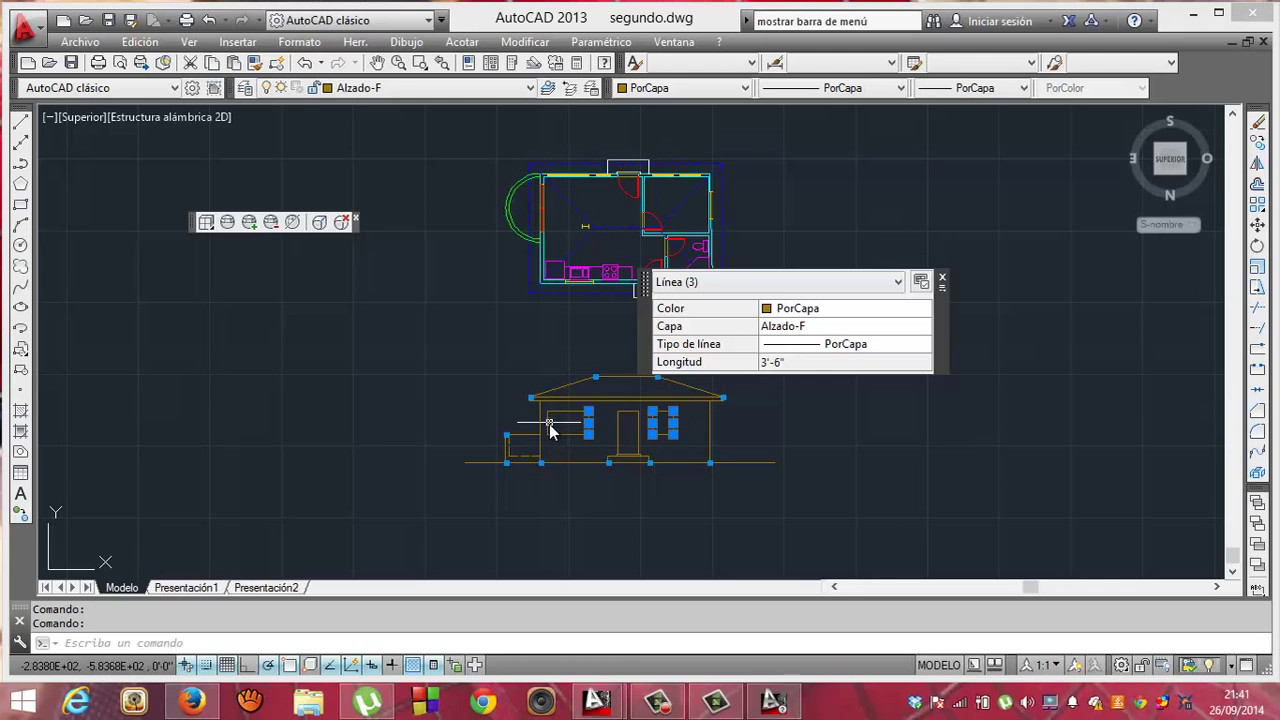
pyautogui.click(546, 425)
pyautogui.press('Delete')
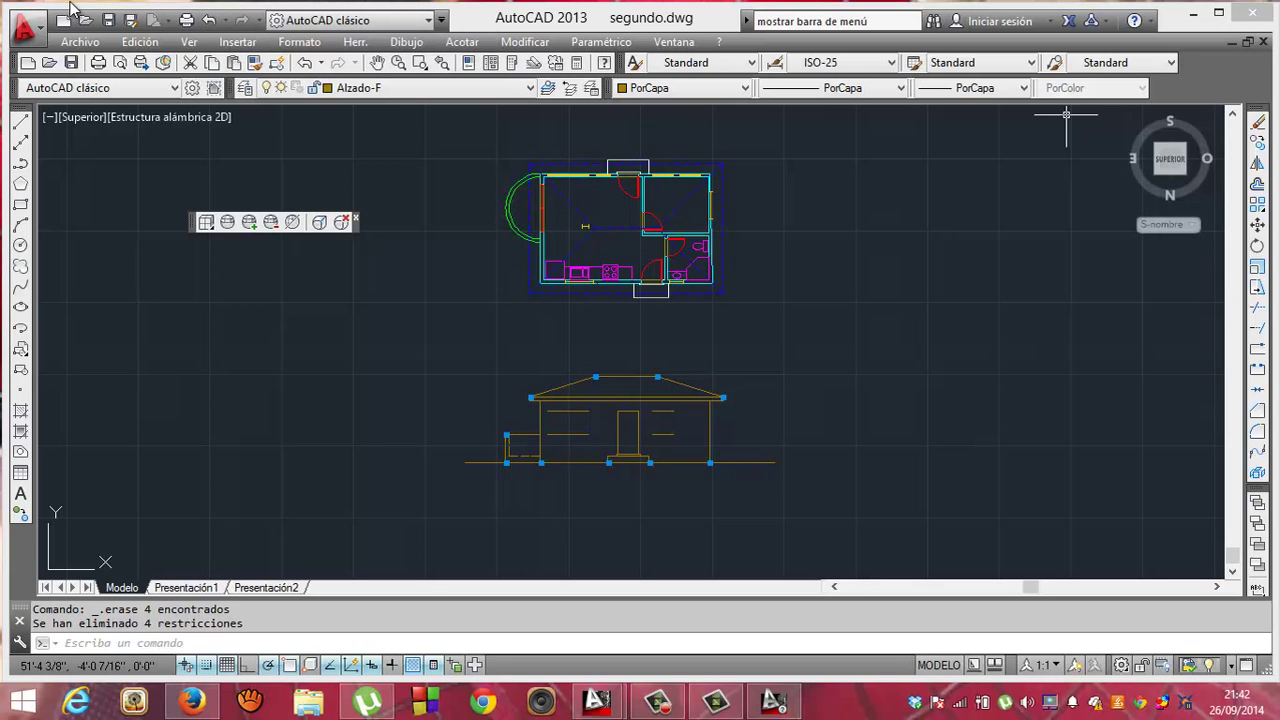
# - Real-time zoom in until the elevation and lower floor plan fill the view
pyautogui.click(188, 43)
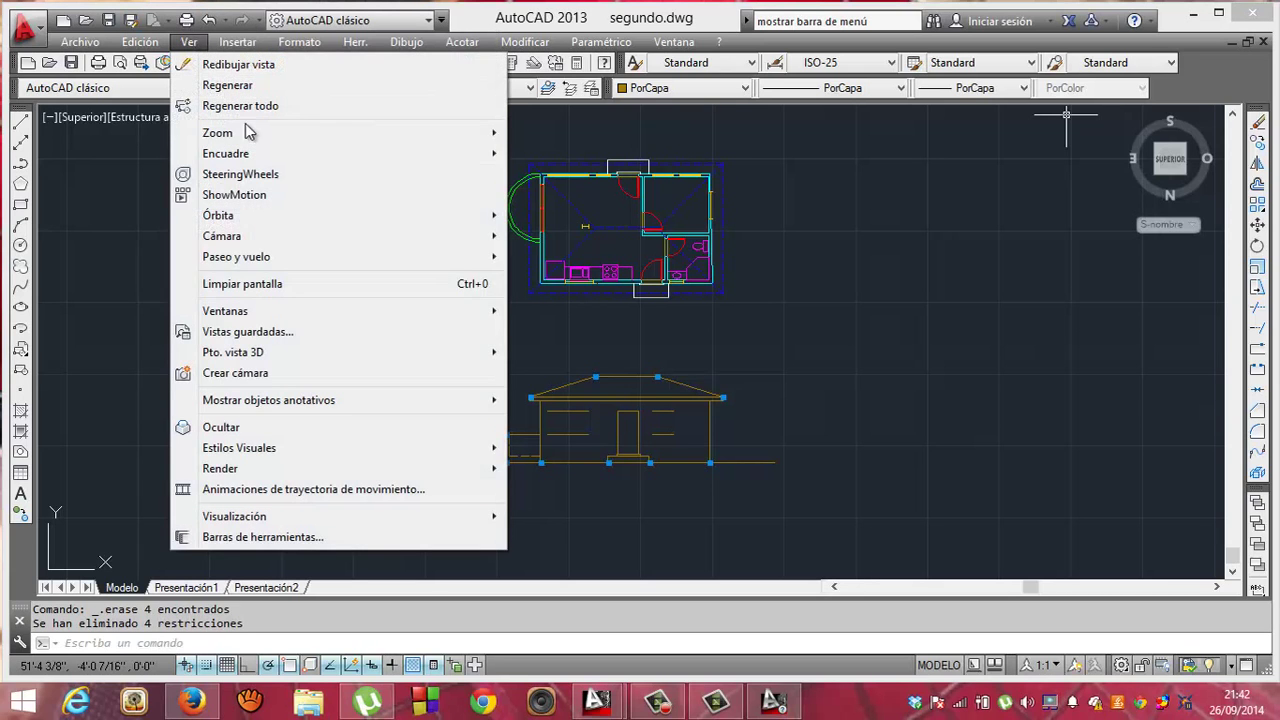
pyautogui.moveTo(217, 133)
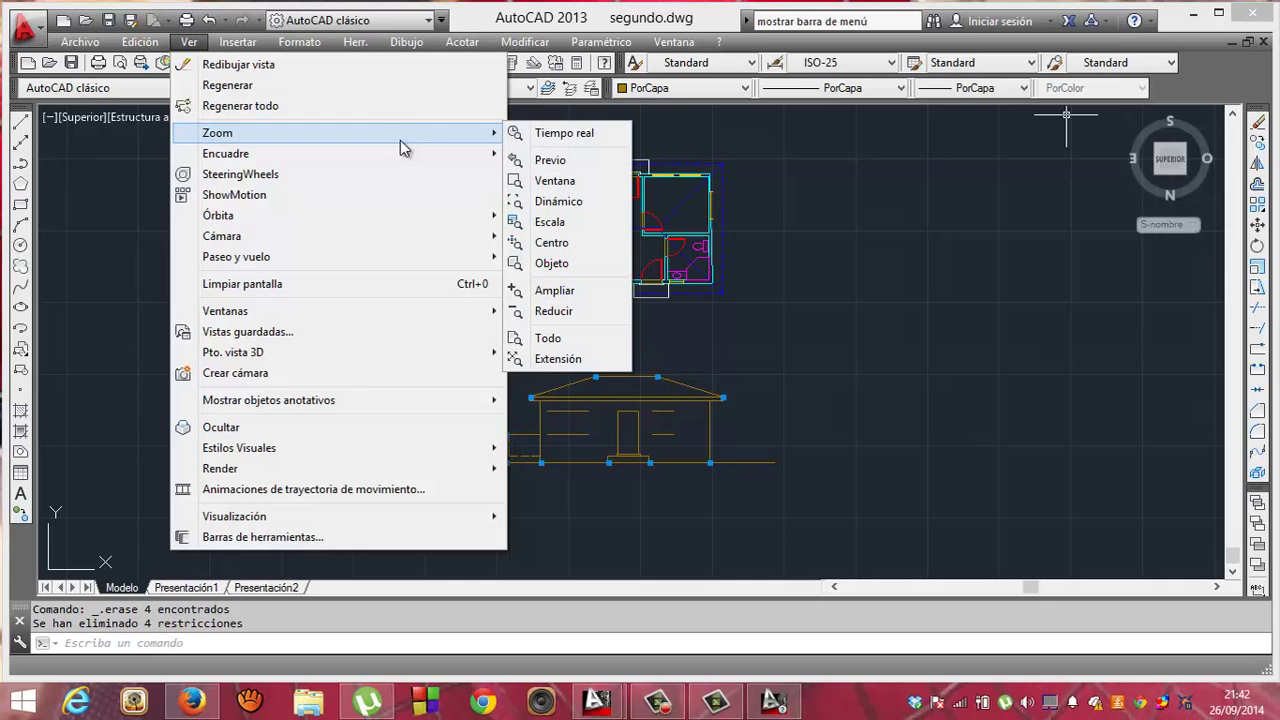
pyautogui.click(564, 134)
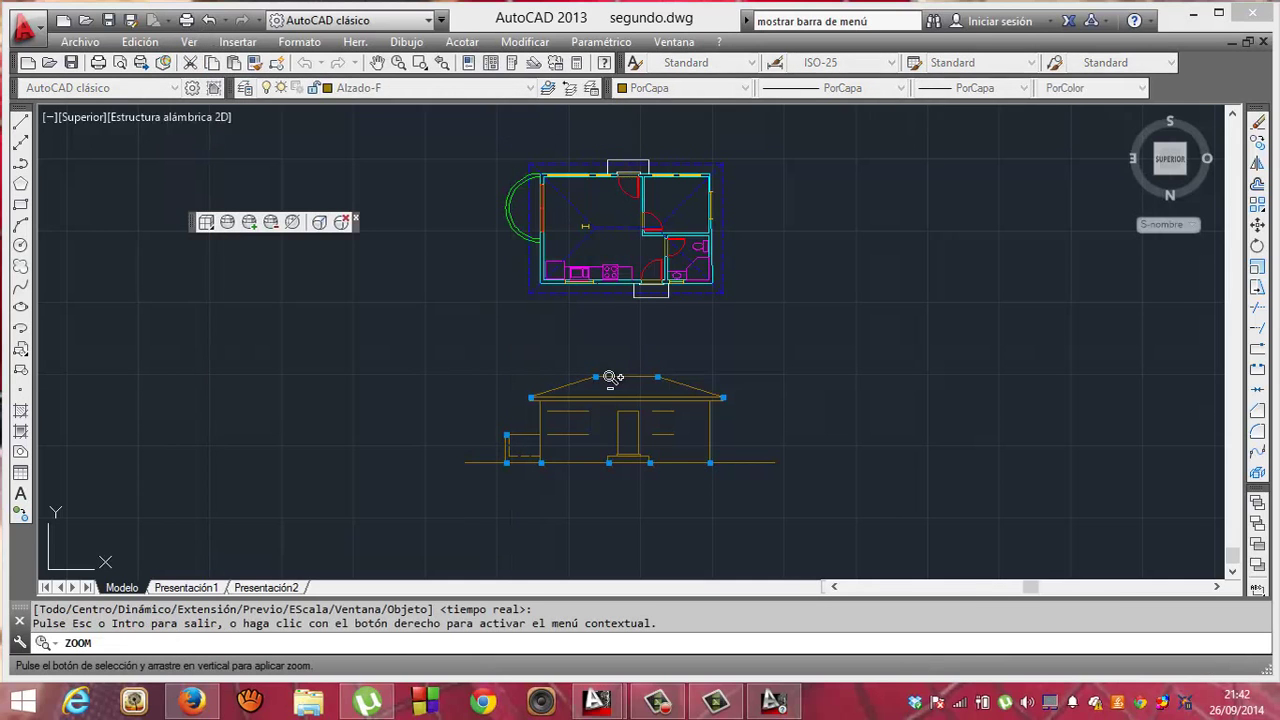
pyautogui.moveTo(625, 330)
pyautogui.mouseDown()
pyautogui.moveTo(648, 210)
pyautogui.moveTo(648, 94)
pyautogui.mouseUp()
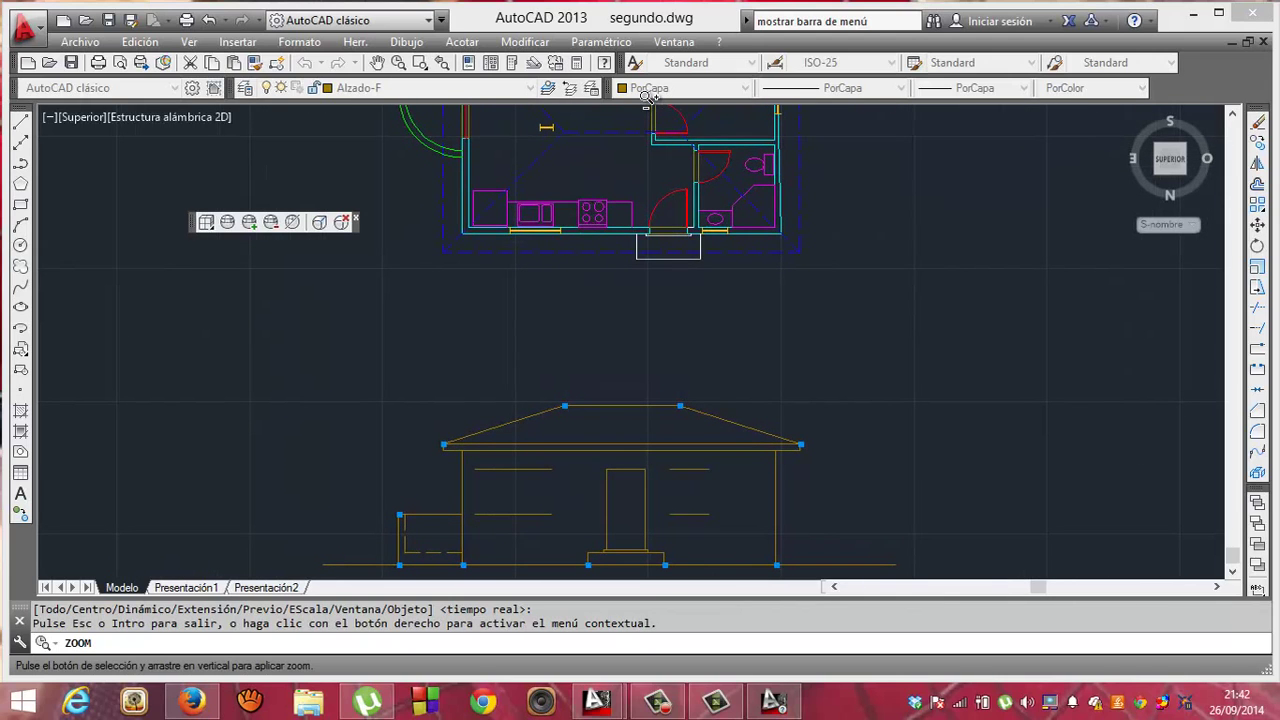
pyautogui.press('Escape')
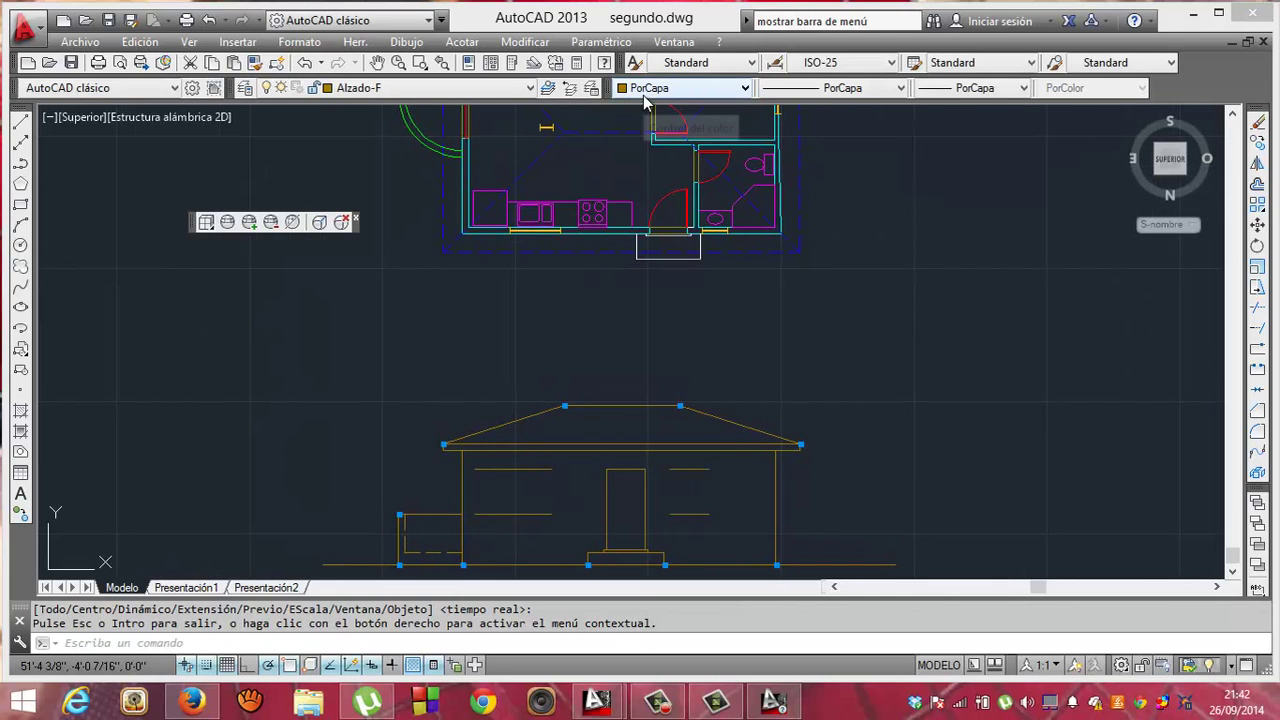
pyautogui.click(22, 121)
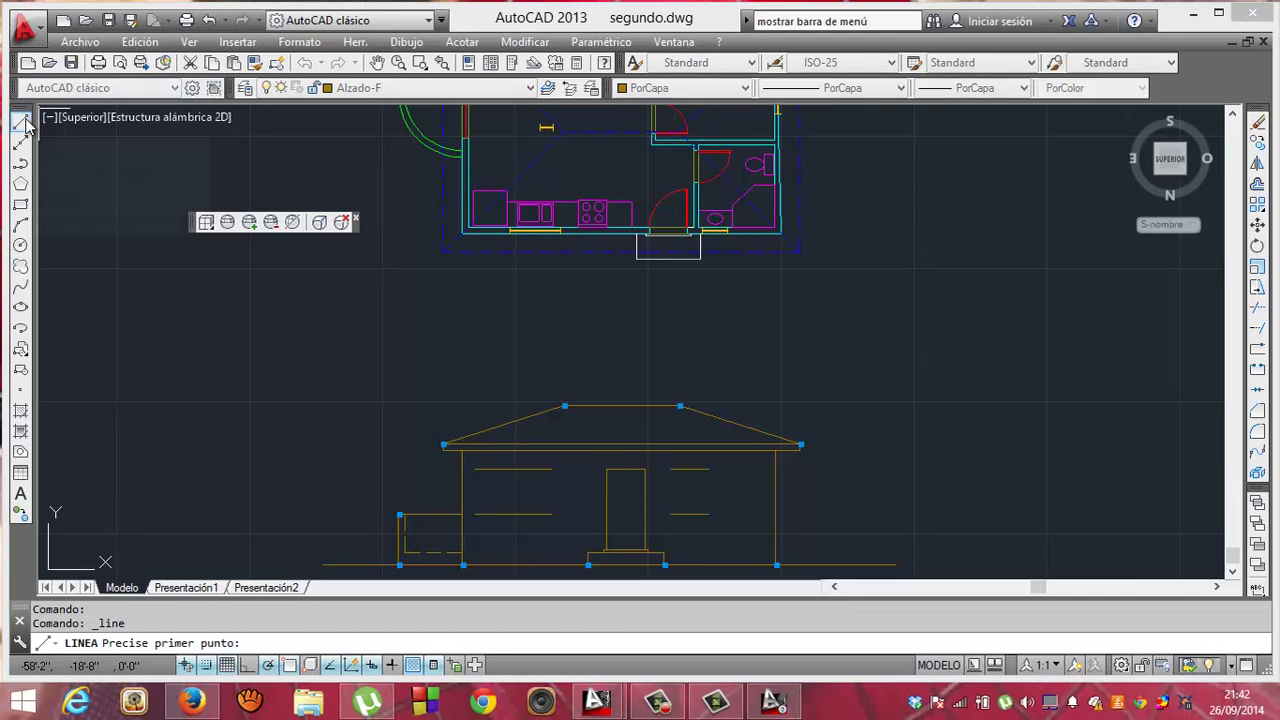
# - Draw two vertical lines from the kitchen window's edges in the plan down to the elevation ground line
pyautogui.click(511, 247)
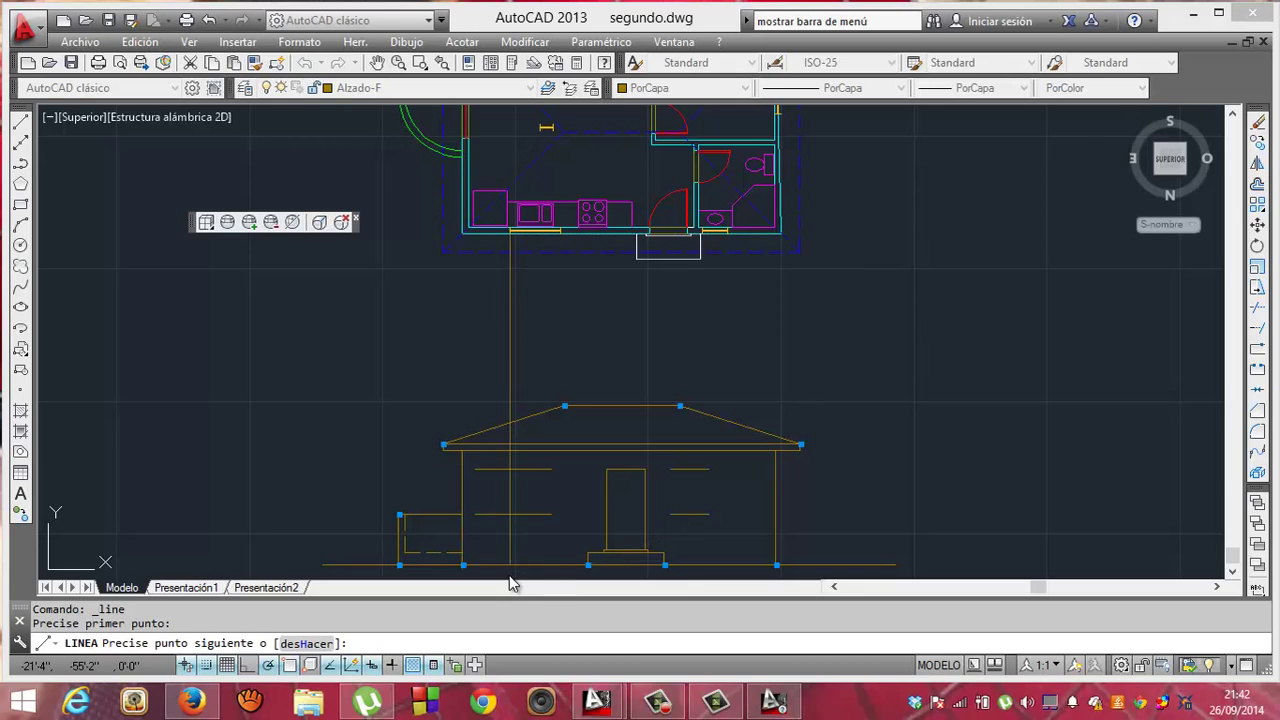
pyautogui.click(509, 578)
pyautogui.press('Return')
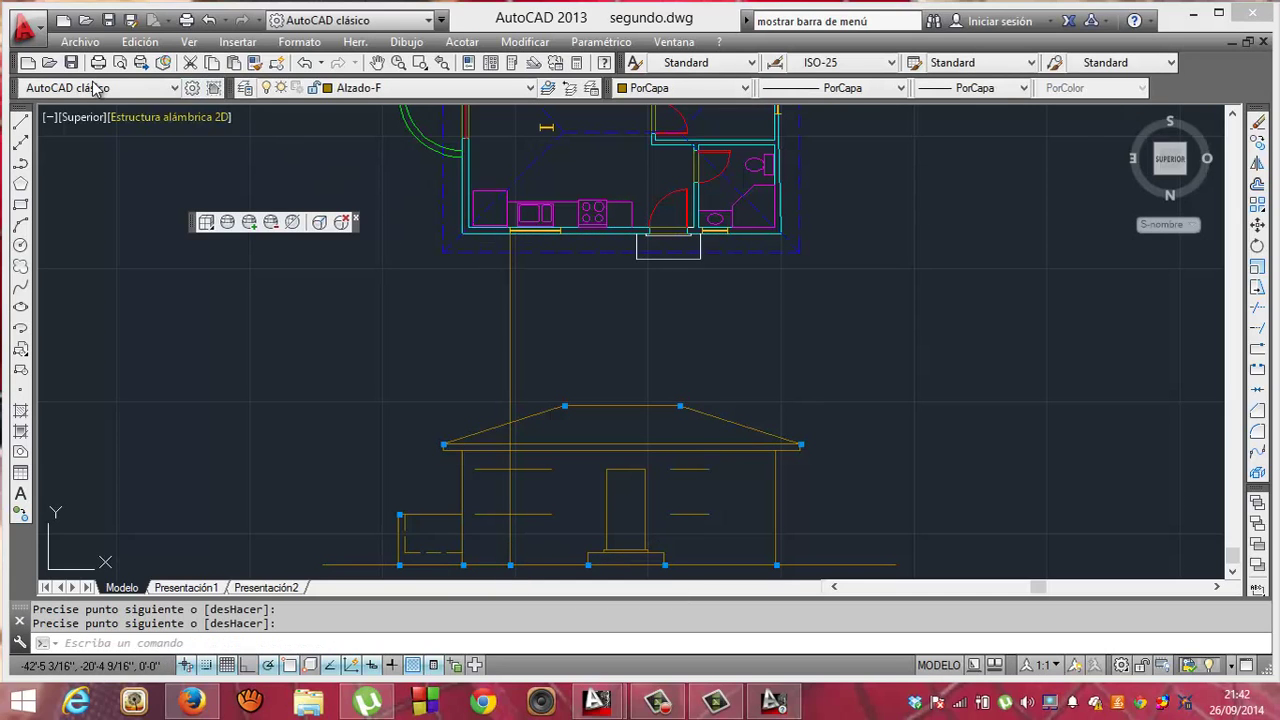
pyautogui.click(21, 122)
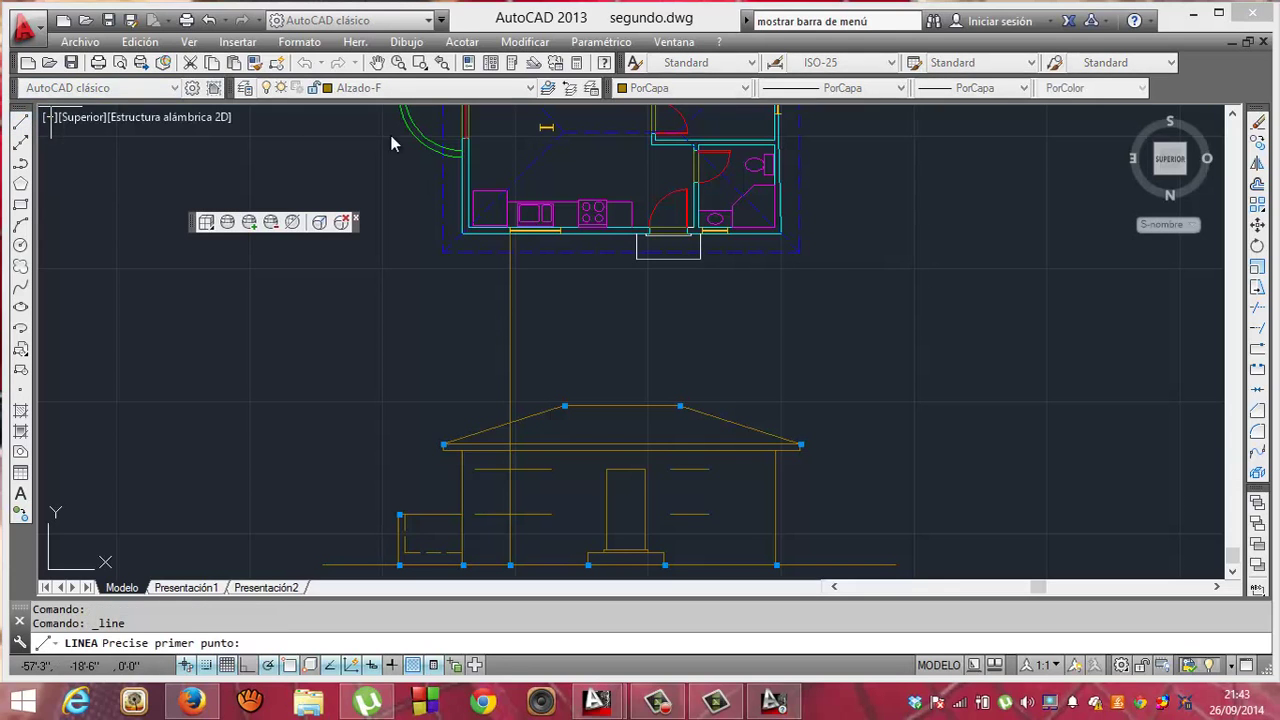
pyautogui.click(561, 240)
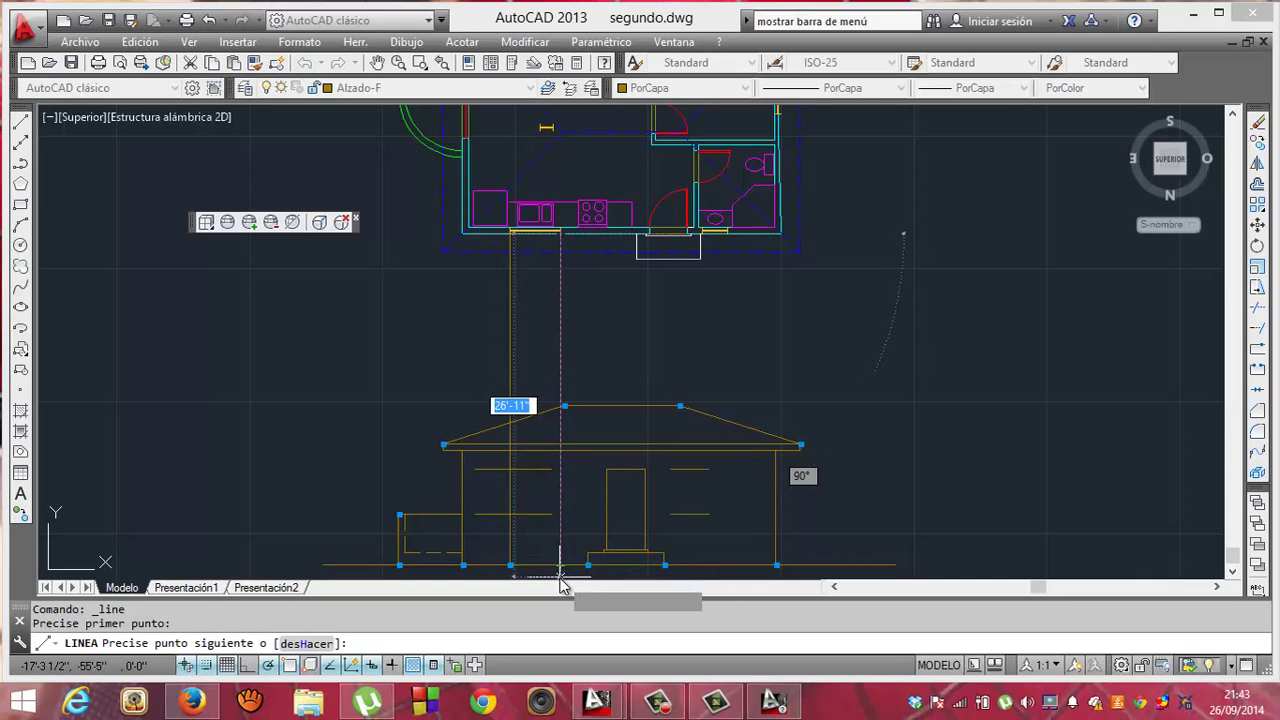
pyautogui.click(560, 578)
pyautogui.press('Return')
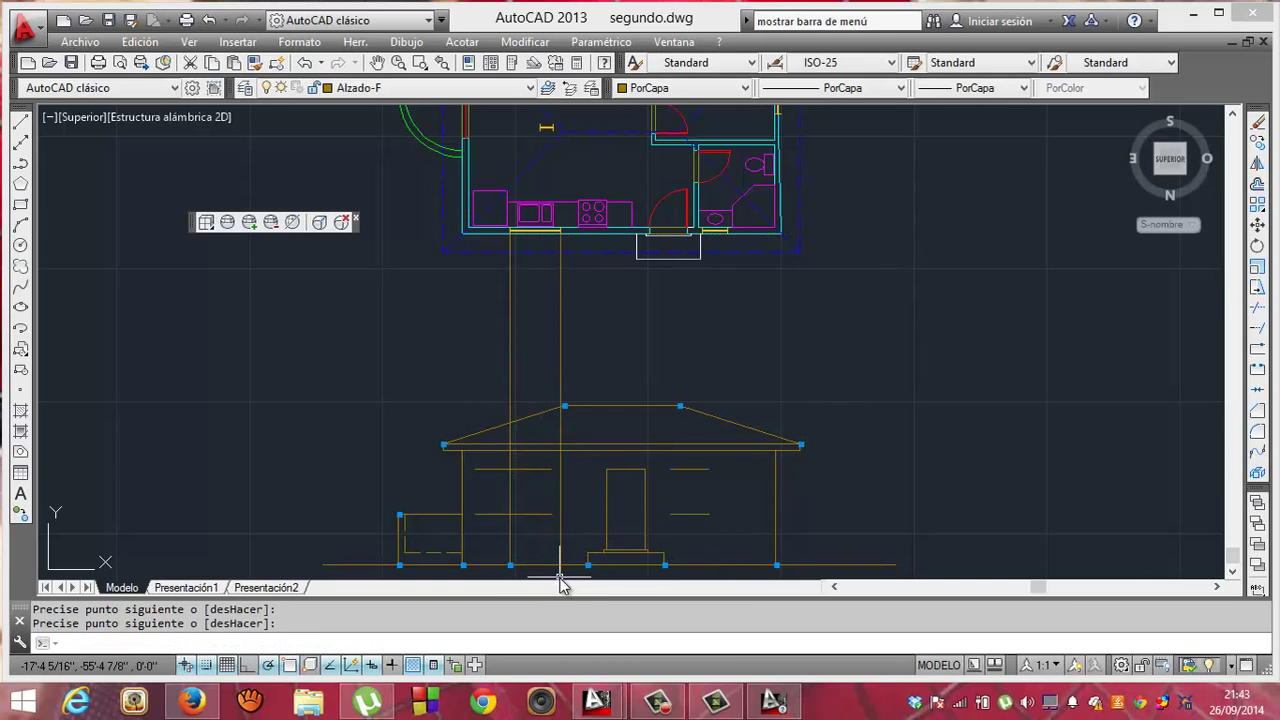
pyautogui.click(22, 121)
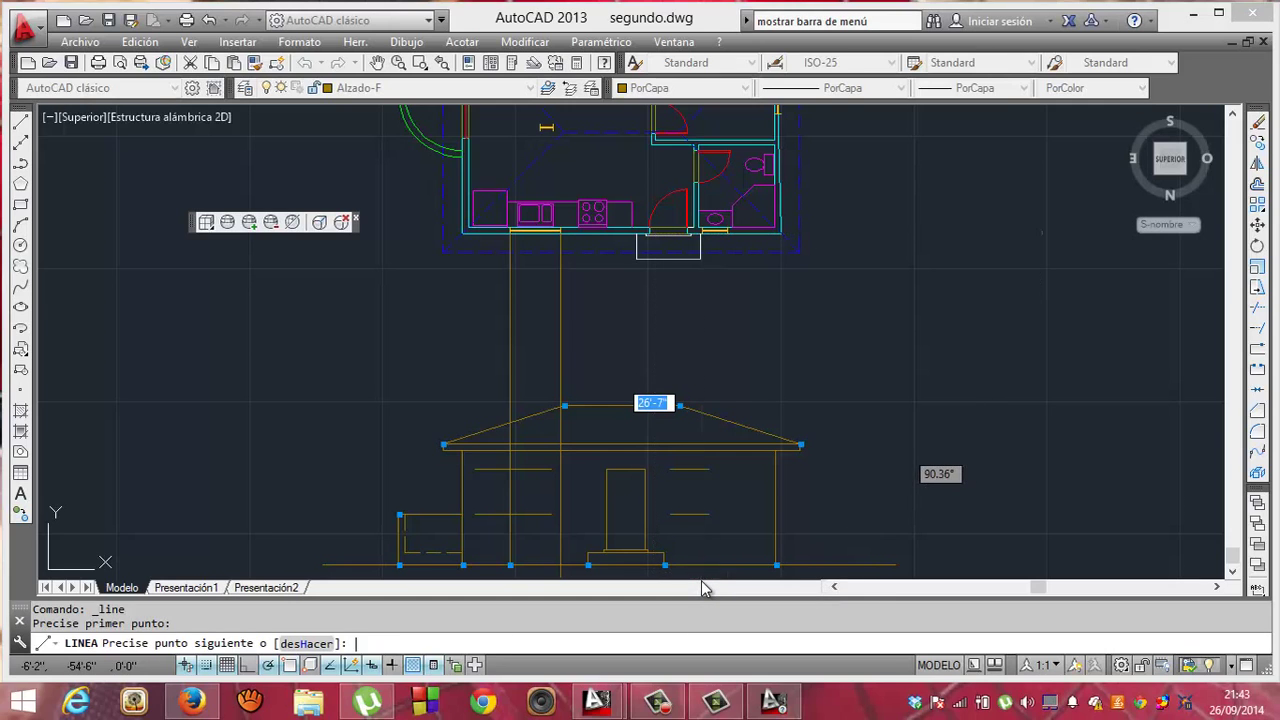
pyautogui.press('Return')
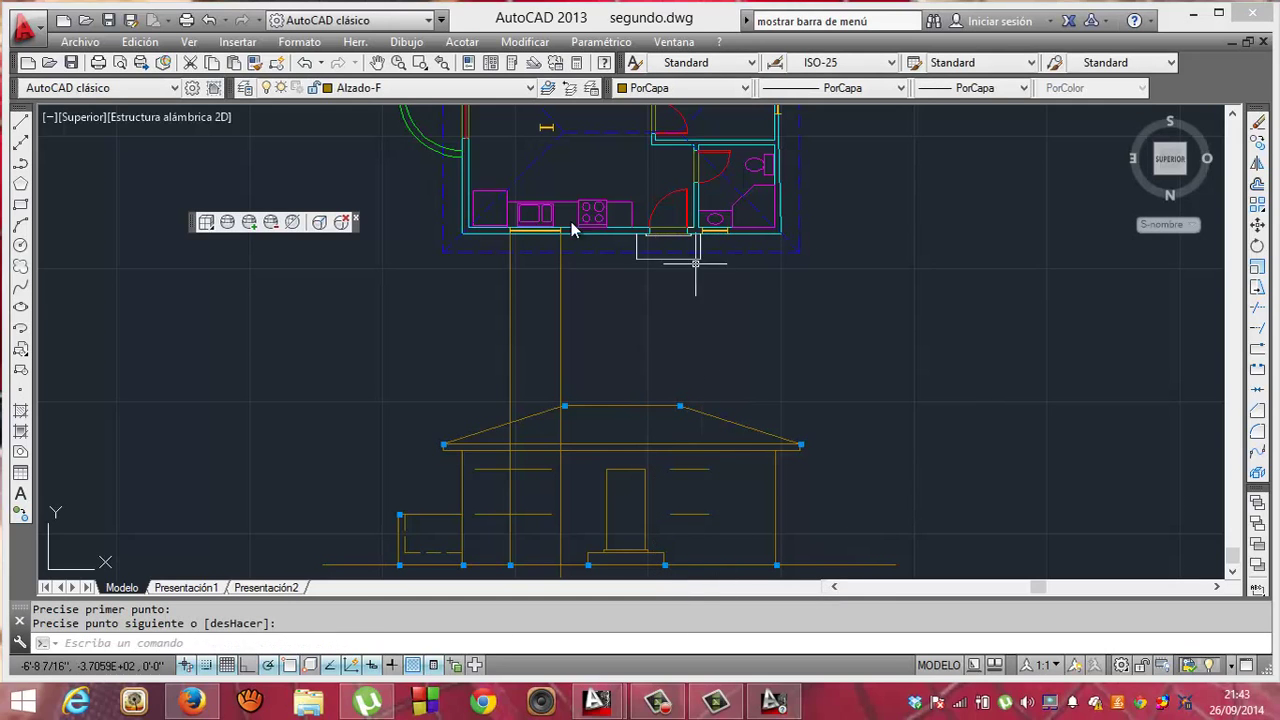
# - Drop vertical lines from the plan's door edge and bathroom window edge to the elevation ground line
pyautogui.click(22, 123)
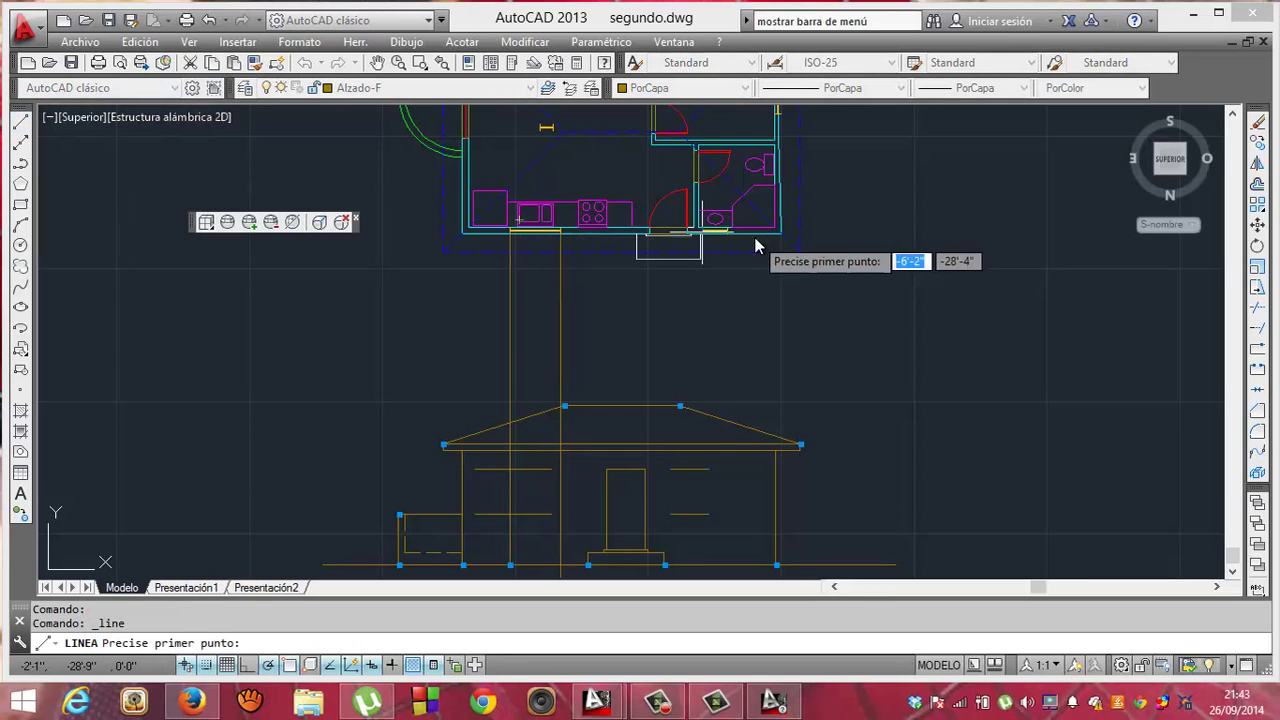
pyautogui.click(700, 237)
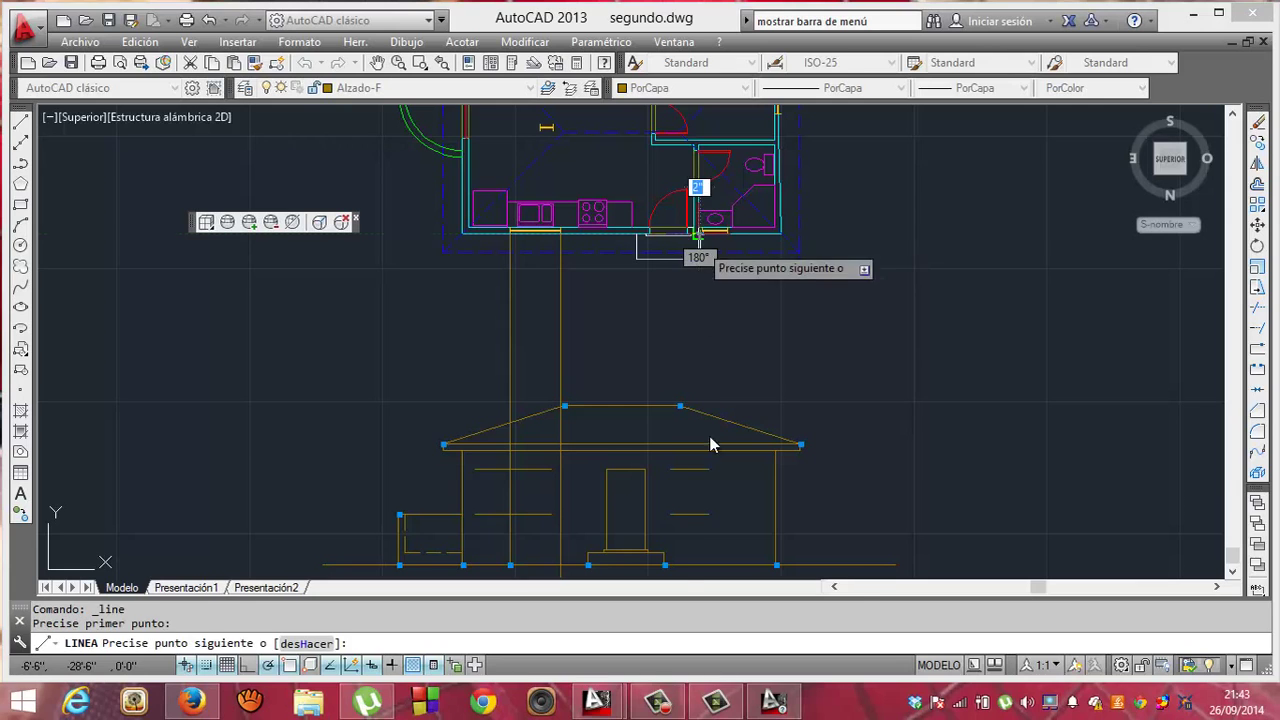
pyautogui.click(698, 577)
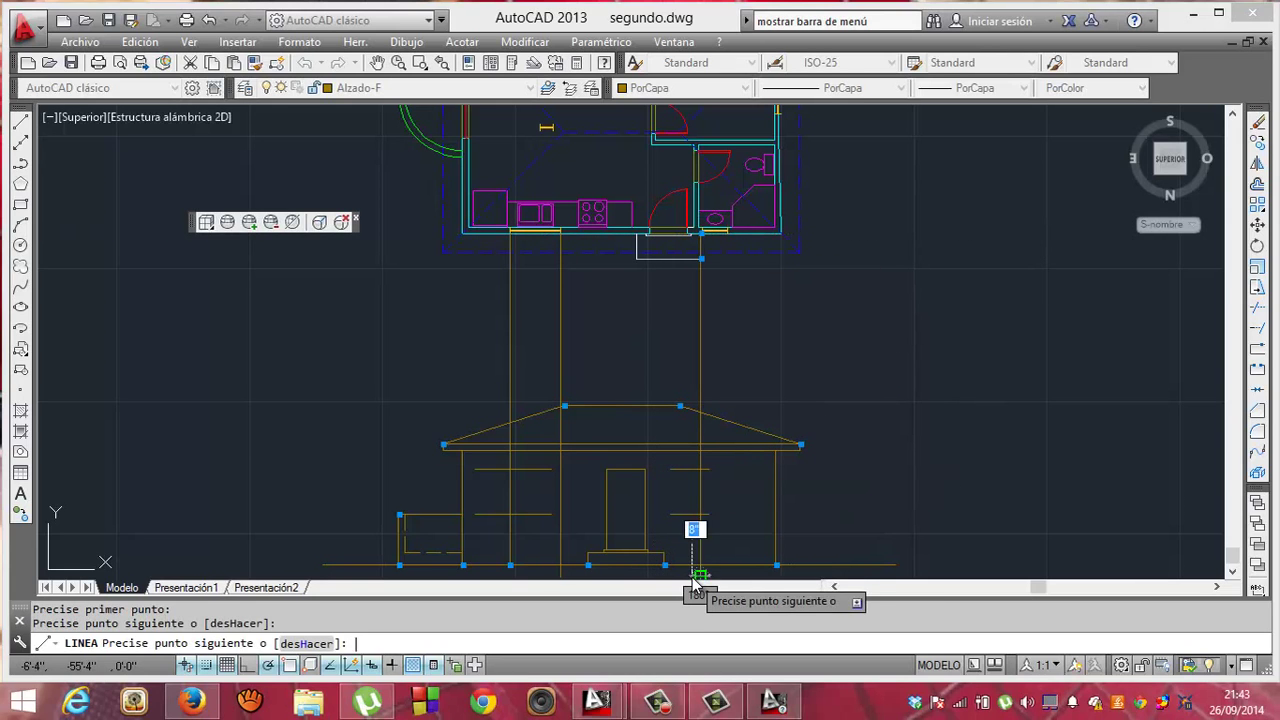
pyautogui.press('Return')
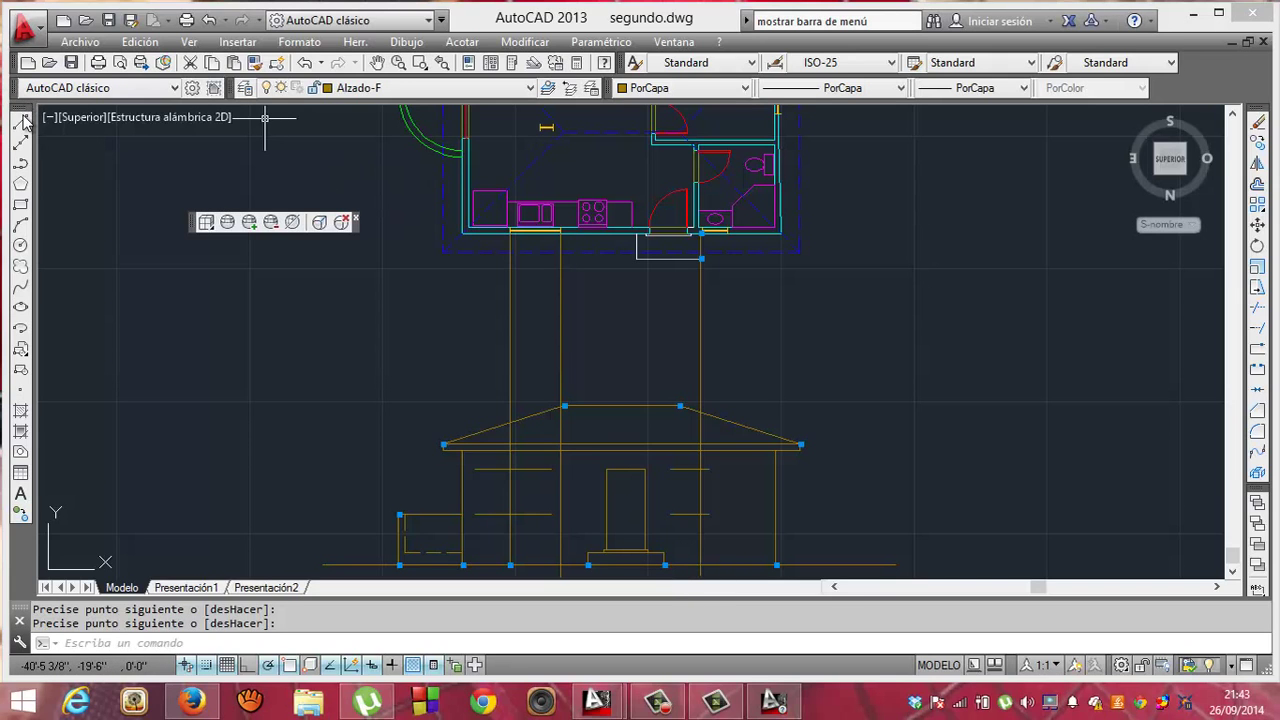
pyautogui.click(21, 121)
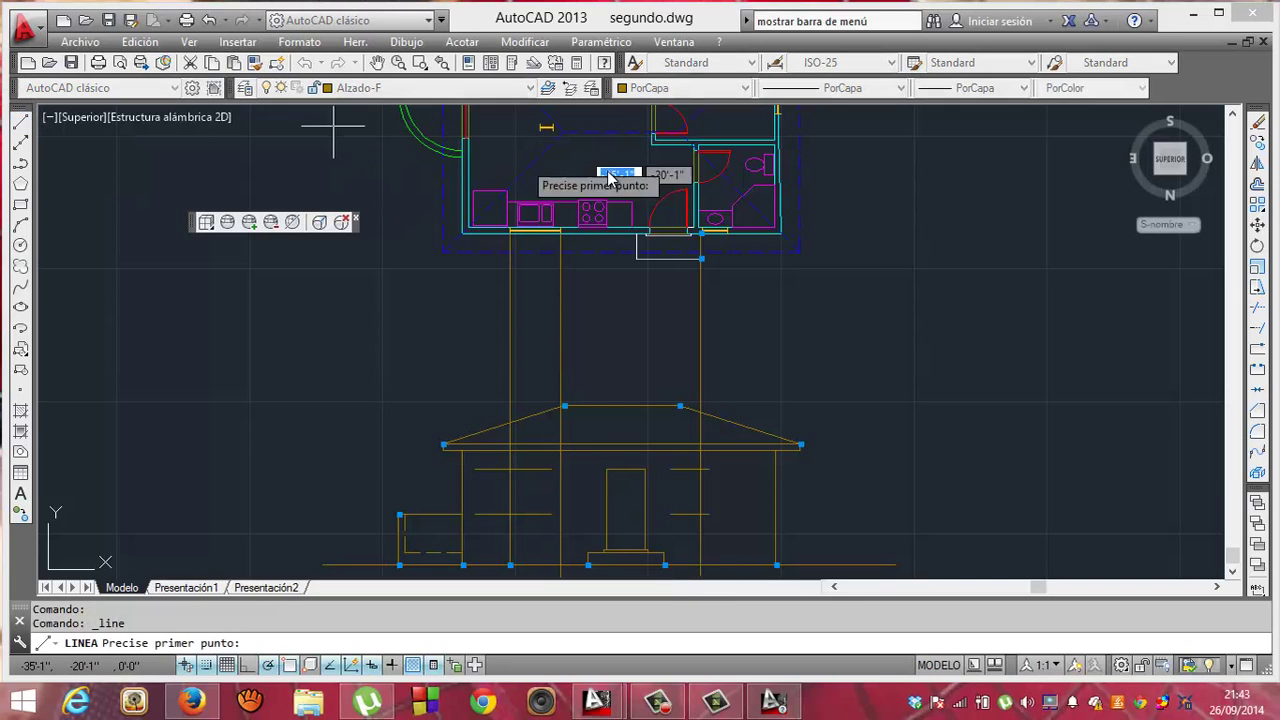
pyautogui.click(727, 238)
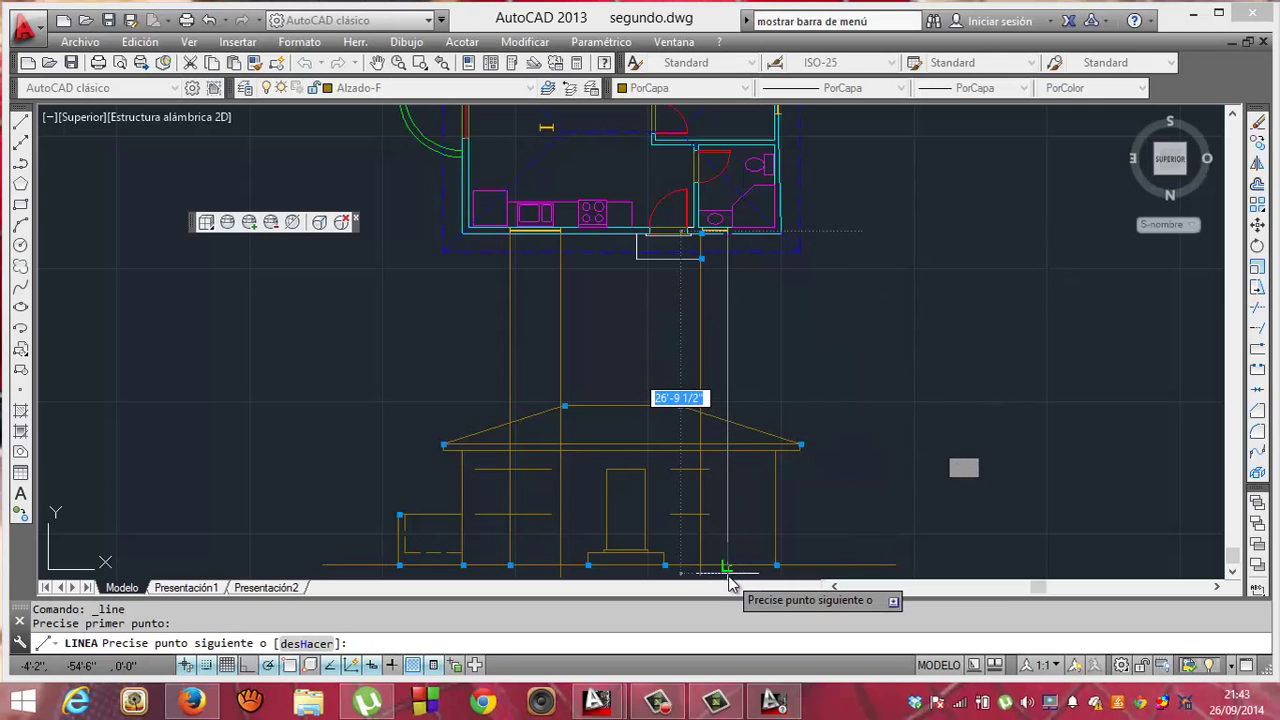
pyautogui.click(728, 577)
pyautogui.click(728, 577)
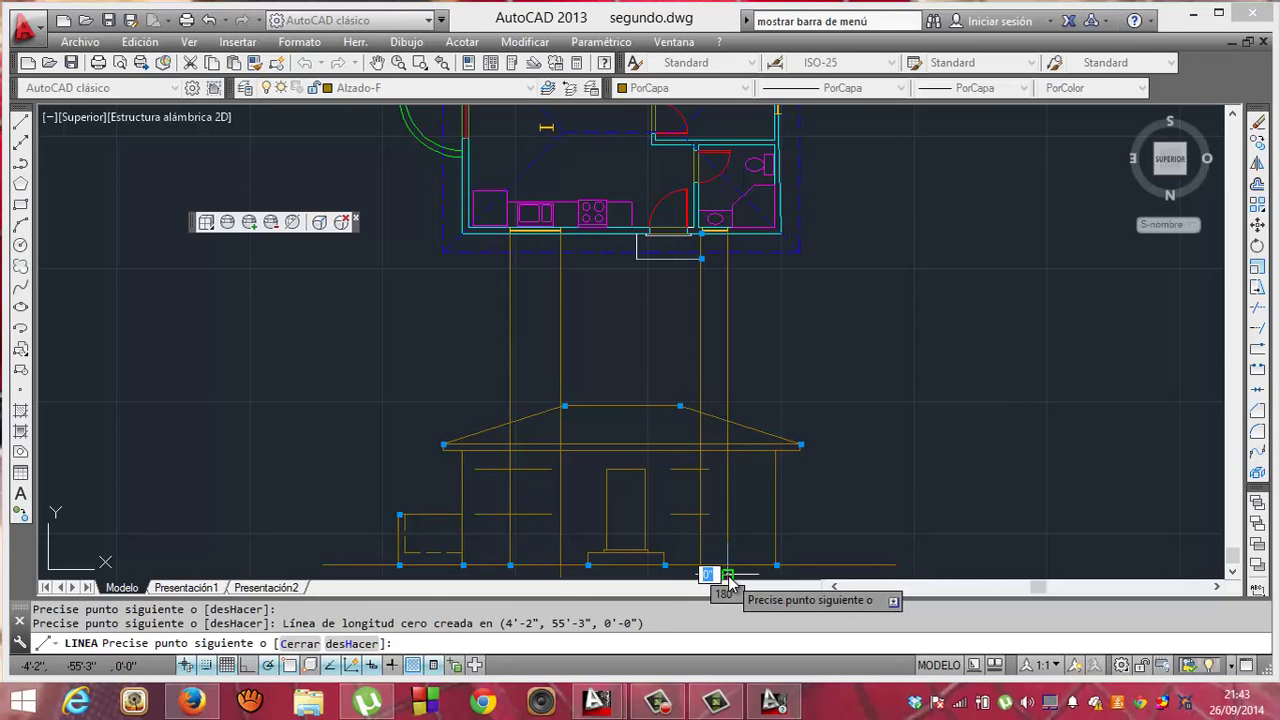
pyautogui.press('Return')
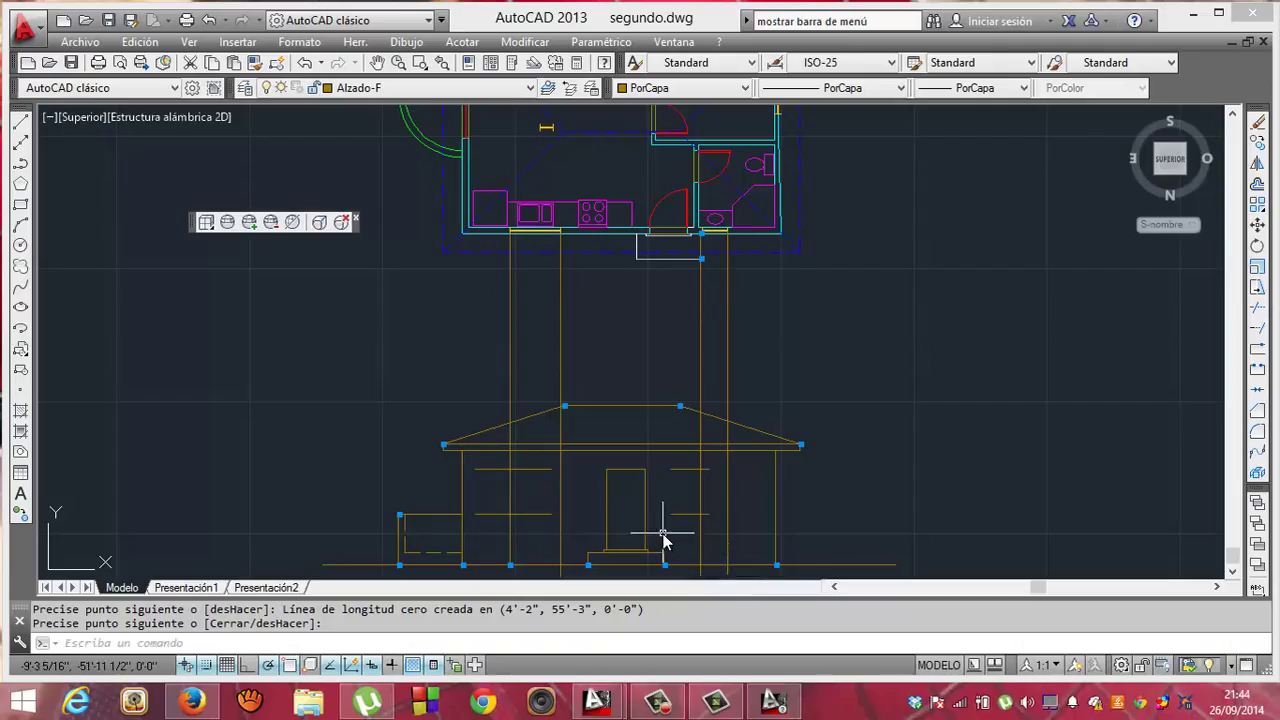
pyautogui.press('Escape')
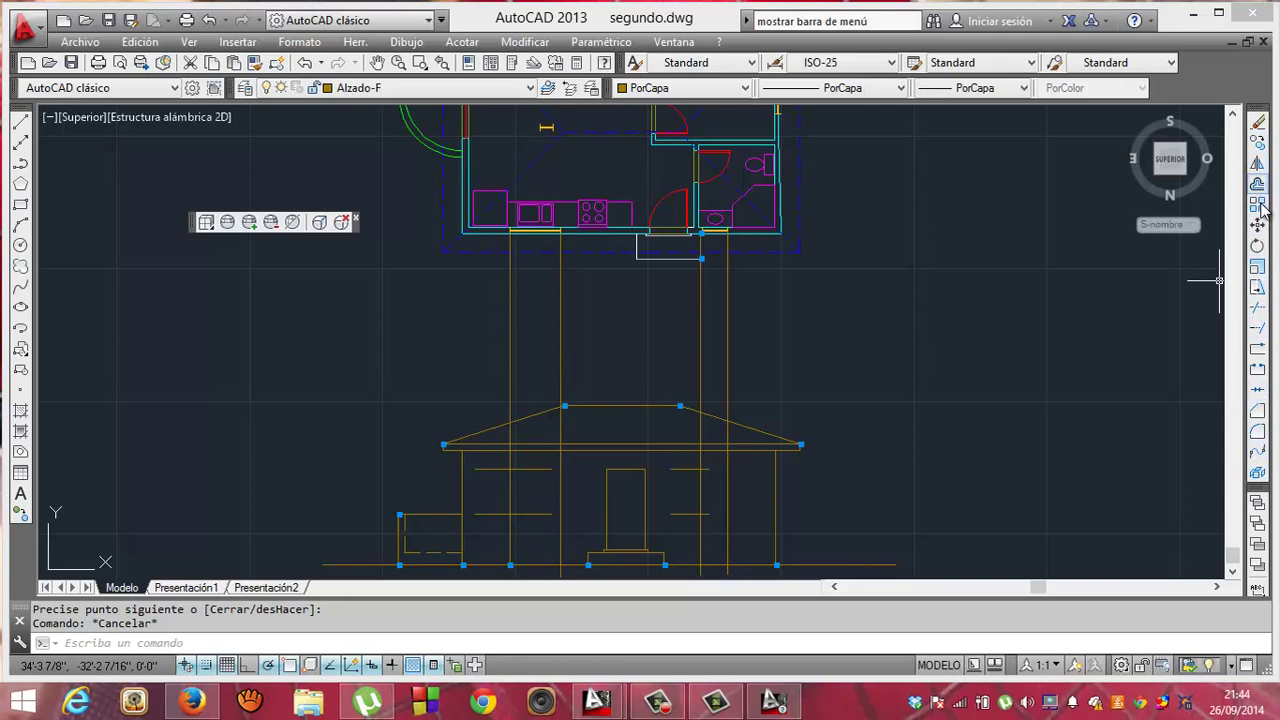
# - Extend the upper and lower short horizontal lines to the left projection line
pyautogui.click(1257, 331)
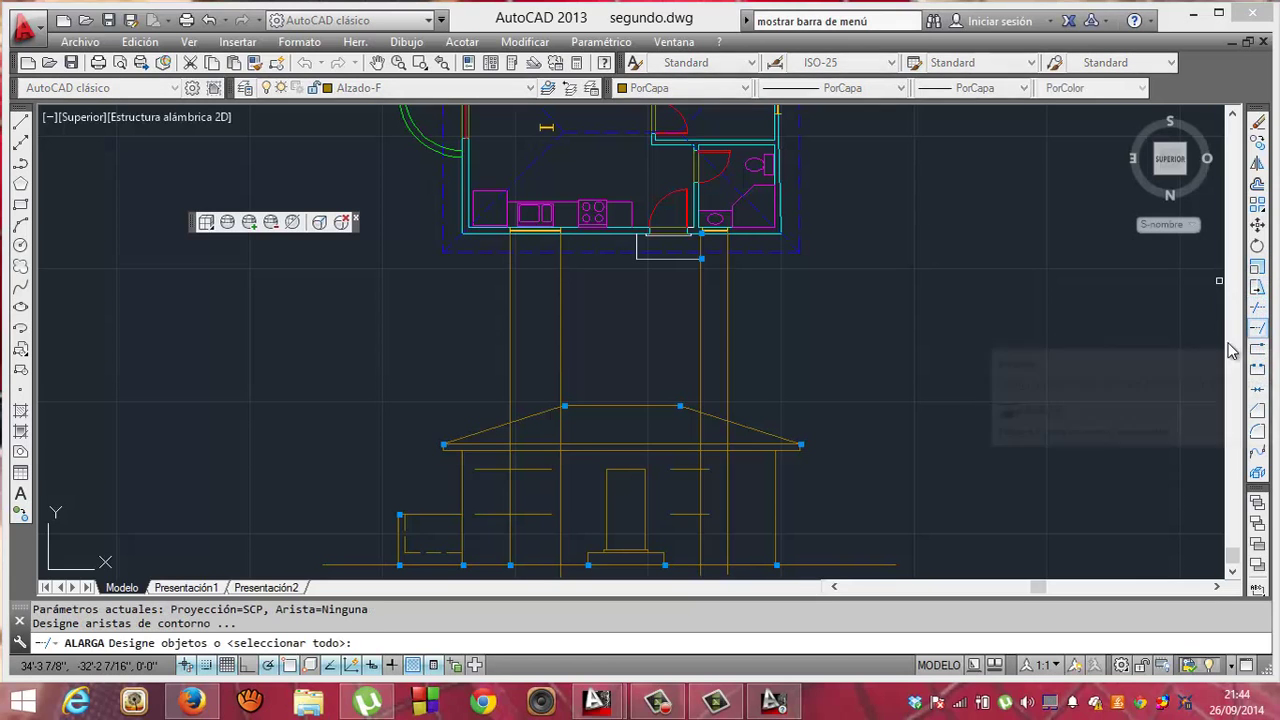
pyautogui.click(559, 493)
pyautogui.press('Return')
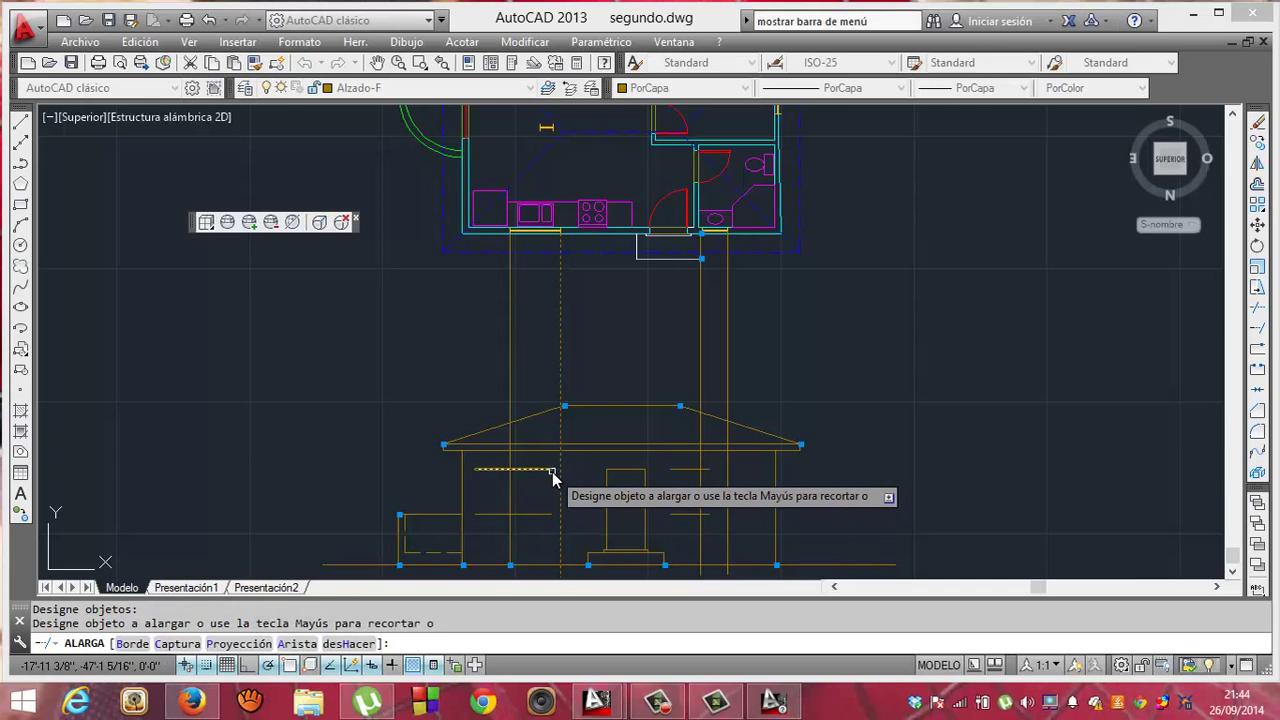
pyautogui.click(550, 469)
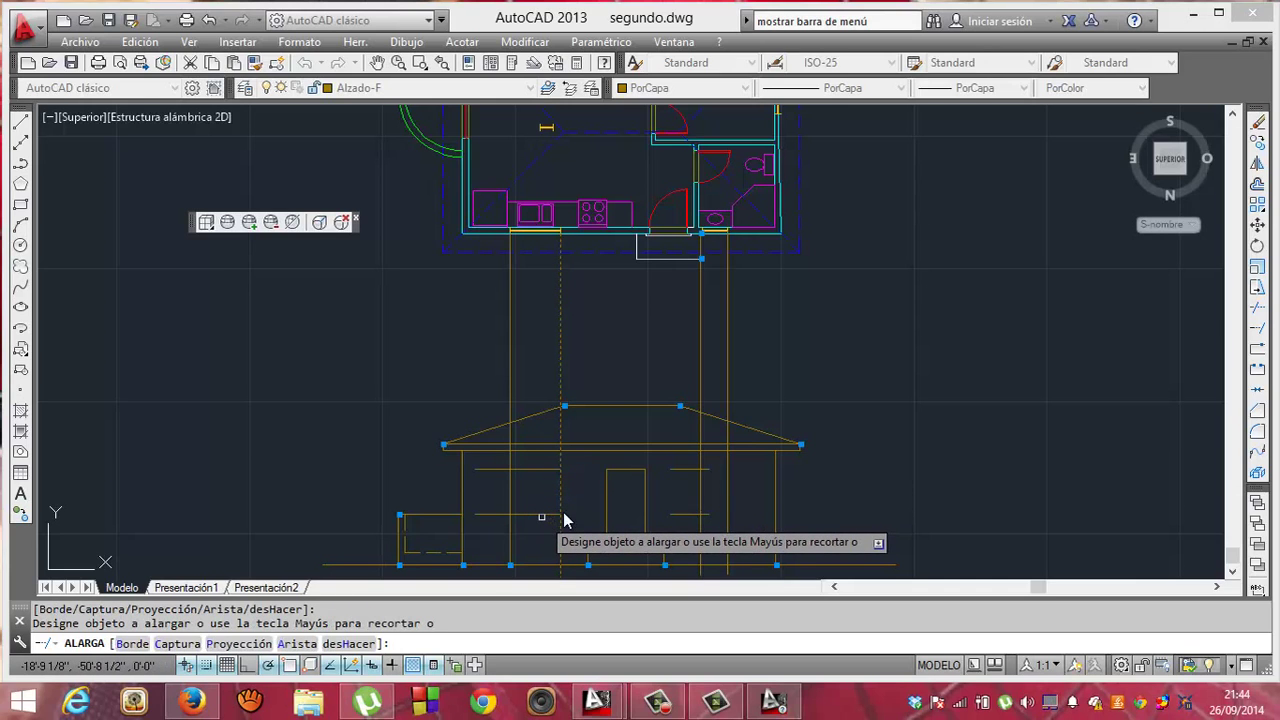
pyautogui.click(543, 516)
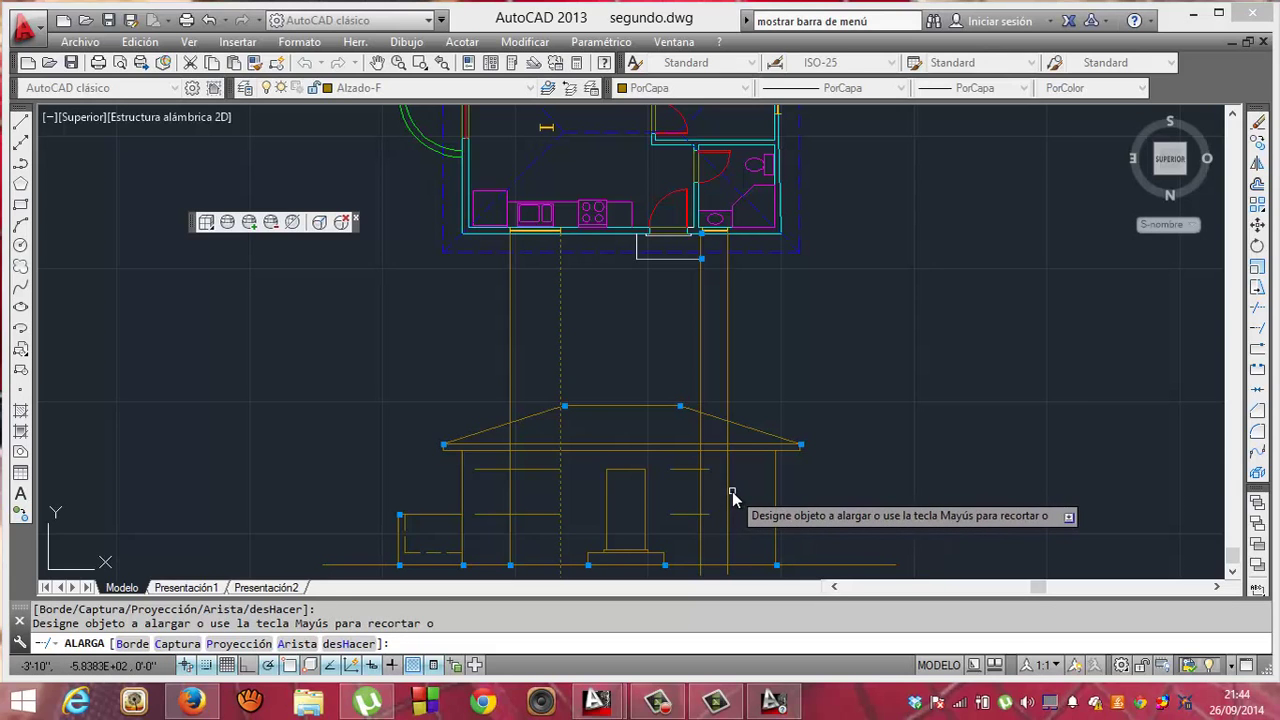
pyautogui.press('Escape')
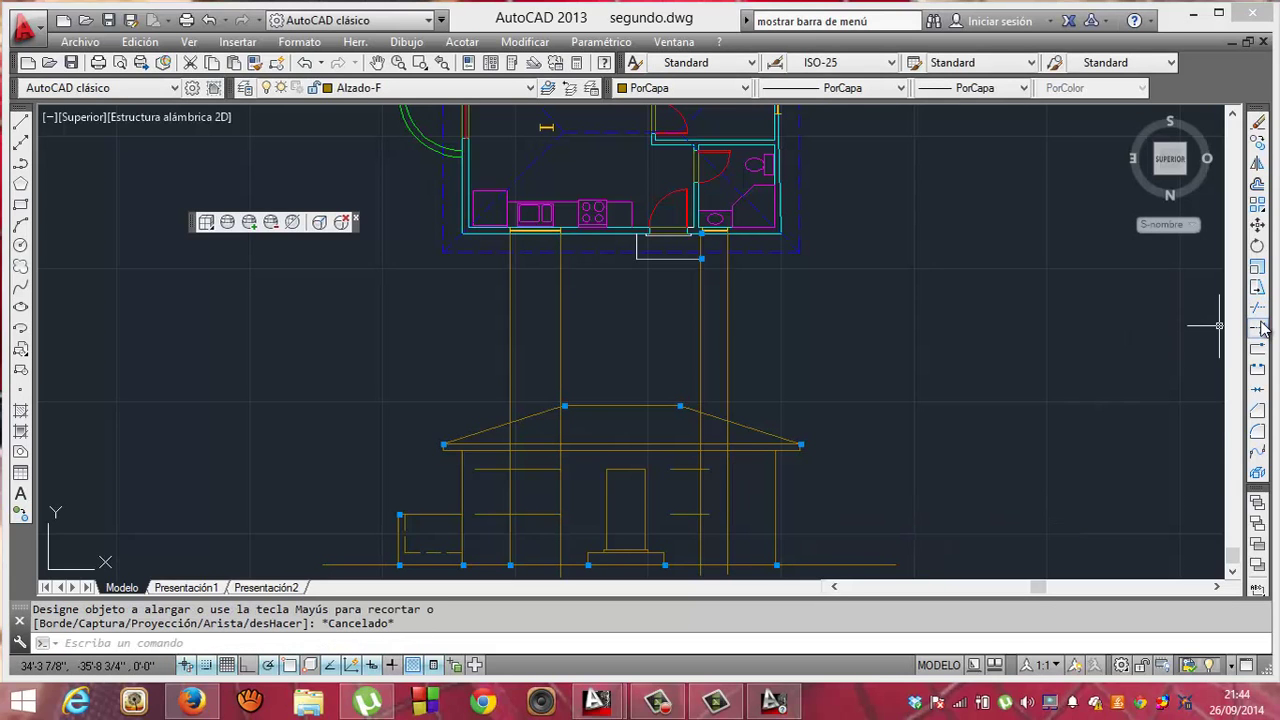
# - Extend the short horizontal line rightward to the right vertical projection line
pyautogui.click(1260, 328)
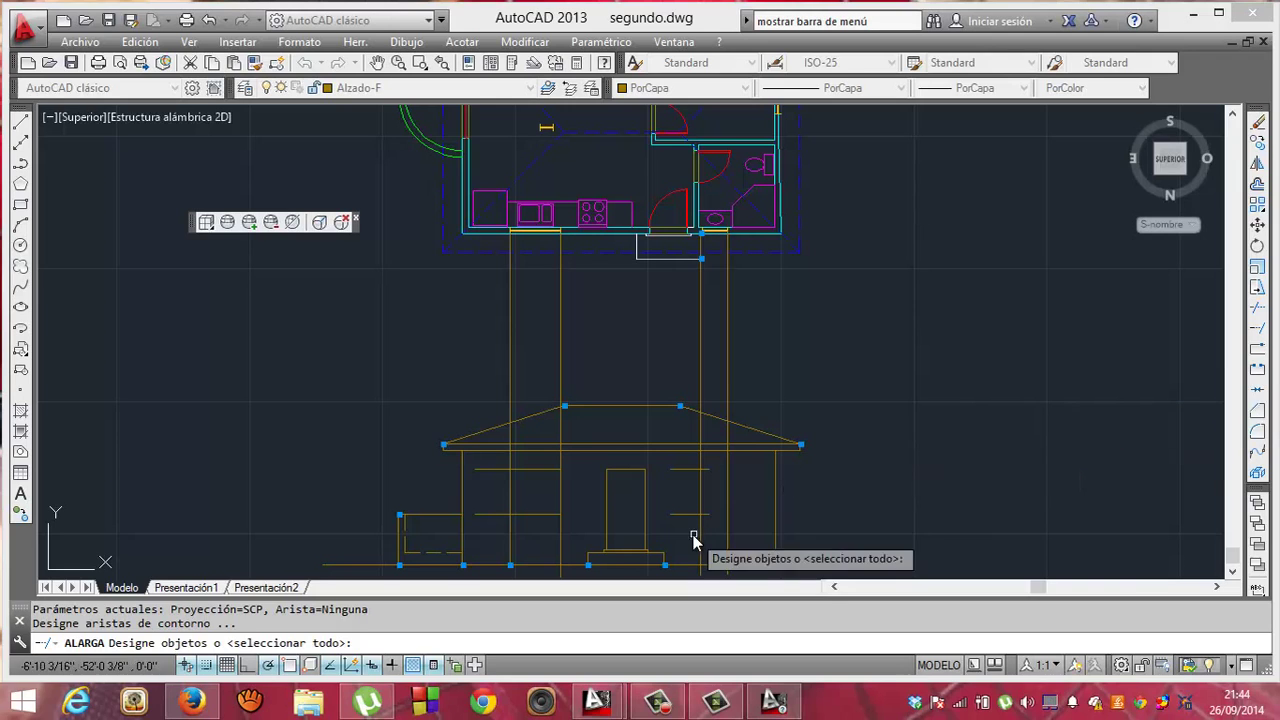
pyautogui.click(728, 497)
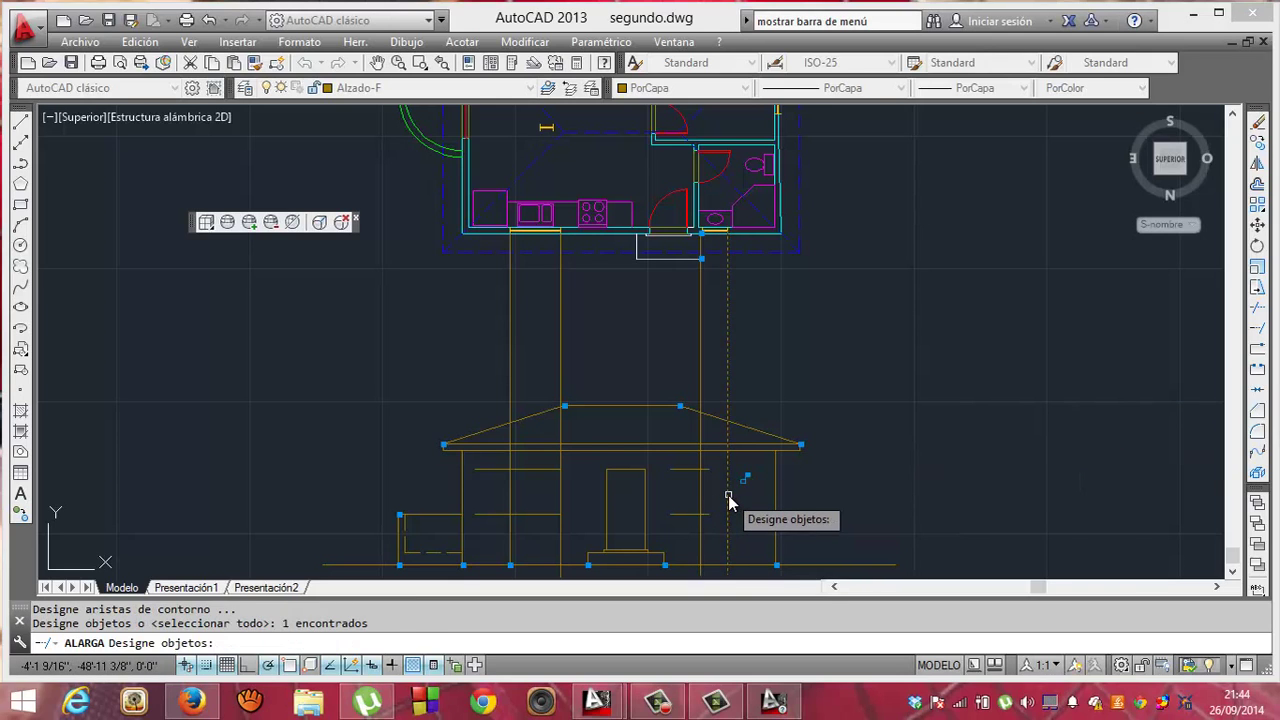
pyautogui.press('Return')
pyautogui.write('c')
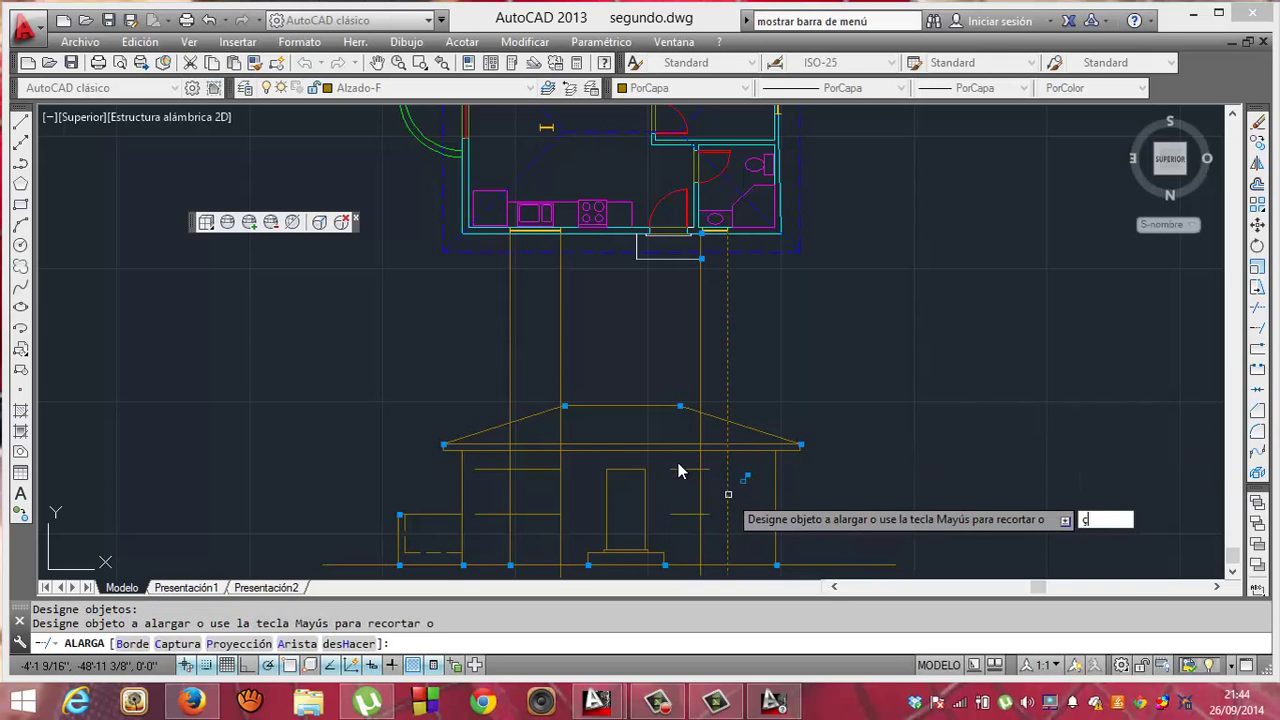
pyautogui.click(679, 469)
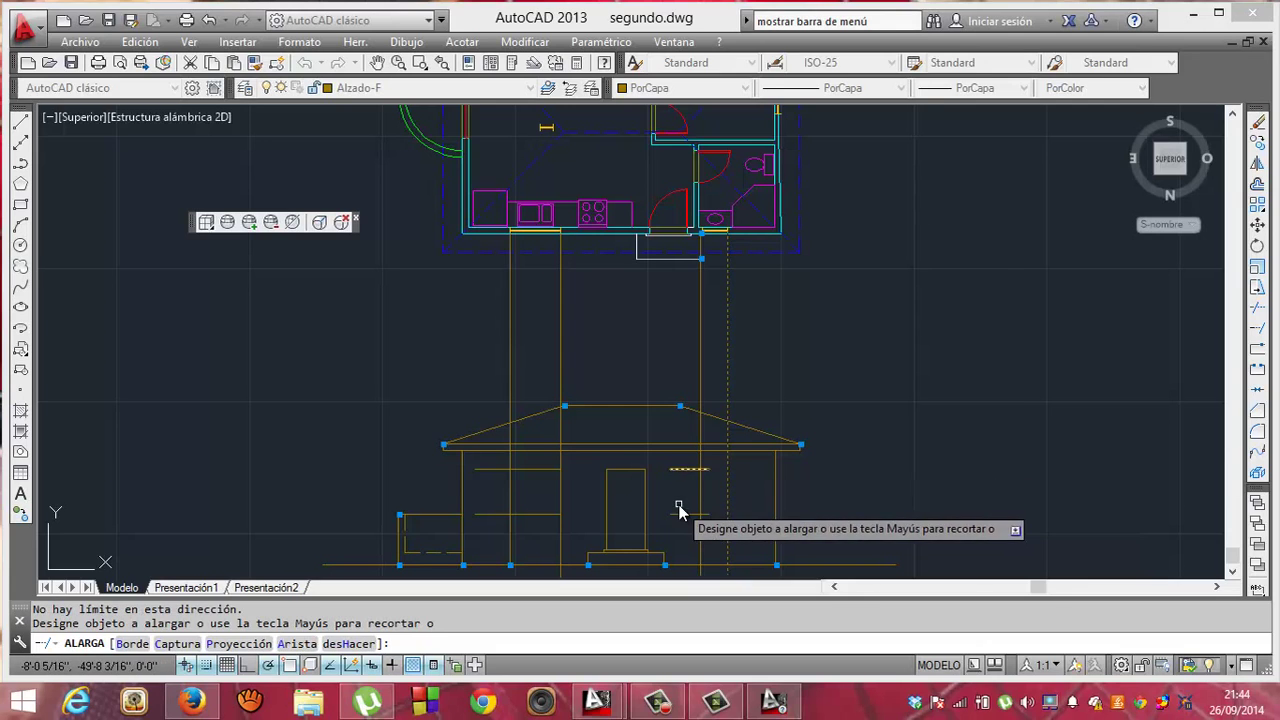
pyautogui.click(694, 475)
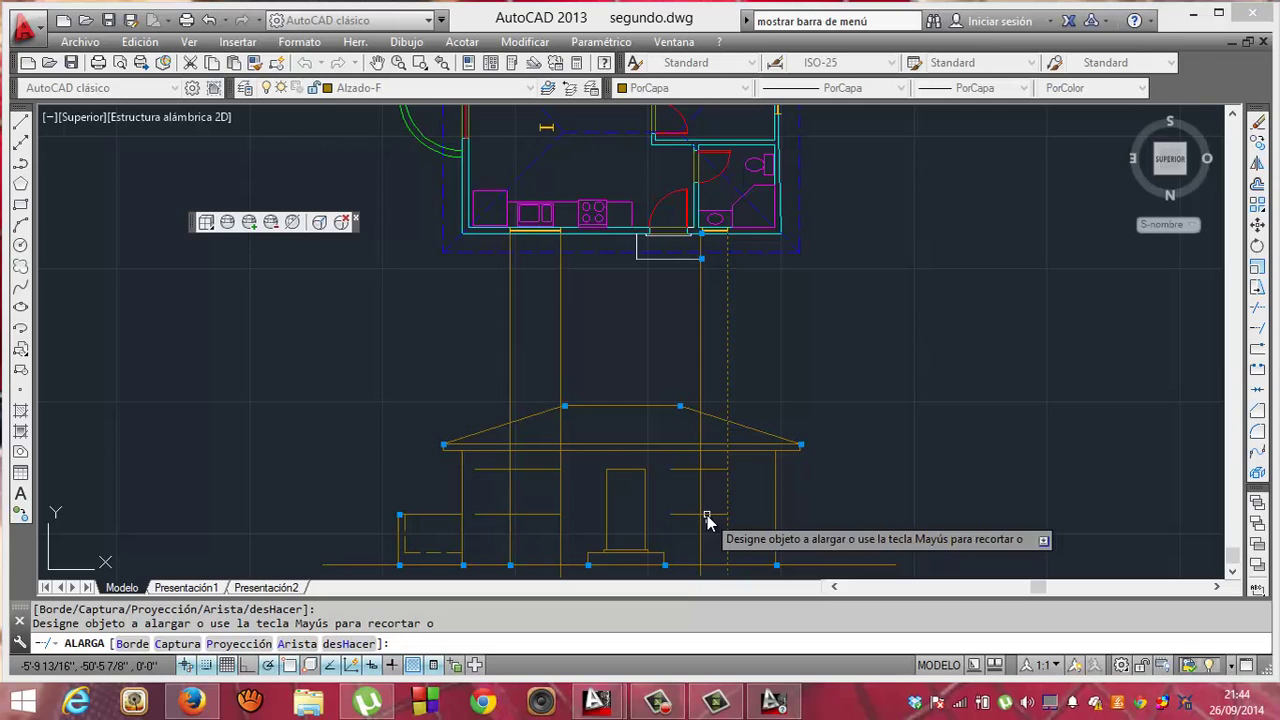
pyautogui.press('Escape')
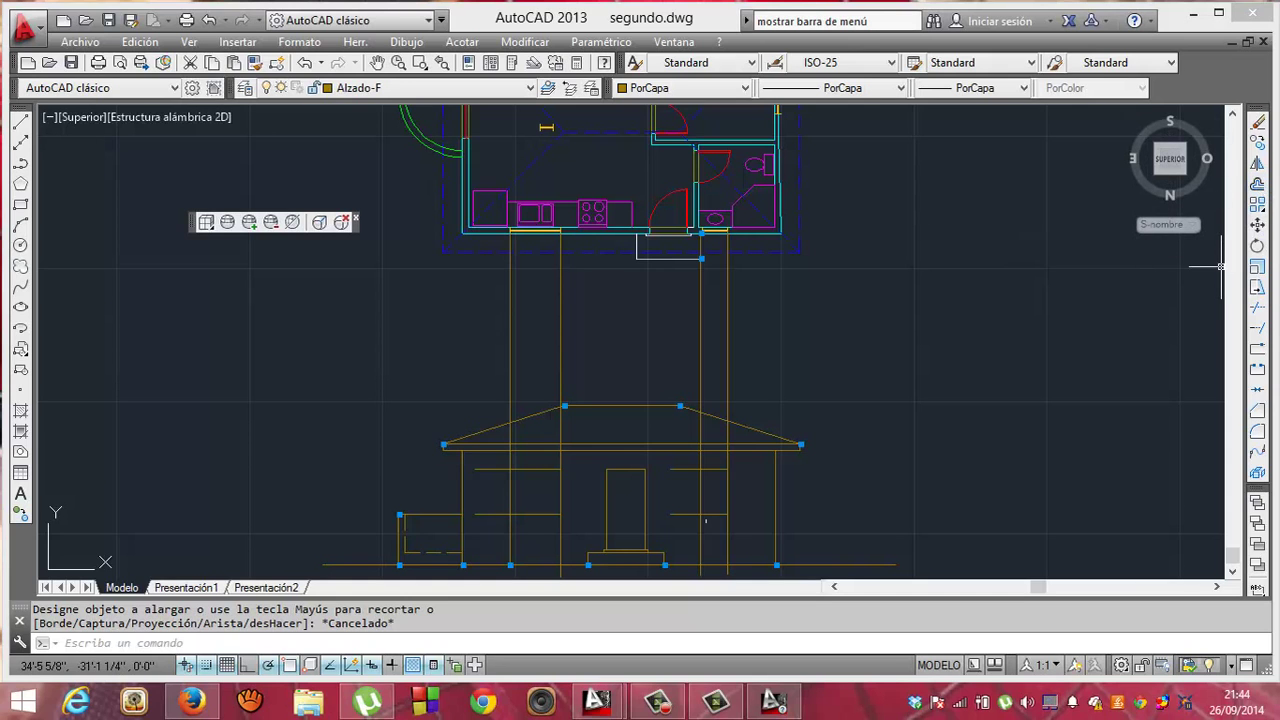
# - Trim the short horizontal segment back at the vertical projection line
pyautogui.click(1258, 312)
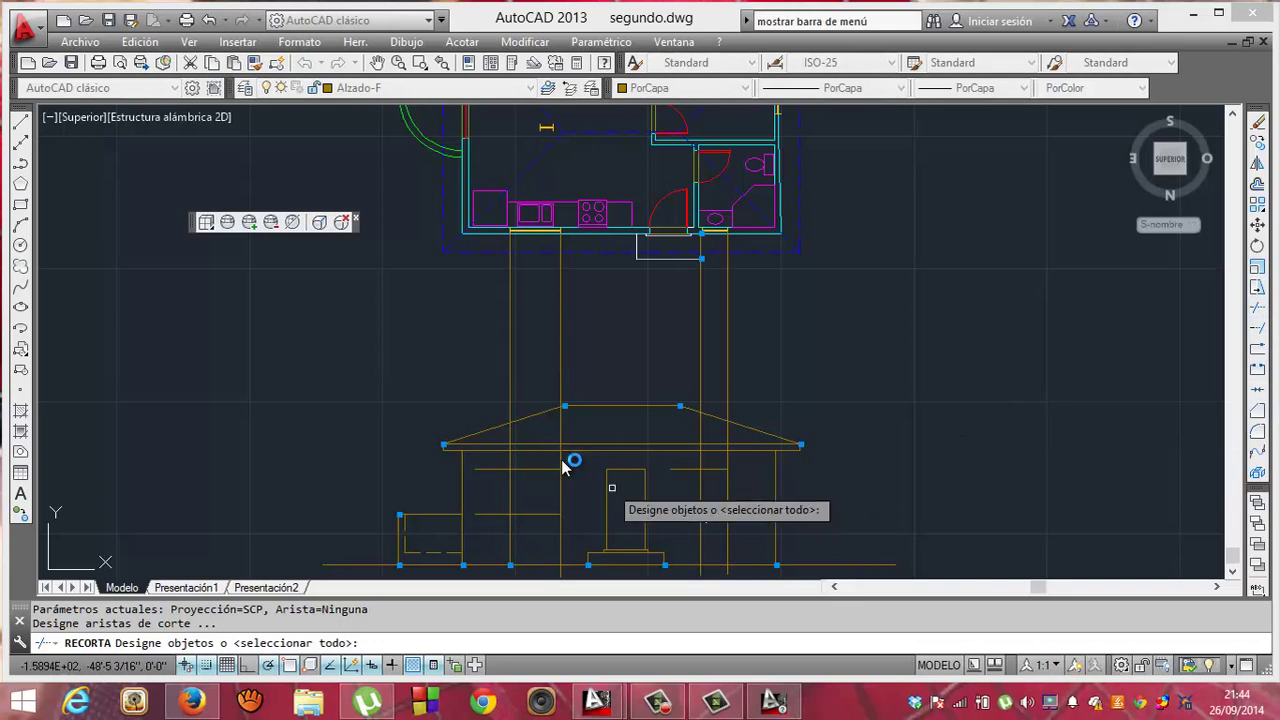
pyautogui.click(511, 466)
pyautogui.press('Return')
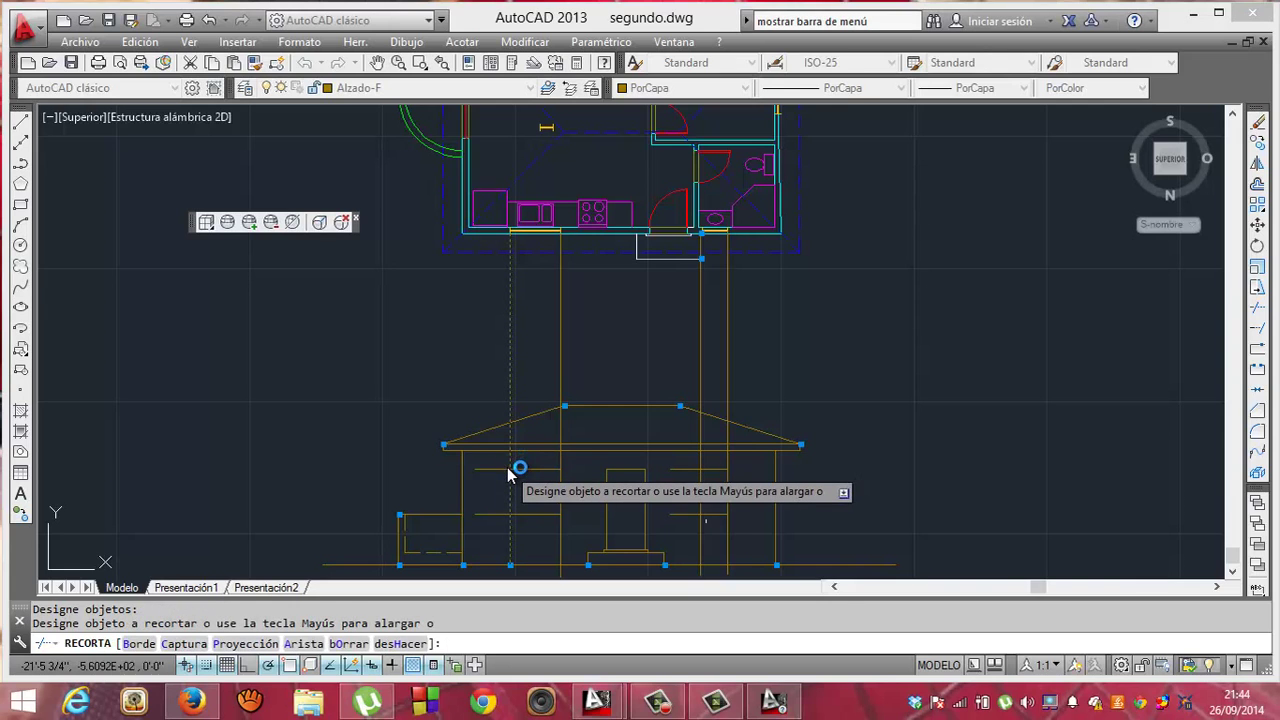
pyautogui.click(483, 516)
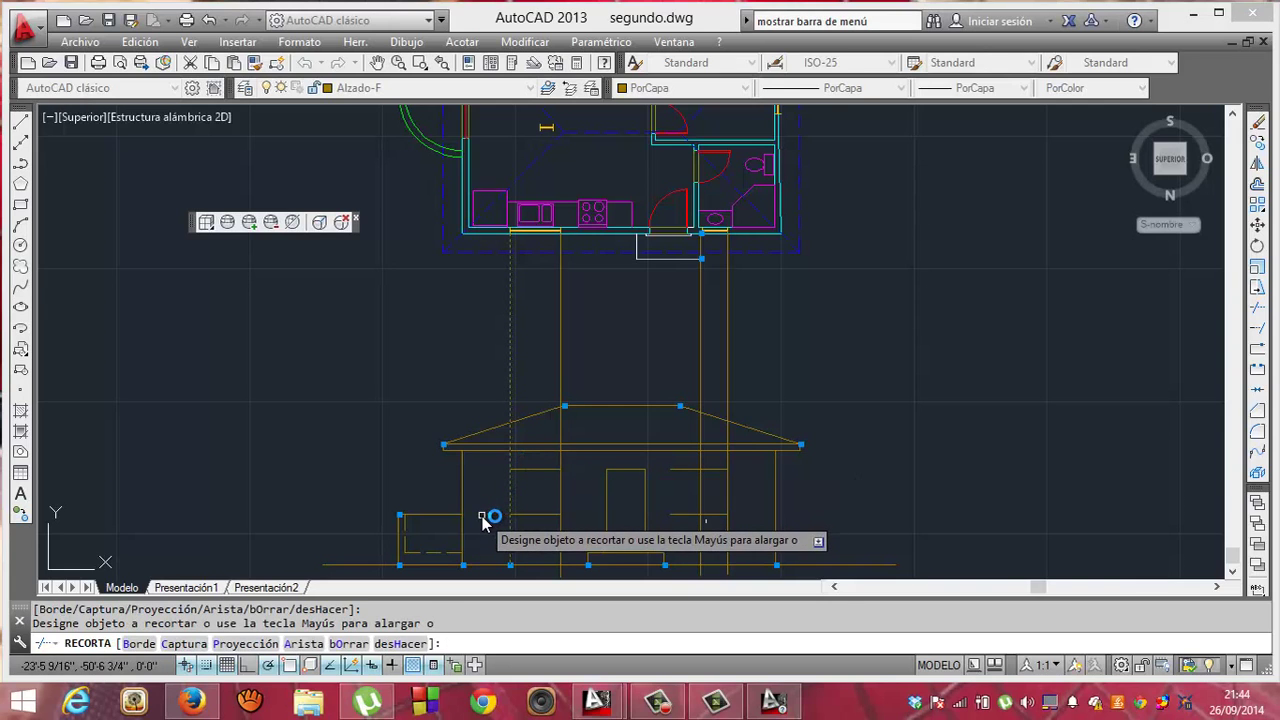
pyautogui.press('Return')
pyautogui.press('Return')
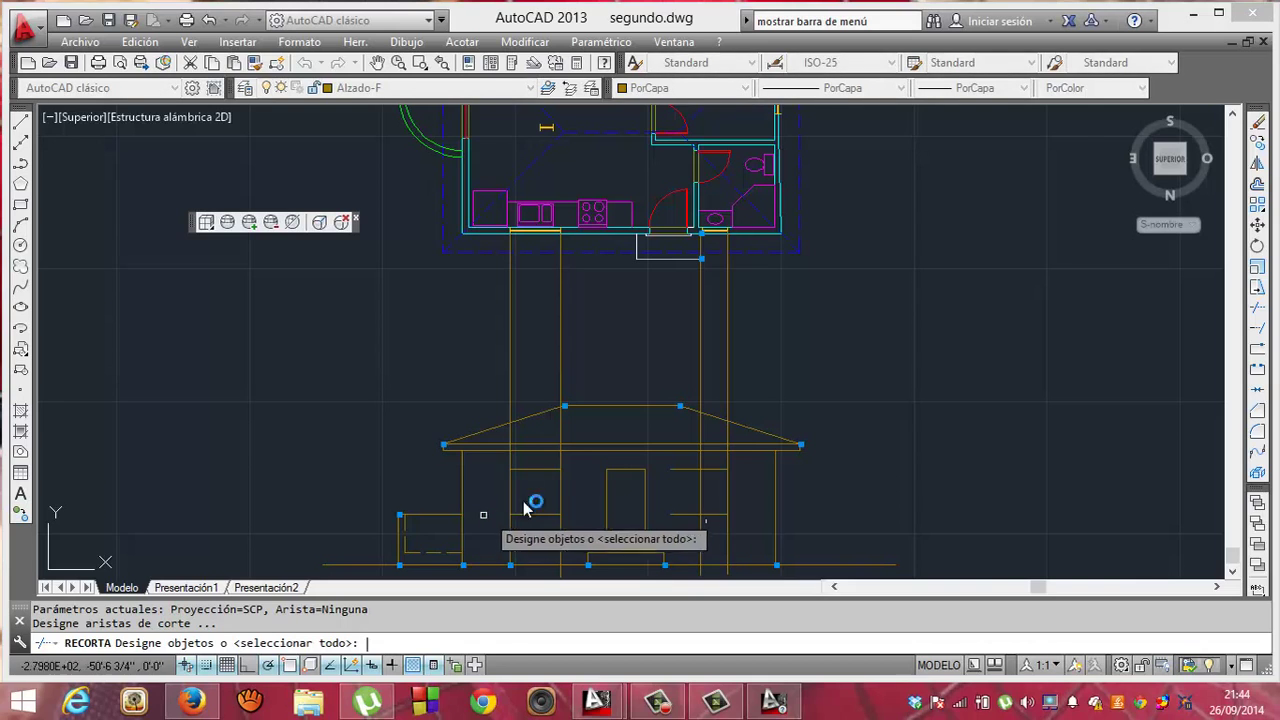
pyautogui.click(585, 462)
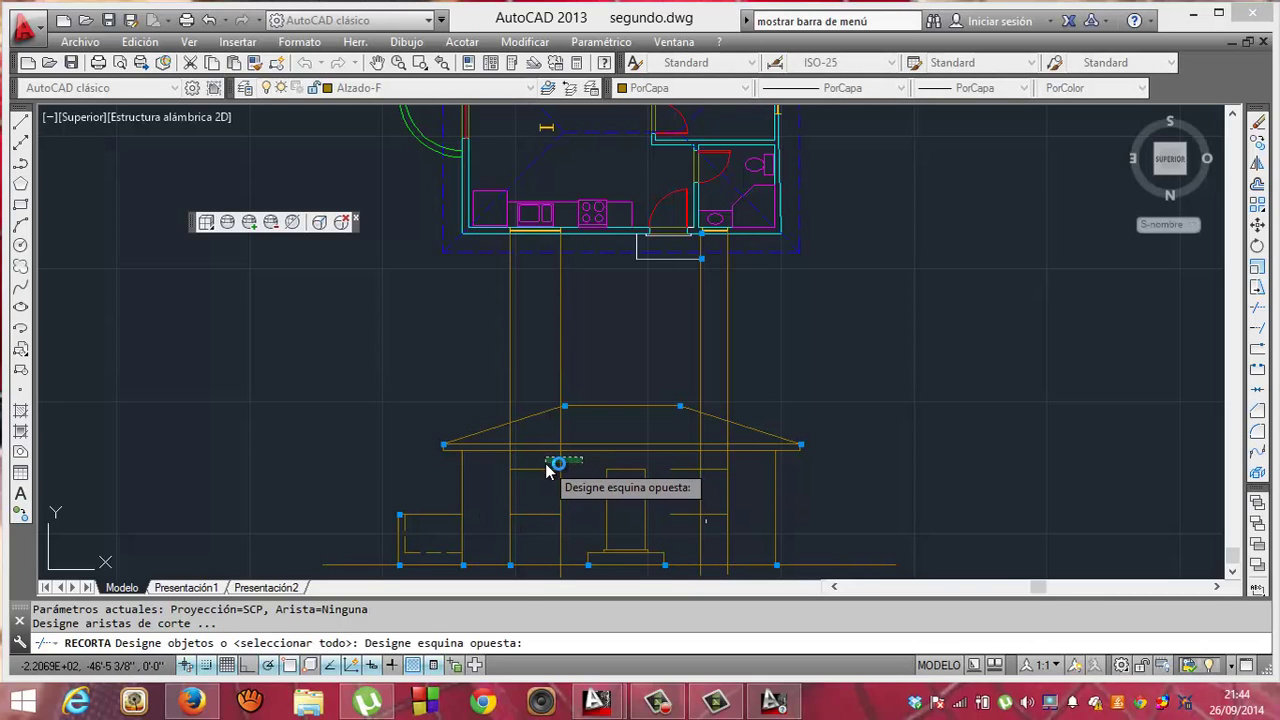
pyautogui.click(546, 472)
pyautogui.click(540, 471)
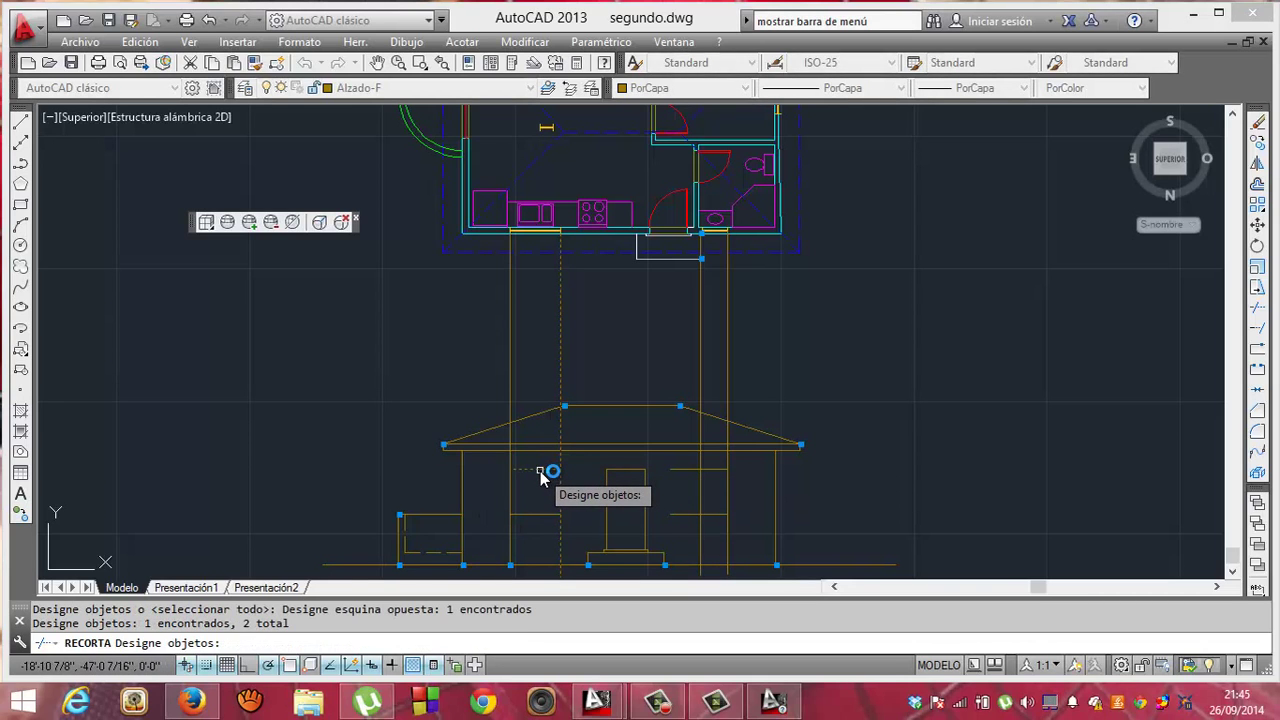
pyautogui.press('Escape')
pyautogui.press('Return')
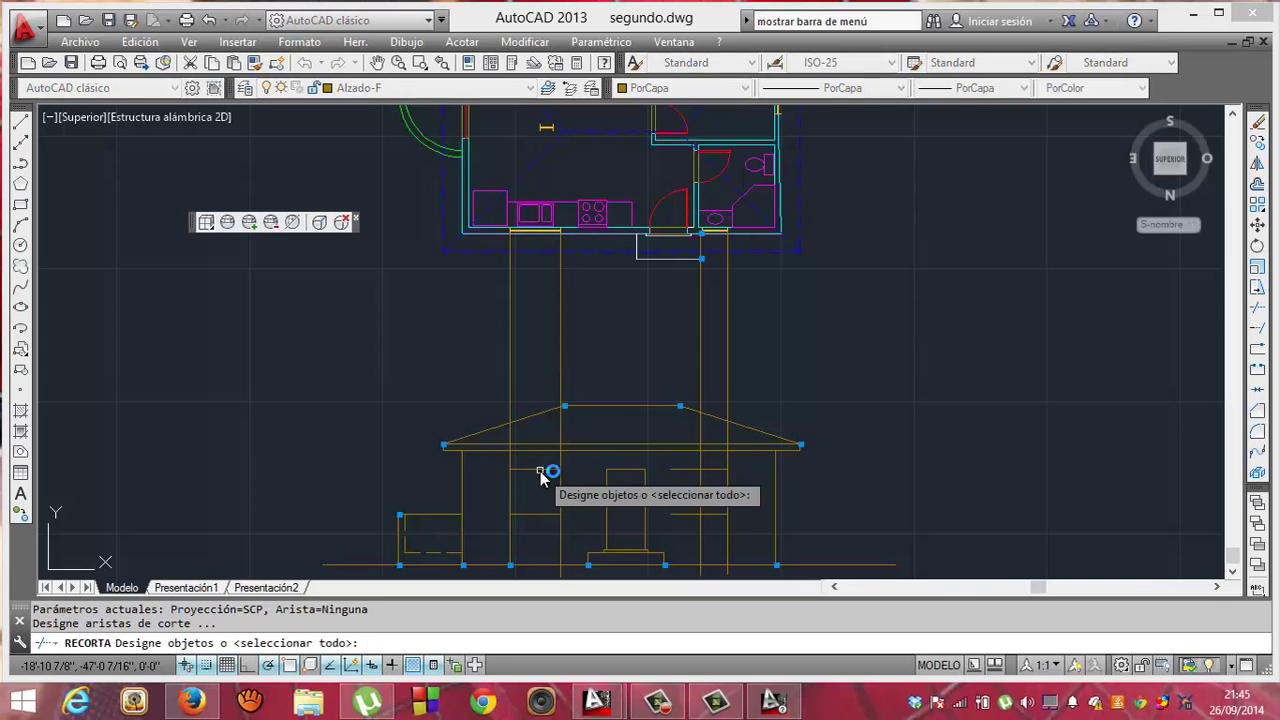
# - Trim both vertical projection lines above and below the opening, using the horizontal lines as edges
pyautogui.click(540, 471)
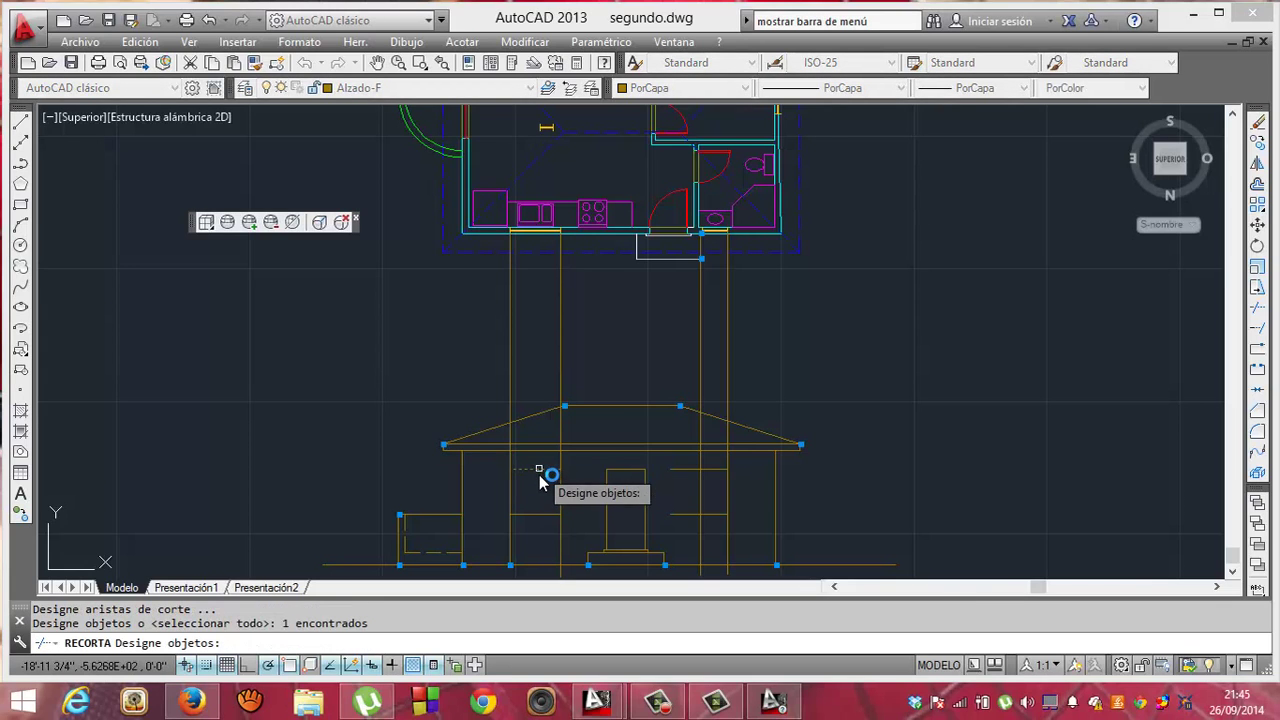
pyautogui.click(532, 516)
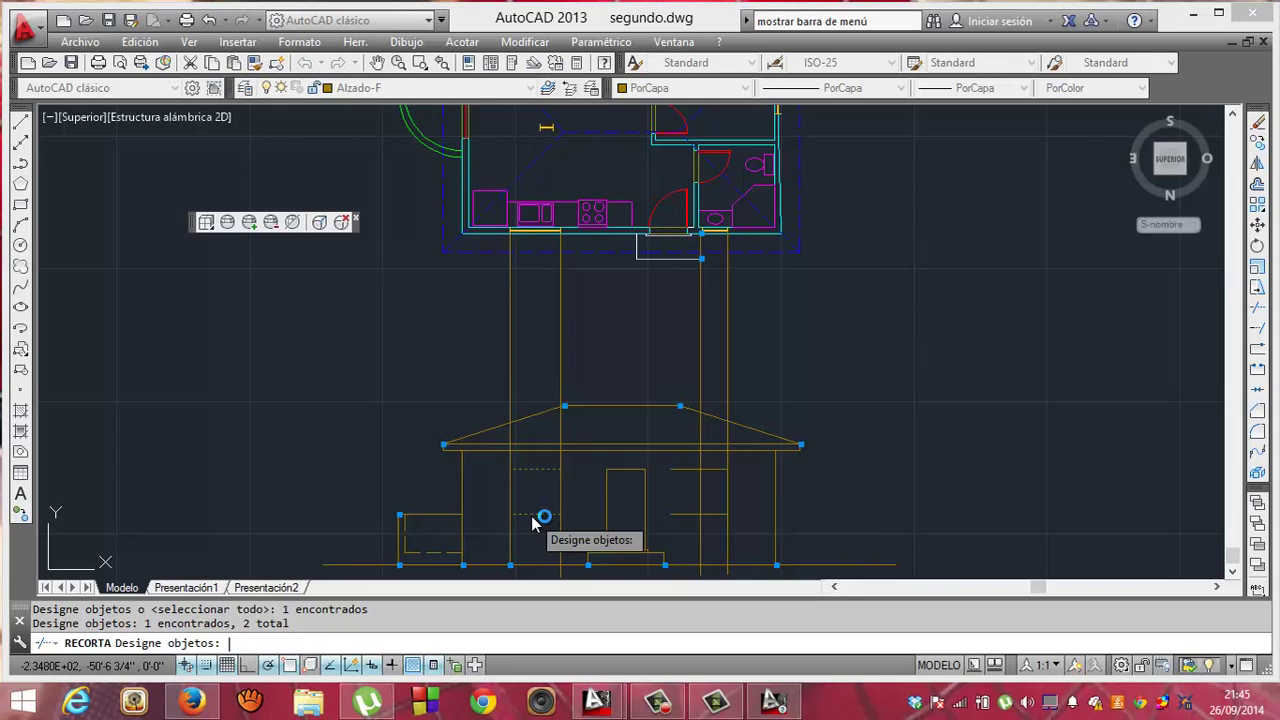
pyautogui.press('Return')
pyautogui.click(510, 456)
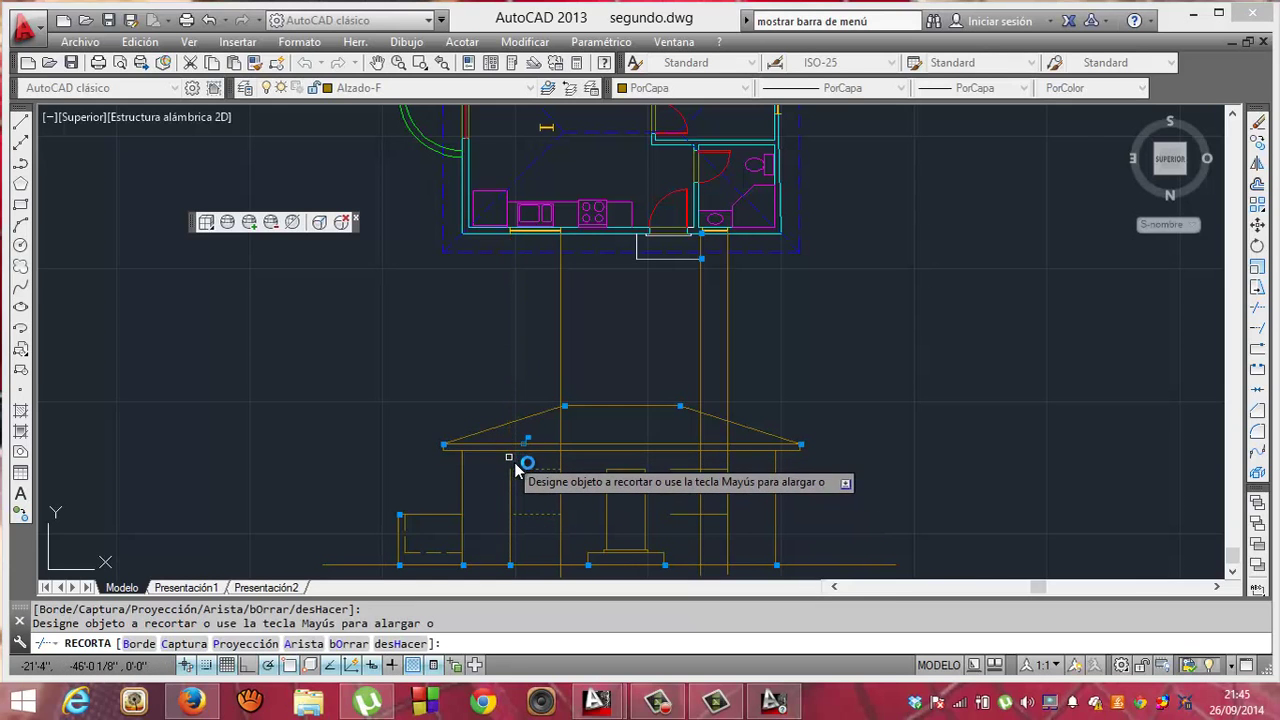
pyautogui.click(562, 456)
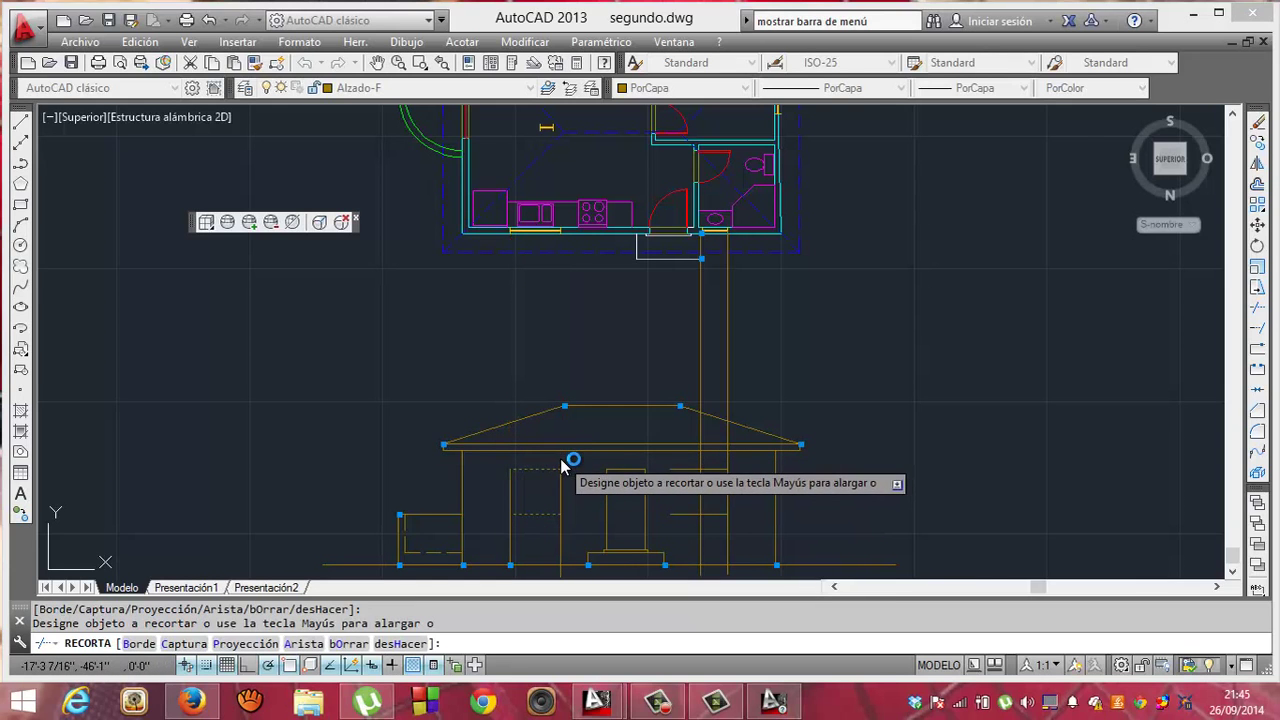
pyautogui.click(512, 539)
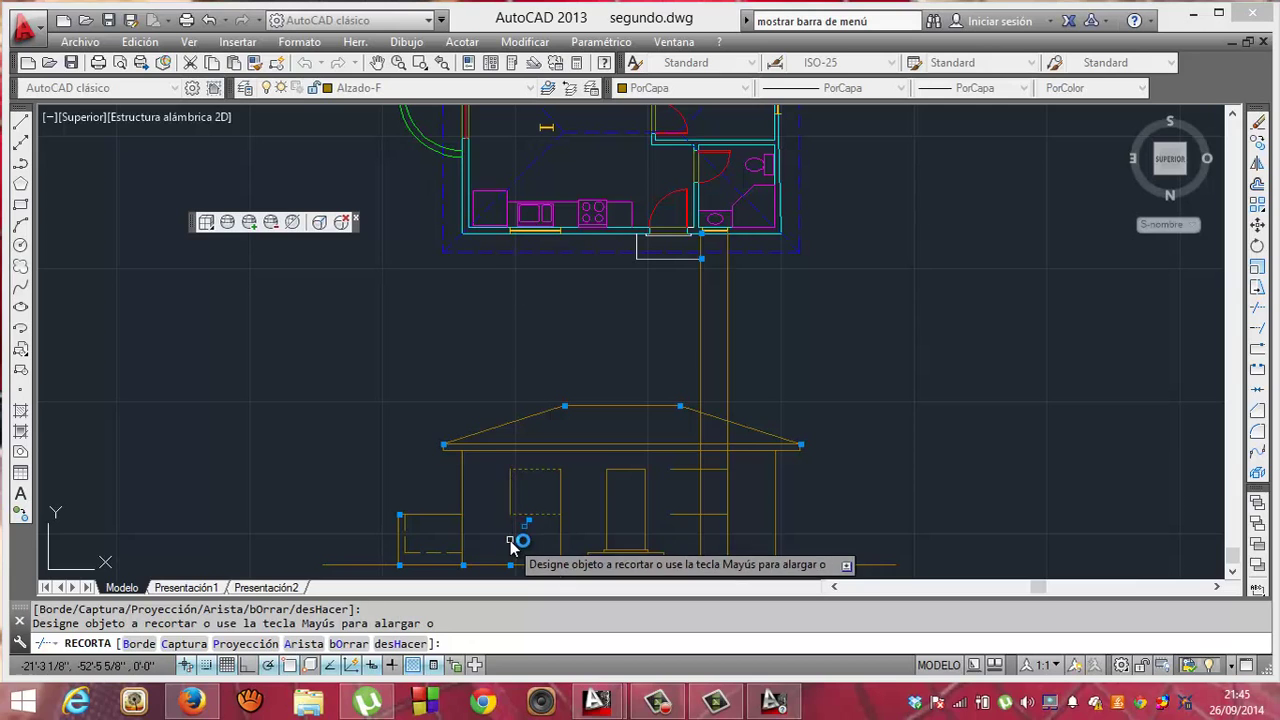
pyautogui.click(562, 540)
pyautogui.press('Return')
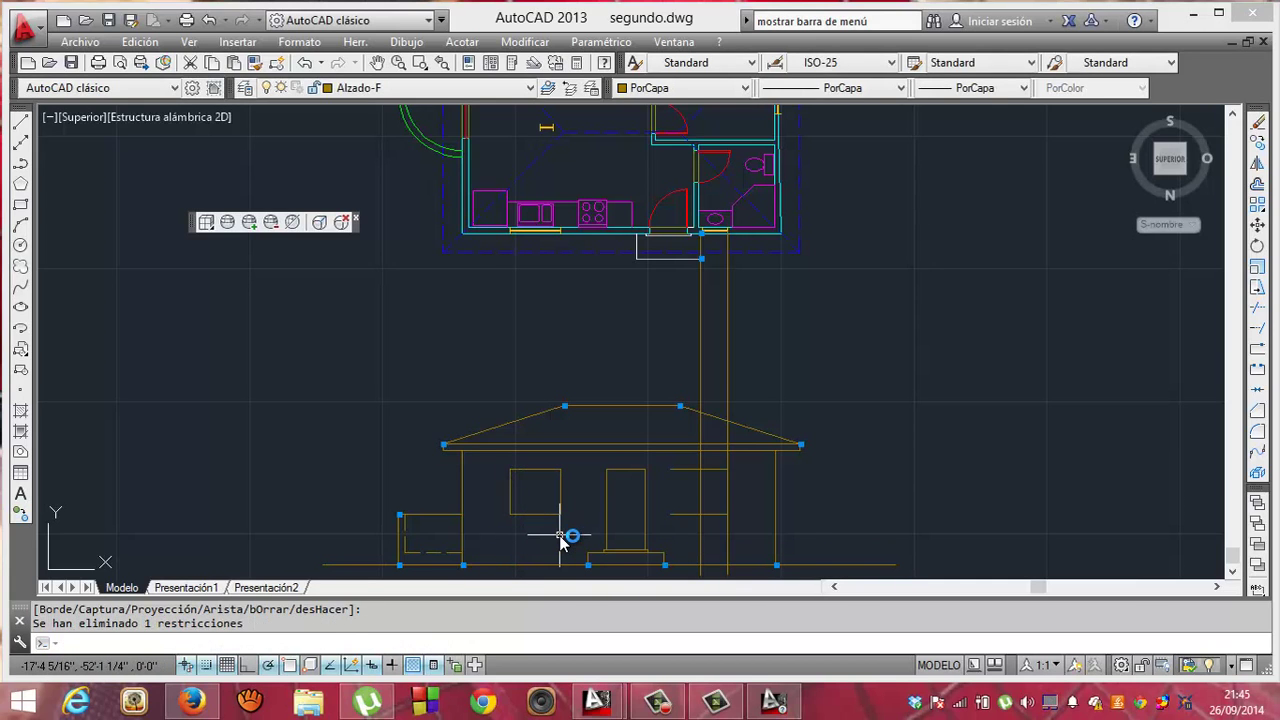
pyautogui.press('Return')
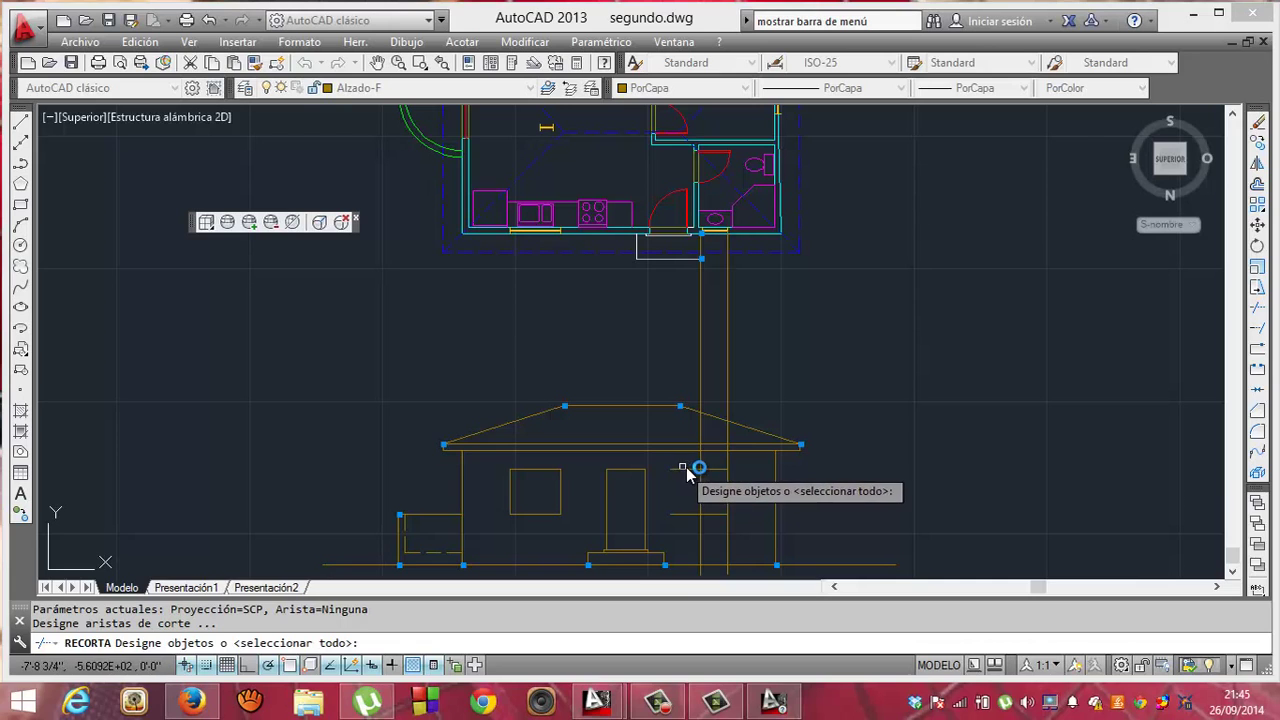
# - Set the upper and lower horizontal lines of the right opening as trim cutting edges
pyautogui.click(701, 465)
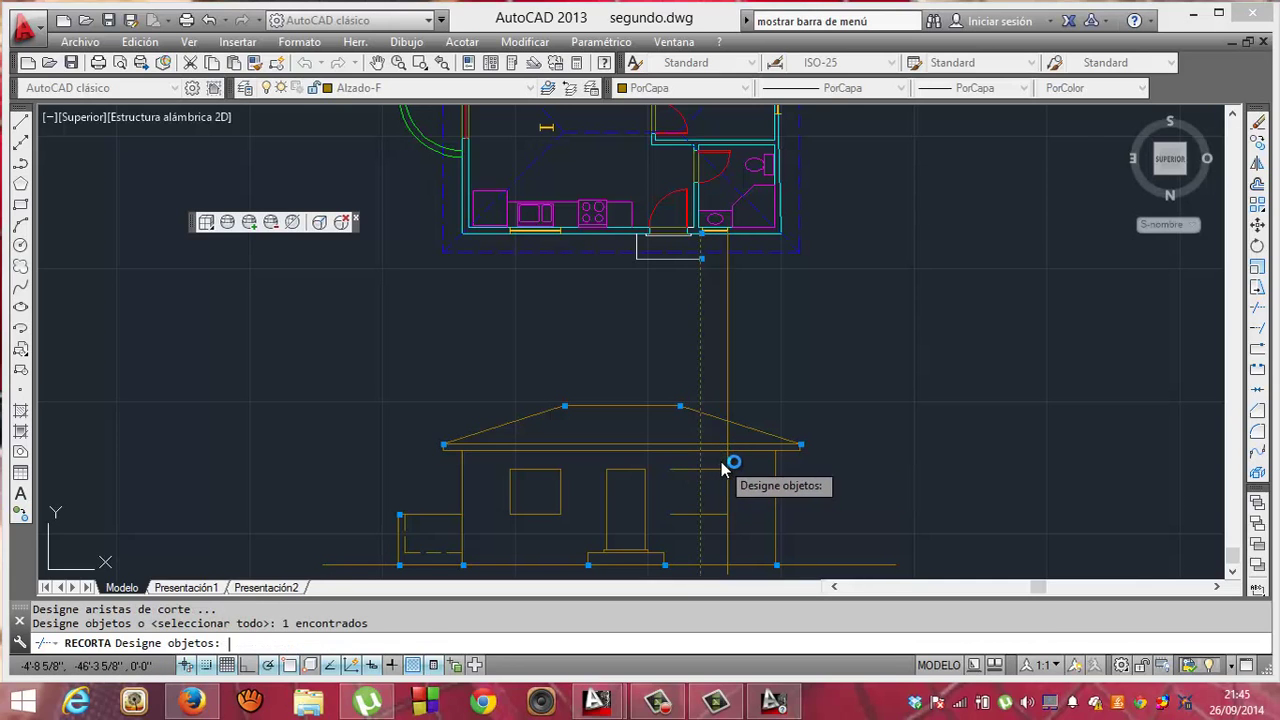
pyautogui.press('Return')
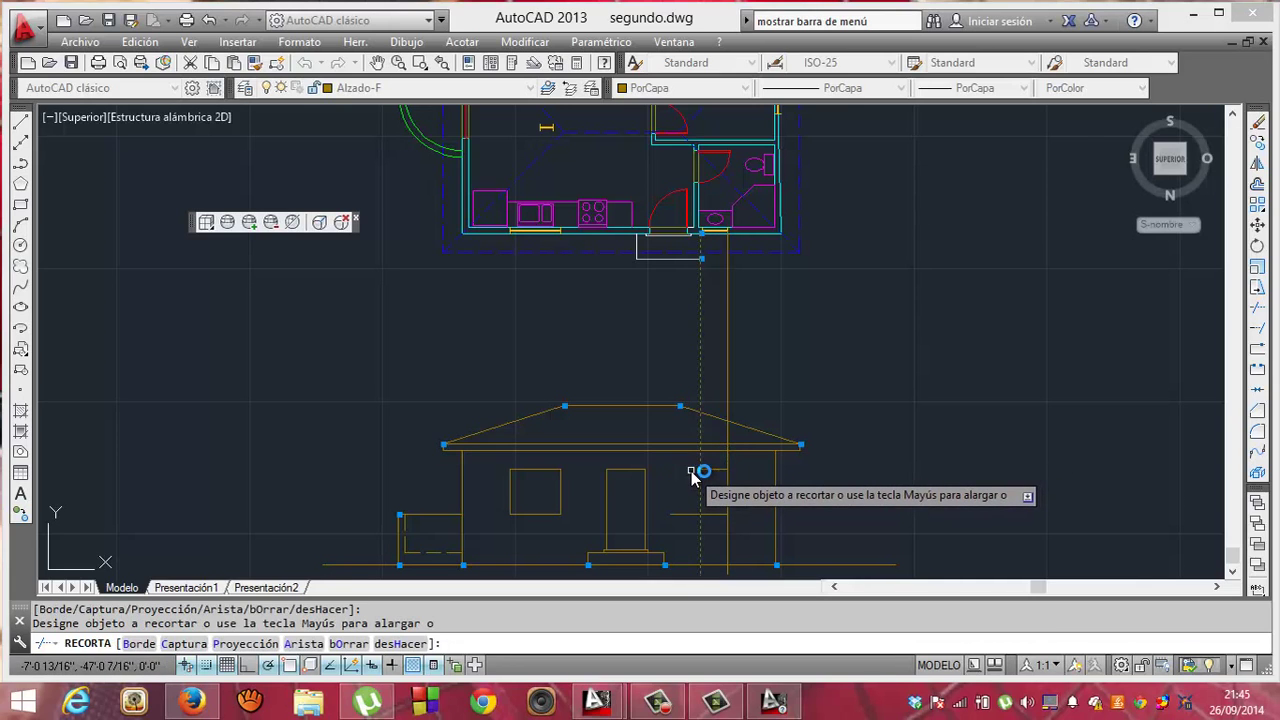
pyautogui.press('Return')
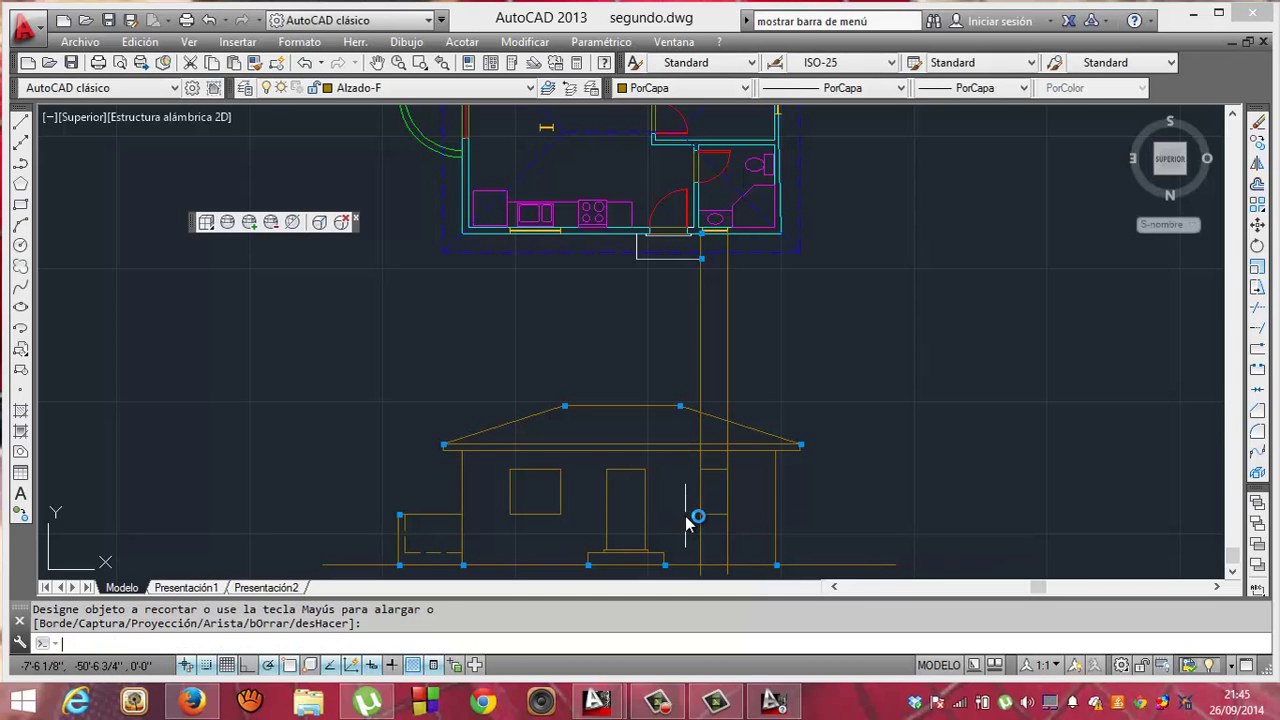
pyautogui.press('Return')
pyautogui.click(714, 472)
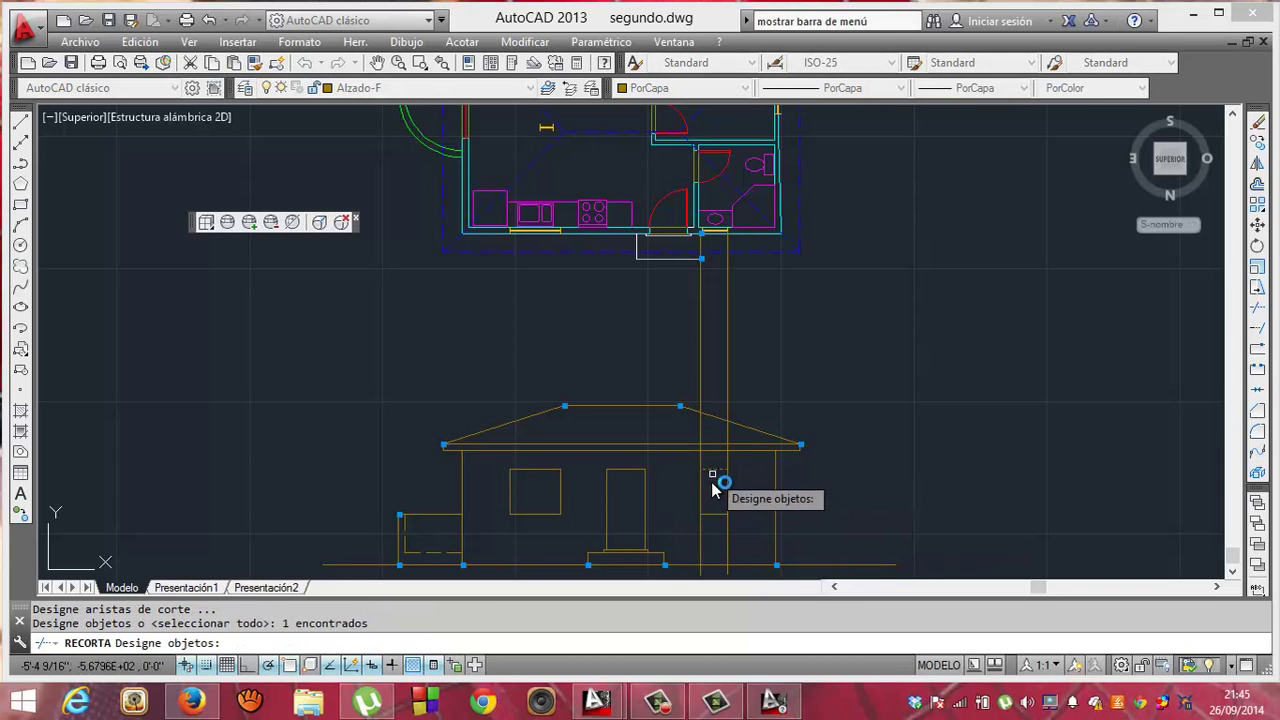
pyautogui.click(716, 516)
pyautogui.press('Return')
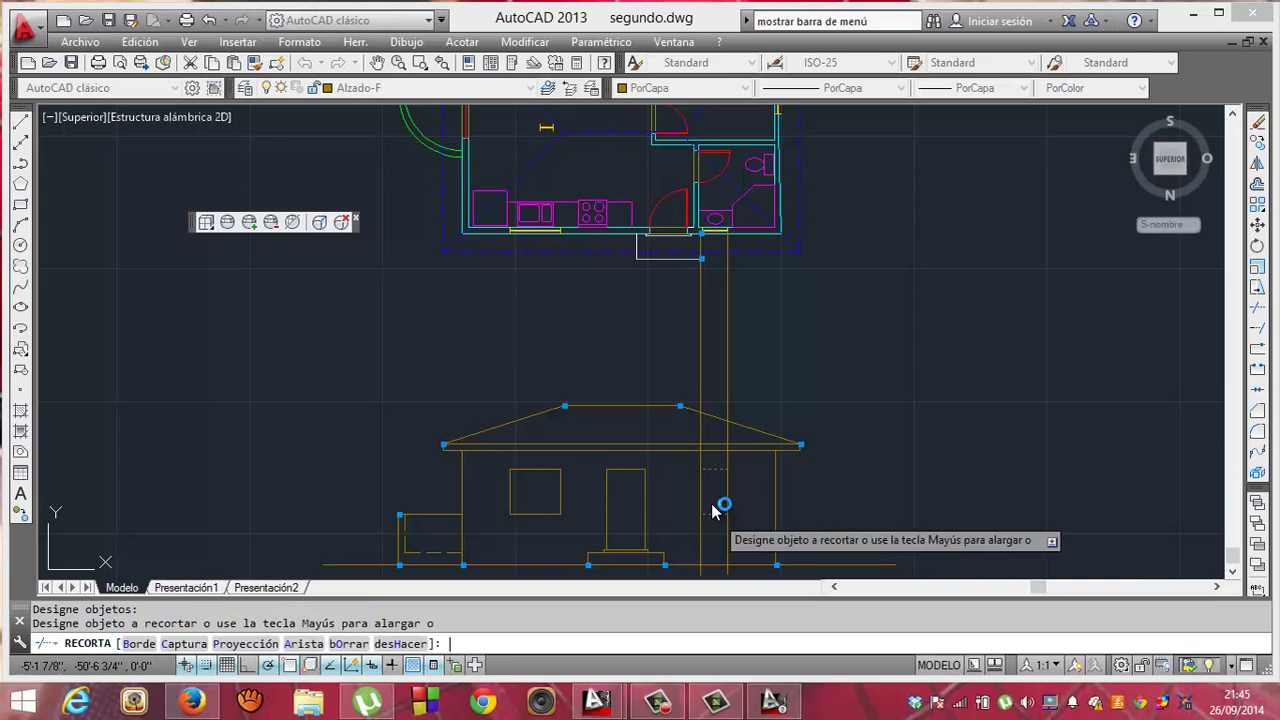
# - Trim the door line above and below the opening, then undo the last two trims
pyautogui.click(700, 459)
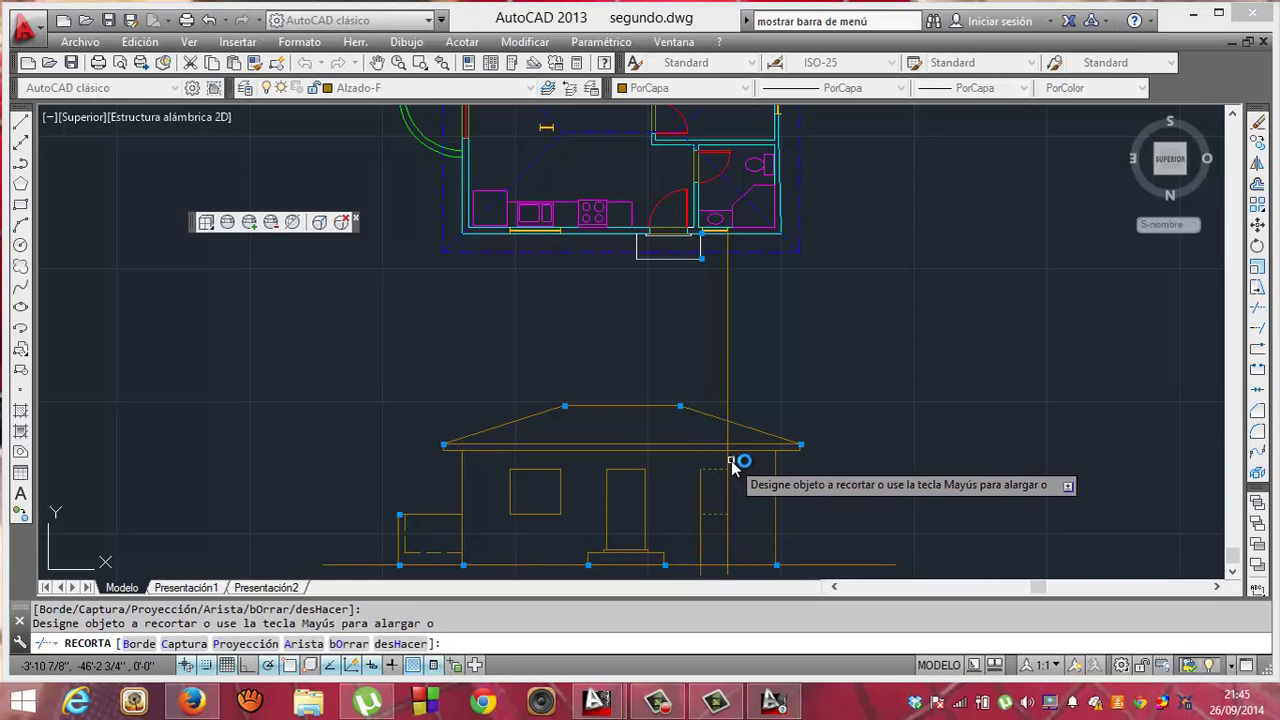
pyautogui.click(703, 528)
pyautogui.press('Return')
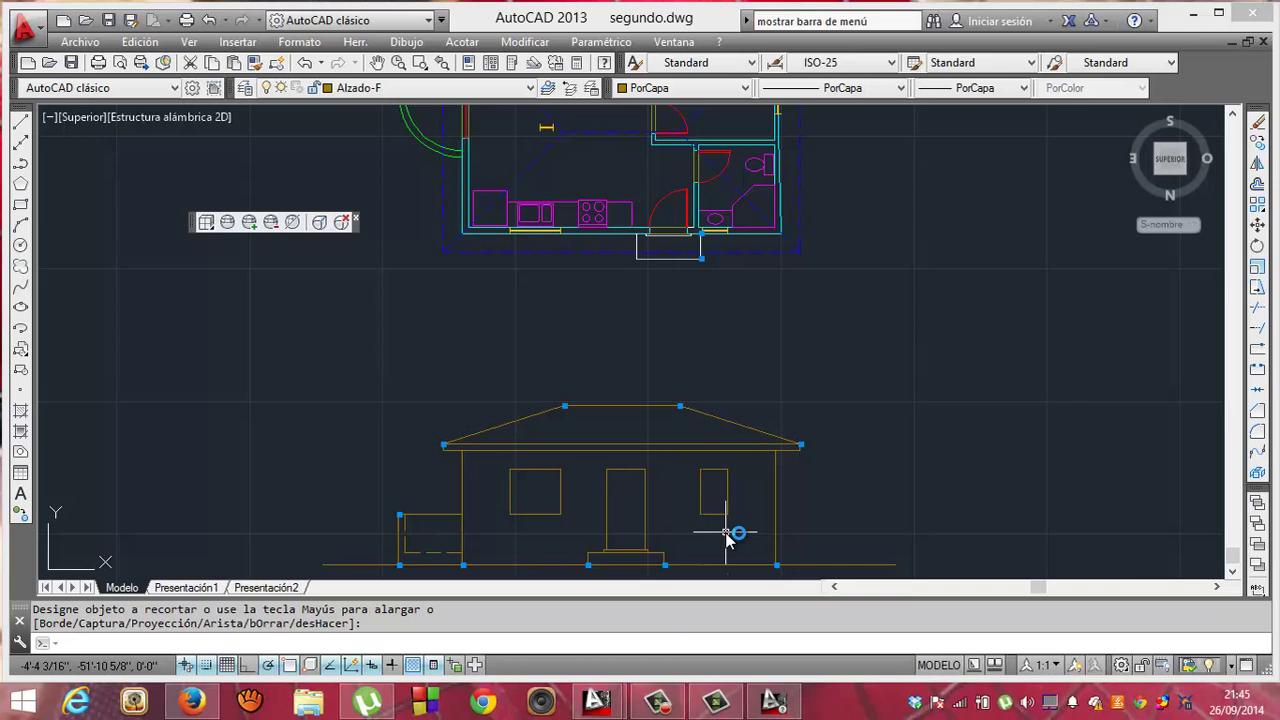
pyautogui.hotkey('ctrl', 'z')
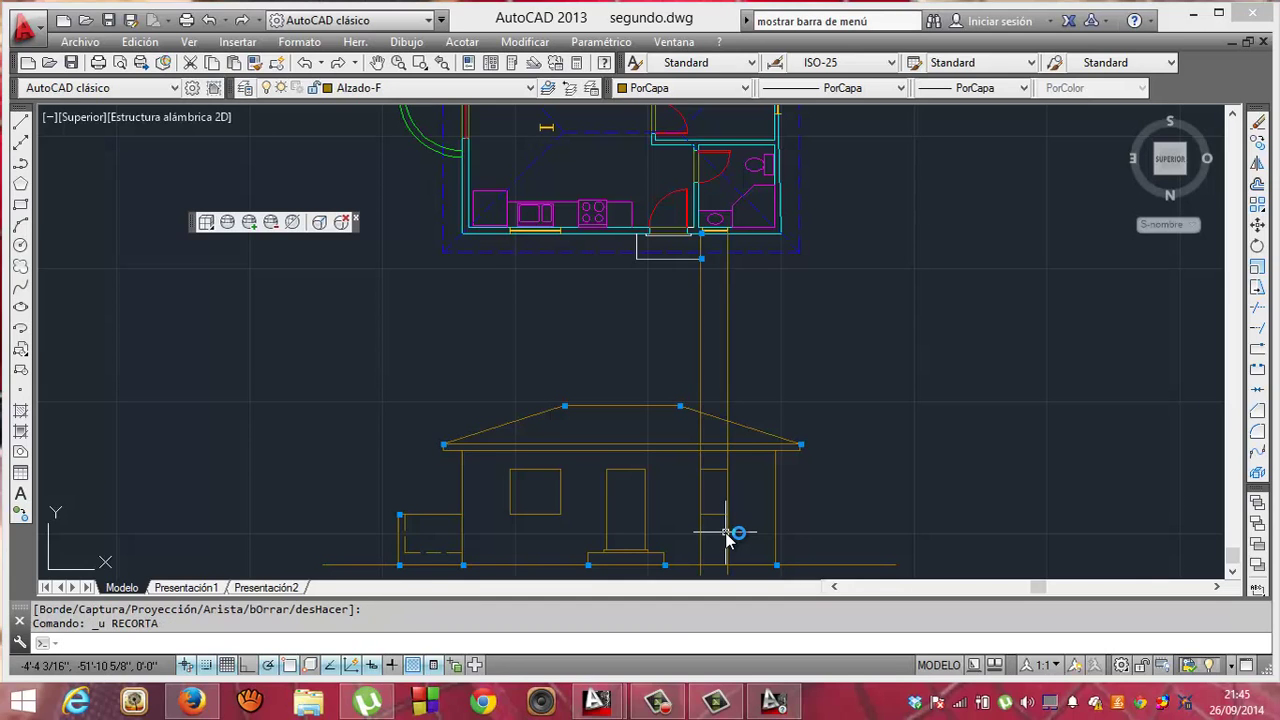
pyautogui.hotkey('ctrl', 'z')
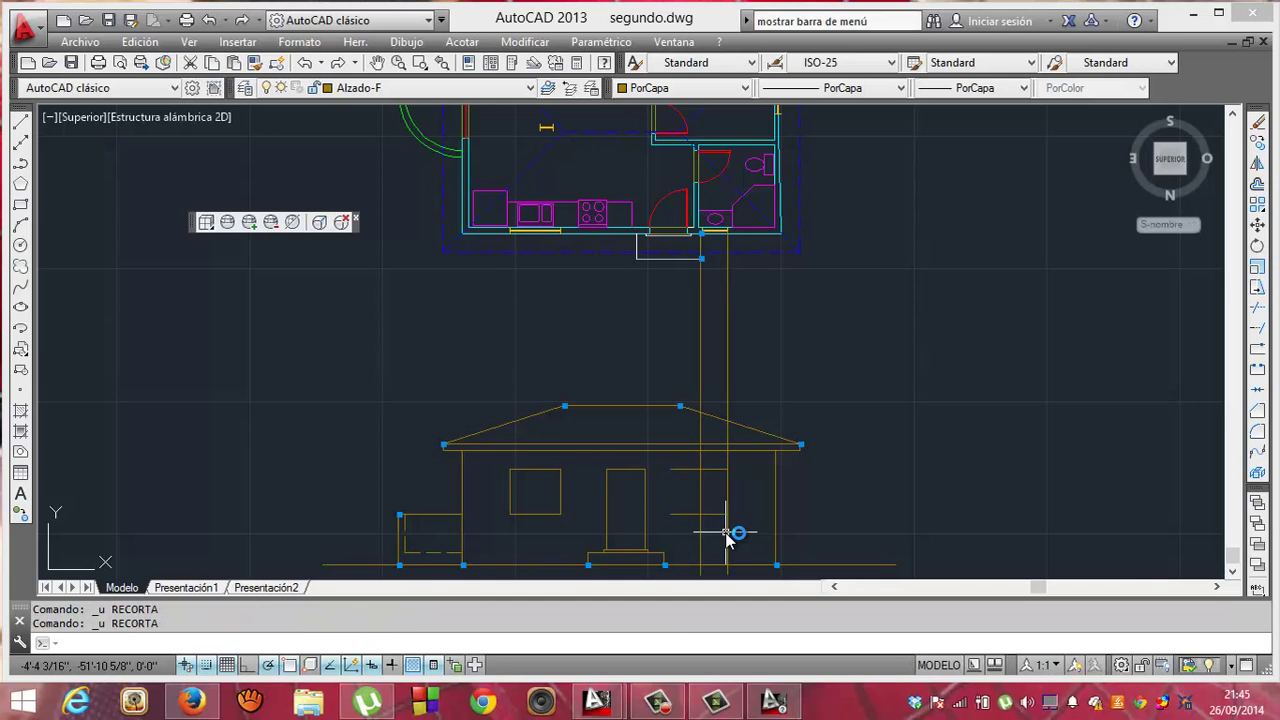
# - Redo one trim so the rear elevation's right-hand window becomes a clean rectangle
pyautogui.click(242, 21)
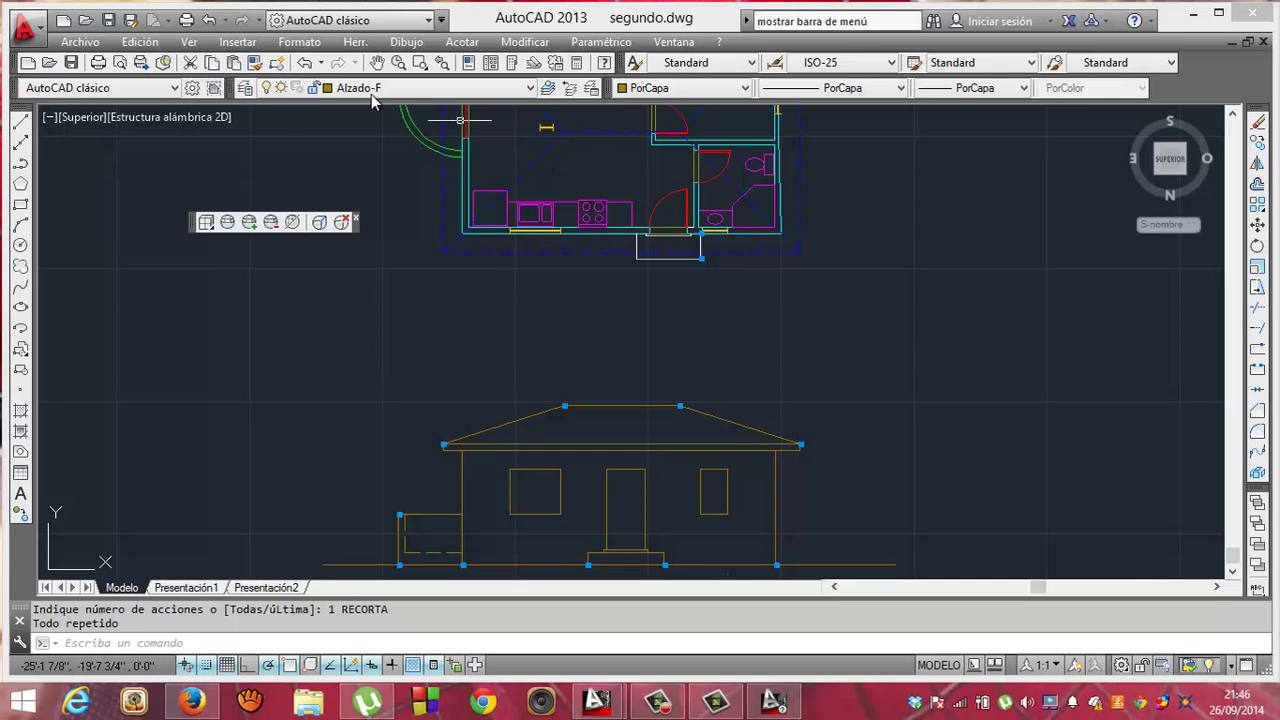
pyautogui.click(20, 124)
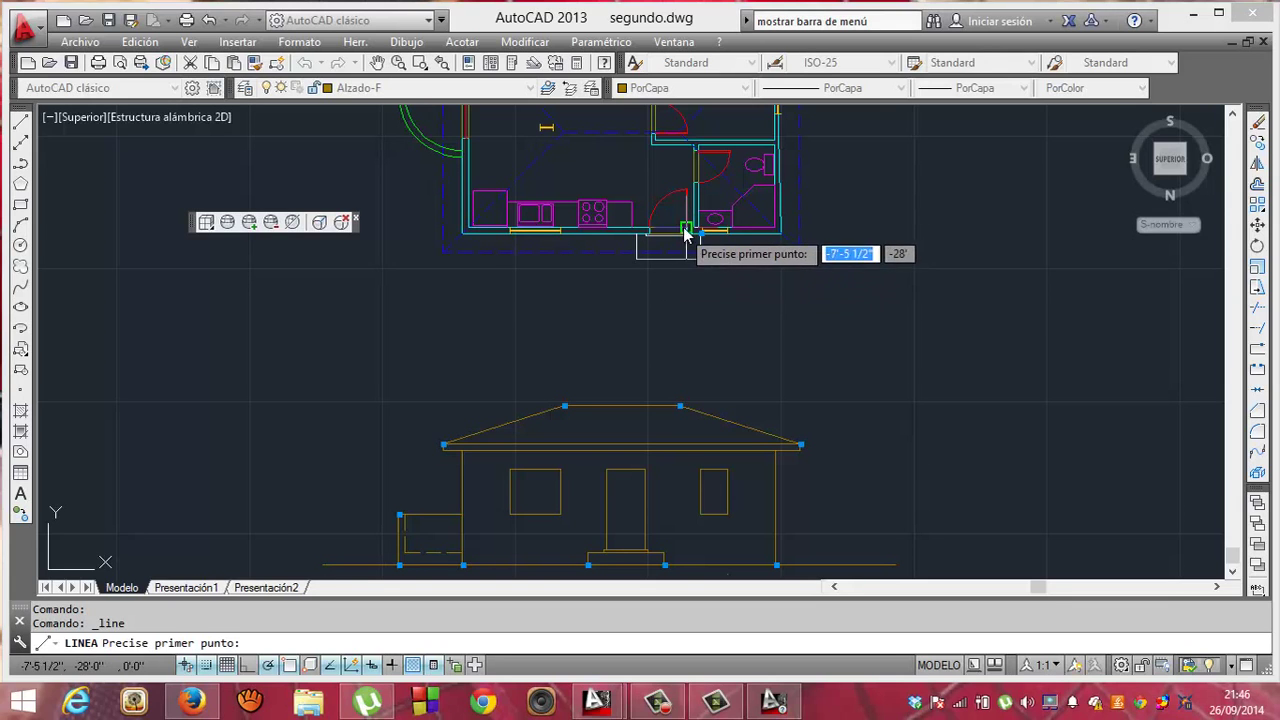
# - Draw a vertical projection line from the rear door in the plan to the elevation ground line
pyautogui.click(650, 229)
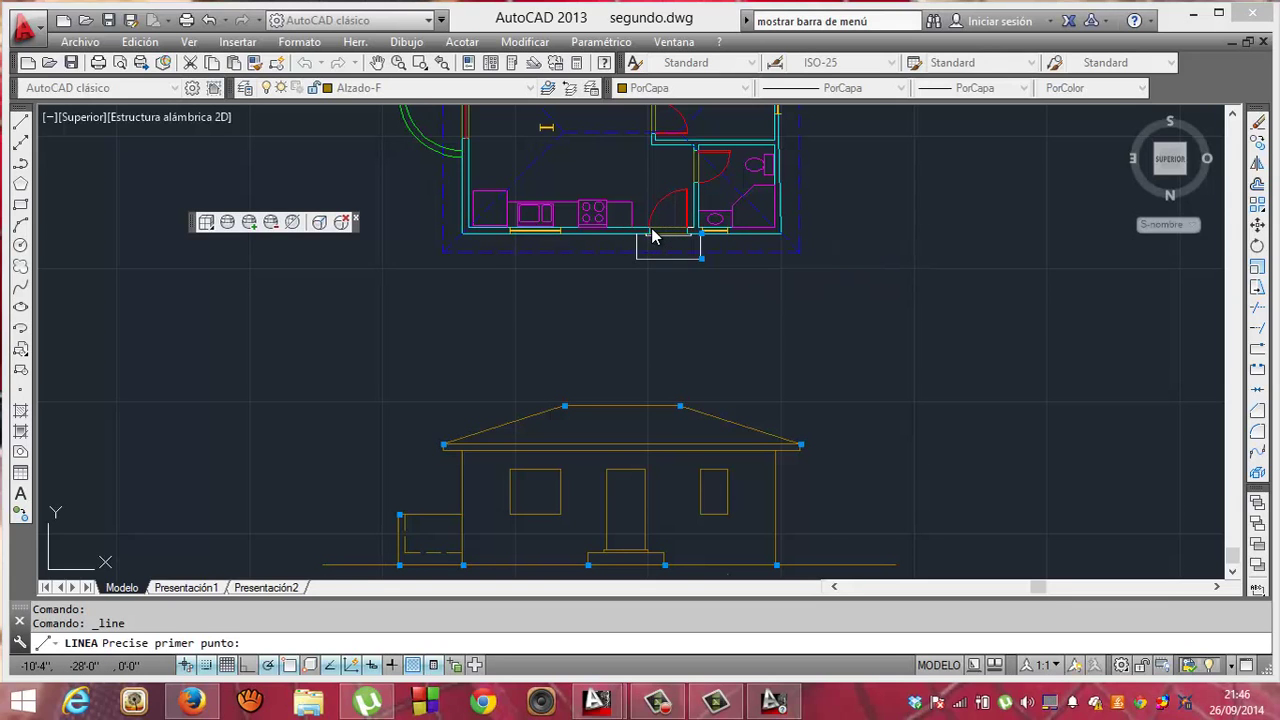
pyautogui.click(651, 577)
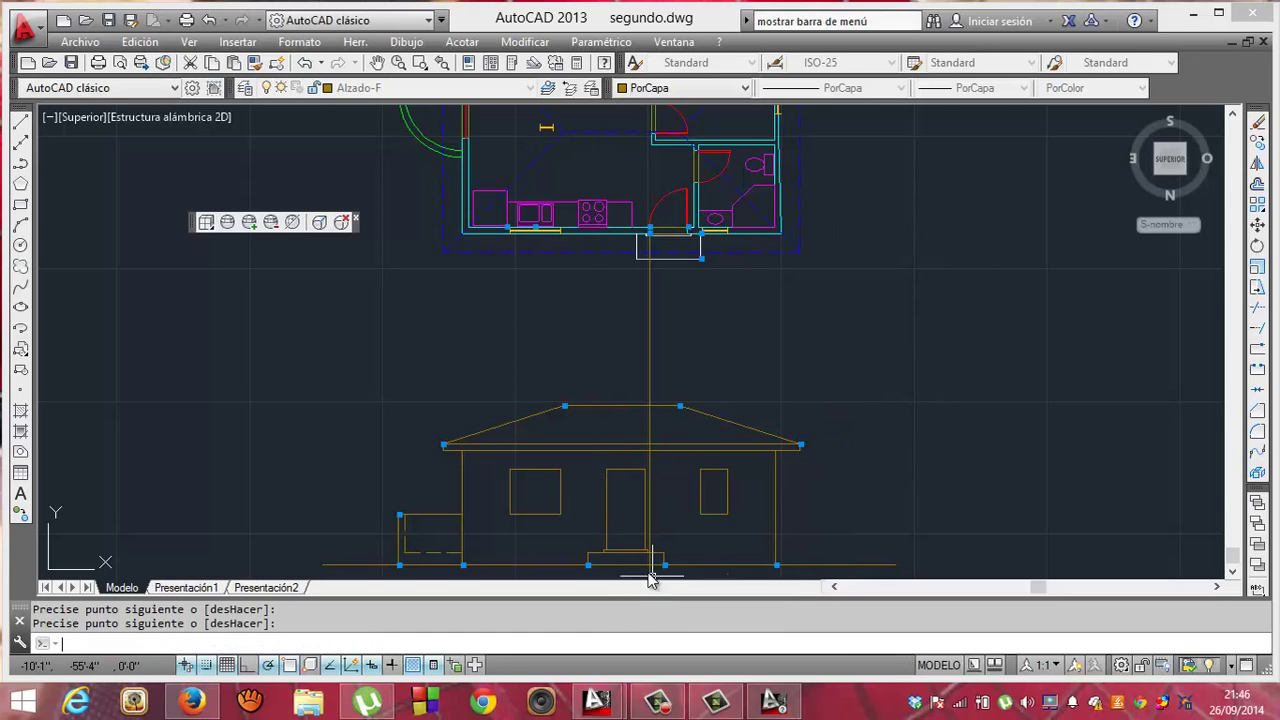
pyautogui.press('Return')
# - Select the door's top, side and bottom lines and a step line in the elevation
pyautogui.click(614, 469)
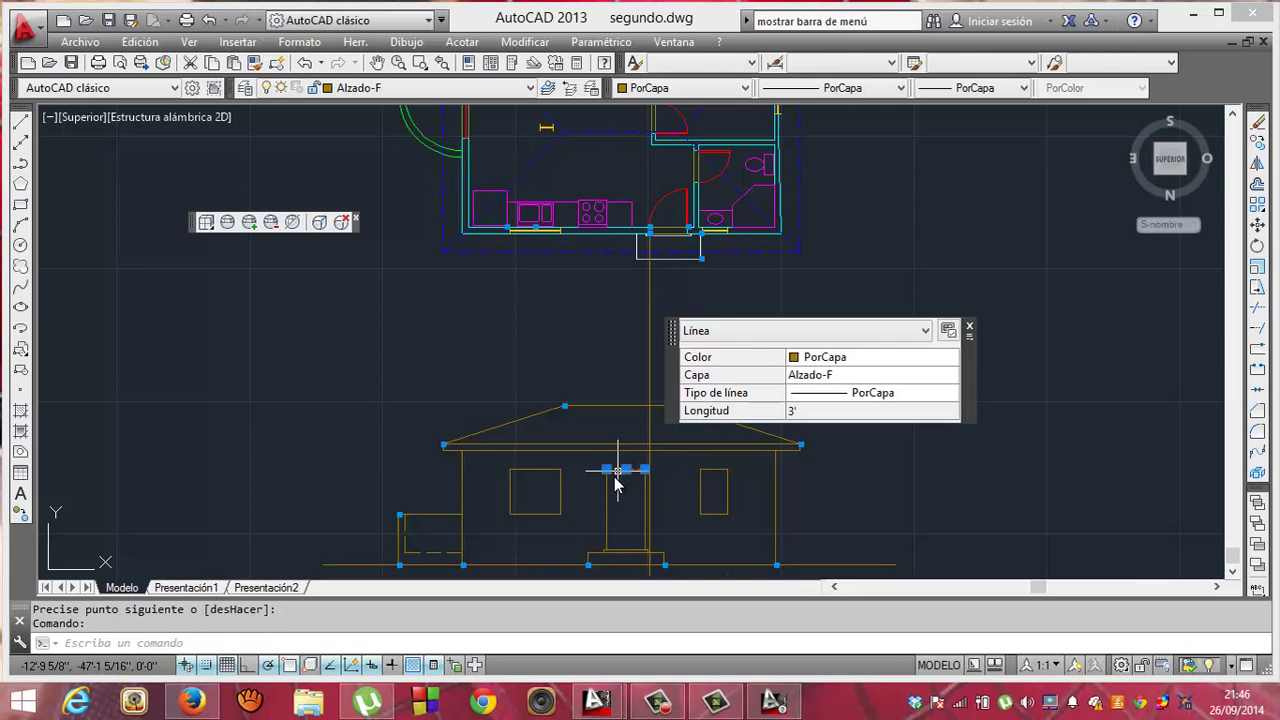
pyautogui.click(607, 492)
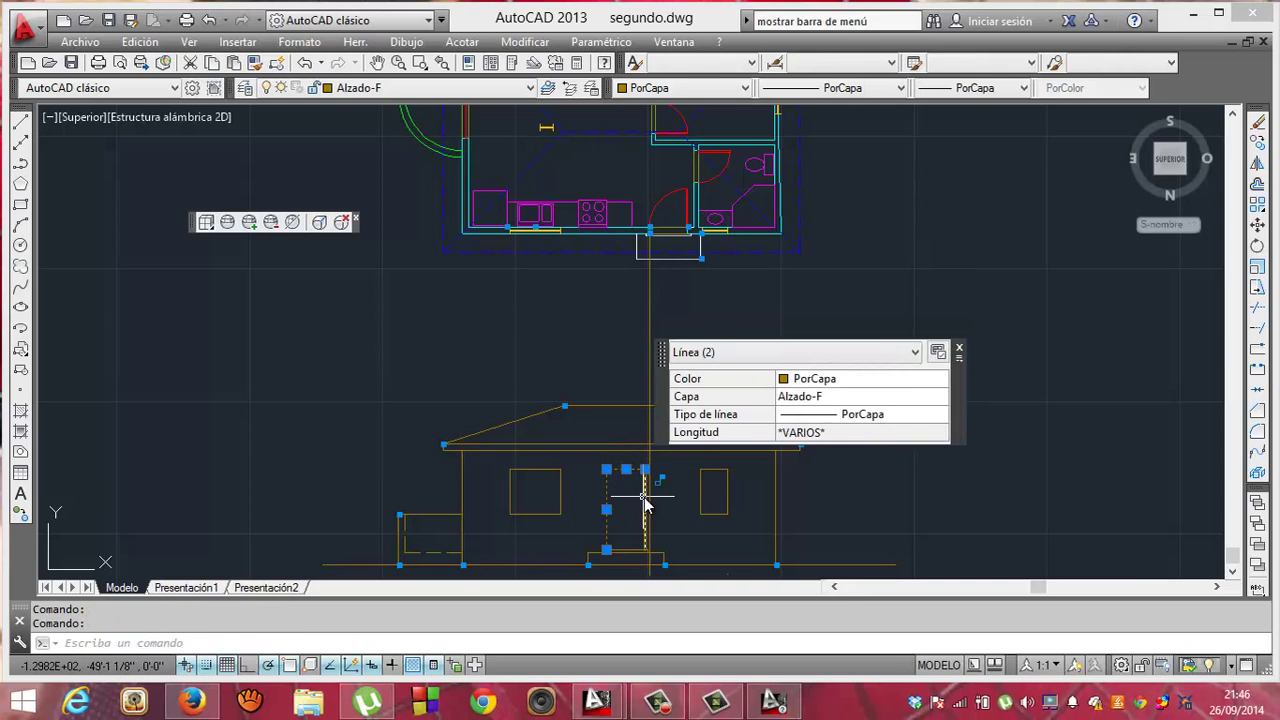
pyautogui.click(645, 500)
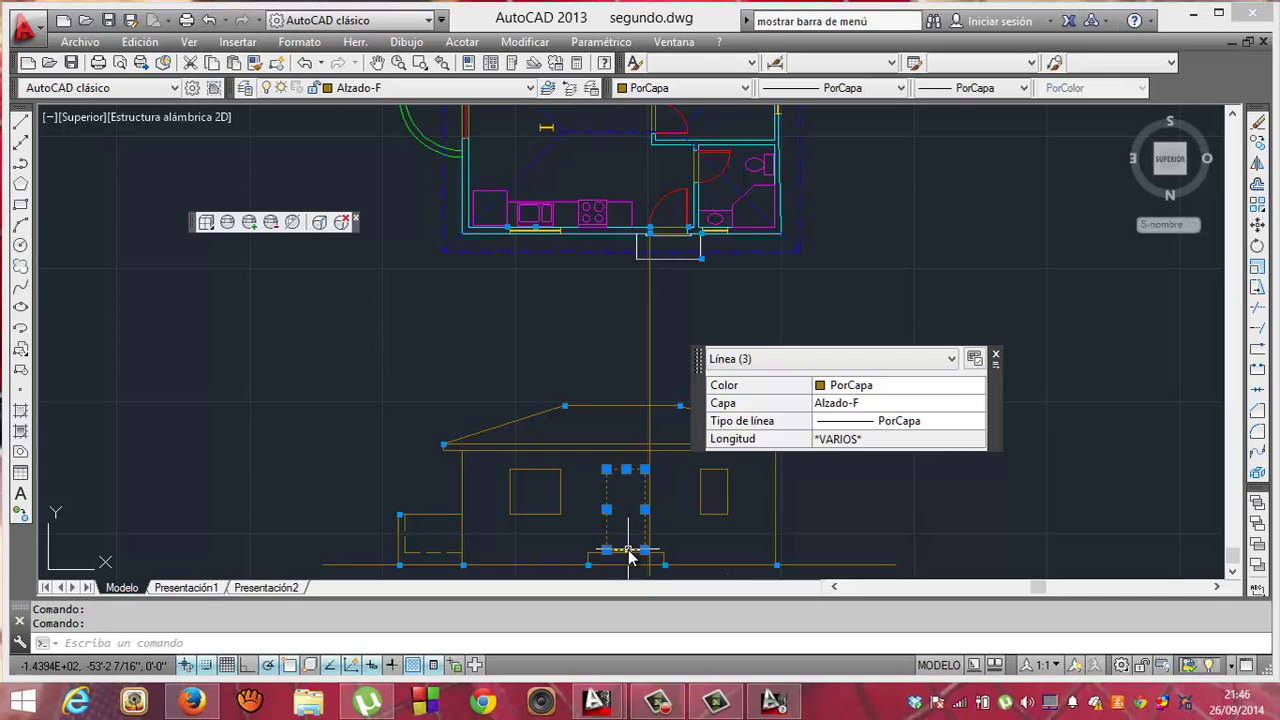
pyautogui.click(630, 555)
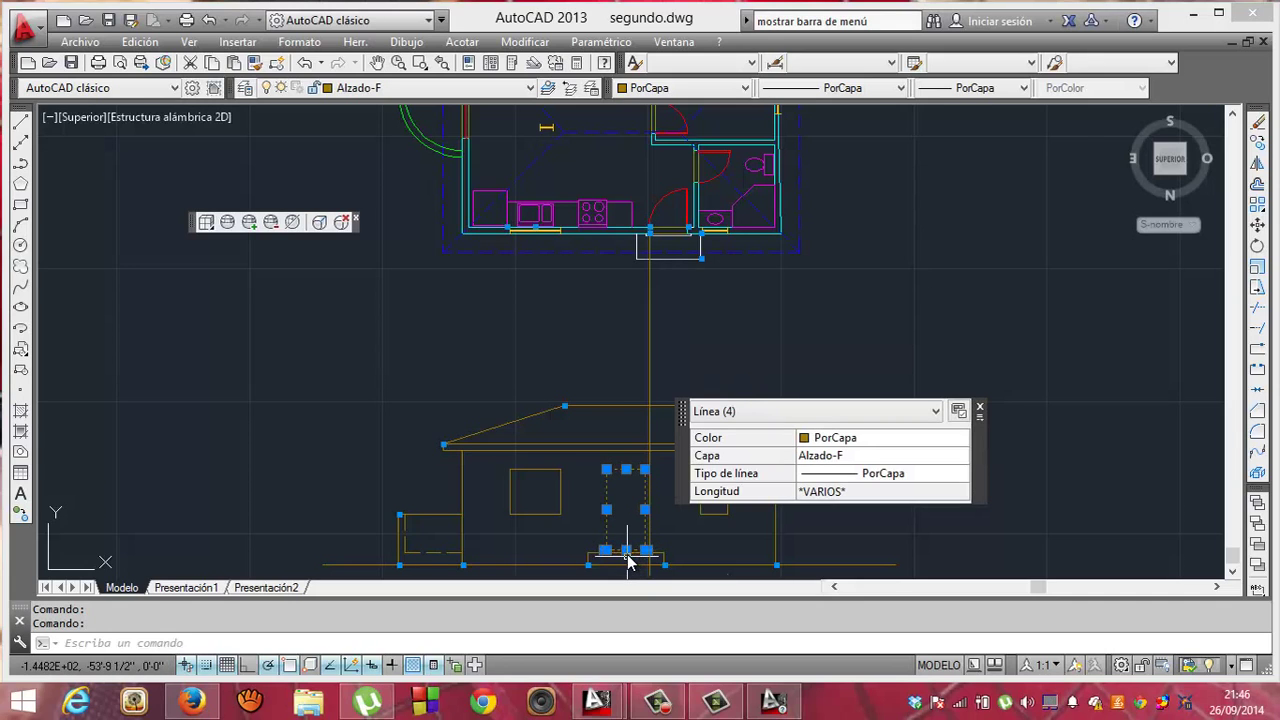
pyautogui.click(626, 550)
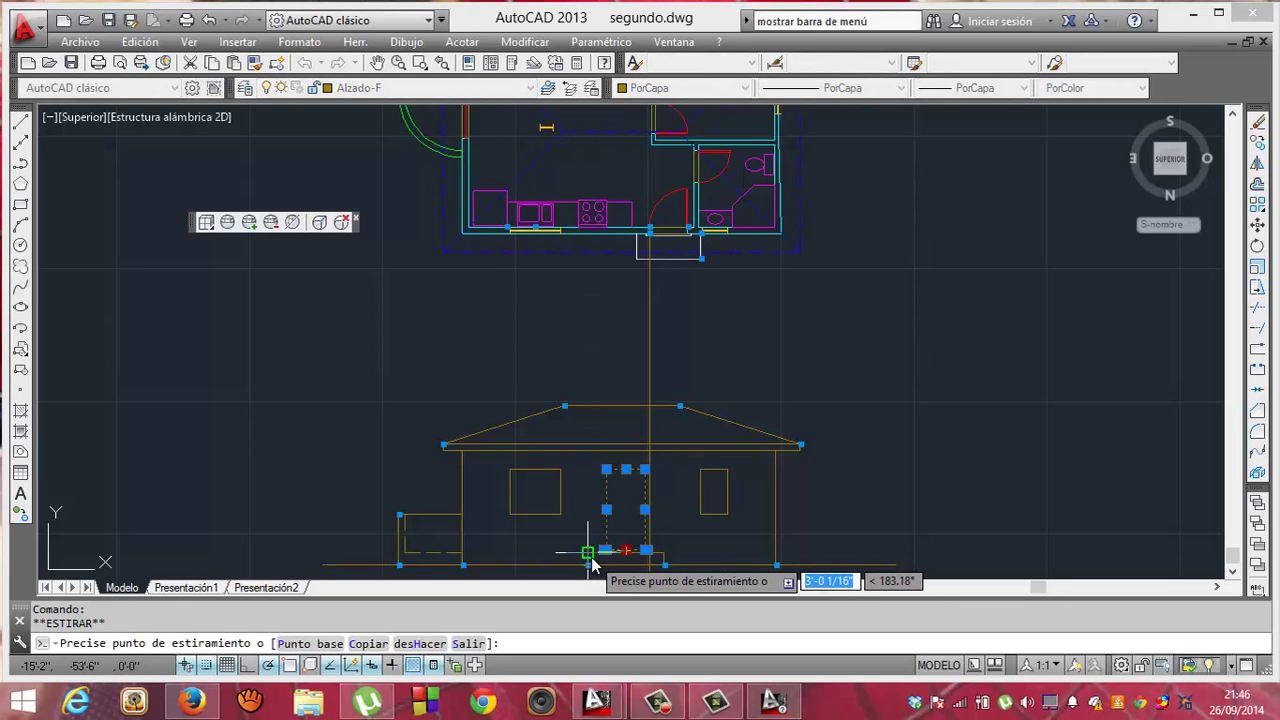
pyautogui.press('Escape')
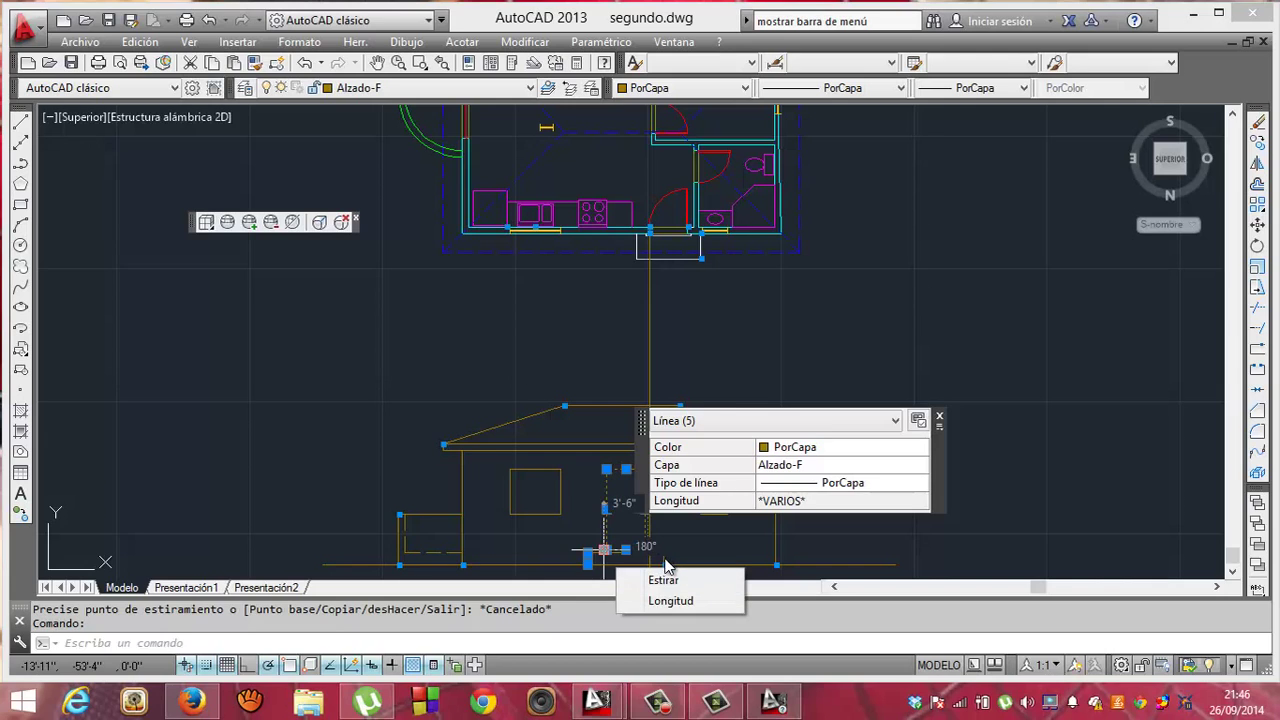
pyautogui.click(647, 553)
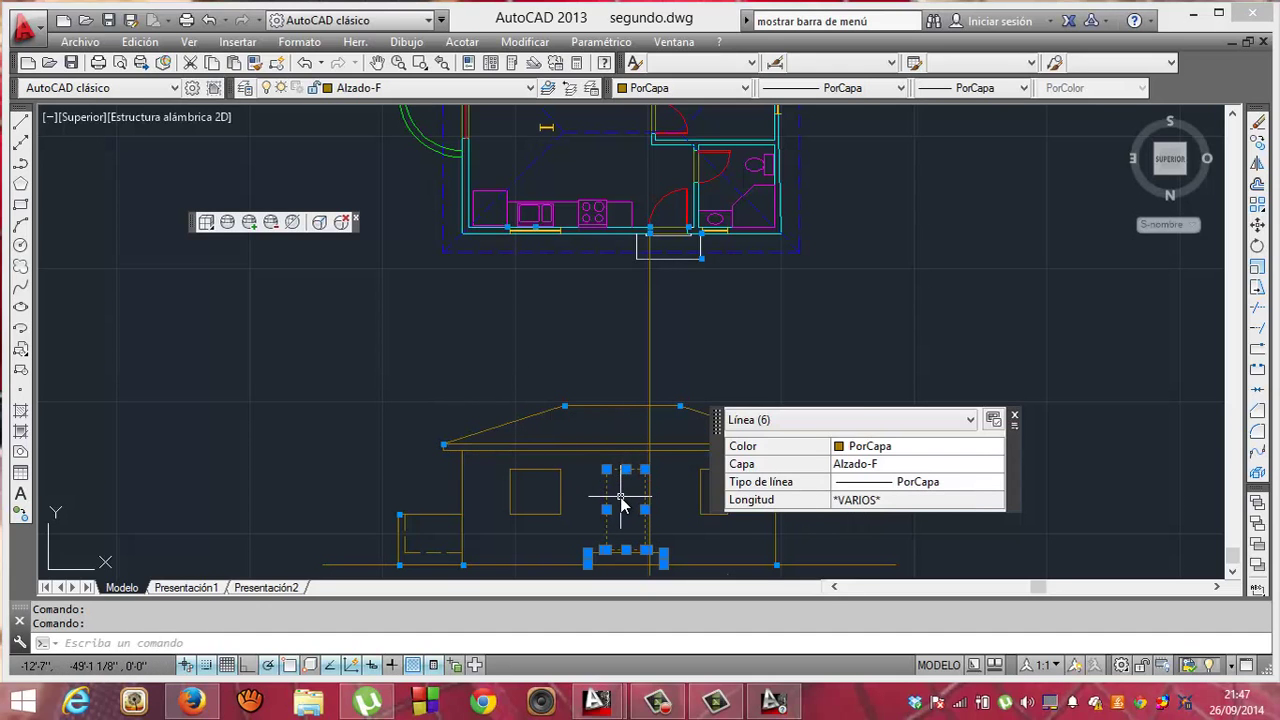
pyautogui.rightClick(622, 503)
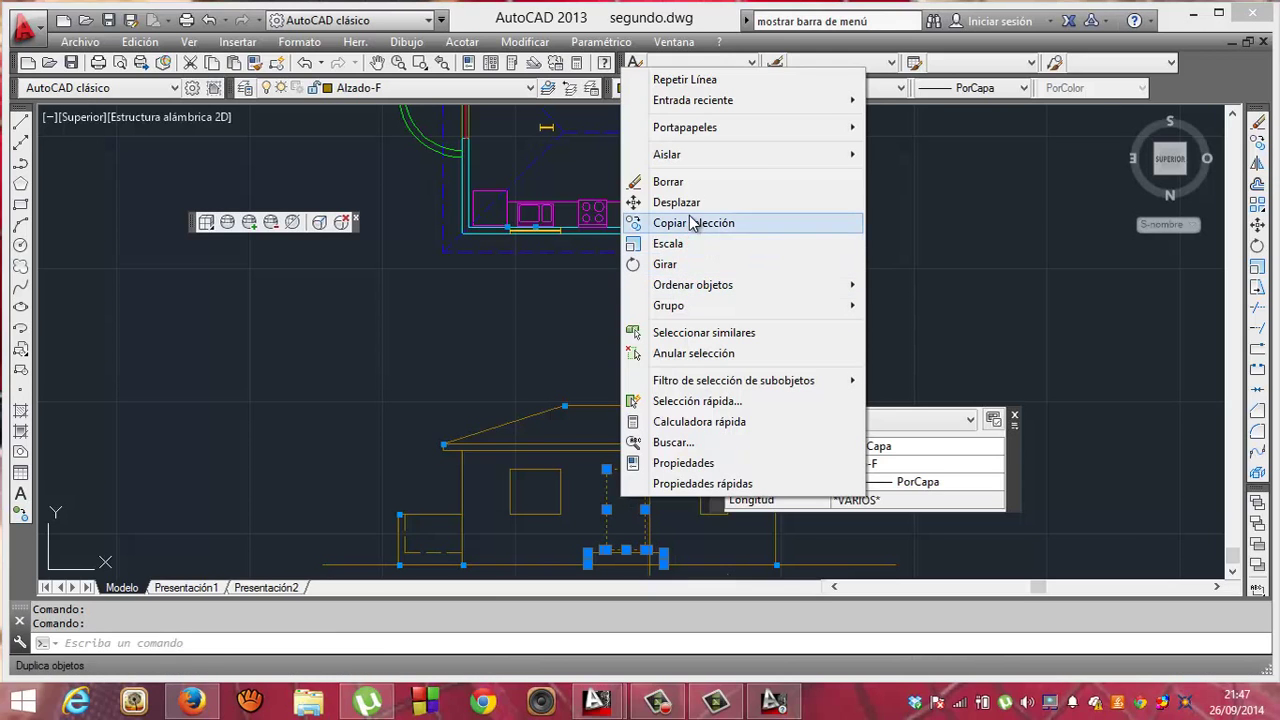
pyautogui.click(672, 202)
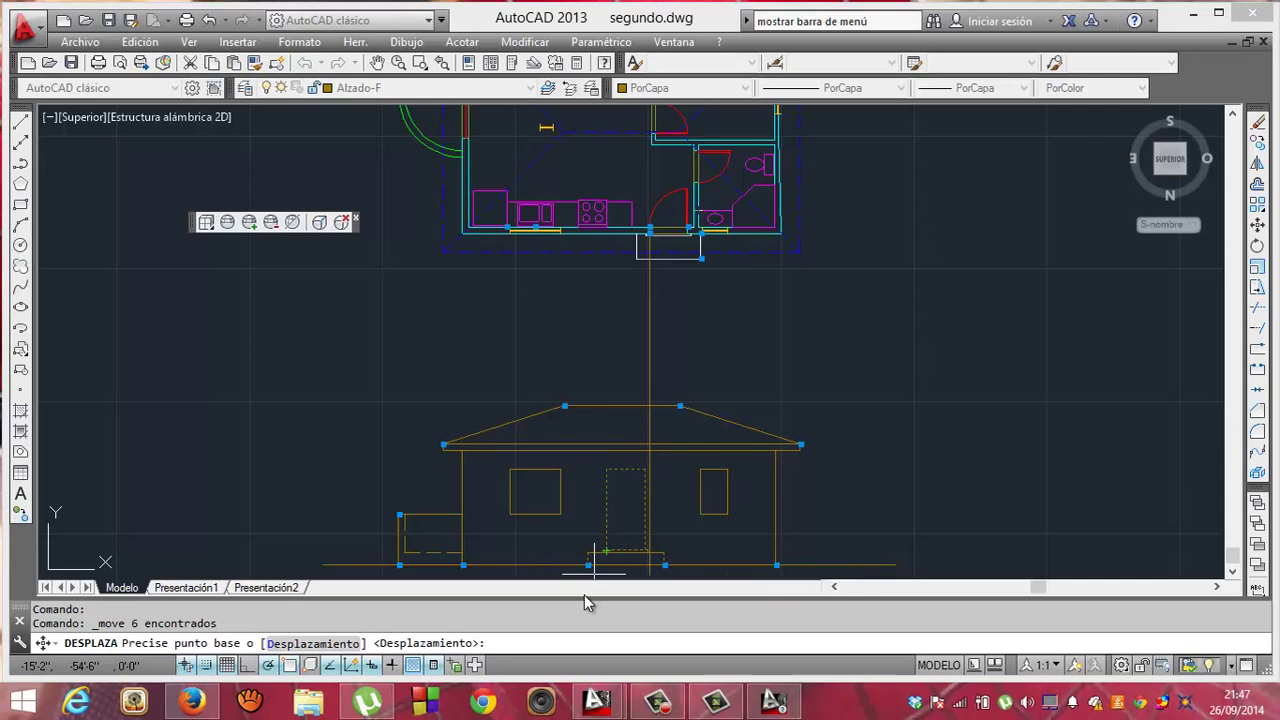
pyautogui.press('Escape')
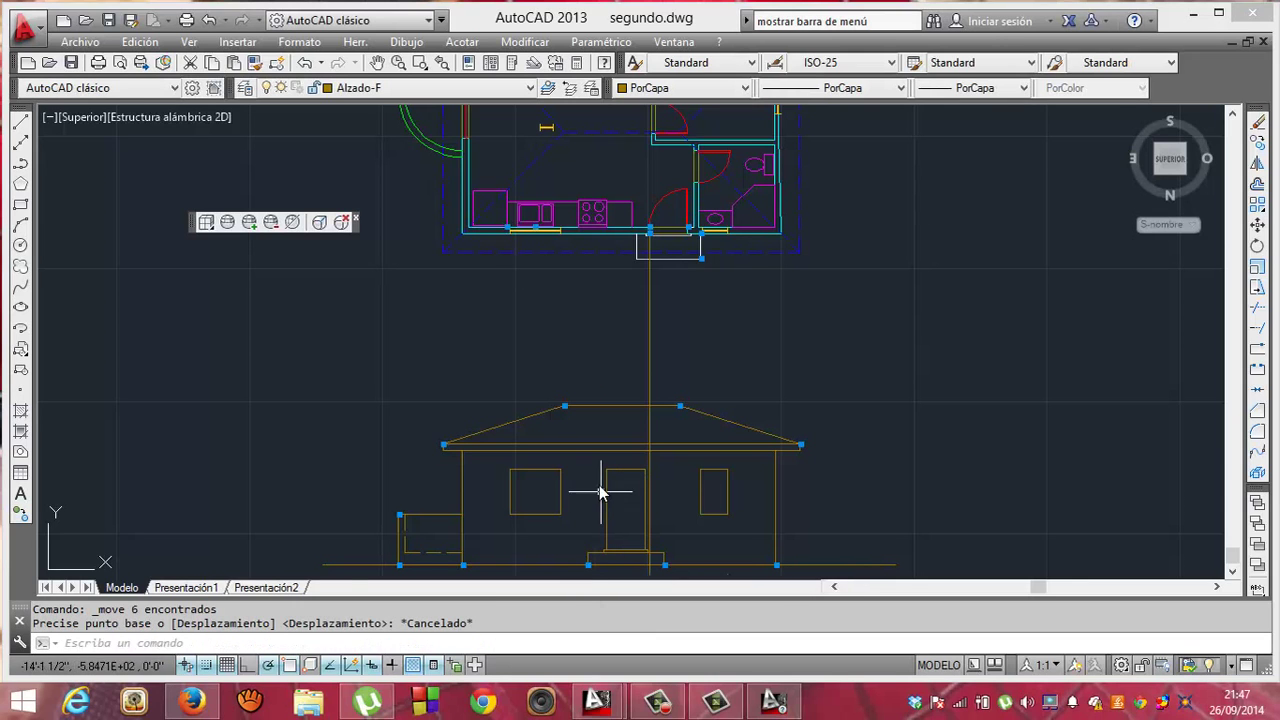
pyautogui.click(594, 466)
pyautogui.scroll(2, 619, 518)
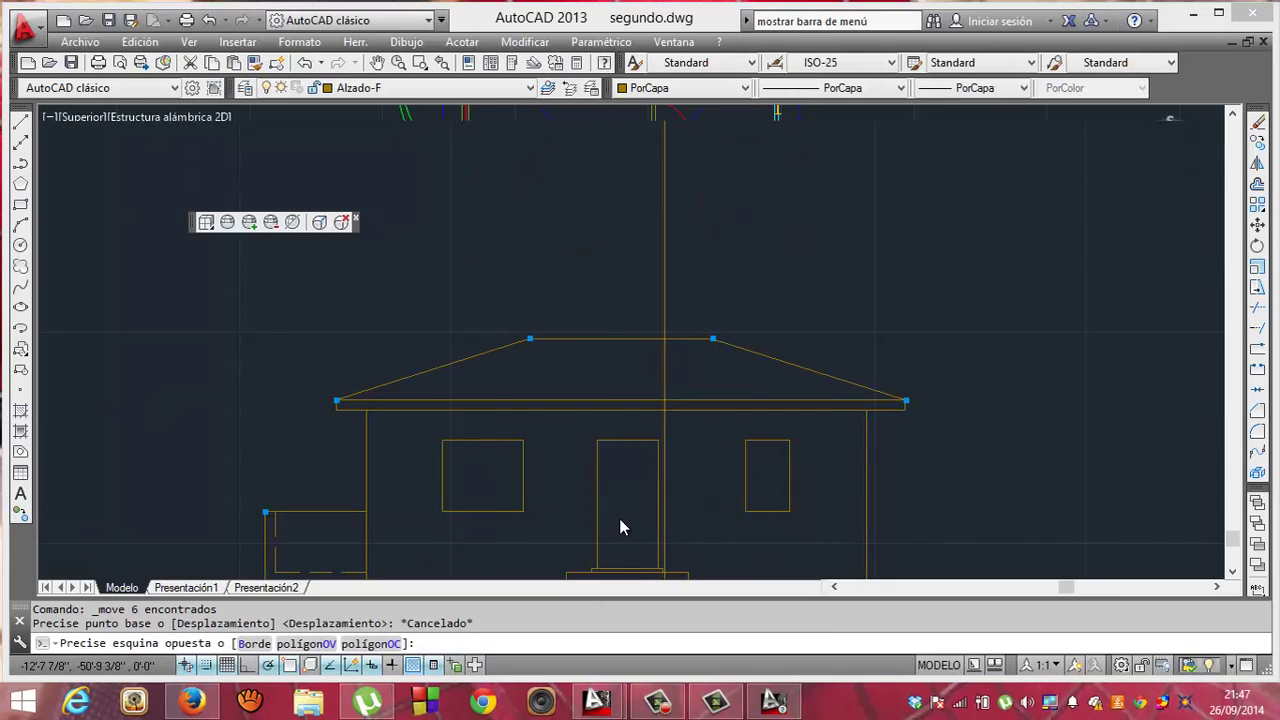
# - Select the rear door's outline lines and the edges of its step
pyautogui.click(630, 571)
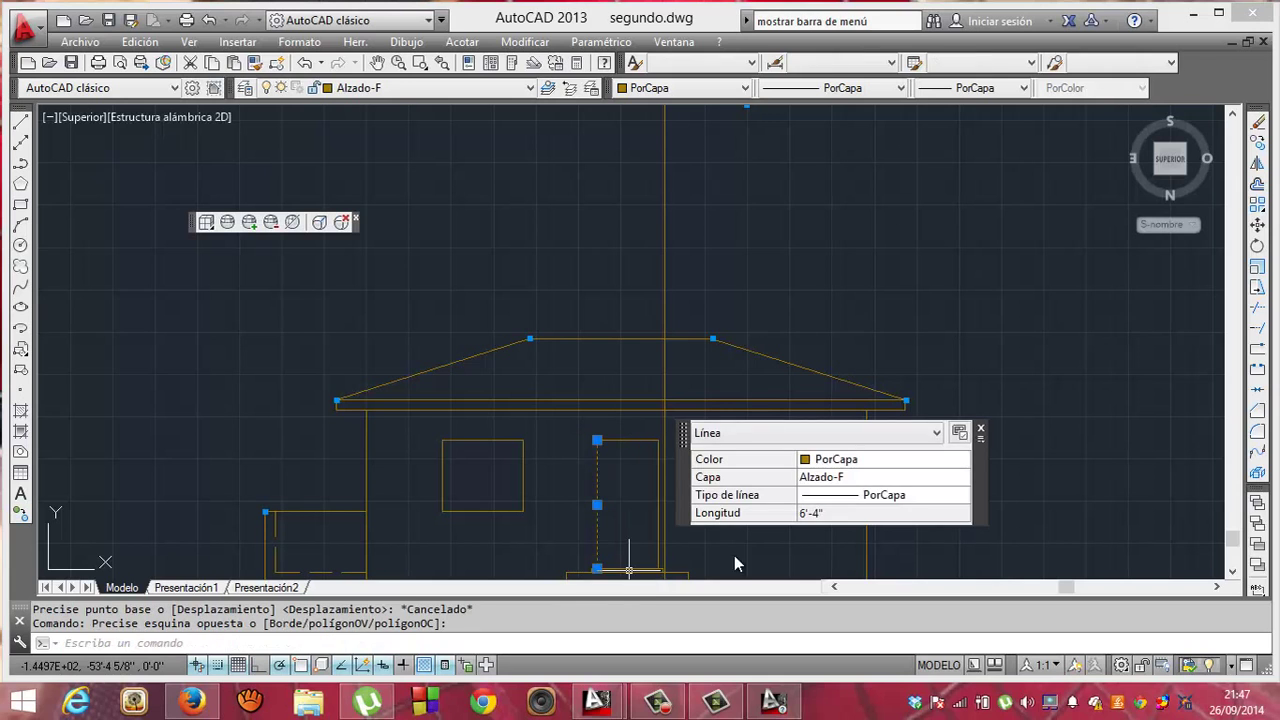
pyautogui.click(1233, 571)
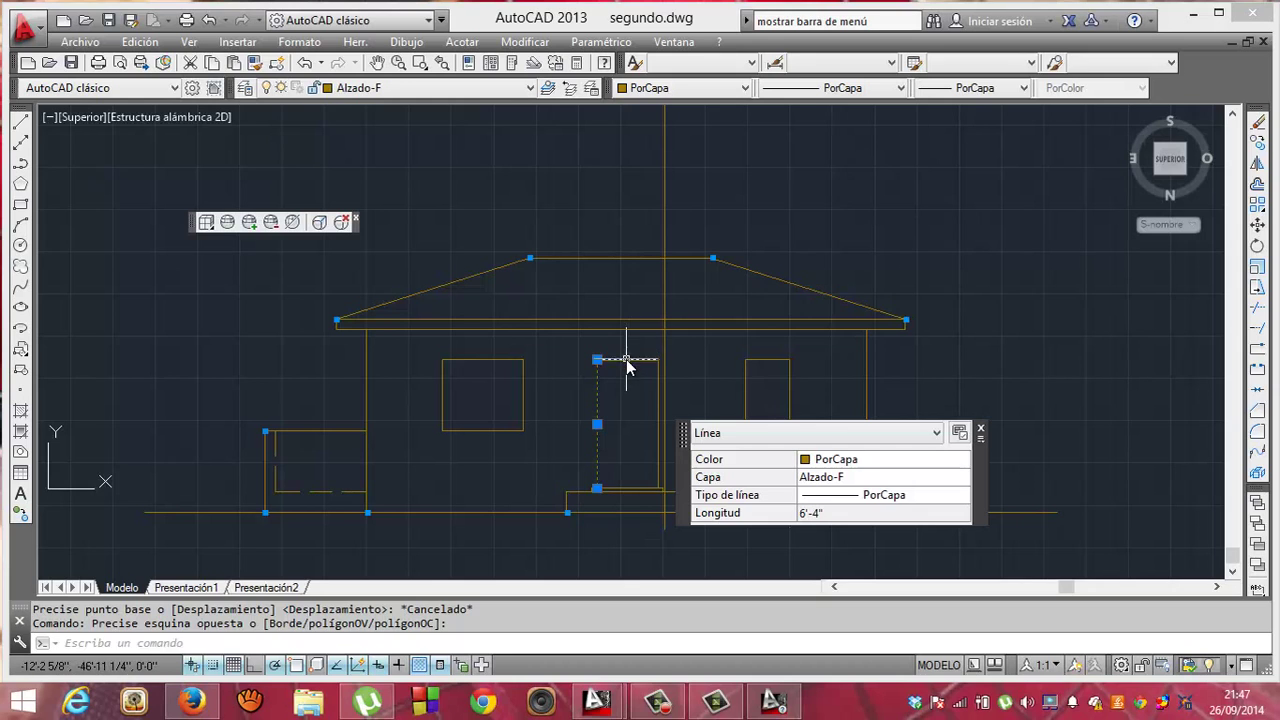
pyautogui.click(627, 362)
pyautogui.click(658, 425)
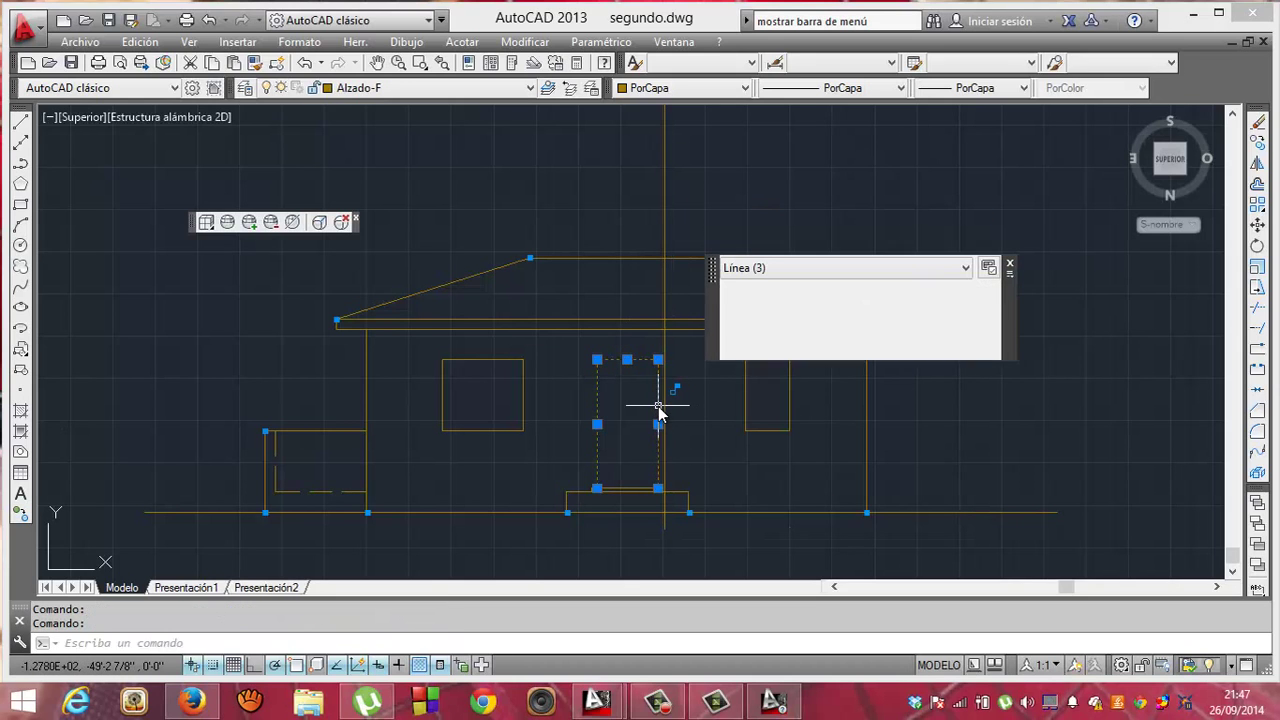
pyautogui.click(623, 486)
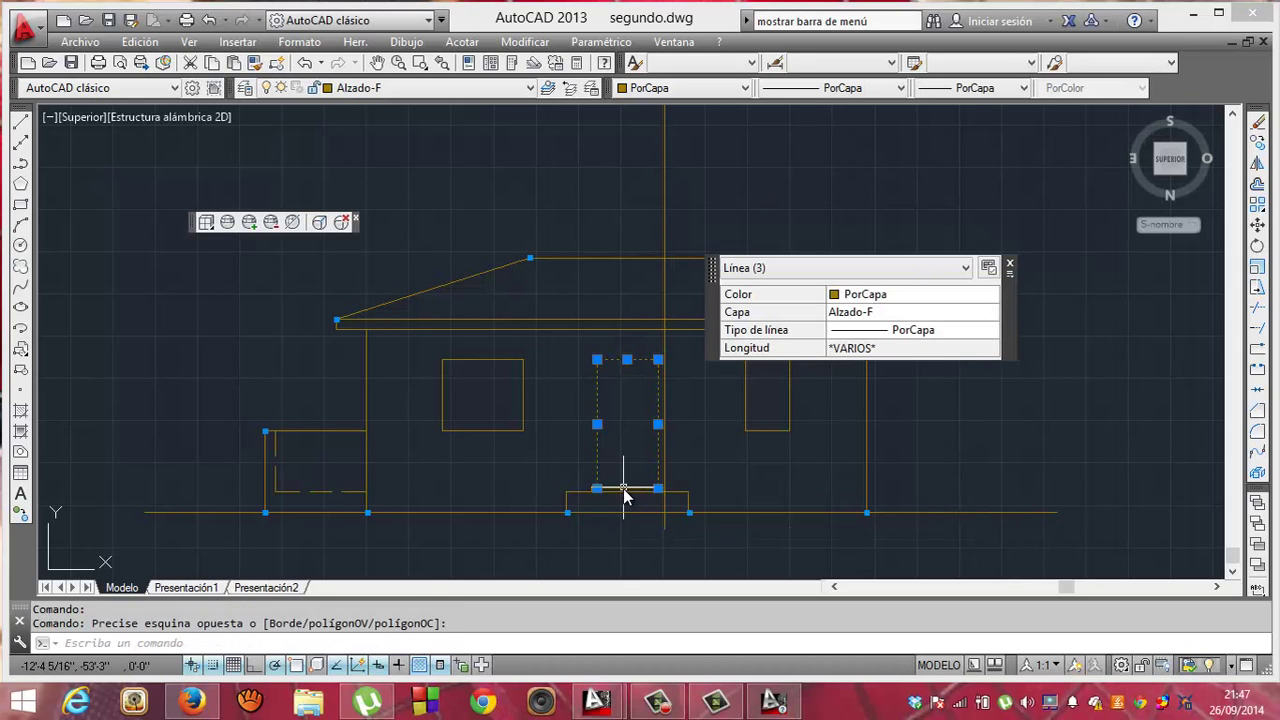
pyautogui.click(625, 490)
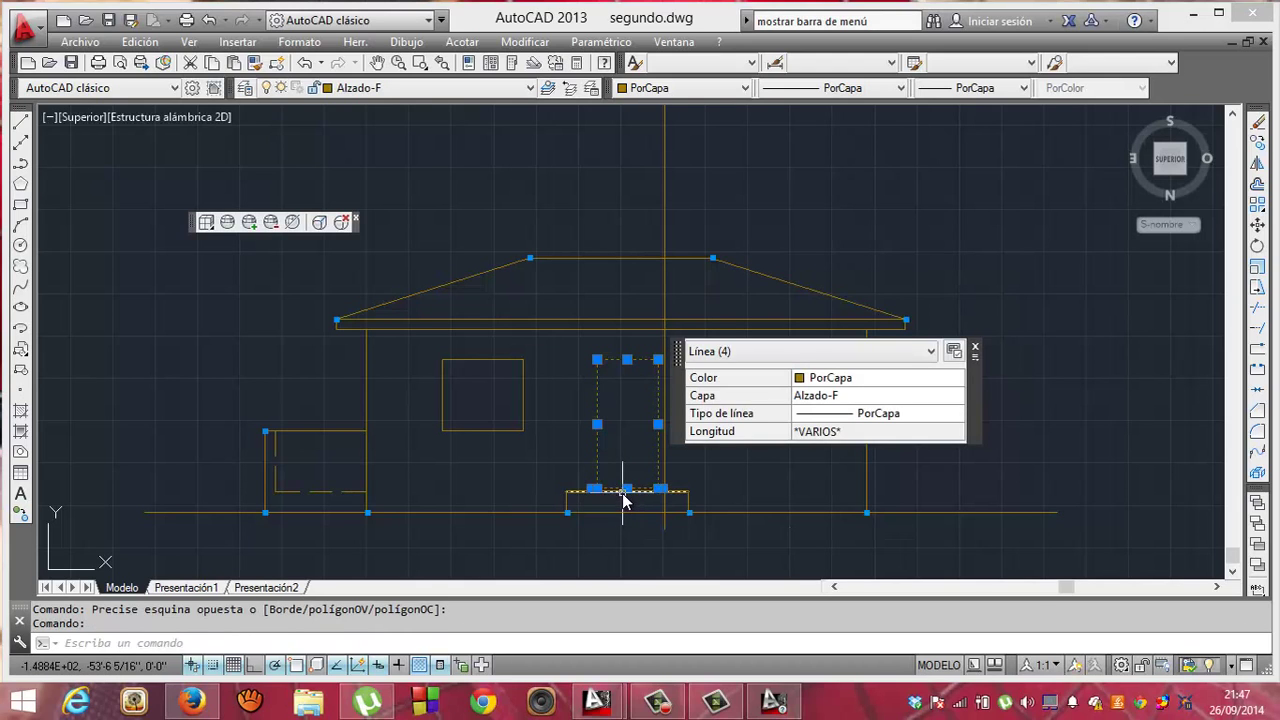
pyautogui.click(618, 508)
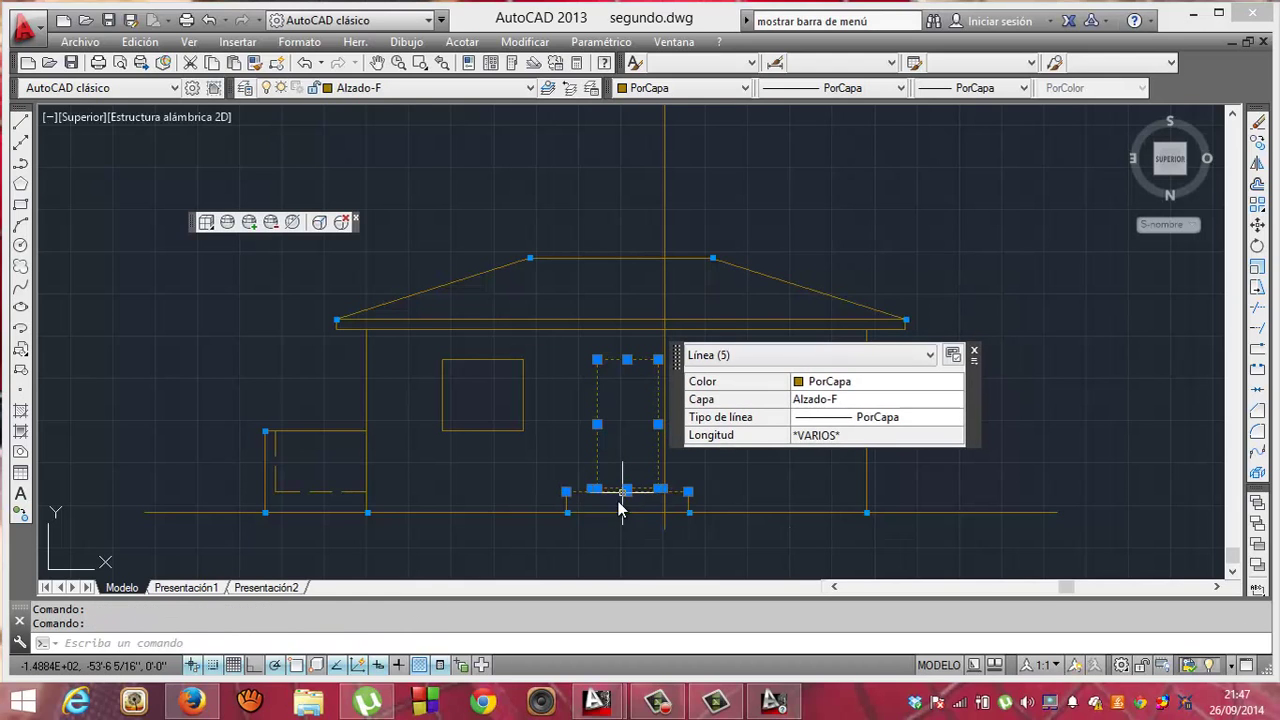
pyautogui.click(566, 502)
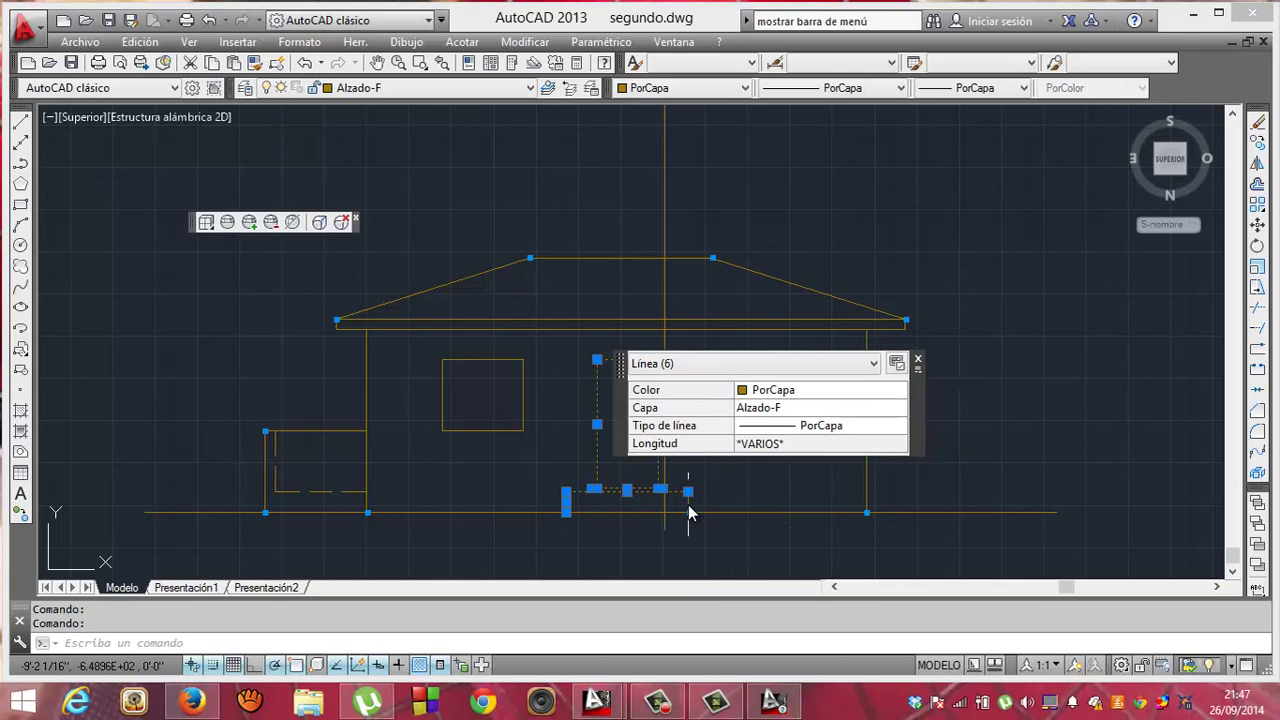
pyautogui.click(688, 504)
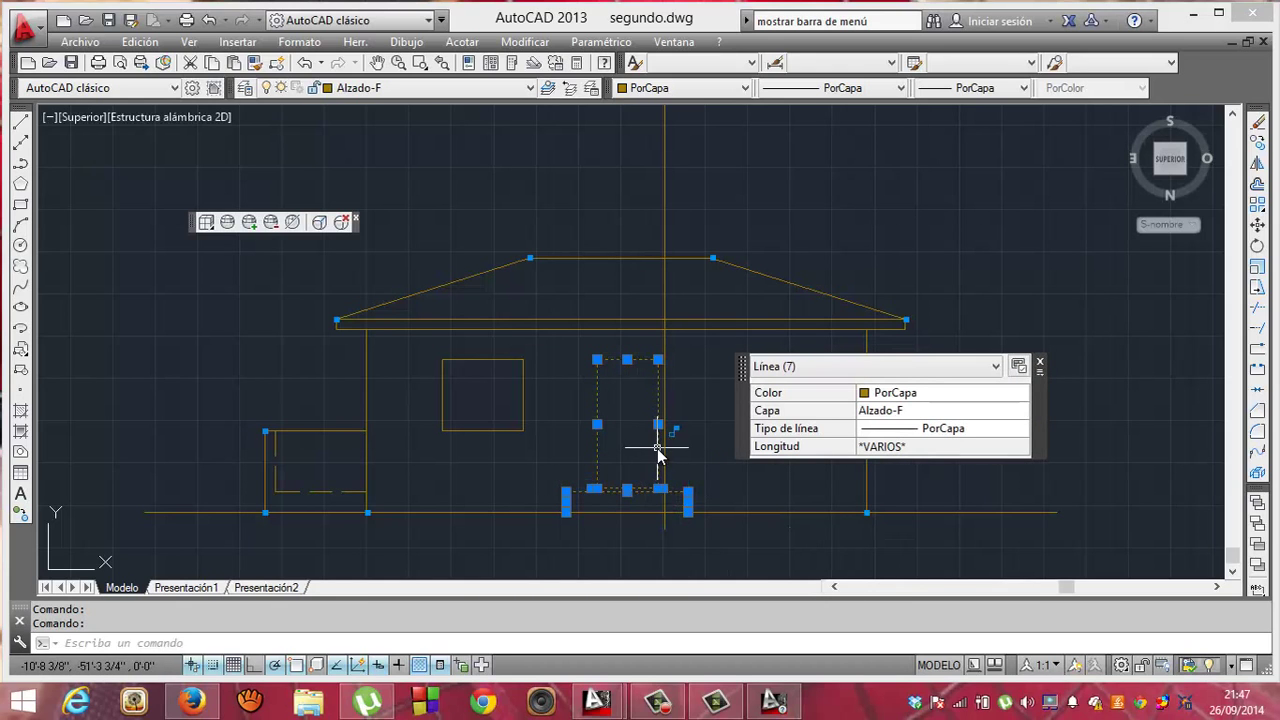
# - Move the door and step right onto the projection line with Desplazar, then undo it
pyautogui.rightClick(658, 452)
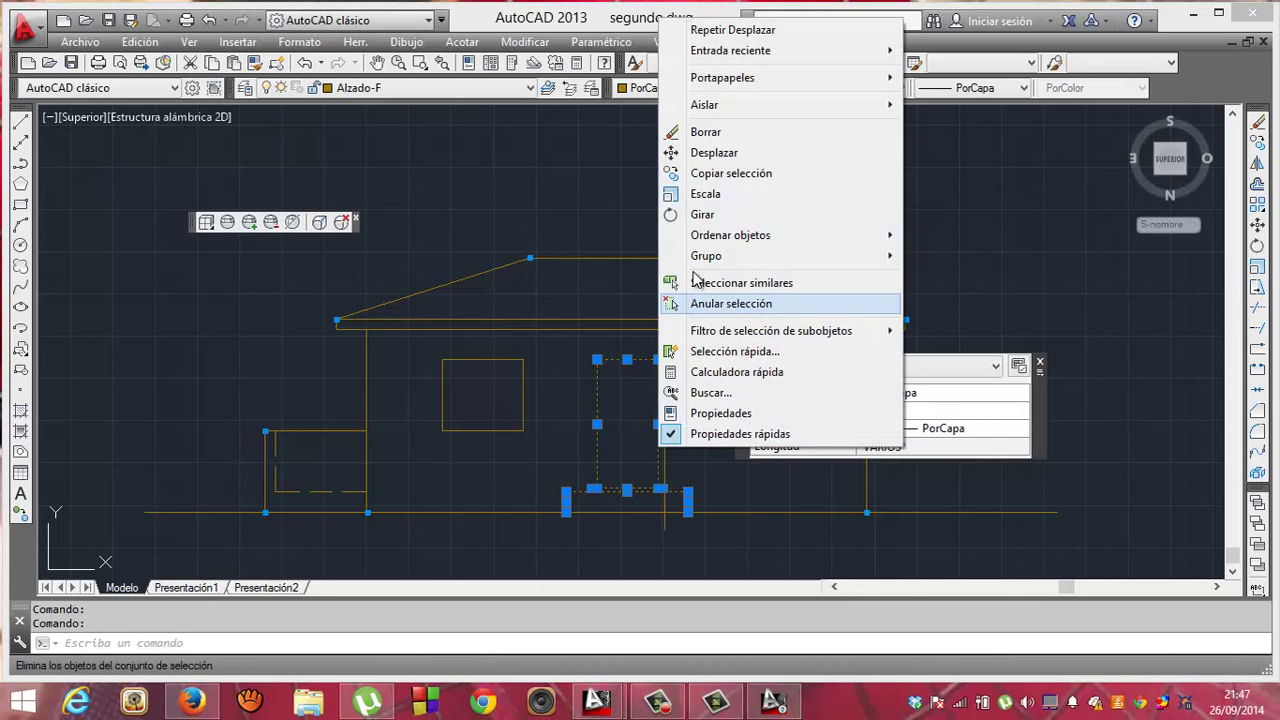
pyautogui.click(714, 158)
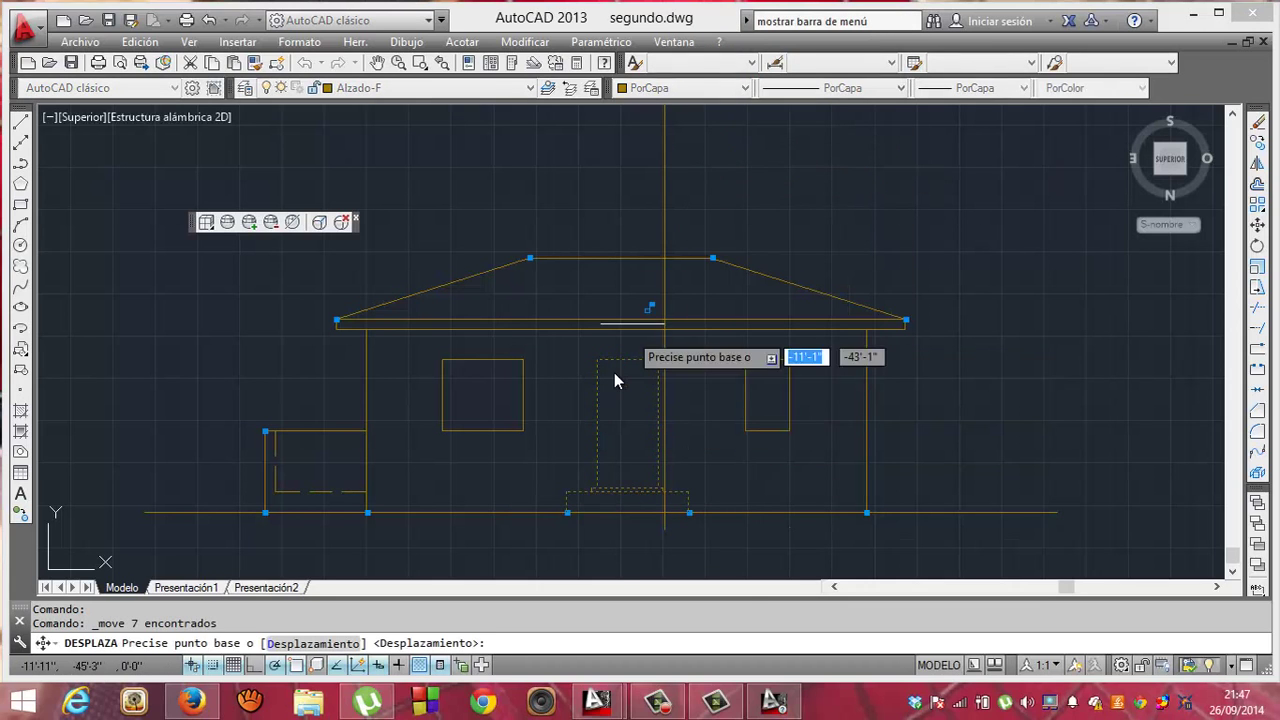
pyautogui.click(624, 489)
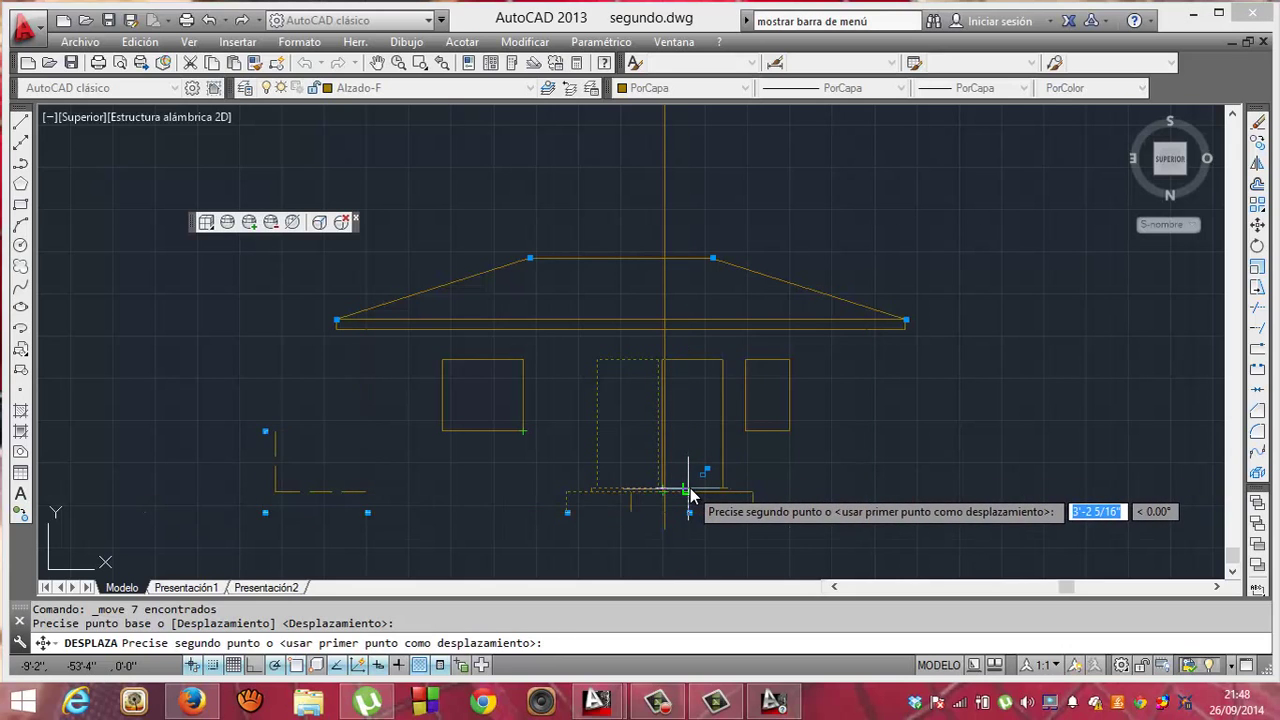
pyautogui.click(690, 490)
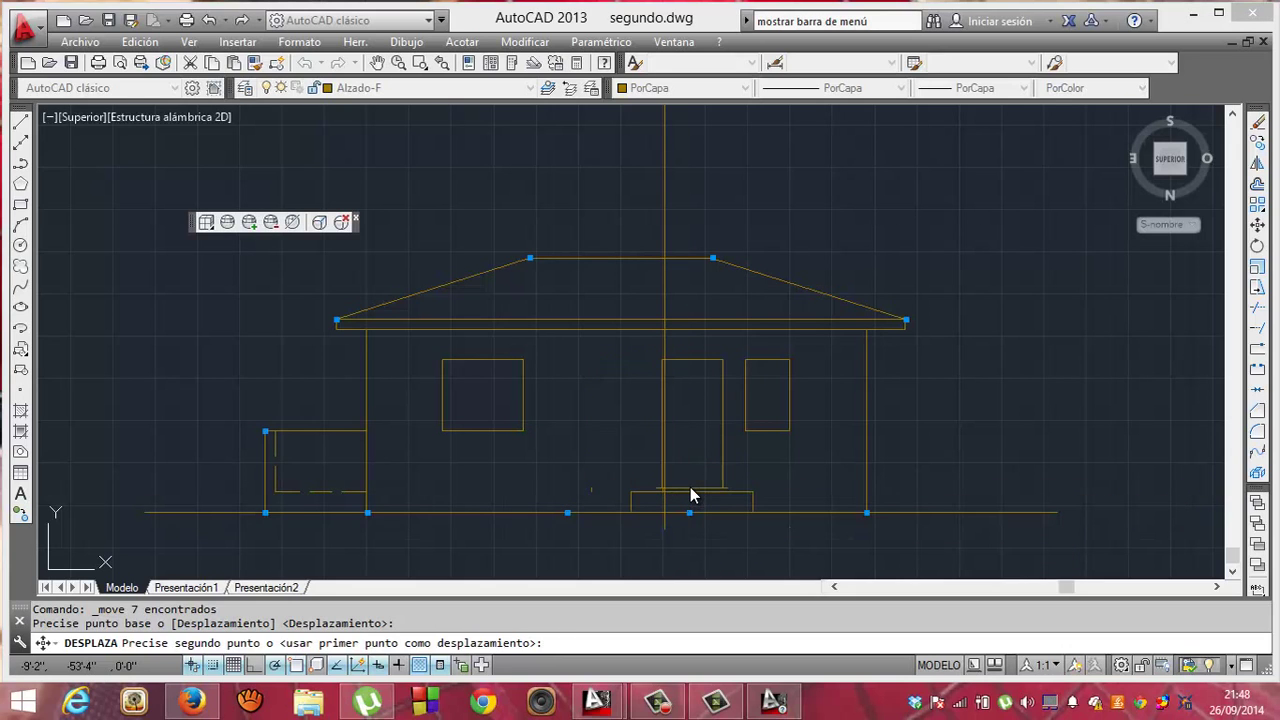
pyautogui.click(690, 487)
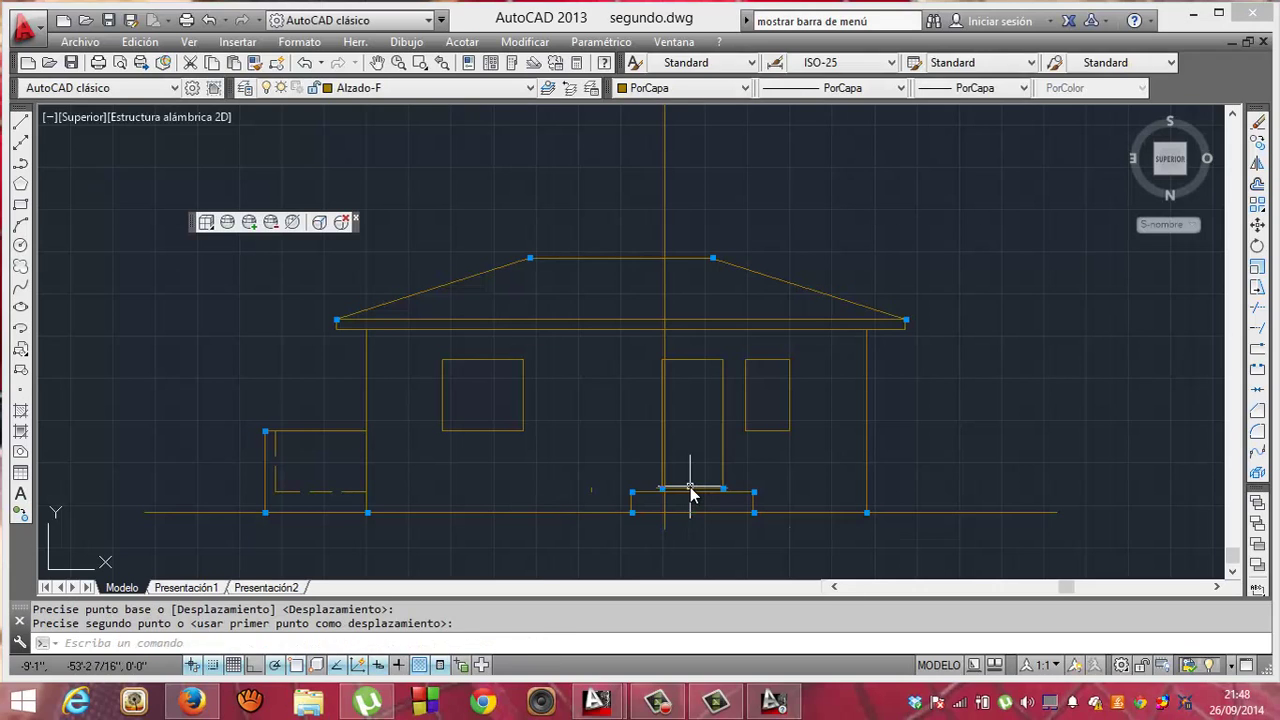
pyautogui.hotkey('ctrl', 'z')
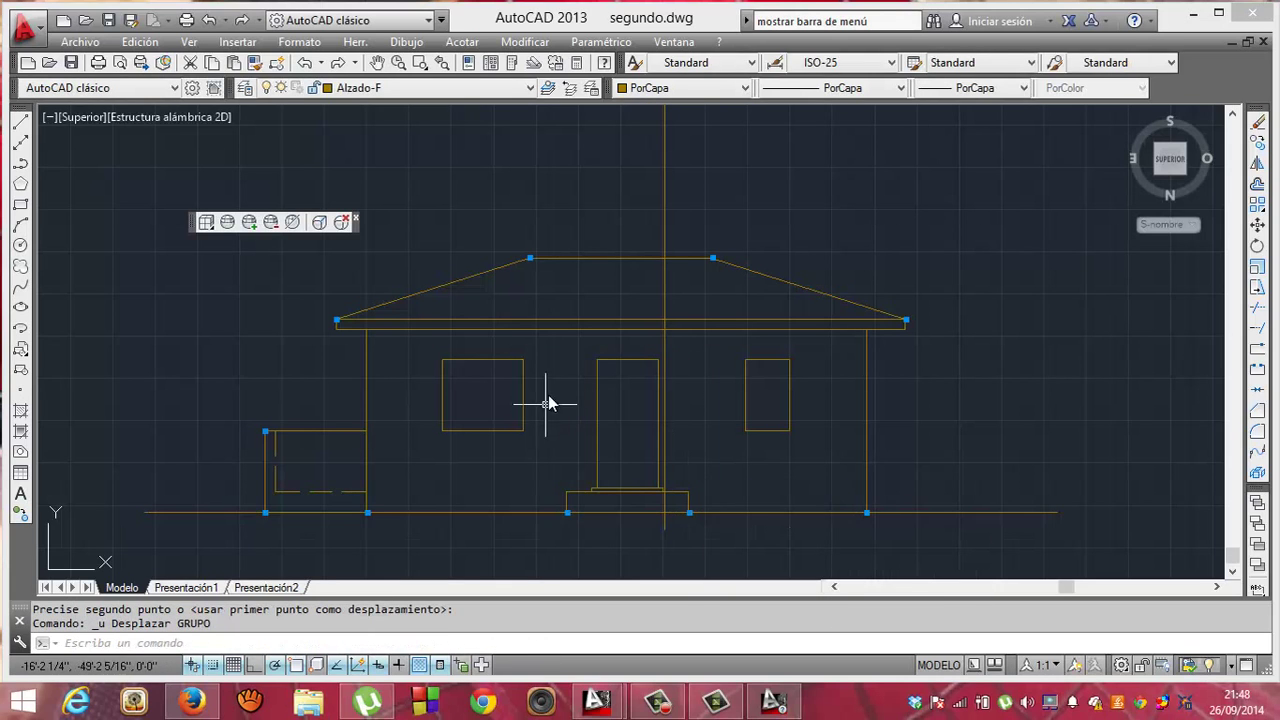
# - Select the rear door's top, side and bottom lines plus the step edges
pyautogui.click(616, 360)
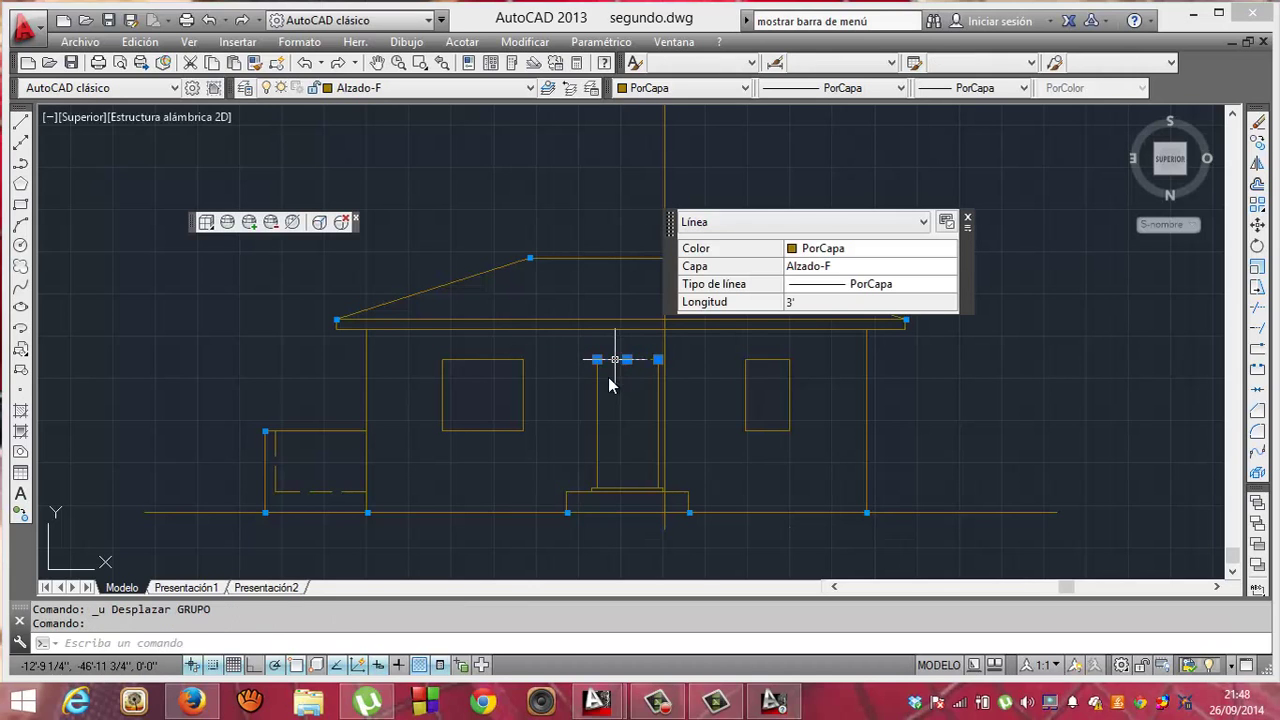
pyautogui.click(600, 412)
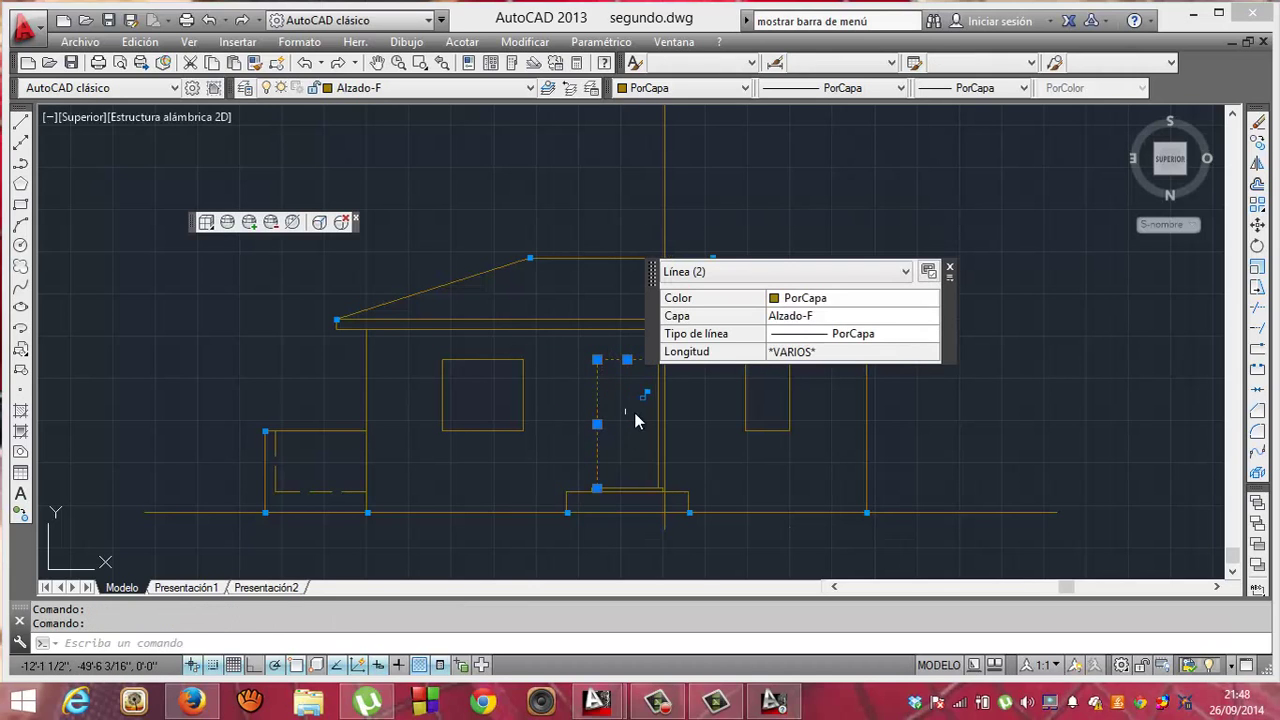
pyautogui.click(660, 428)
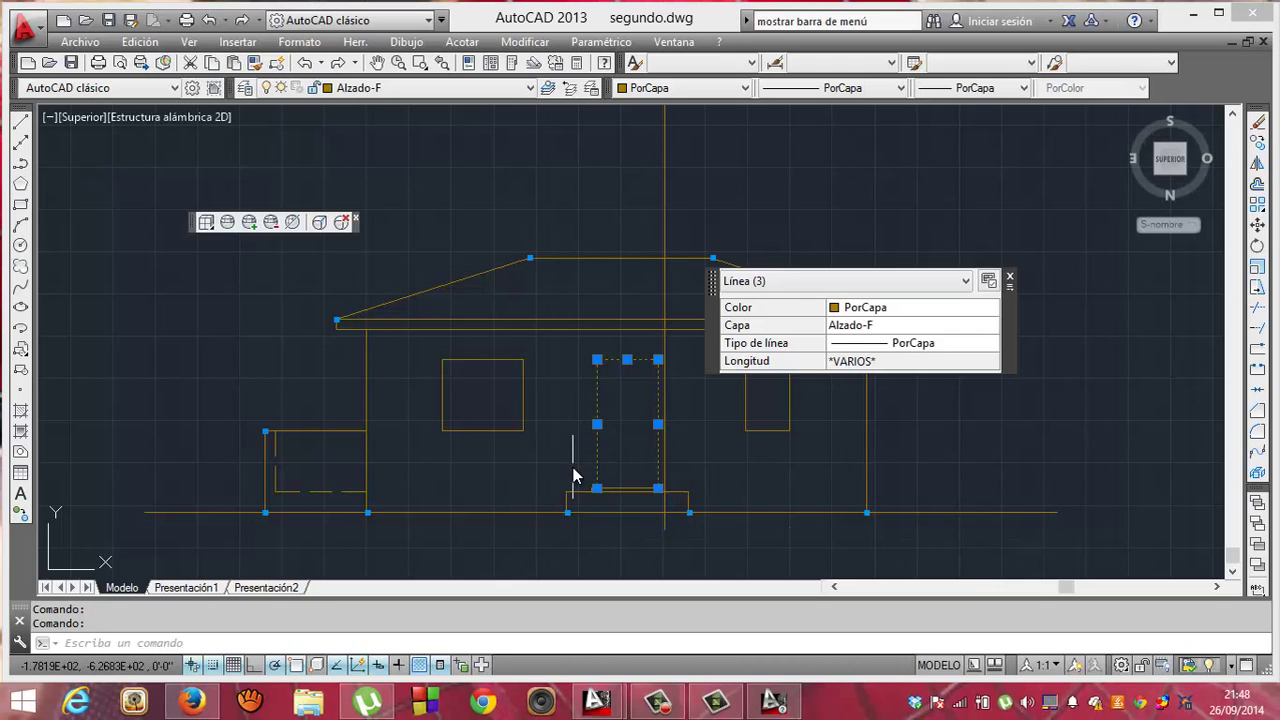
pyautogui.click(572, 467)
pyautogui.click(666, 500)
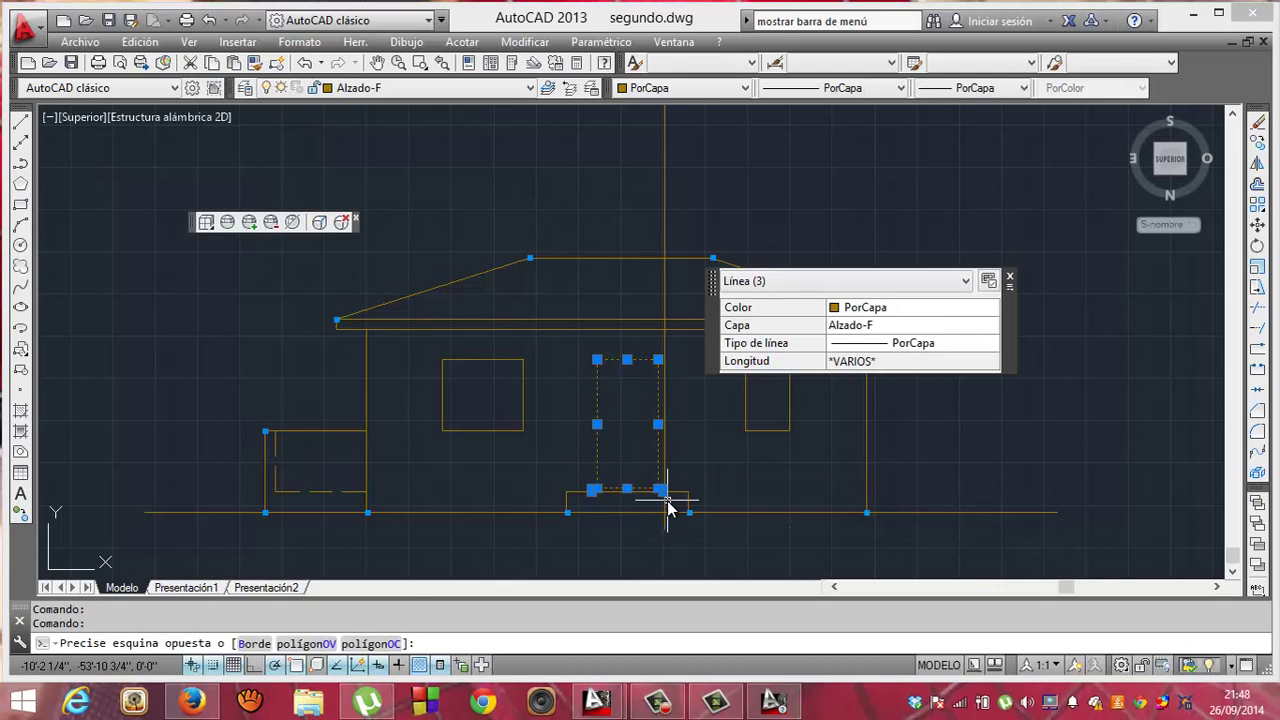
pyautogui.click(684, 494)
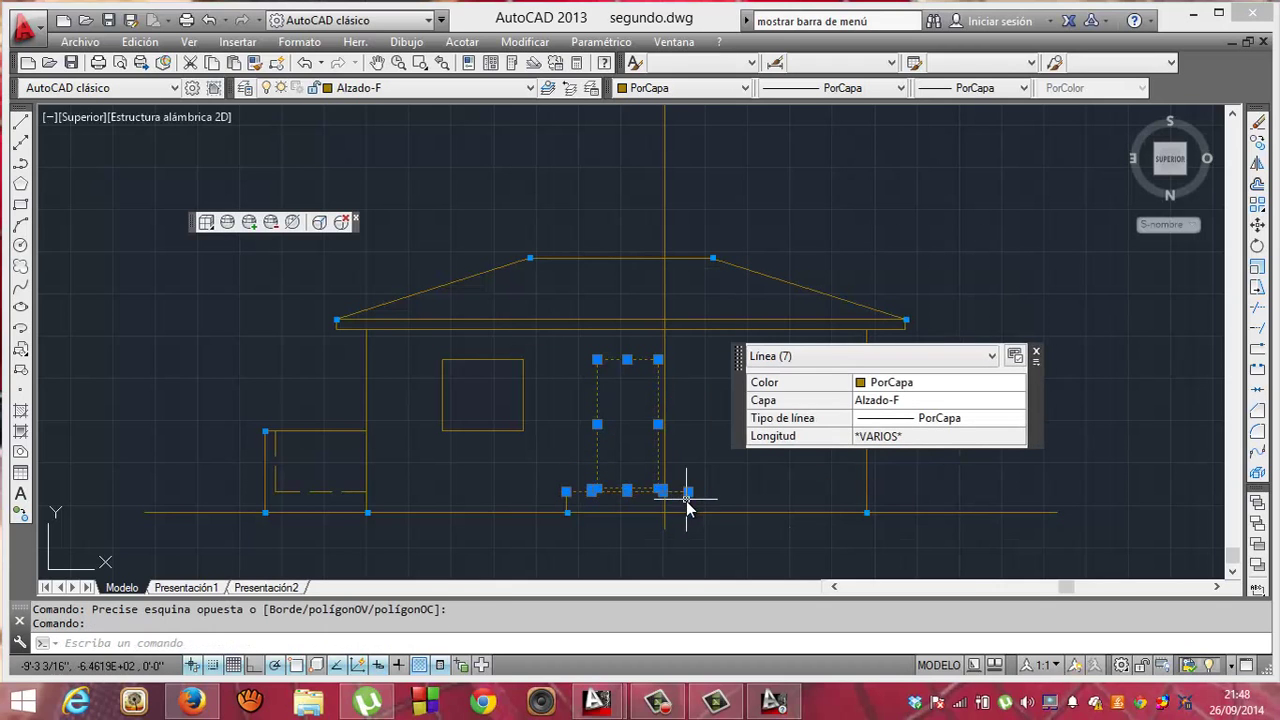
pyautogui.click(687, 503)
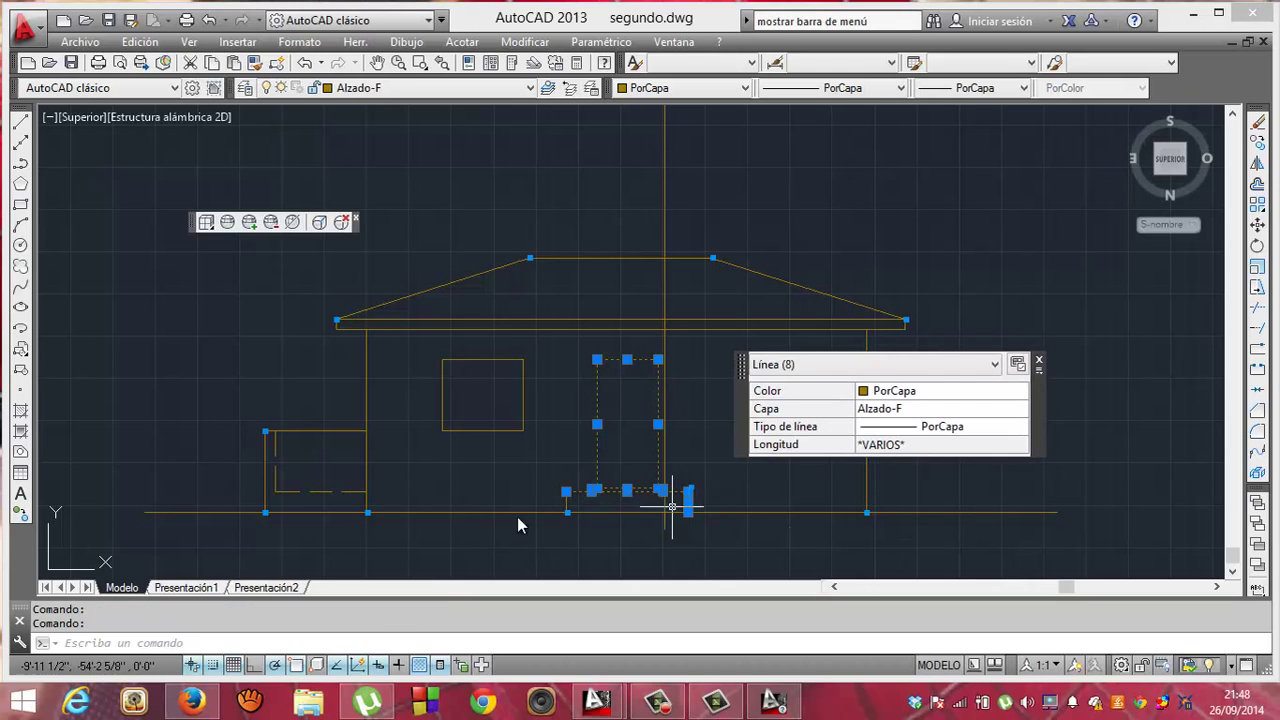
pyautogui.click(566, 500)
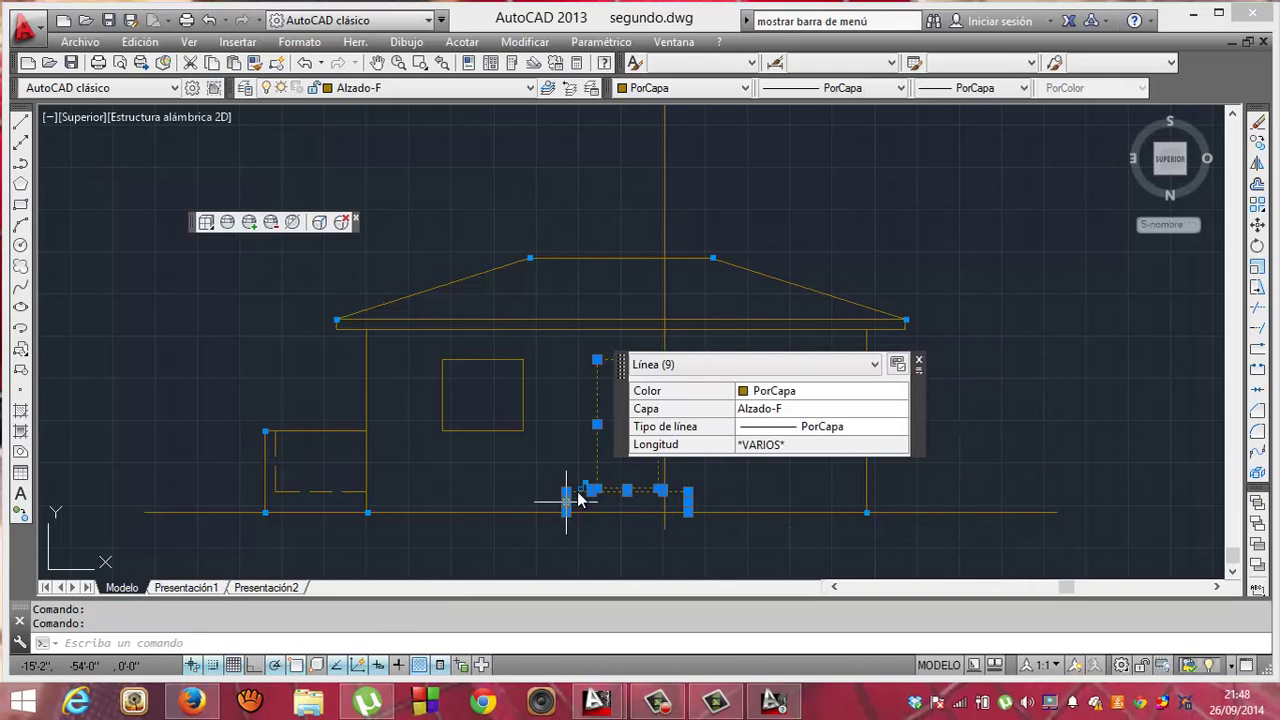
# - Move the door and step right from the door's bottom corner to sit beside the right window
pyautogui.rightClick(599, 441)
pyautogui.click(649, 145)
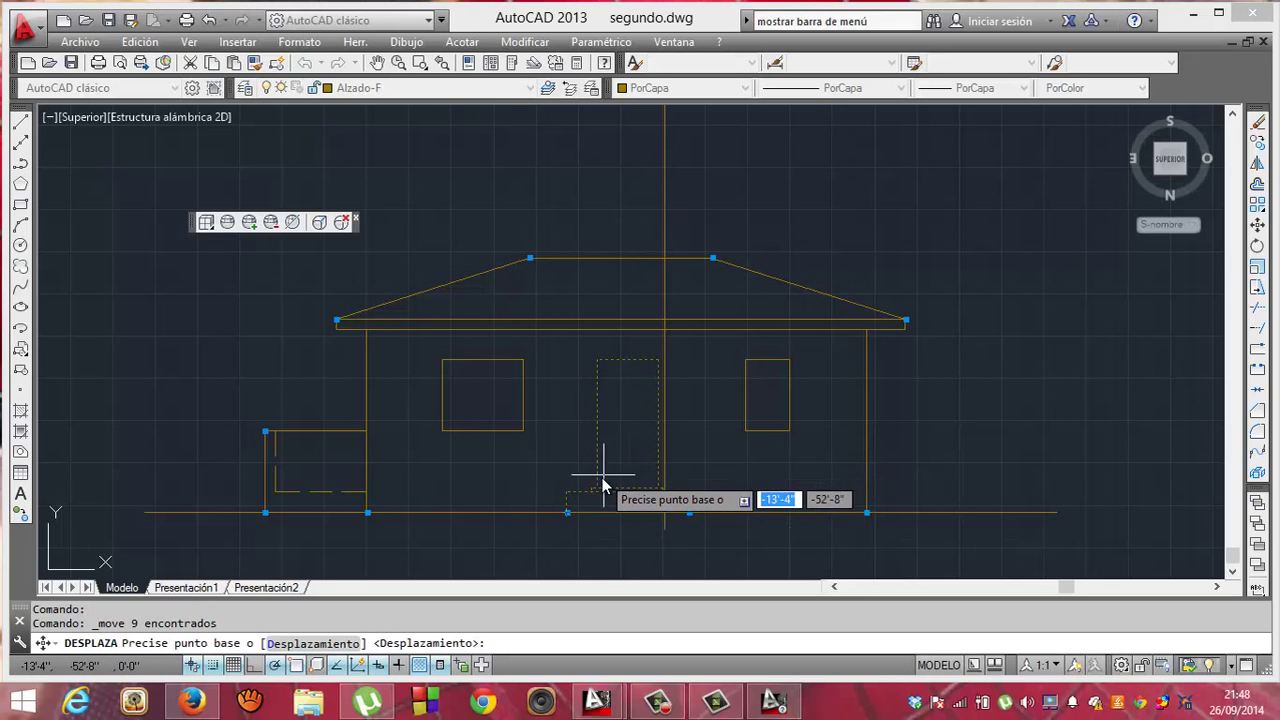
pyautogui.click(597, 489)
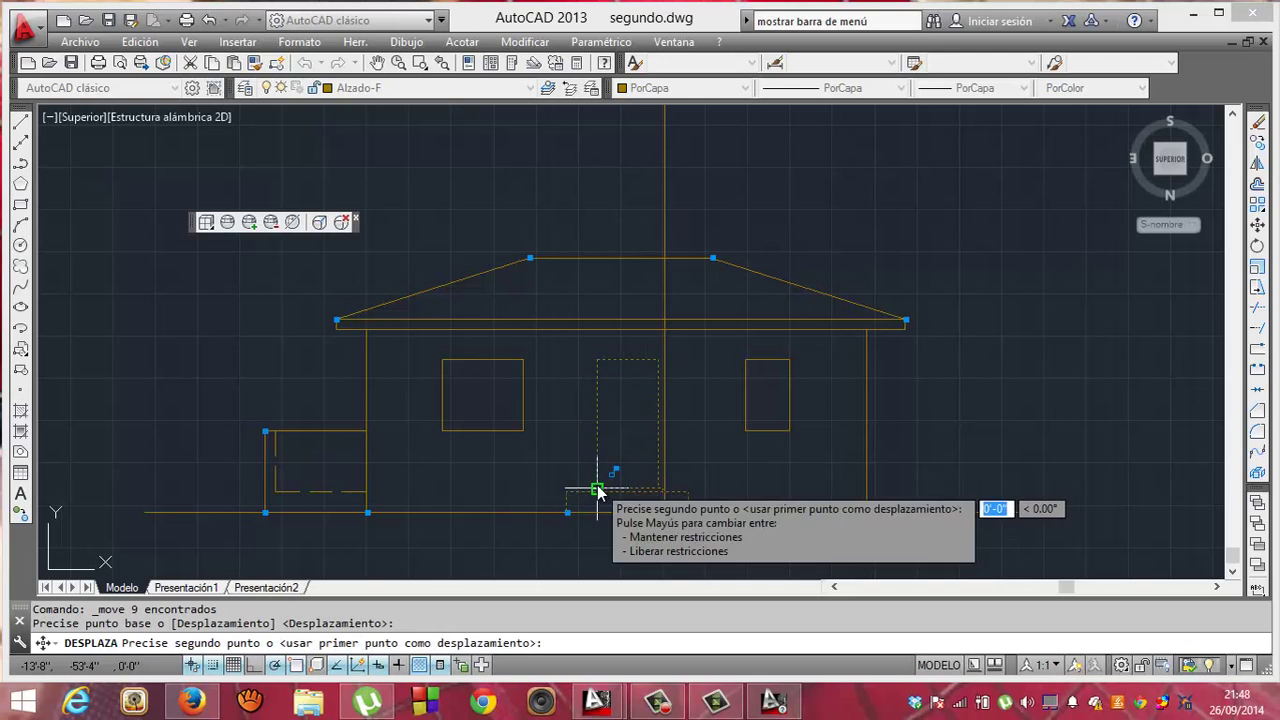
pyautogui.click(667, 489)
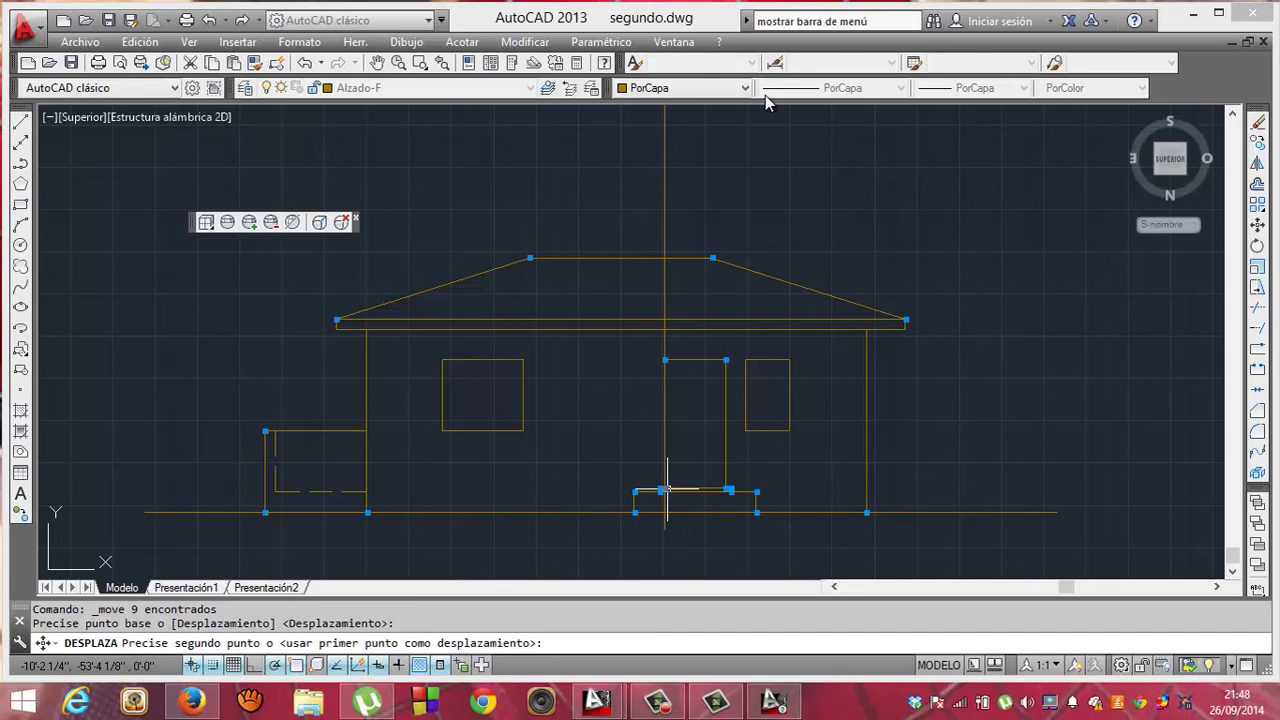
# - Delete the vertical guide line crossing the rear elevation
pyautogui.press('Escape')
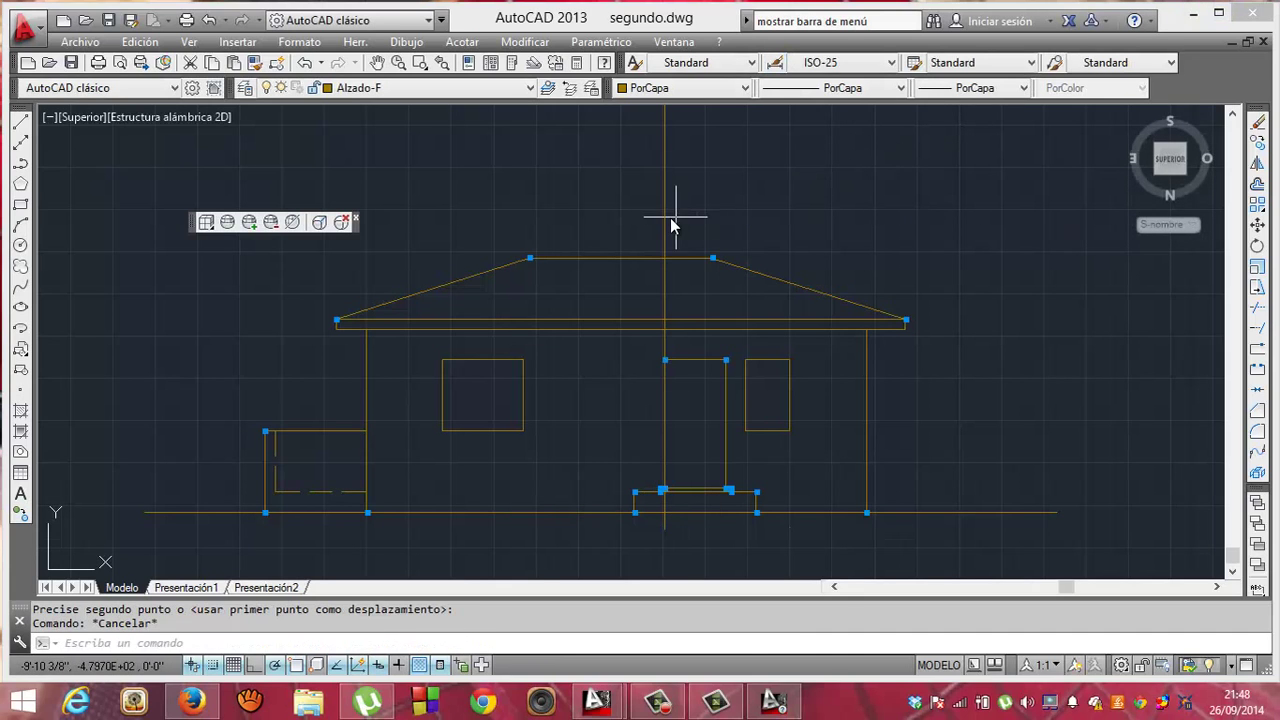
pyautogui.click(664, 217)
pyautogui.press('Delete')
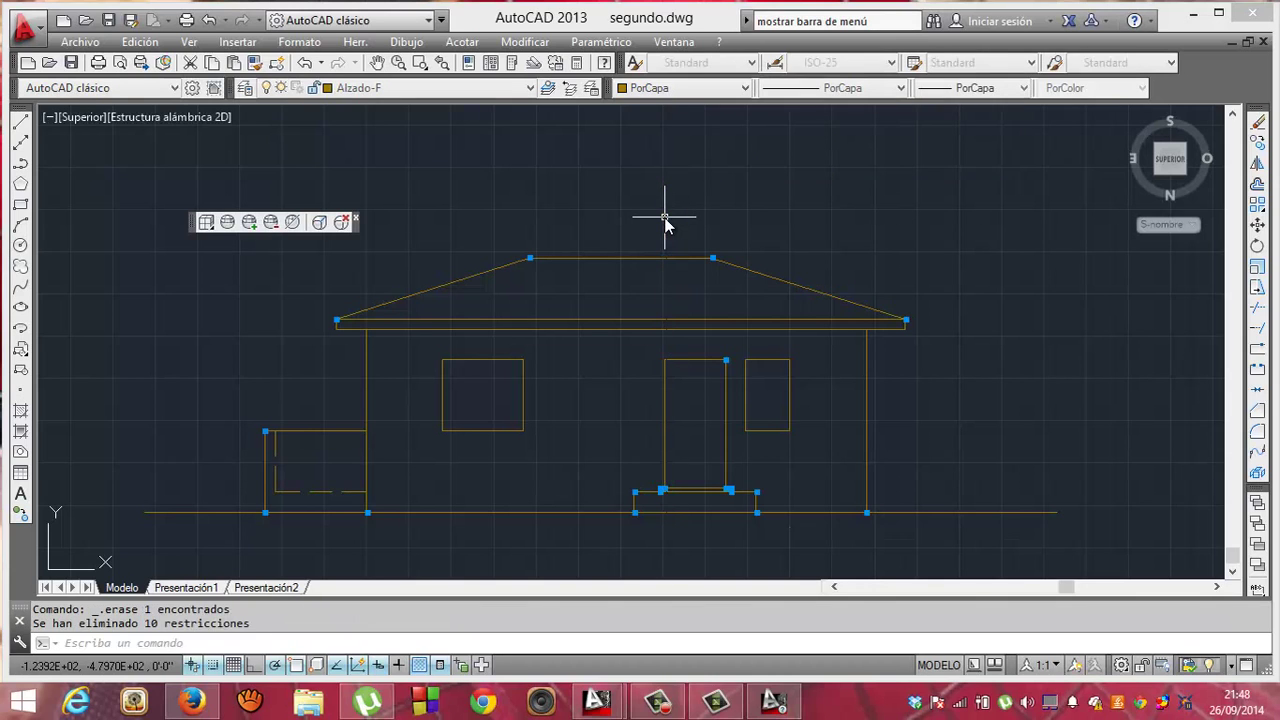
pyautogui.press('Escape')
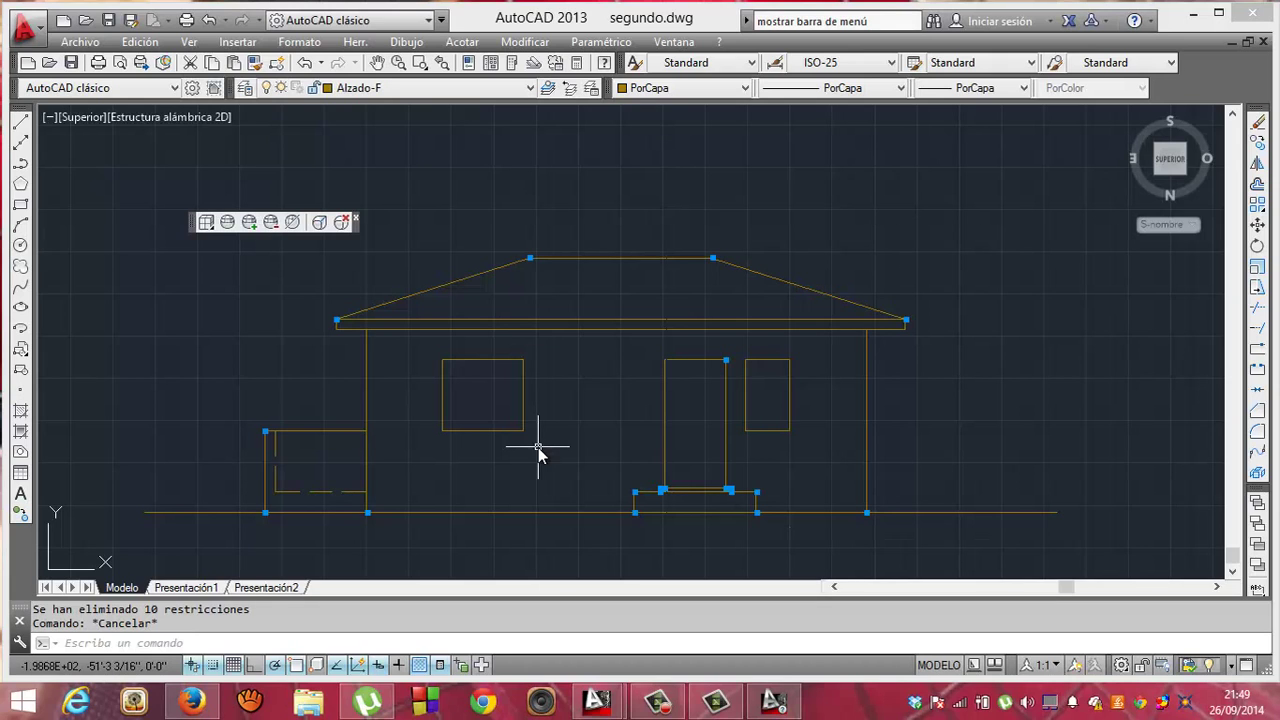
# - Save the current UCS as alz_tras using the SCP command's Guardar option
pyautogui.write('scp')
pyautogui.press('Return')
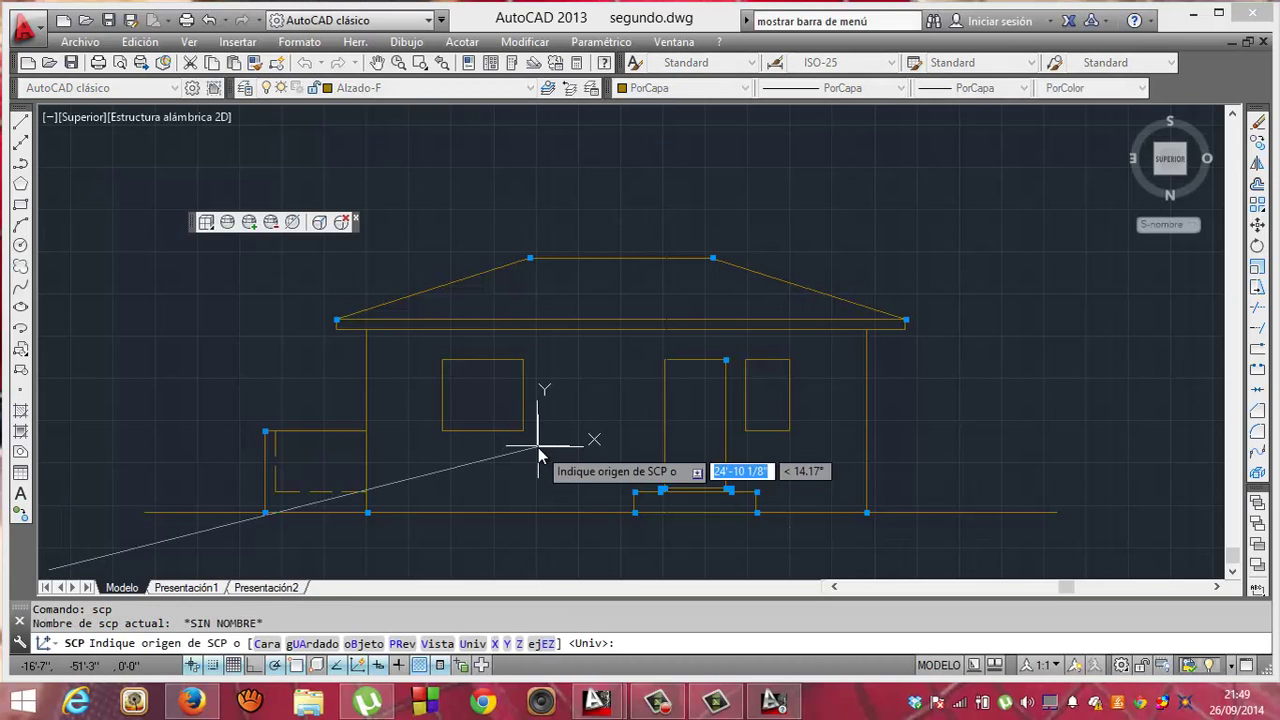
pyautogui.write('g')
pyautogui.press('Return')
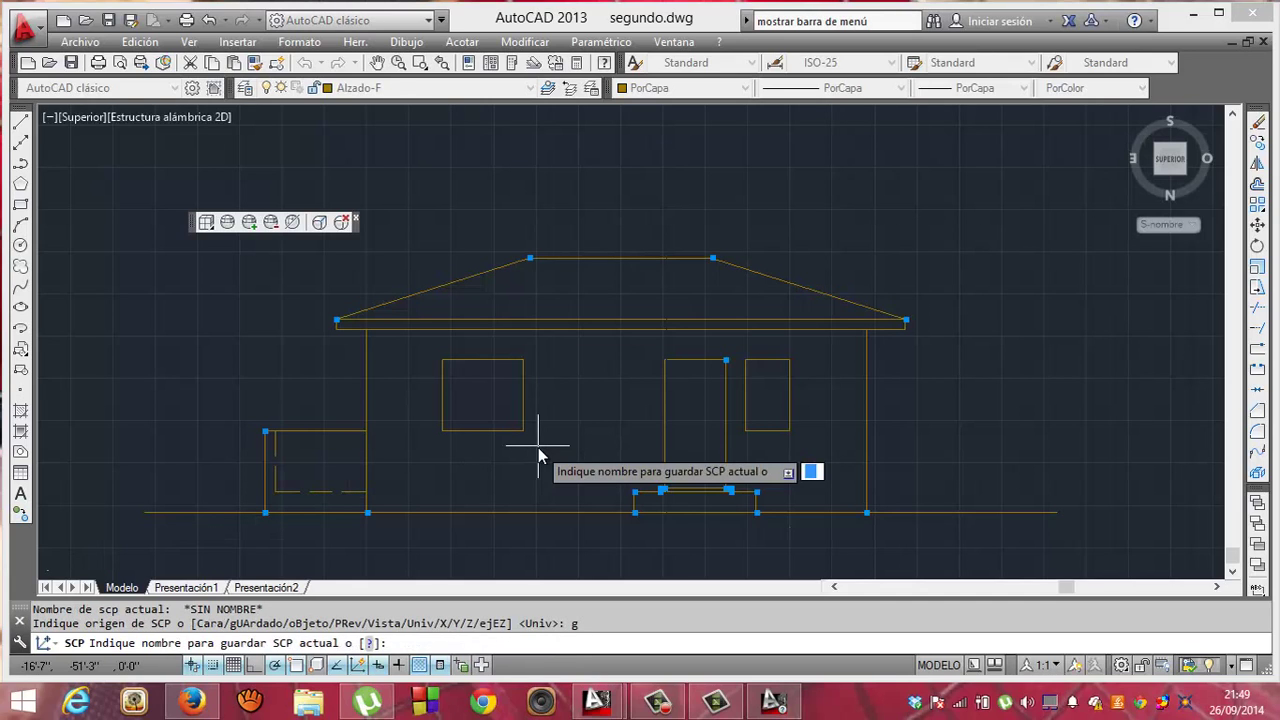
pyautogui.write('a')
pyautogui.write('lz')
pyautogui.write('_tras')
pyautogui.press('Return')
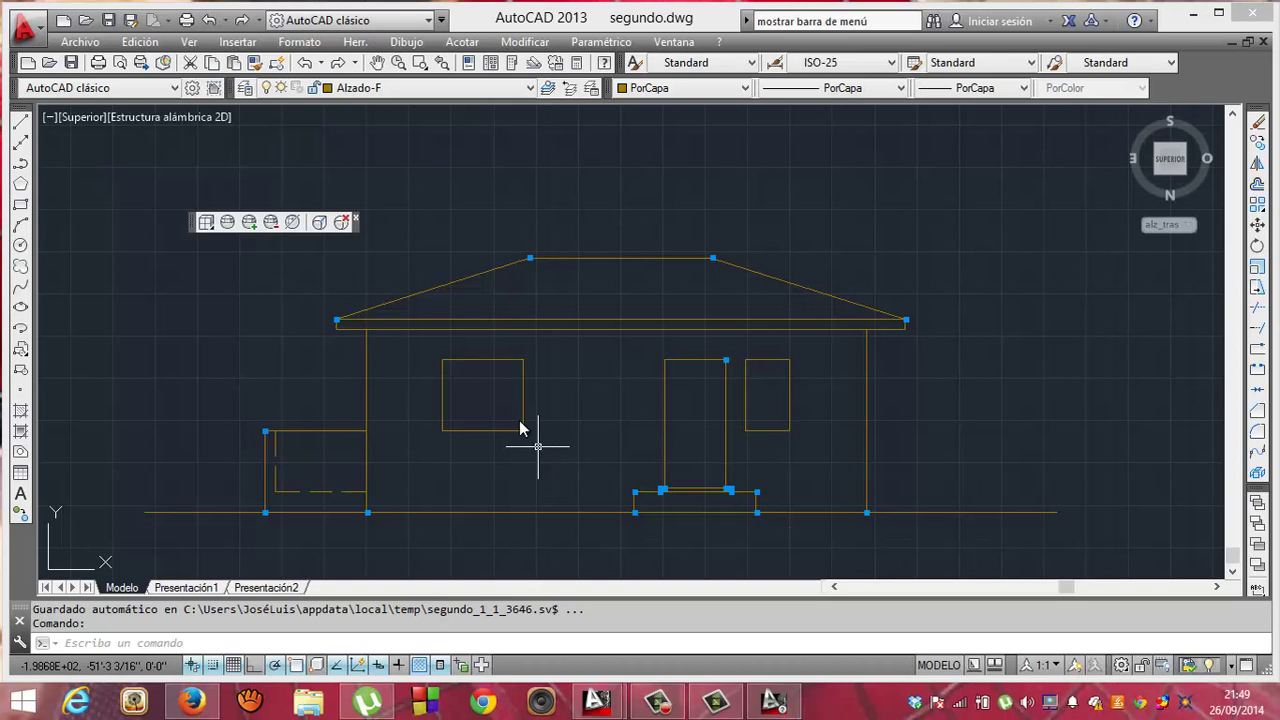
pyautogui.click(190, 43)
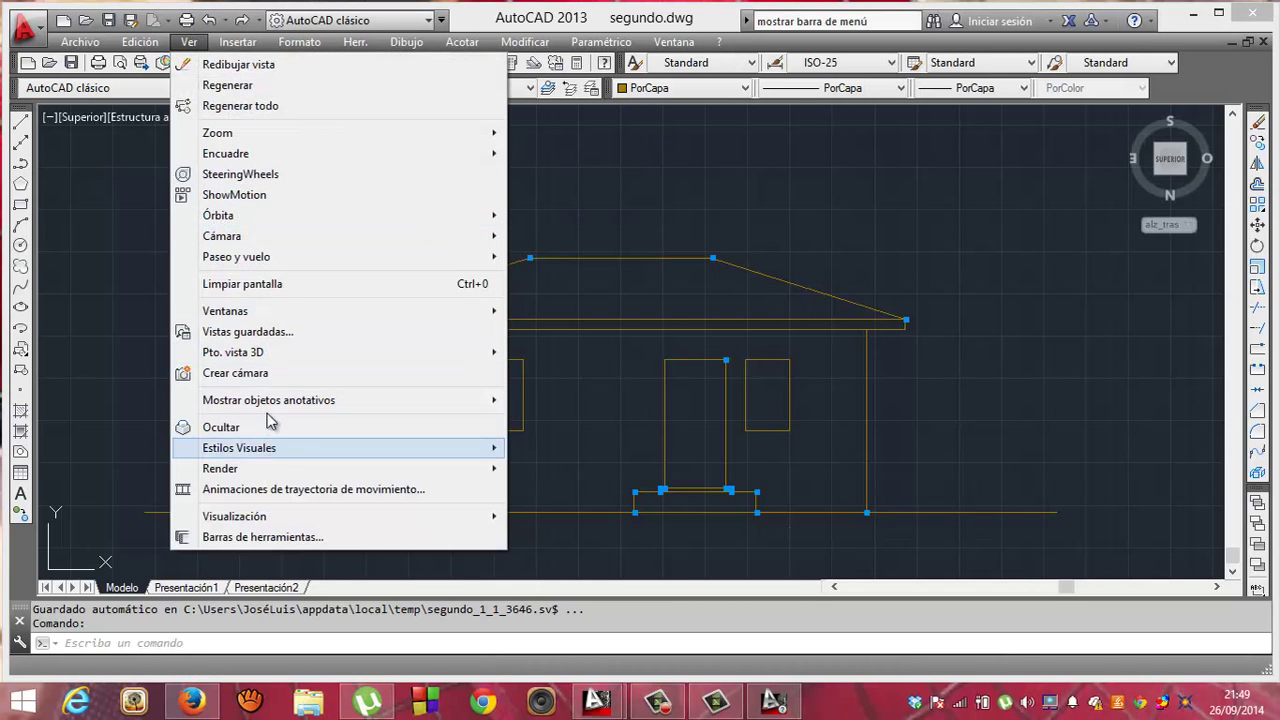
# - Create a new named view alz_tras in Vistas guardadas, tied to the alz_tras UCS
pyautogui.click(261, 333)
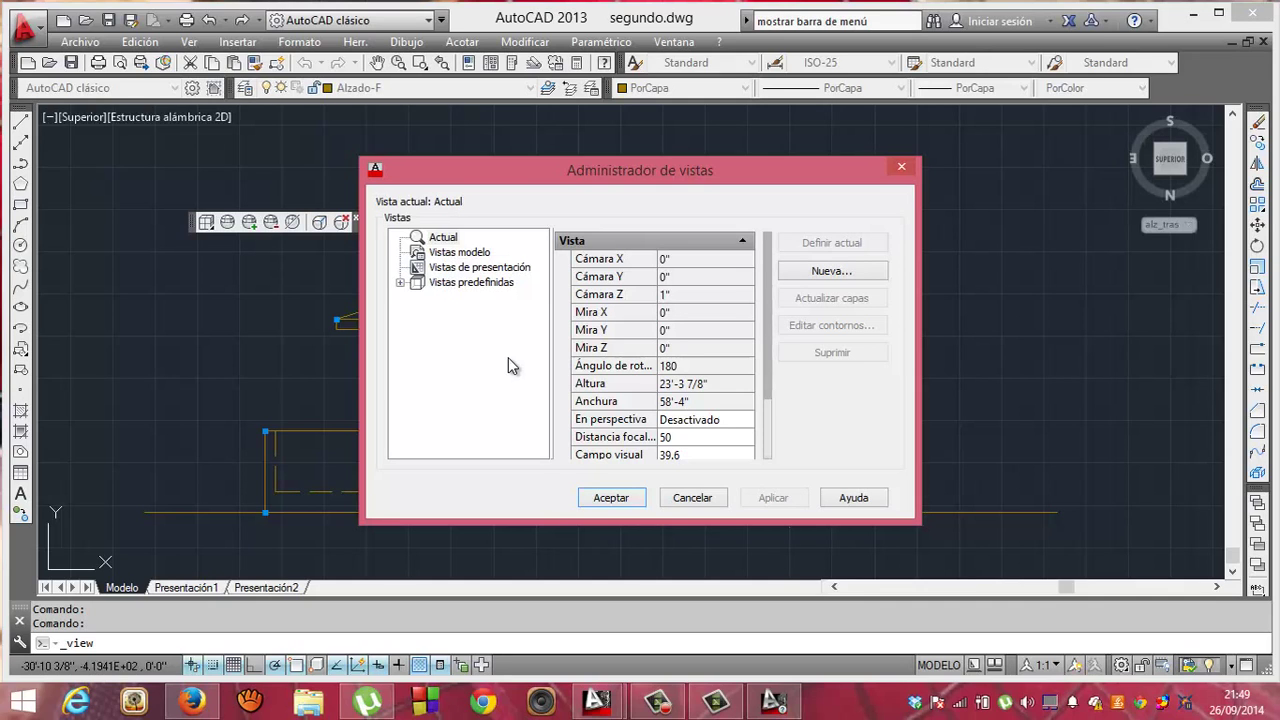
pyautogui.click(820, 273)
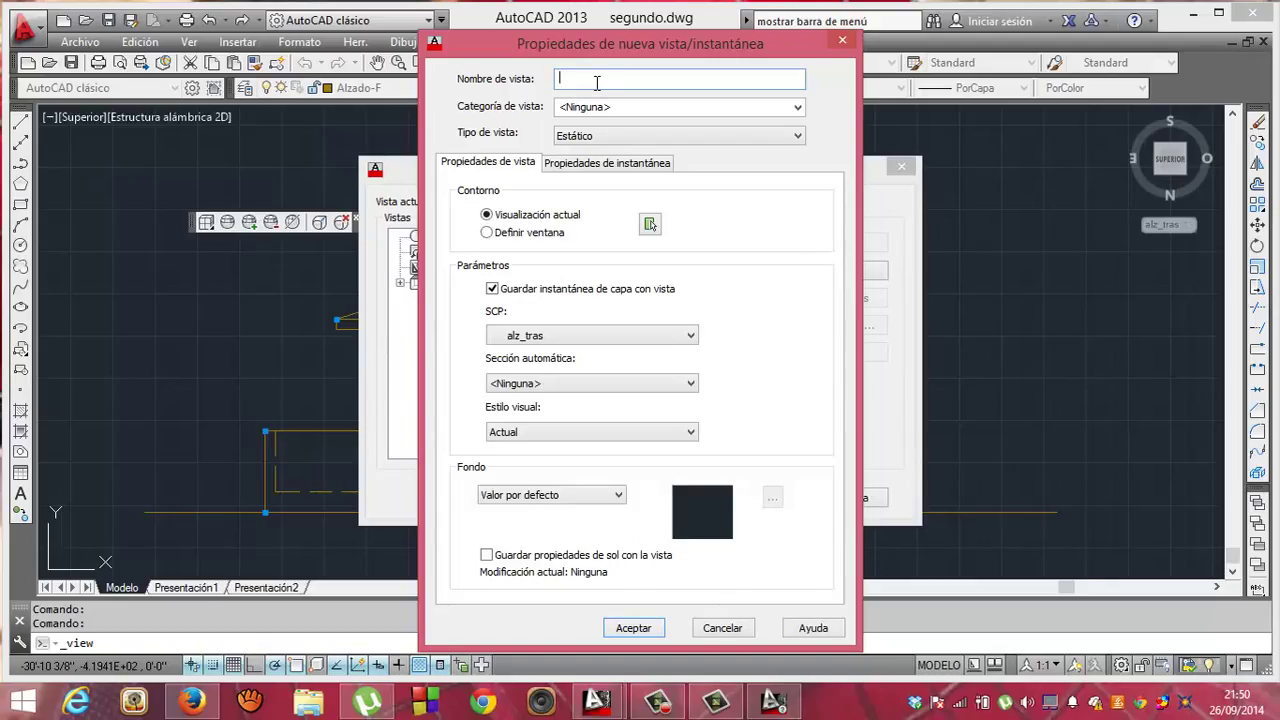
pyautogui.write('a')
pyautogui.press('BackSpace')
pyautogui.write('alz_tr')
pyautogui.press('BackSpace')
pyautogui.press('BackSpace')
pyautogui.press('BackSpace')
pyautogui.write('_')
pyautogui.write('tras')
pyautogui.press('Tab')
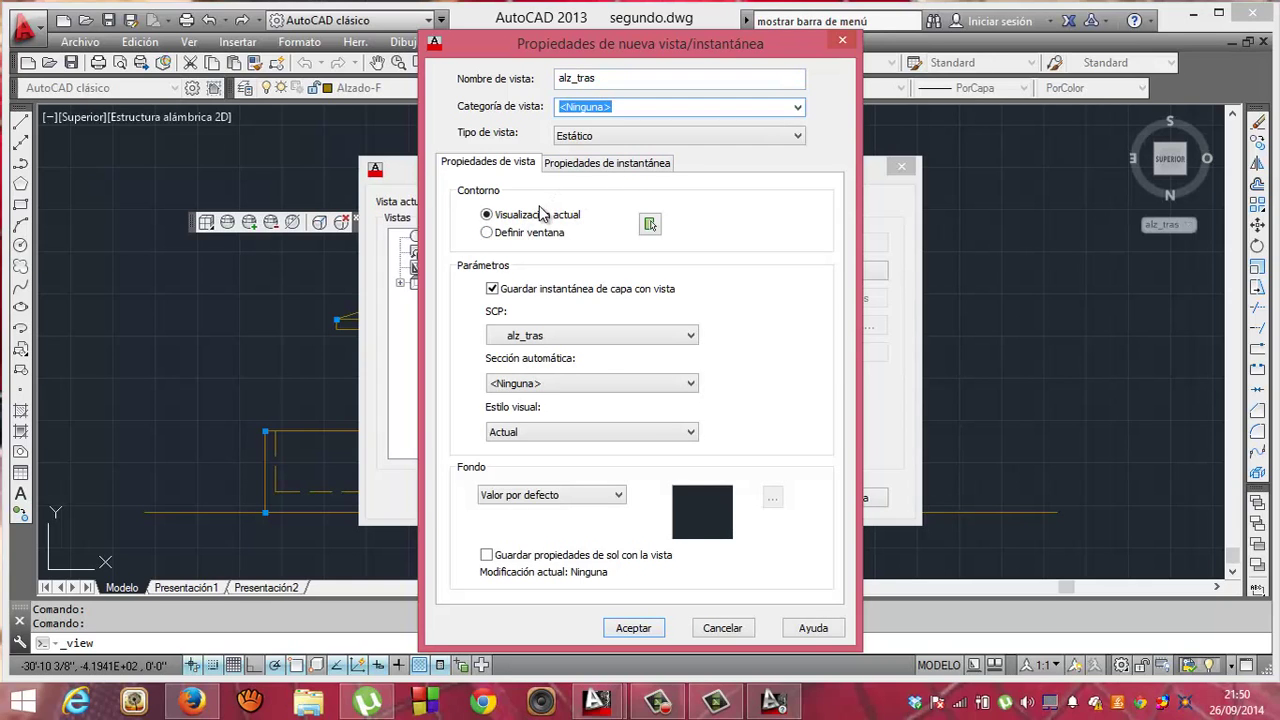
pyautogui.click(644, 636)
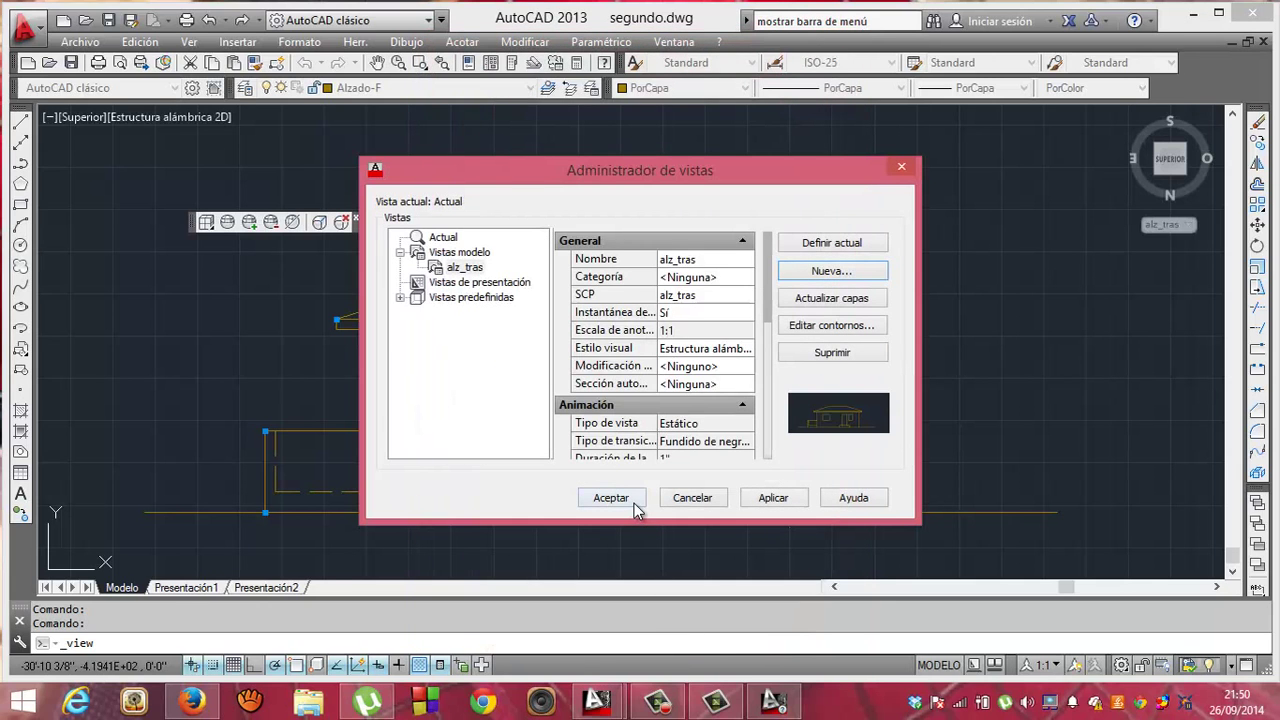
pyautogui.click(611, 498)
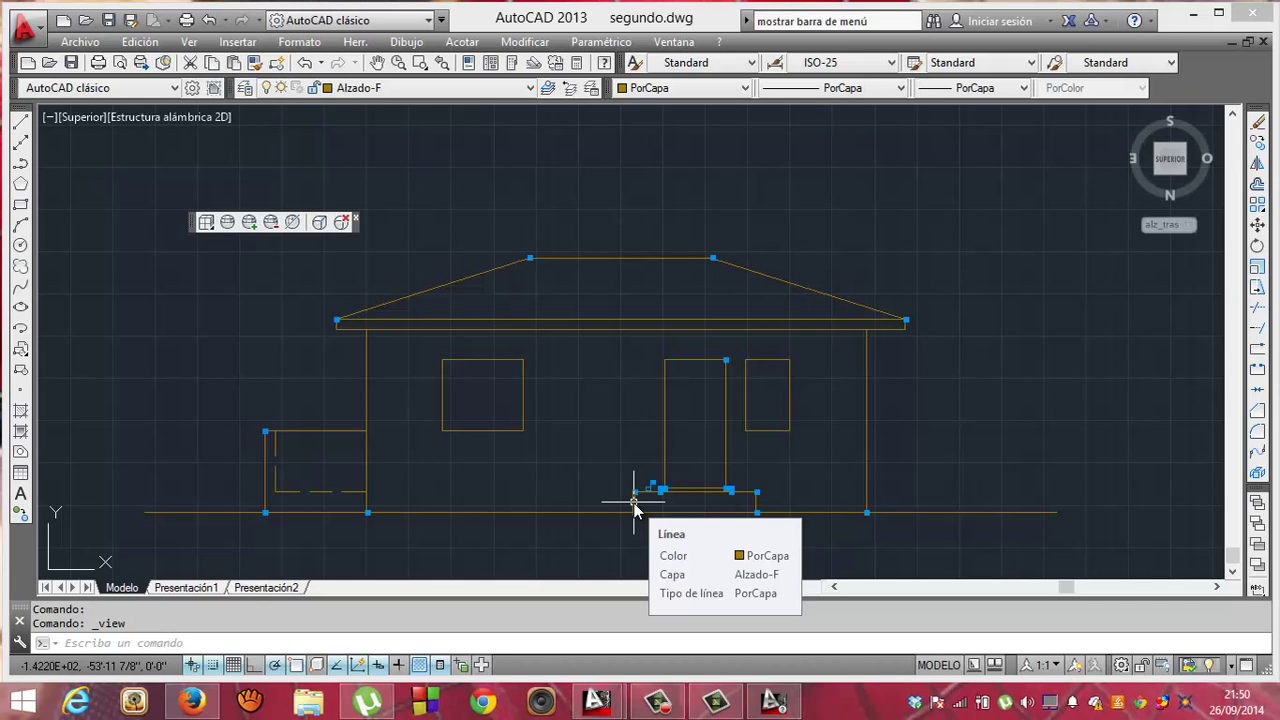
# - Restore the world (*UNIVERSAL*) UCS with the SCP command
pyautogui.write('scp')
pyautogui.press('Return')
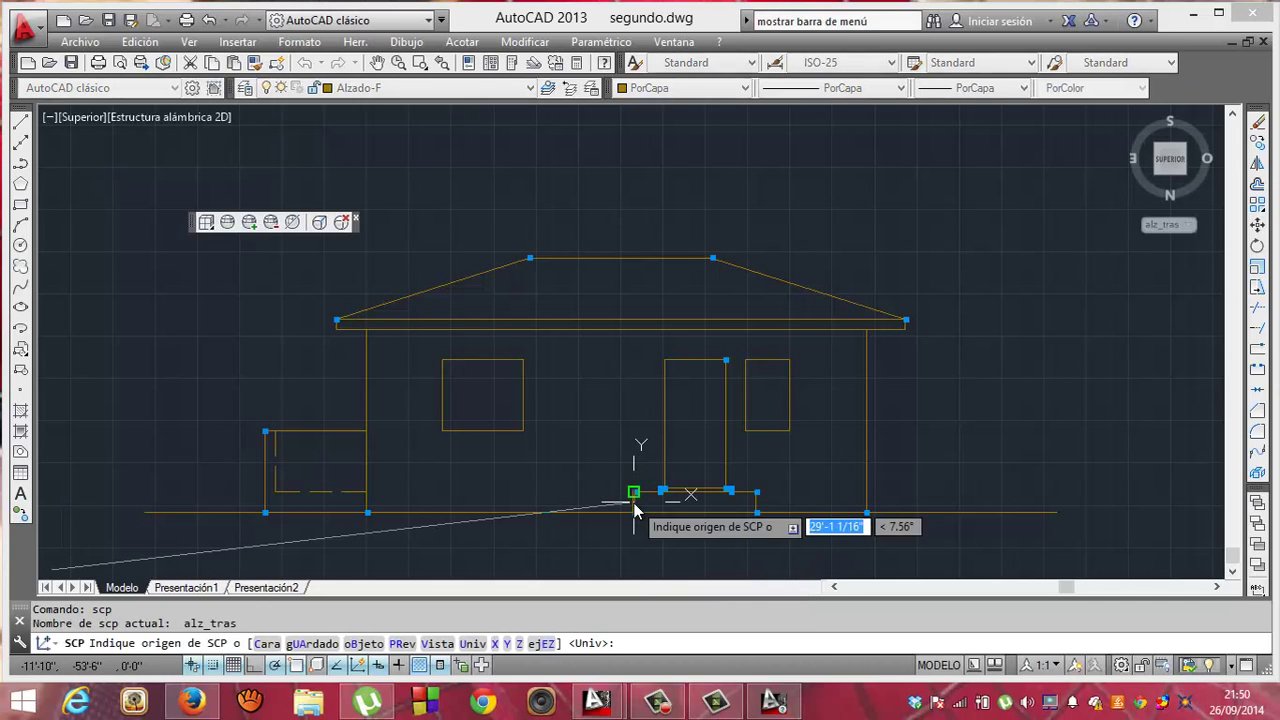
pyautogui.click(634, 503)
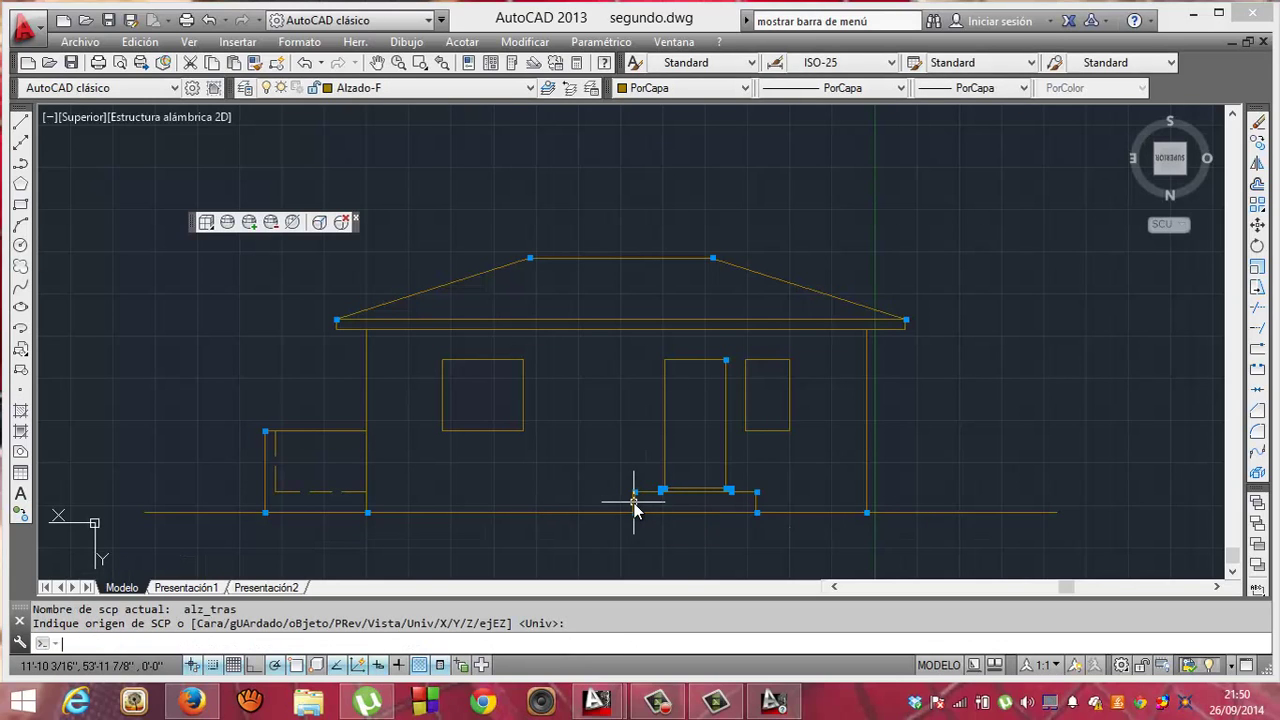
pyautogui.write('scp')
pyautogui.press('Return')
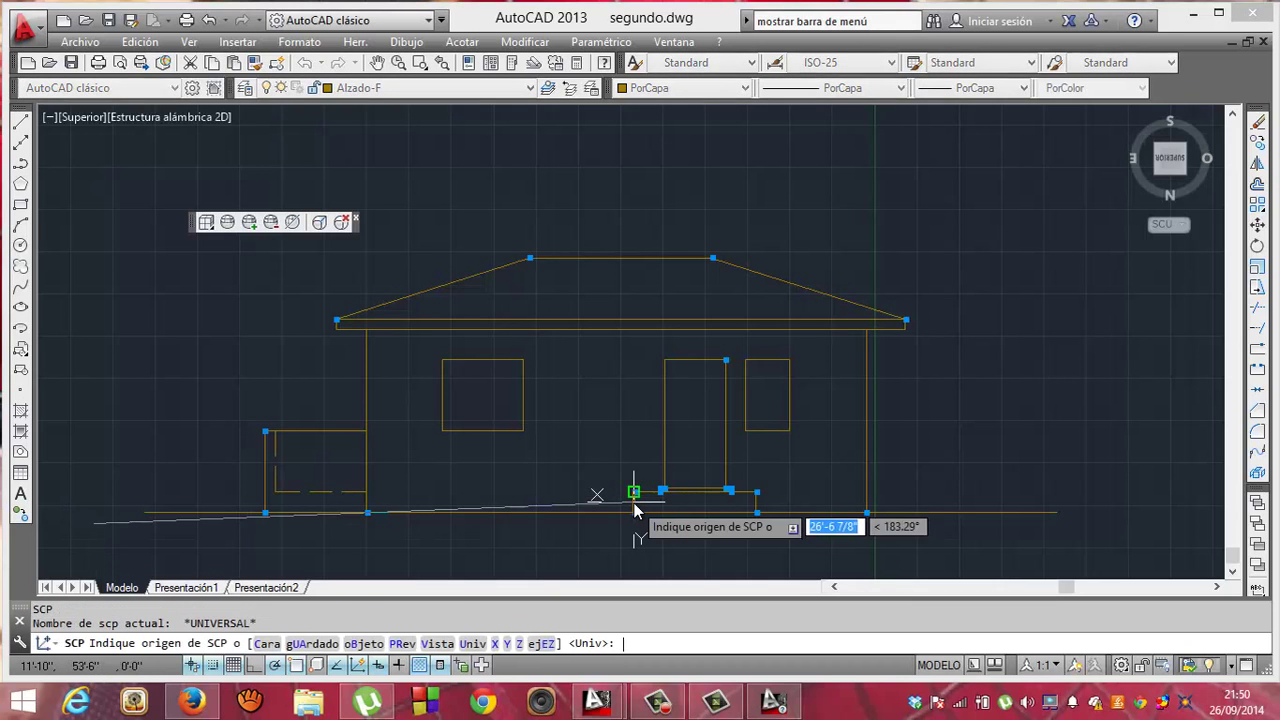
pyautogui.press('Escape')
pyautogui.press('Escape')
pyautogui.press('Escape')
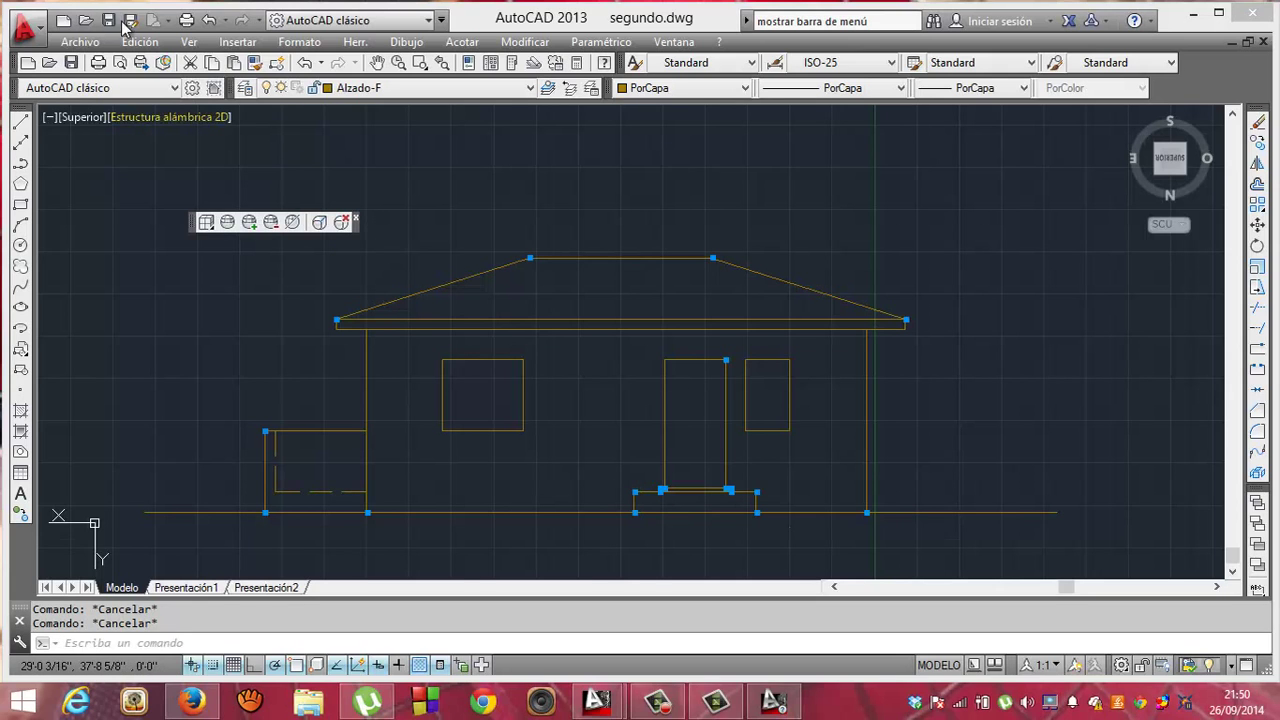
pyautogui.click(189, 44)
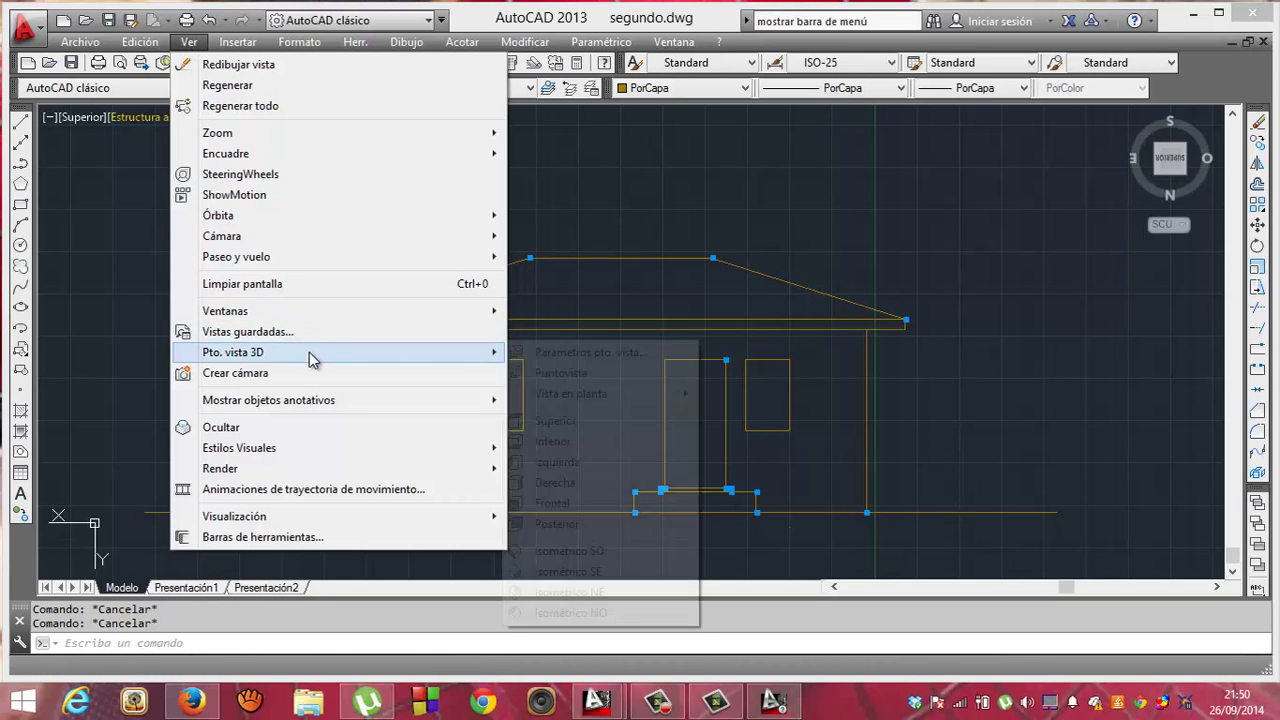
pyautogui.moveTo(233, 352)
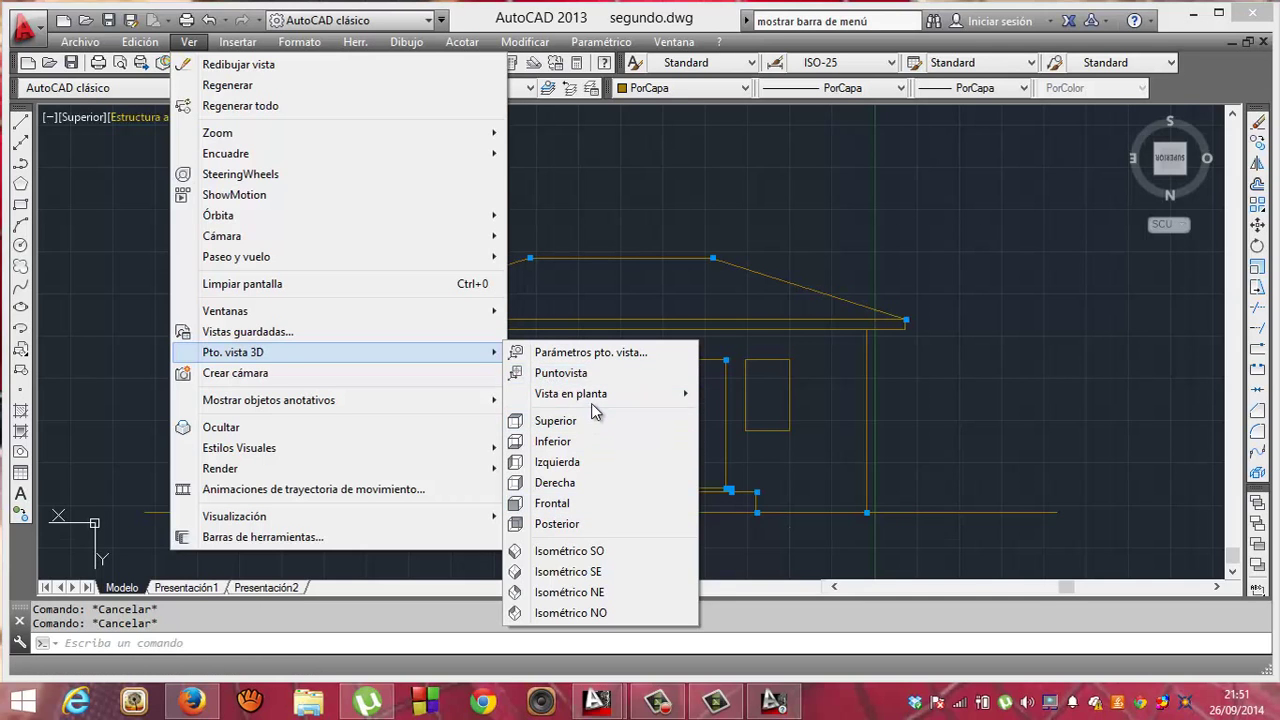
# - Show the plan view of the current UCS with the floor plan between both elevations, then minimize Help
pyautogui.moveTo(571, 393)
pyautogui.click(744, 398)
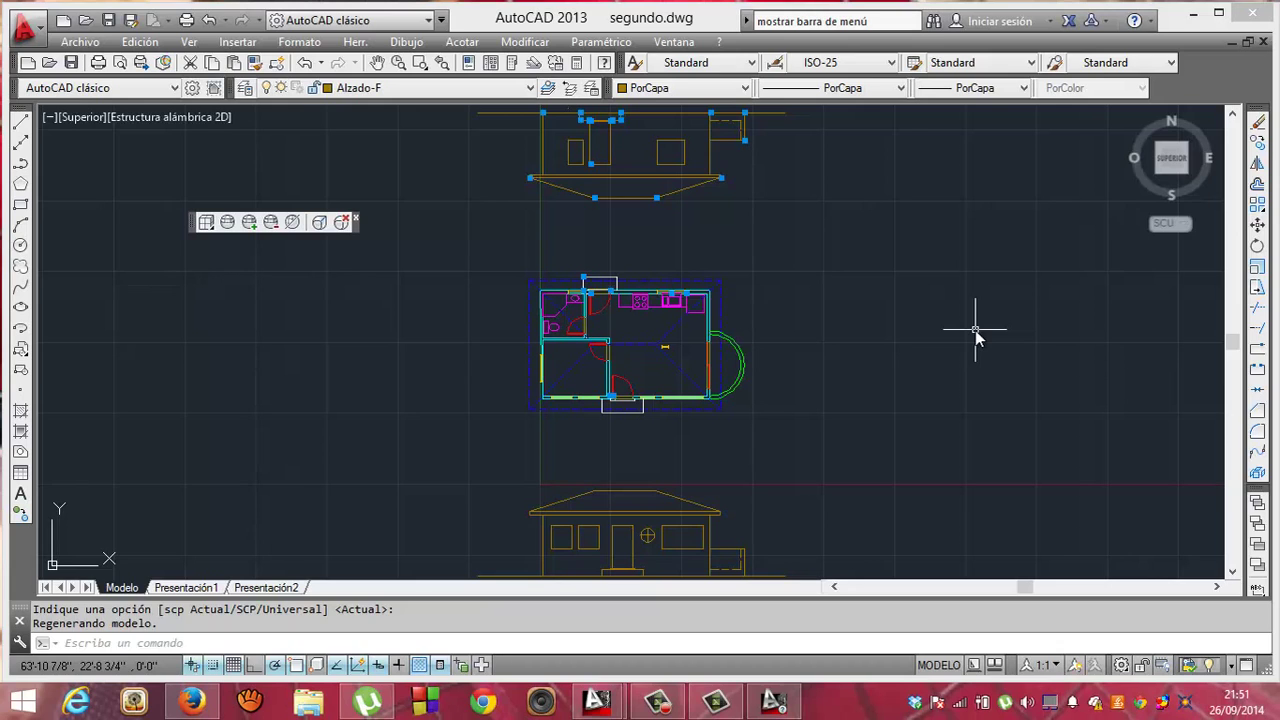
pyautogui.press('Escape')
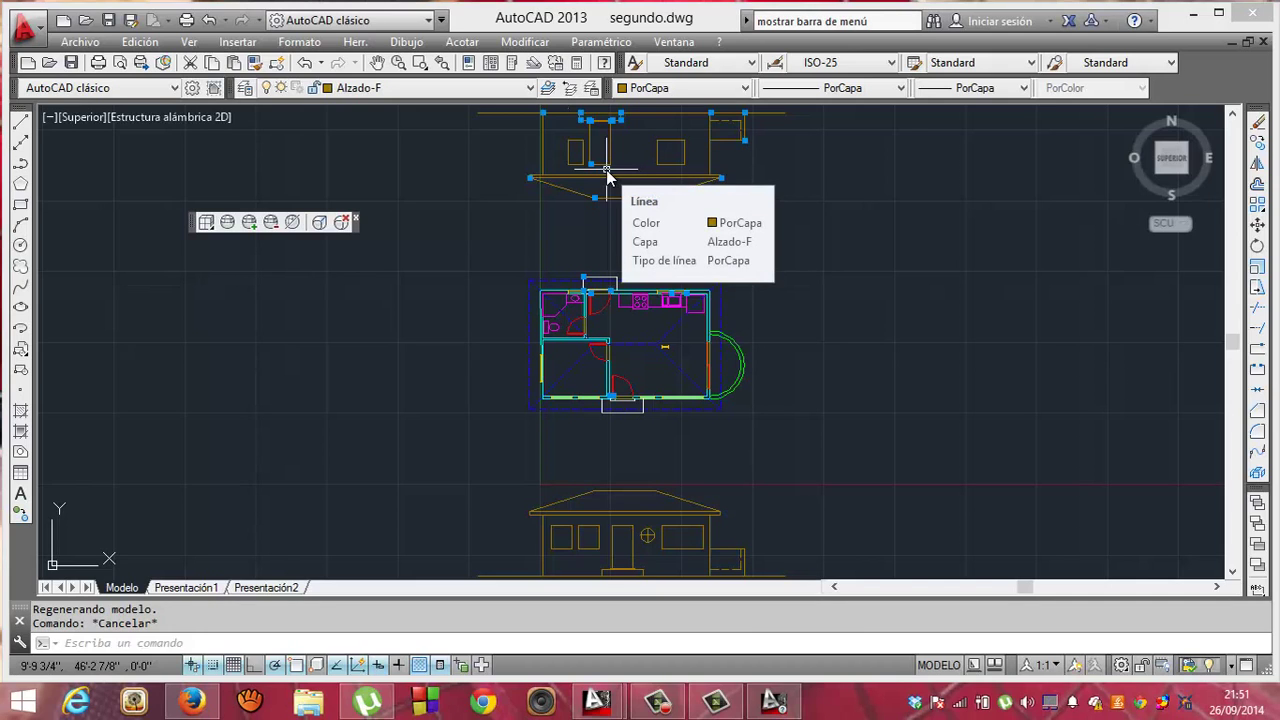
pyautogui.click(780, 703)
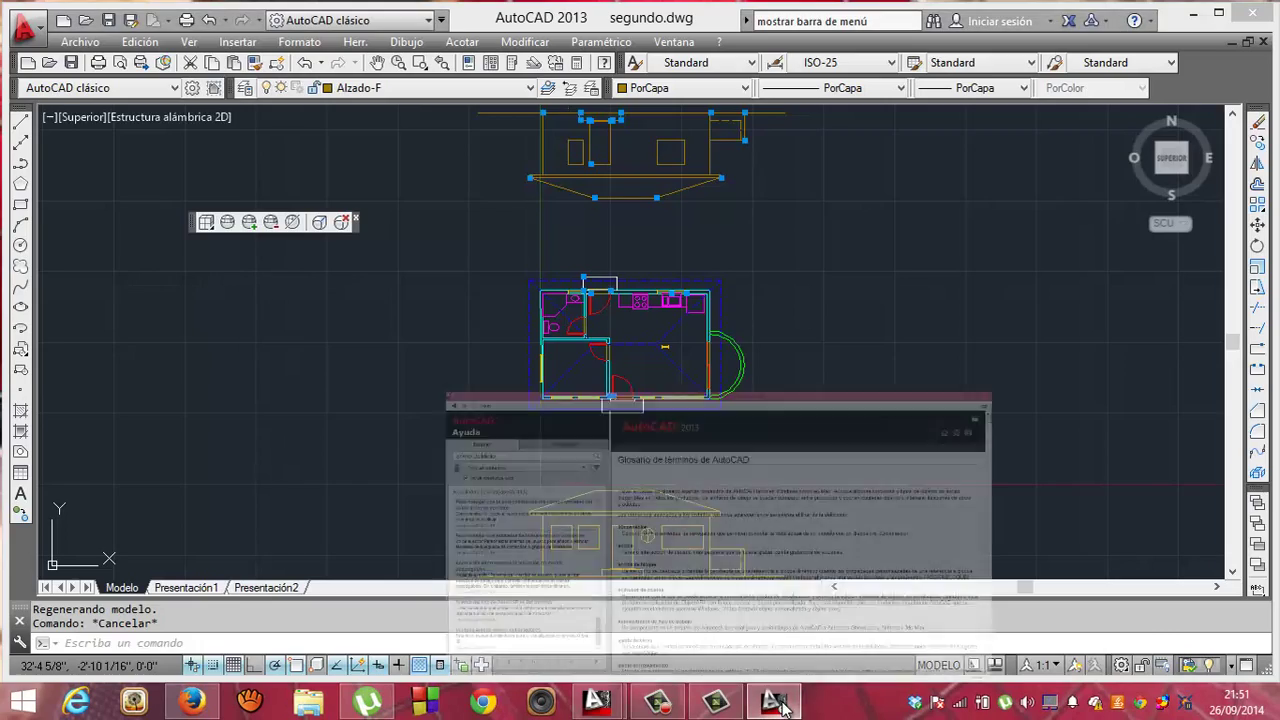
pyautogui.click(780, 703)
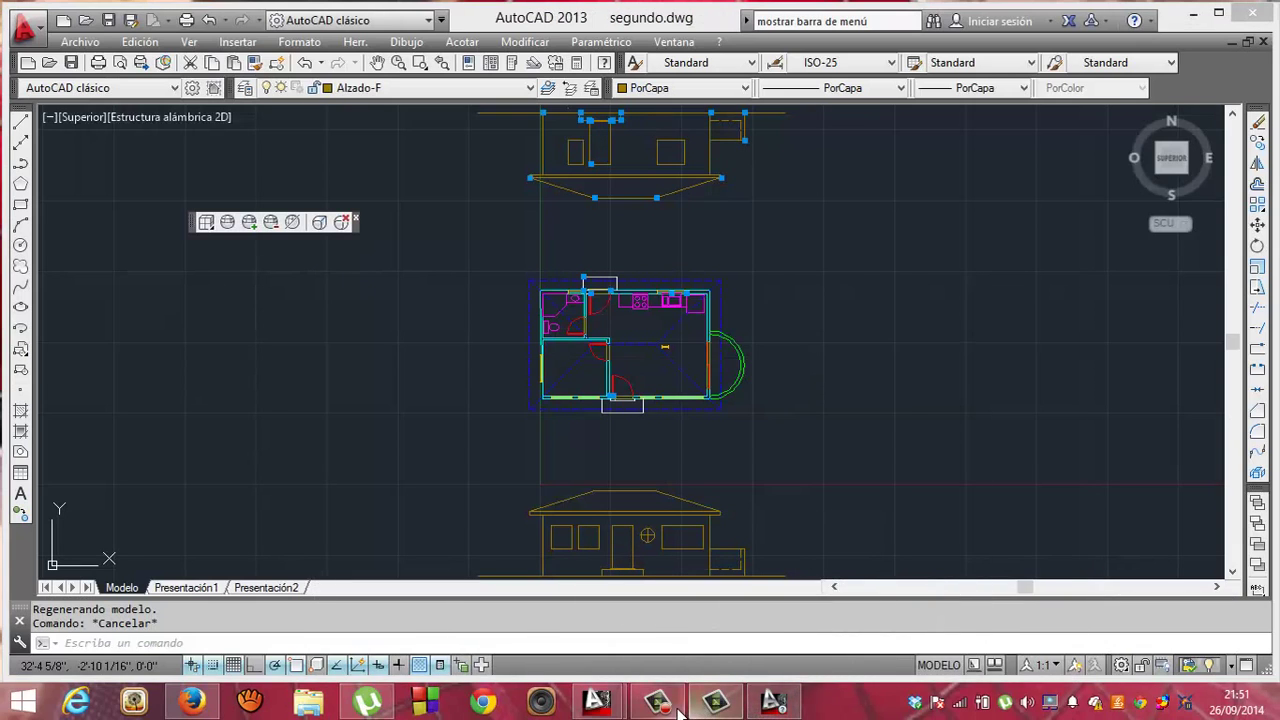